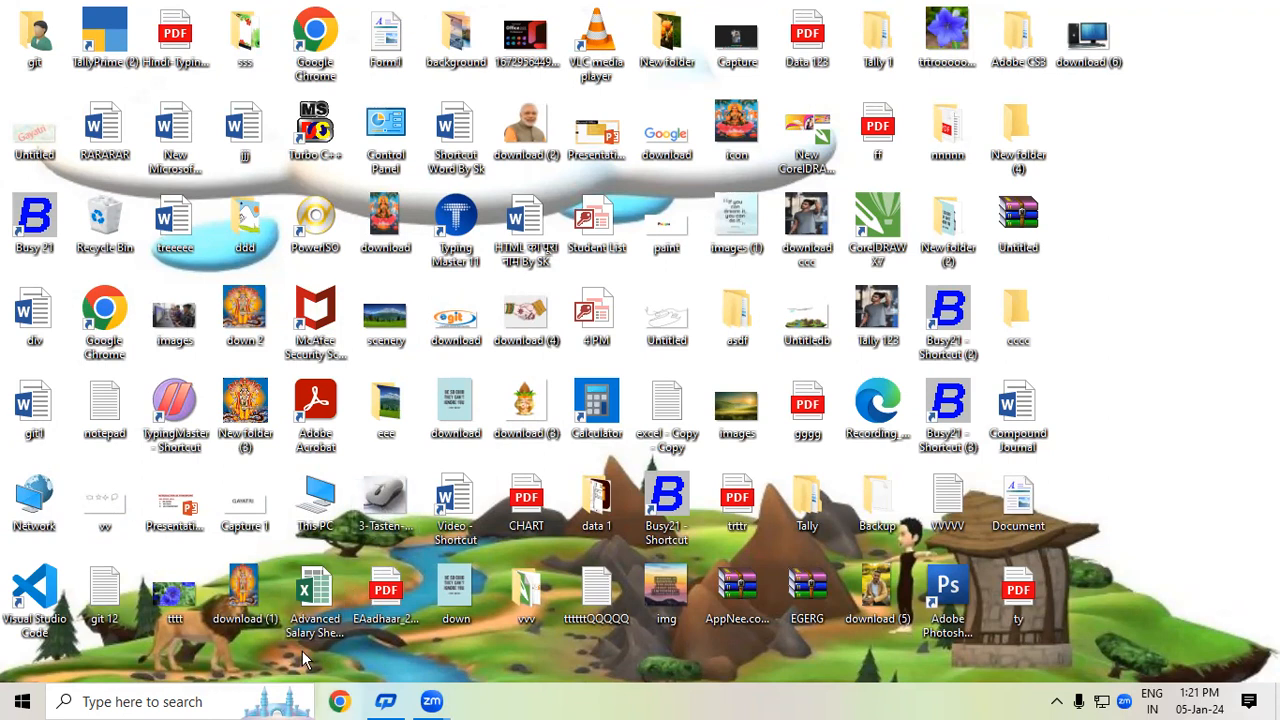
Step: In Chrome, search for "adobe photoshop cs3 free download" and open Softlay's Adobe Photoshop CS3 v10.0 result
{"action": "left_click", "coordinate": [340, 703]}
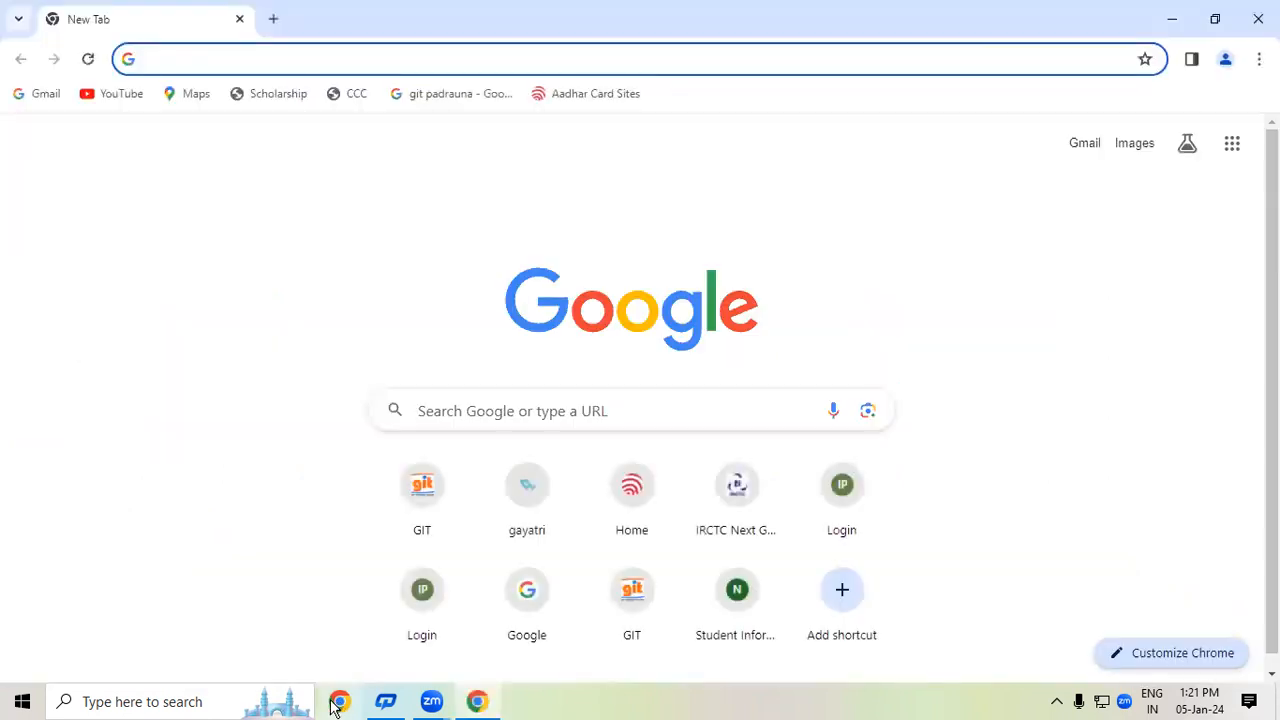
{"action": "left_click", "coordinate": [274, 58]}
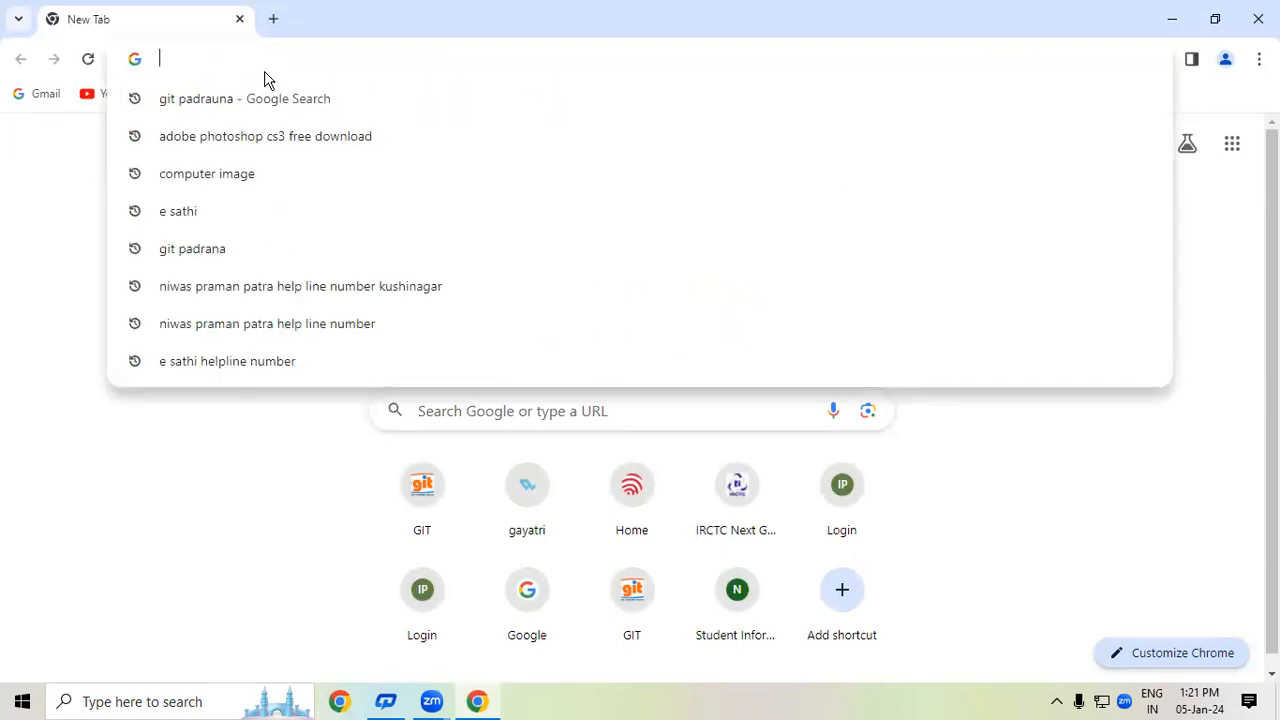
{"action": "left_click", "coordinate": [257, 147]}
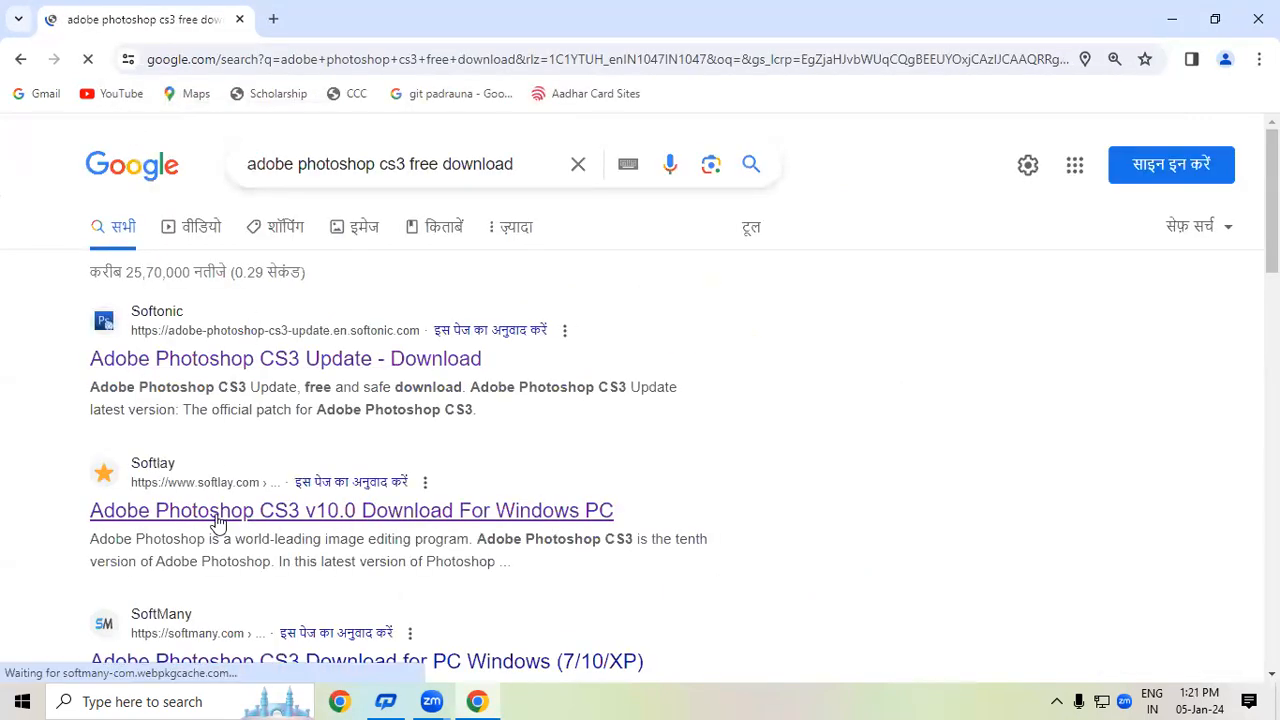
{"action": "left_click", "coordinate": [218, 515]}
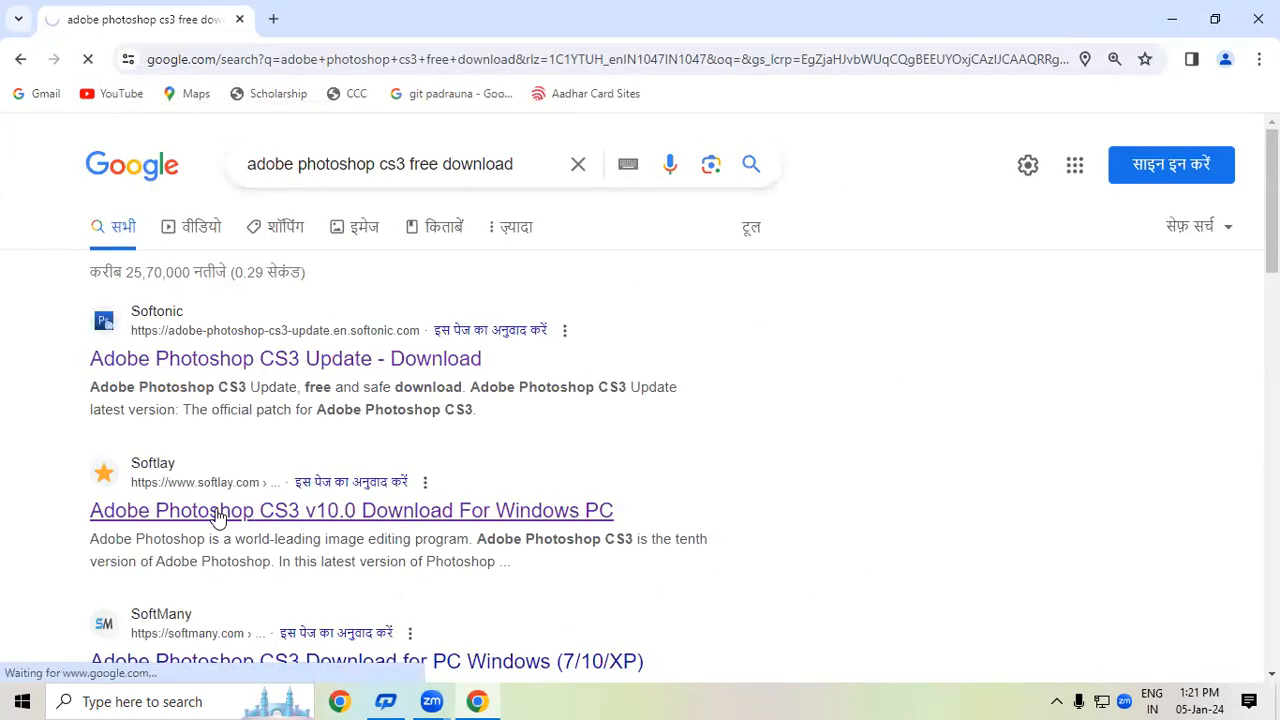
Step: Start downloading Adobe Photoshop CS3 v10.0 from Softlay and pause the download of ADBEPHSPCS3 (1).zip
{"action": "left_click", "coordinate": [222, 372]}
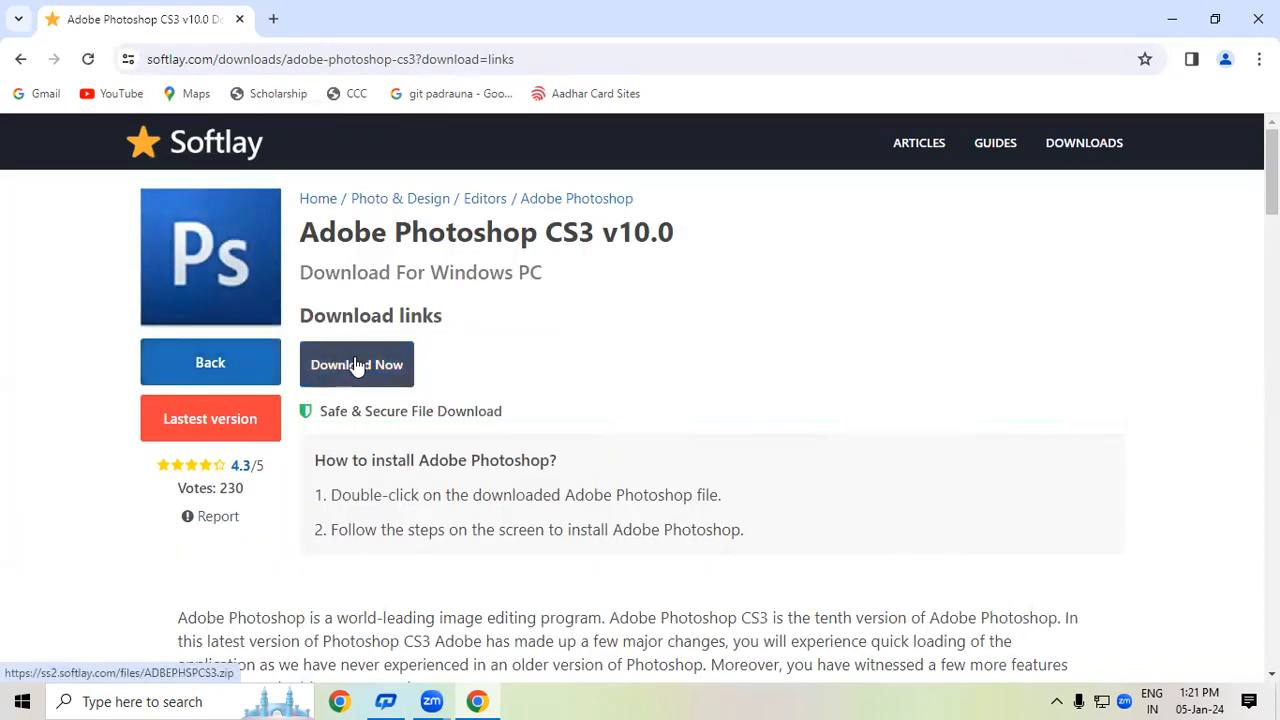
{"action": "left_click", "coordinate": [356, 365]}
{"action": "left_click", "coordinate": [1158, 59]}
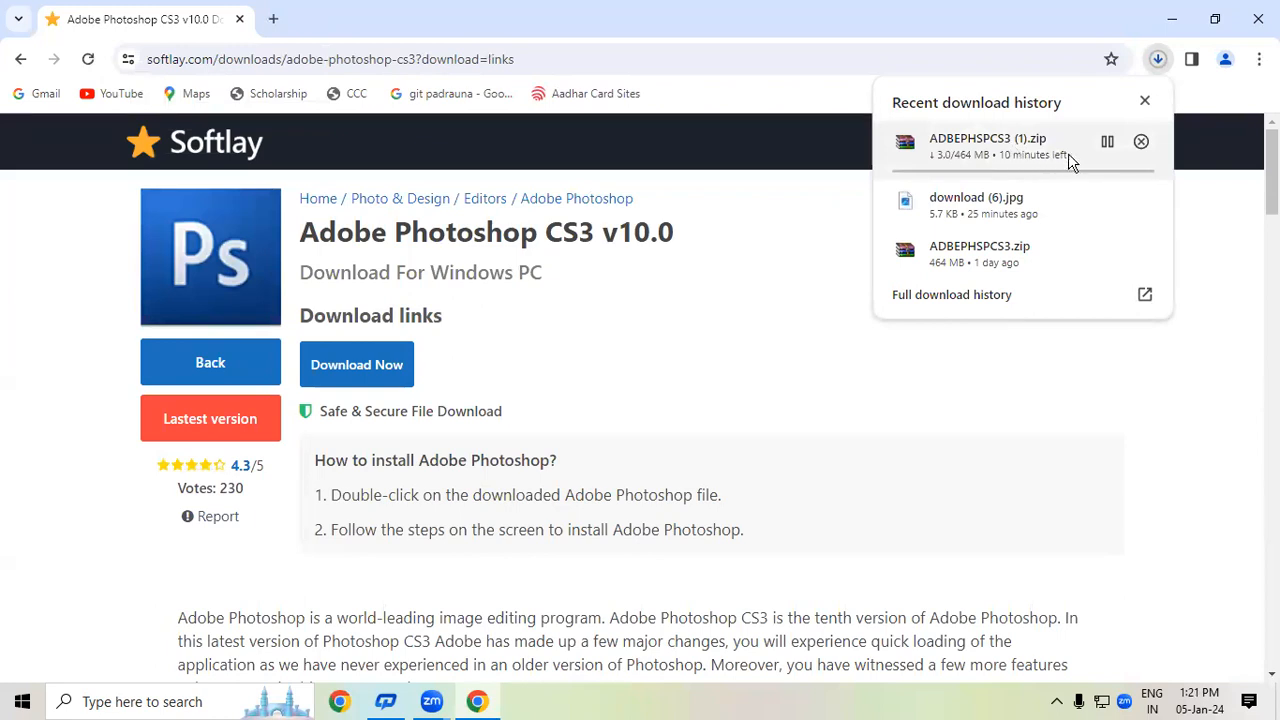
{"action": "left_click", "coordinate": [1106, 143]}
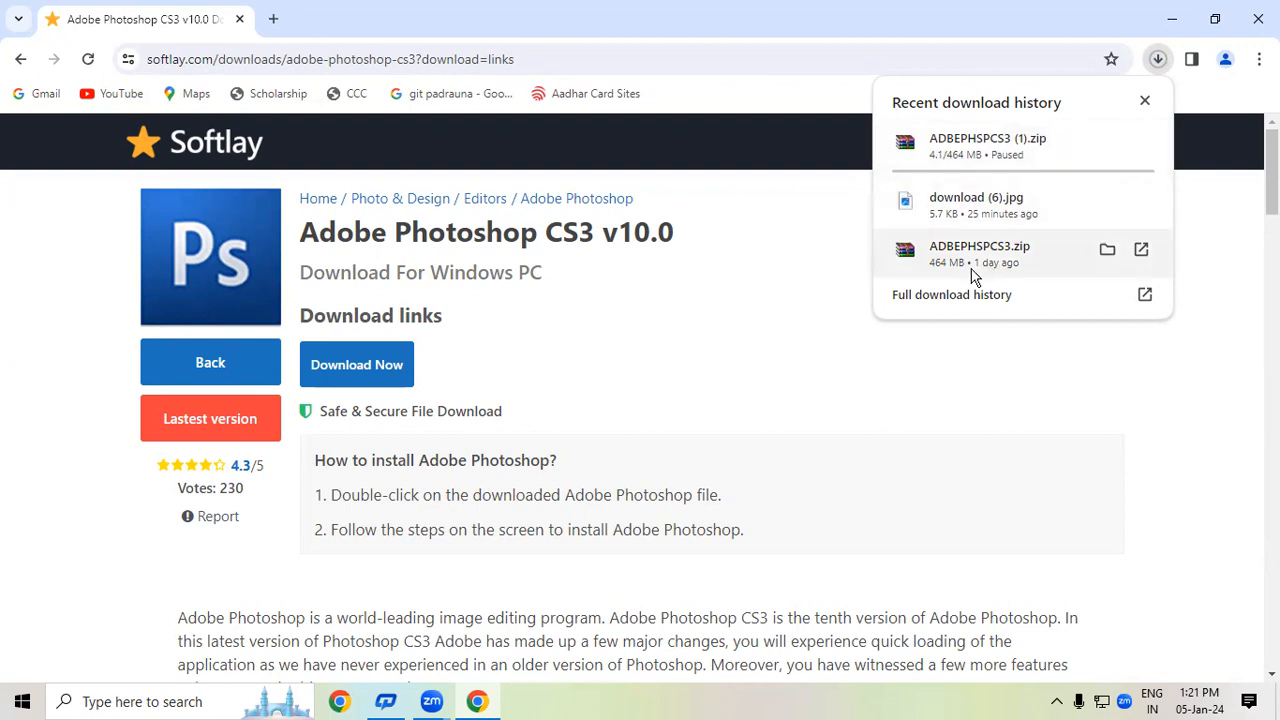
{"action": "left_click", "coordinate": [677, 280]}
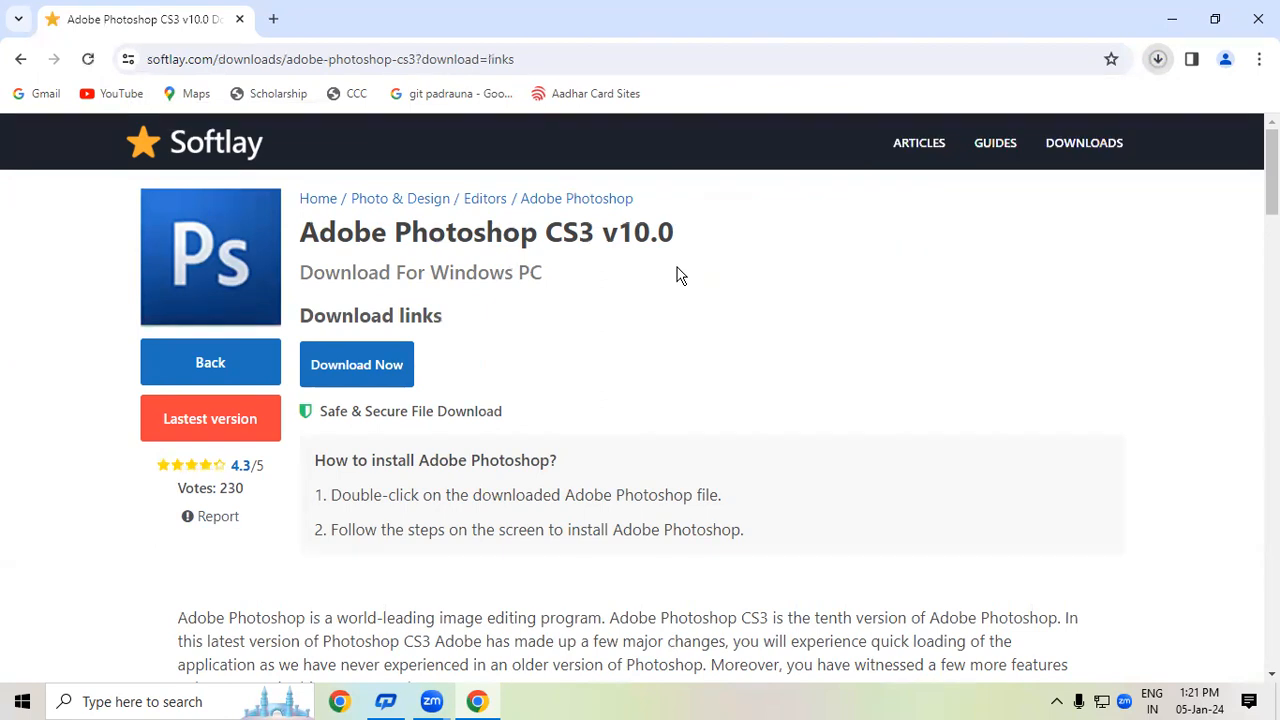
Step: Exit Chrome despite the unfinished download and launch Photoshop by running "photoshop" from the Run dialog
{"action": "left_click", "coordinate": [1258, 18]}
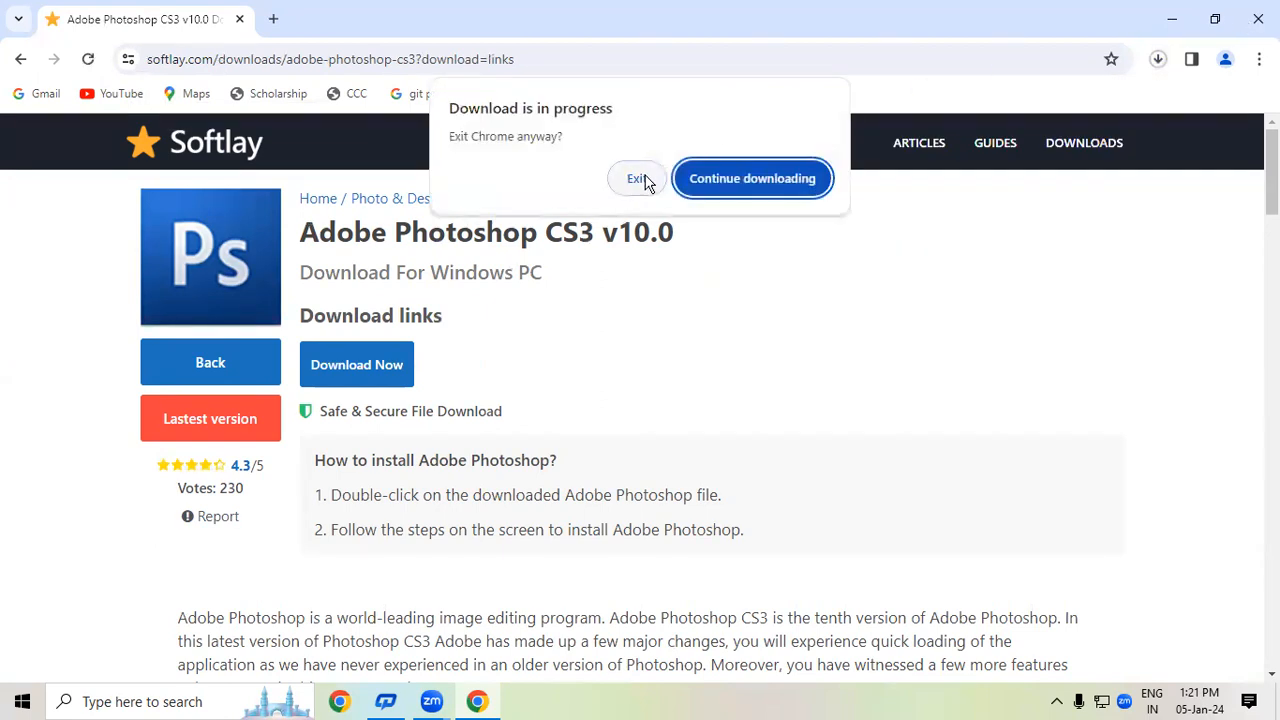
{"action": "left_click", "coordinate": [645, 180]}
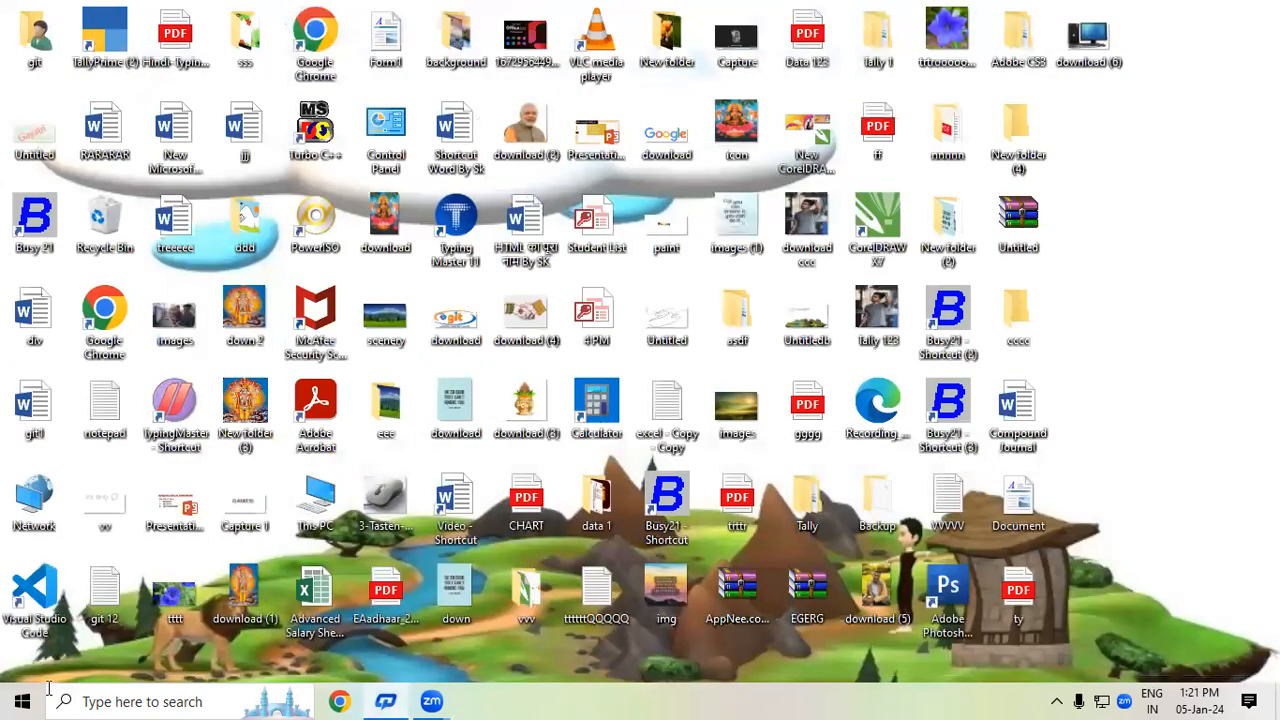
{"action": "key", "text": "super+r"}
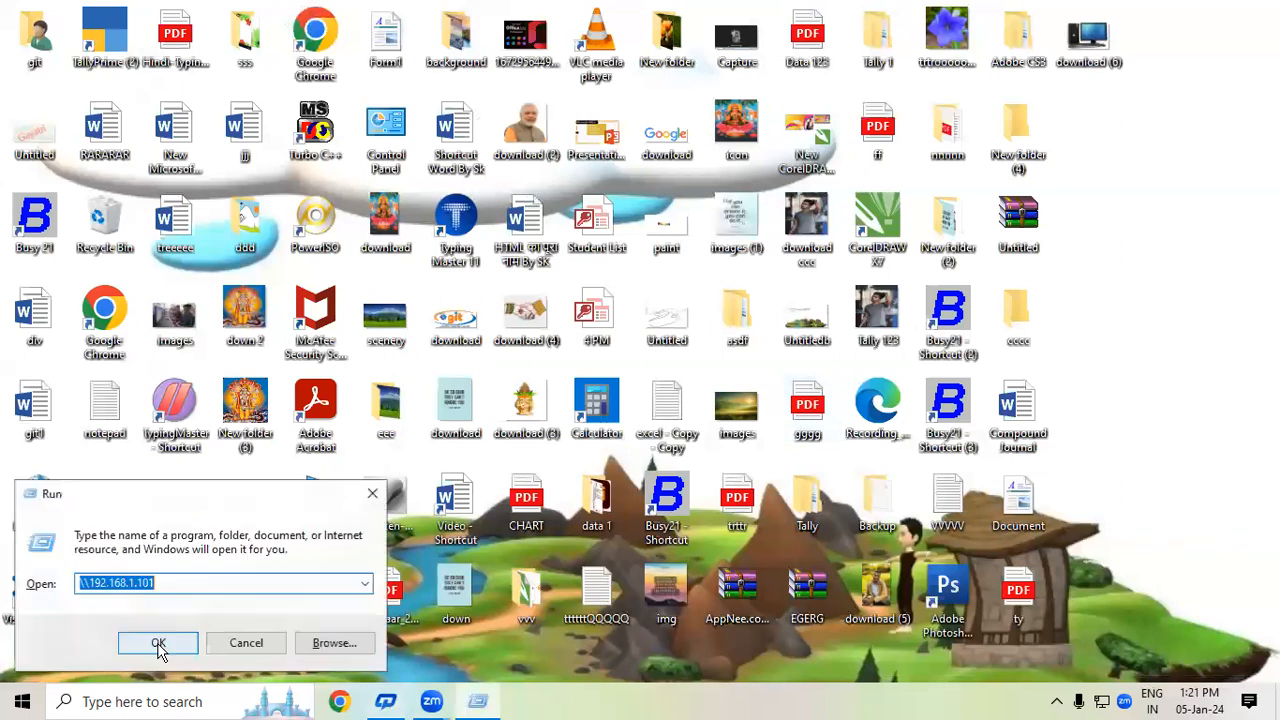
{"action": "type", "text": "photo"}
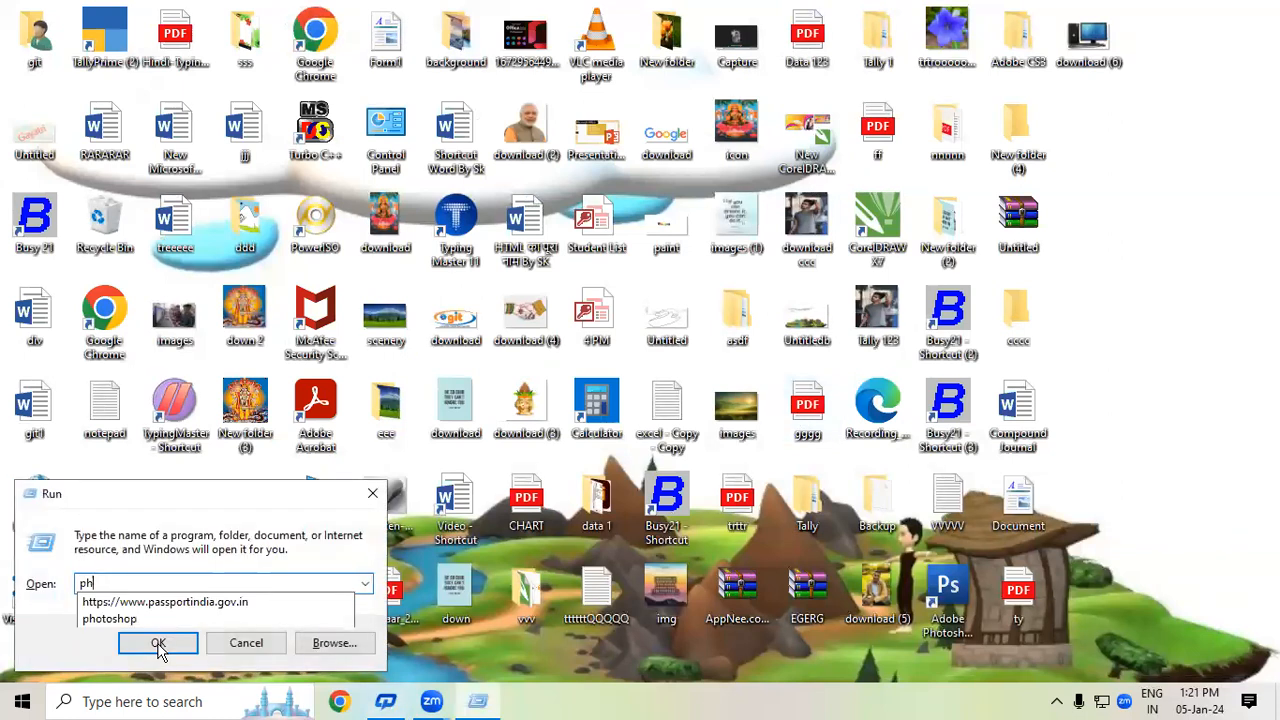
{"action": "key", "text": "Down"}
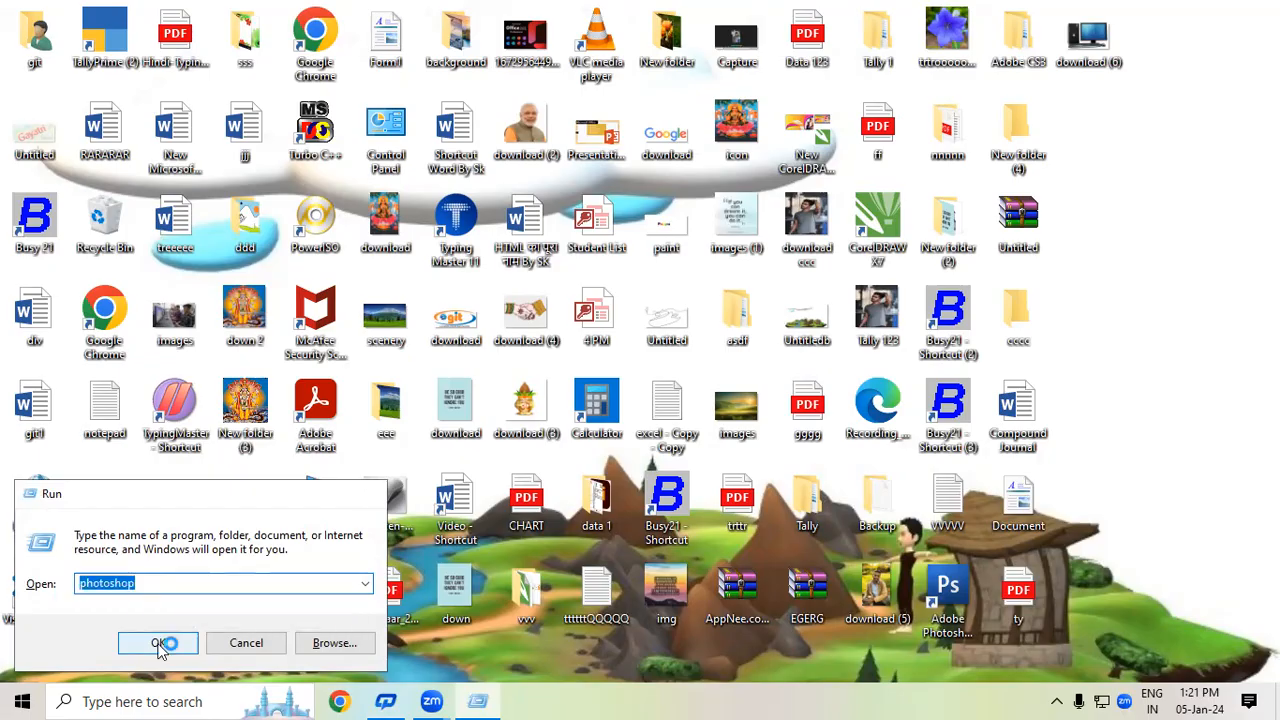
{"action": "left_click", "coordinate": [158, 642]}
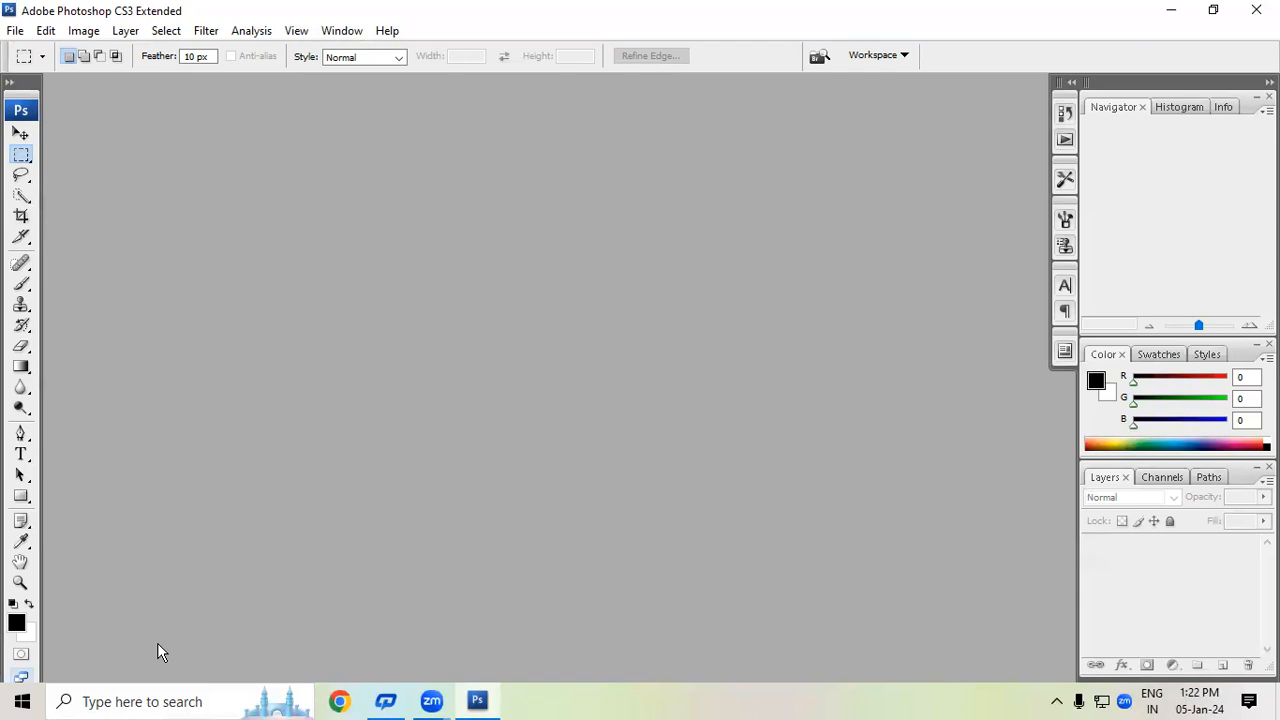
Step: Open the portrait image "A Photo 22222" from the Music folder
{"action": "left_click", "coordinate": [15, 27]}
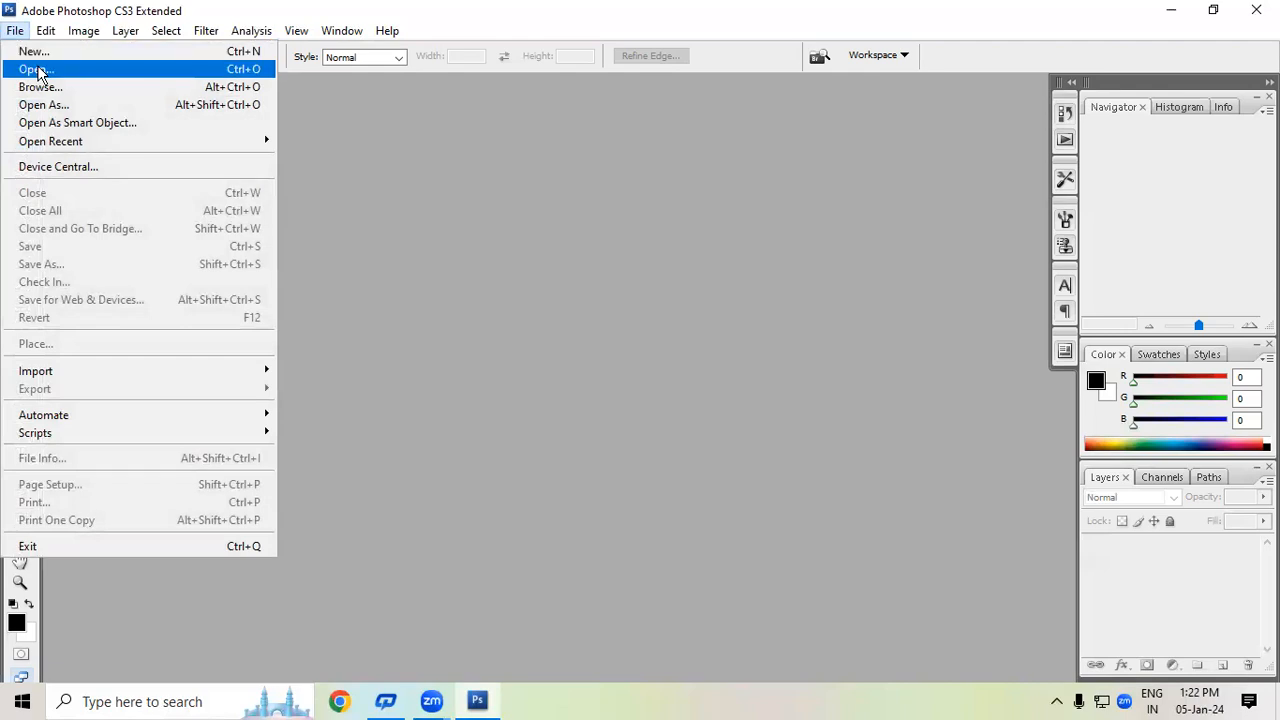
{"action": "left_click", "coordinate": [35, 69]}
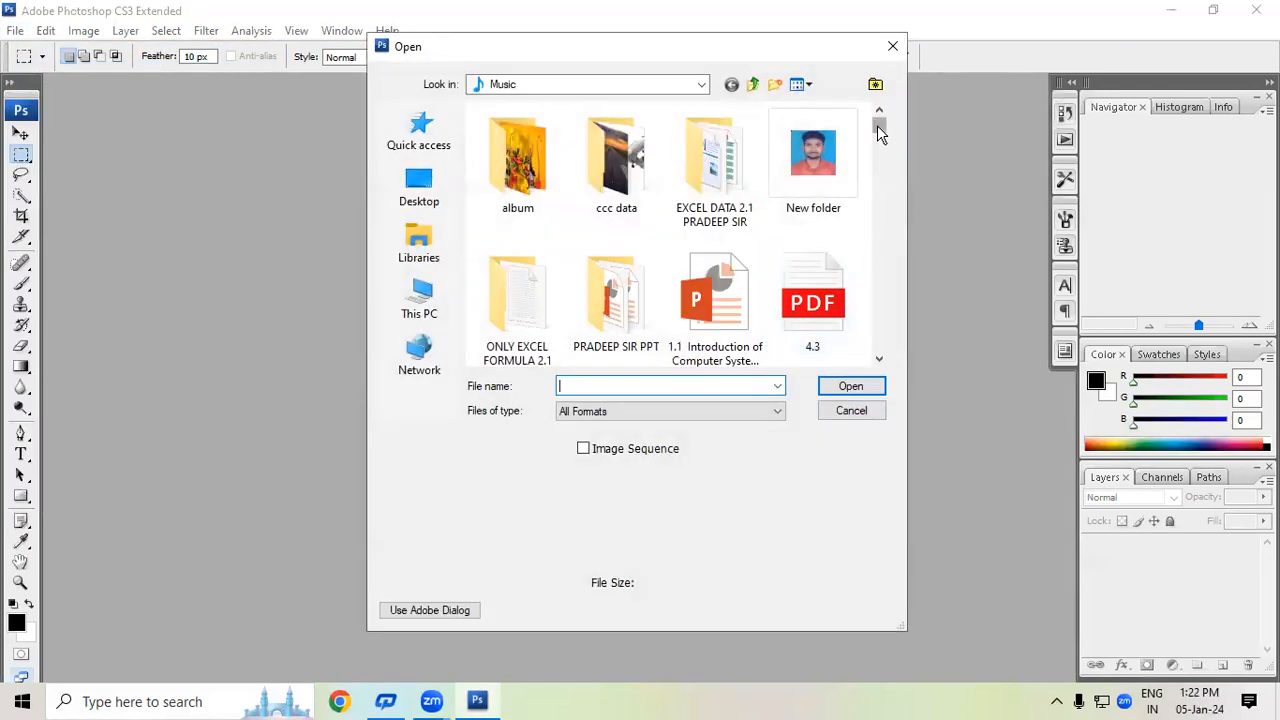
{"action": "left_click_drag", "start_coordinate": [877, 125], "coordinate": [880, 150]}
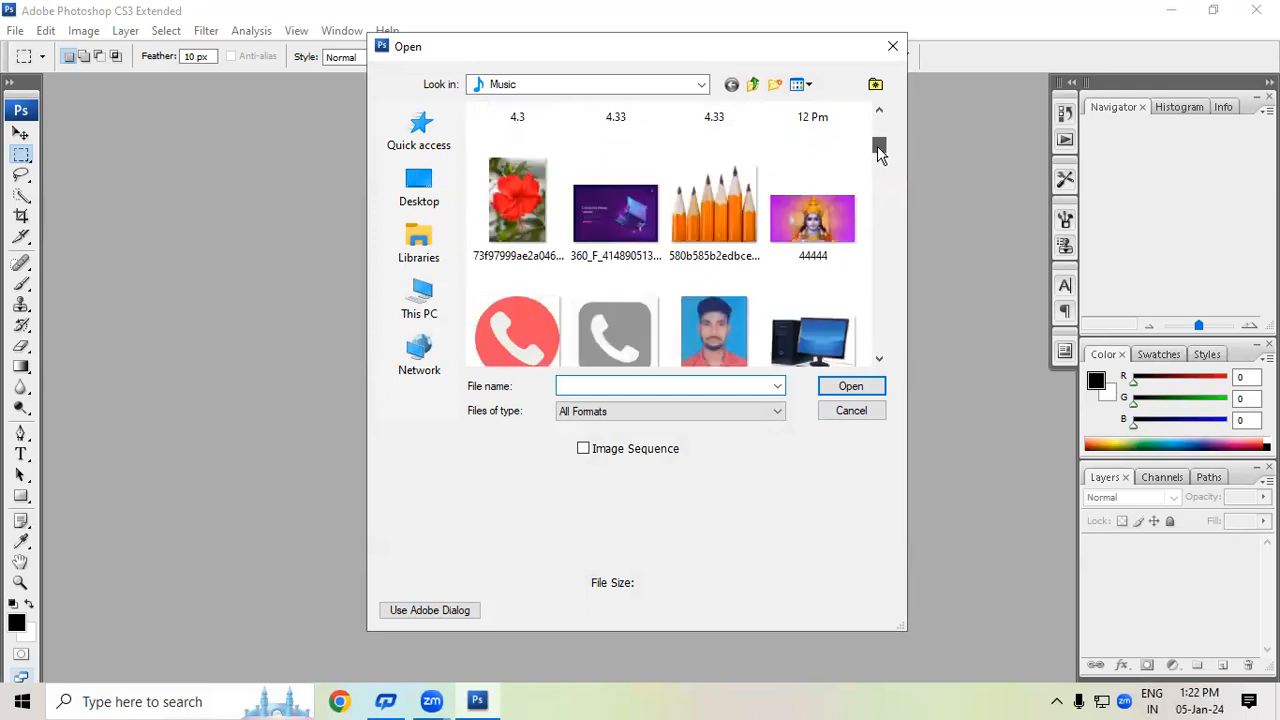
{"action": "left_click", "coordinate": [729, 253]}
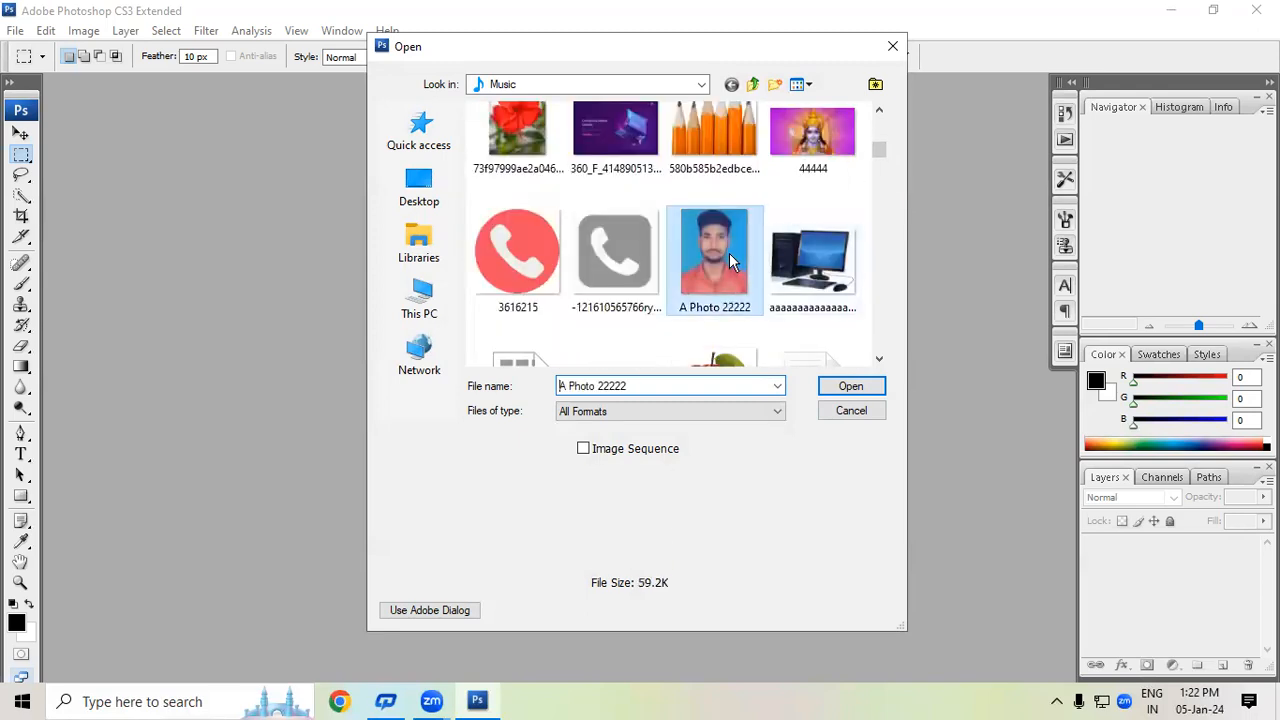
{"action": "left_click", "coordinate": [847, 387]}
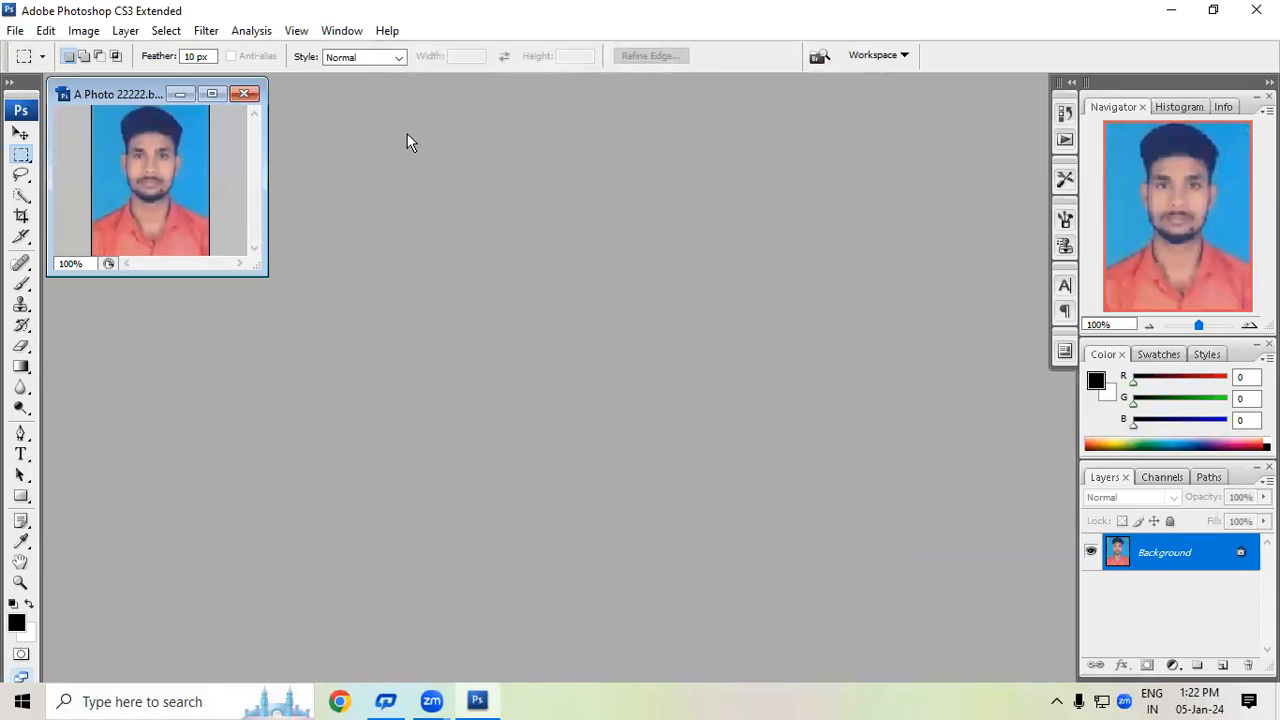
Step: Open the second portrait image, ffrrrrrr.jpg, from the Music folder
{"action": "double_click", "coordinate": [518, 208]}
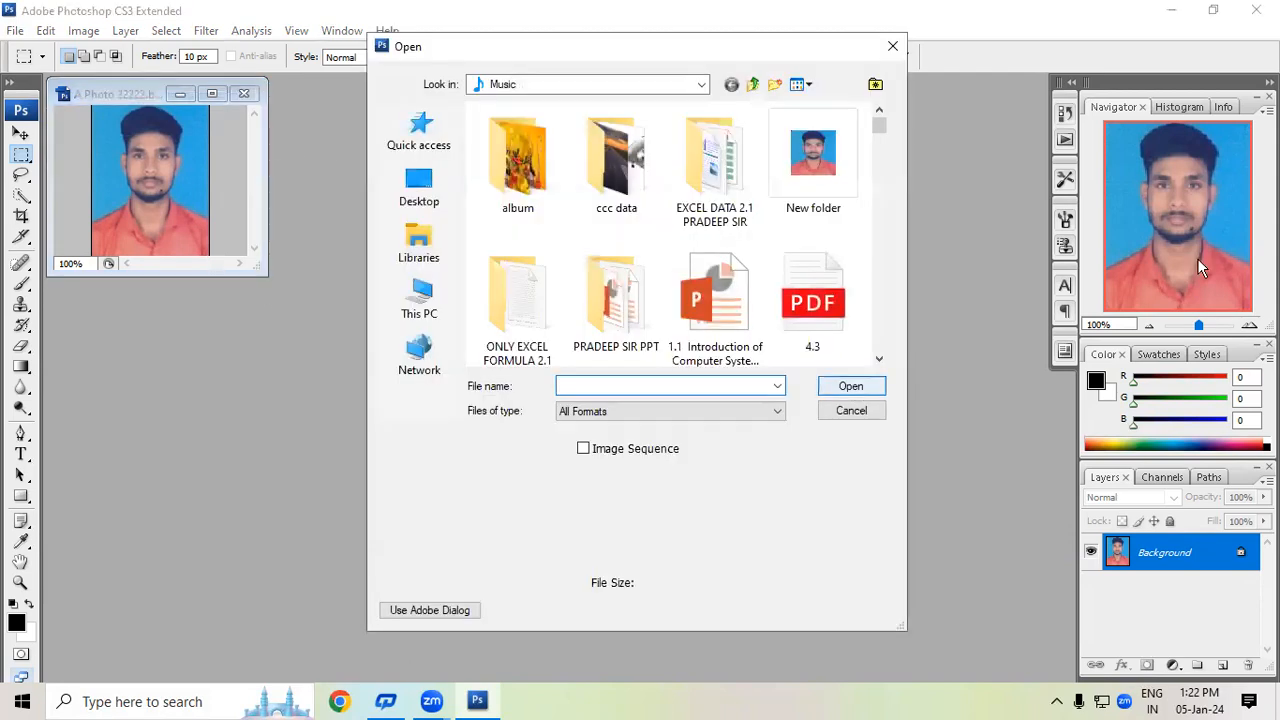
{"action": "left_click_drag", "start_coordinate": [879, 123], "coordinate": [880, 214]}
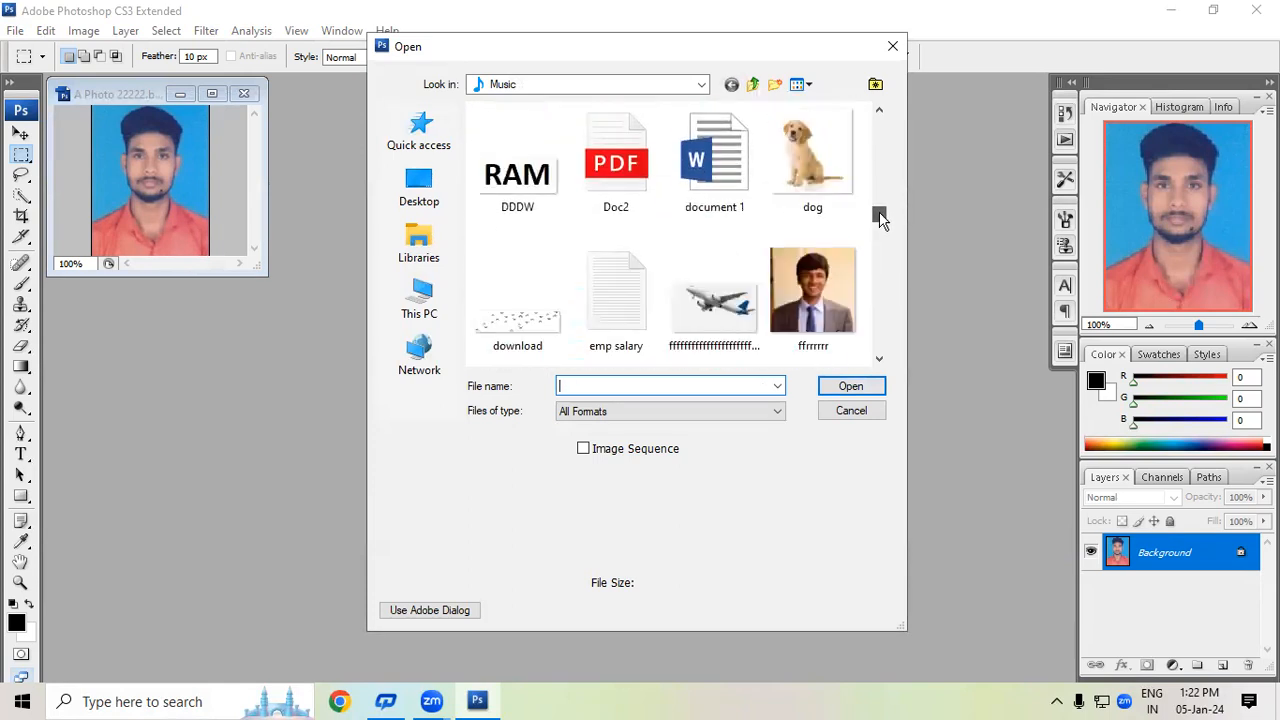
{"action": "left_click", "coordinate": [840, 292]}
{"action": "left_click", "coordinate": [847, 388]}
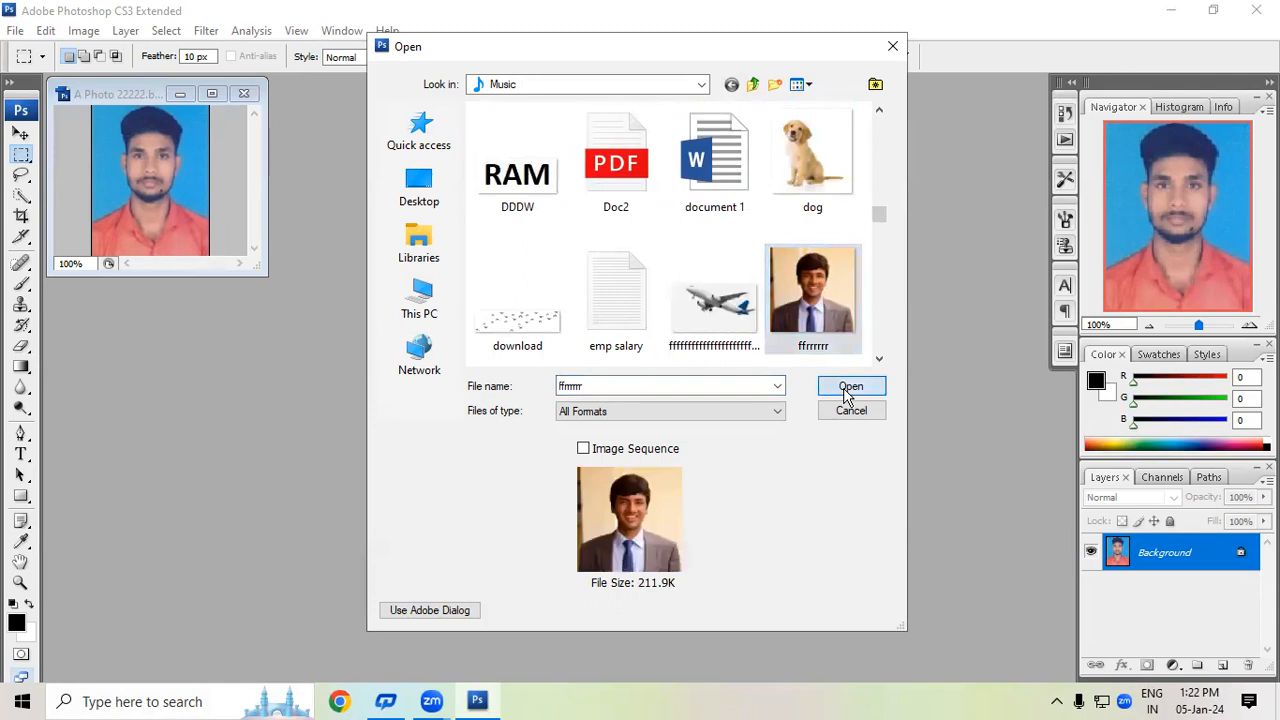
Step: Enlarge the ffrrrrrr.jpg document window beyond the image edges and place it over the A Photo 22222 window
{"action": "left_click_drag", "start_coordinate": [206, 103], "coordinate": [511, 143]}
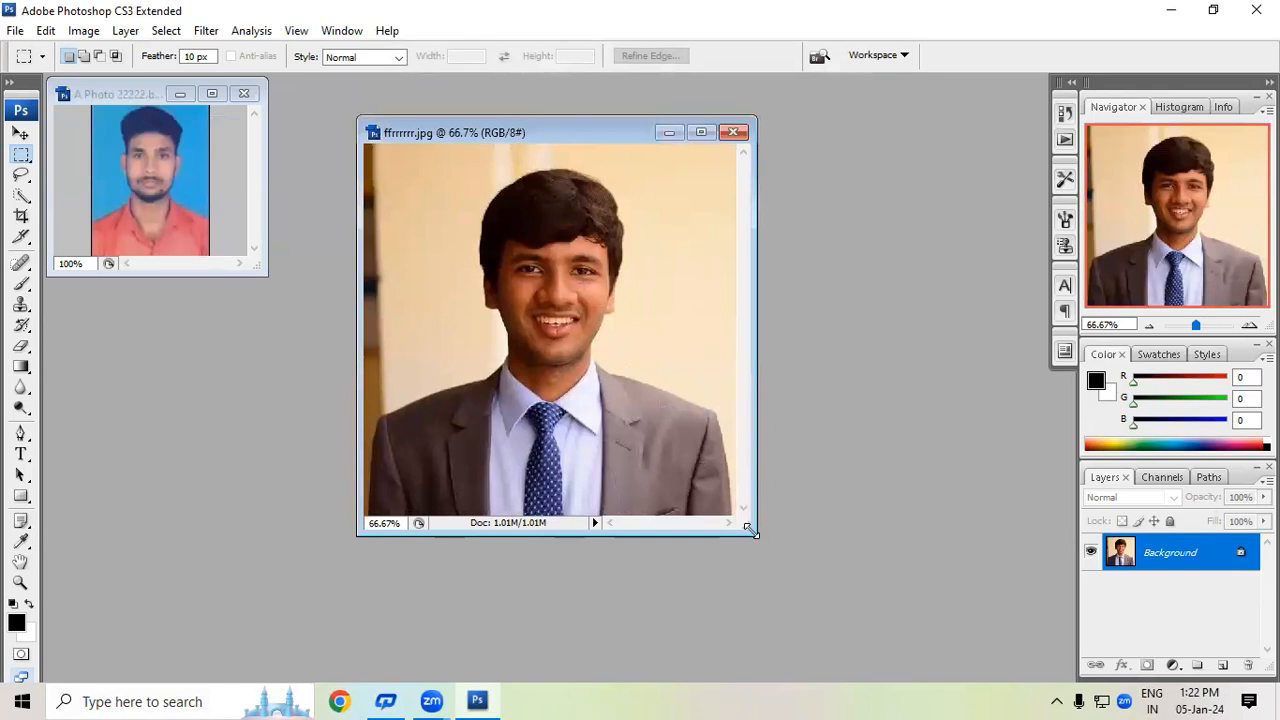
{"action": "left_click_drag", "start_coordinate": [752, 532], "coordinate": [851, 629]}
{"action": "left_click_drag", "start_coordinate": [557, 135], "coordinate": [477, 111]}
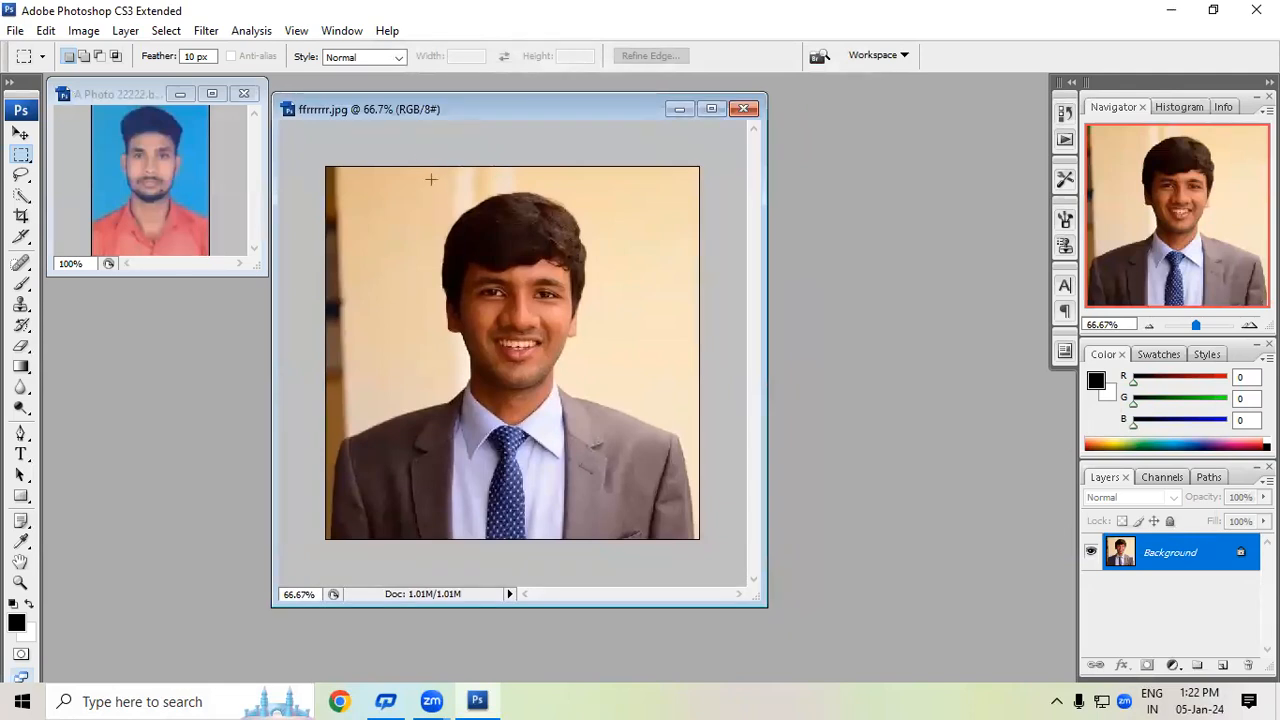
{"action": "left_click_drag", "start_coordinate": [459, 108], "coordinate": [231, 88]}
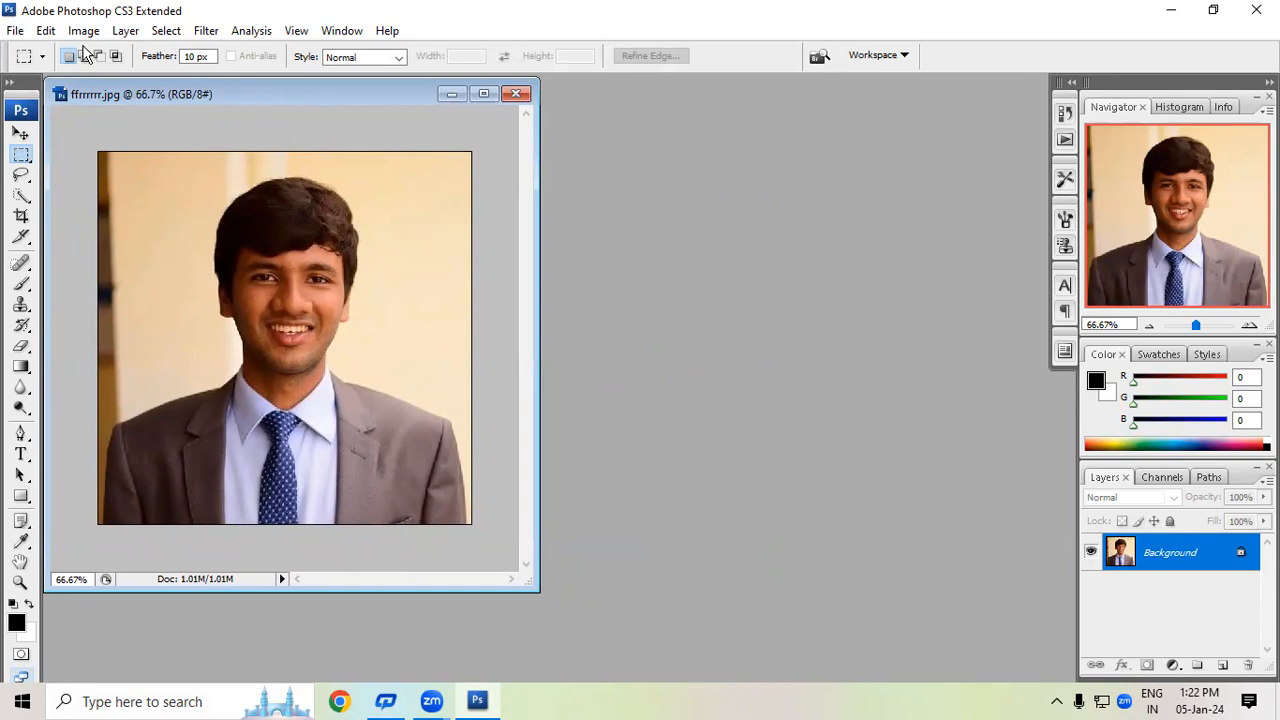
Step: Begin a new document with the Custom preset and set its dimension units to inches
{"action": "left_click", "coordinate": [15, 30]}
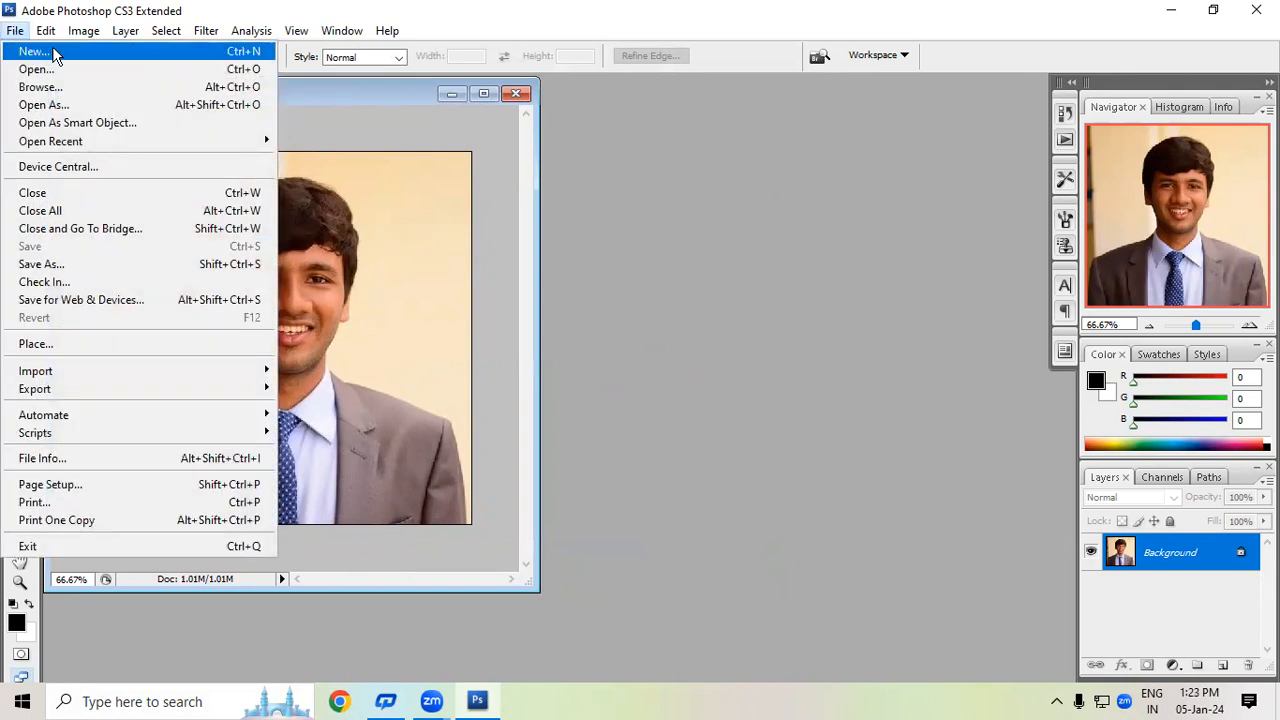
{"action": "left_click", "coordinate": [590, 178]}
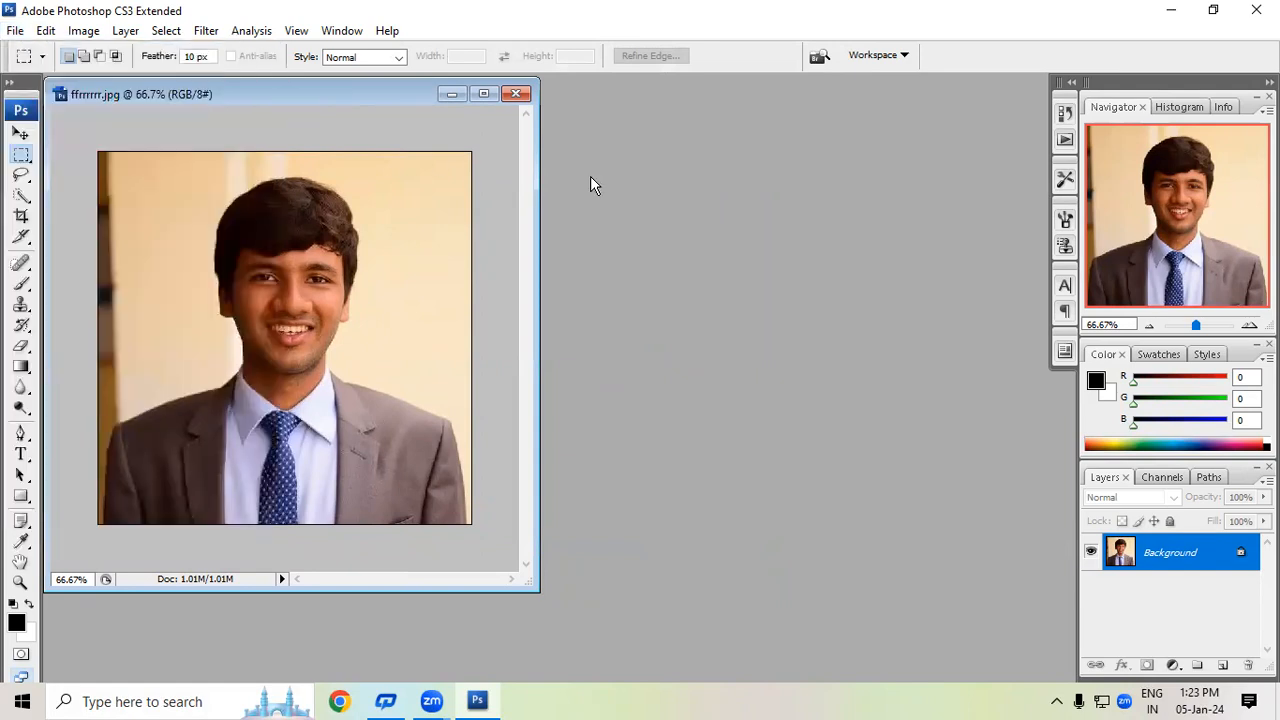
{"action": "key", "text": "ctrl+n"}
{"action": "left_click", "coordinate": [531, 191]}
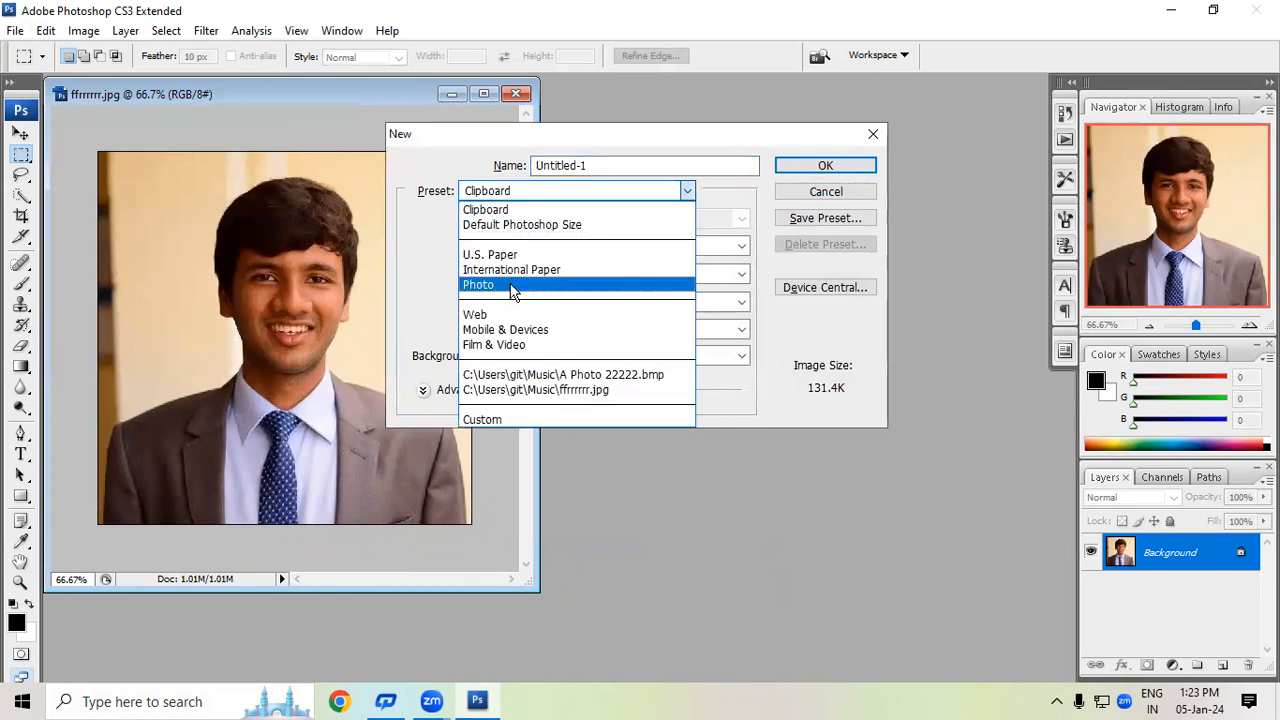
{"action": "left_click", "coordinate": [491, 419]}
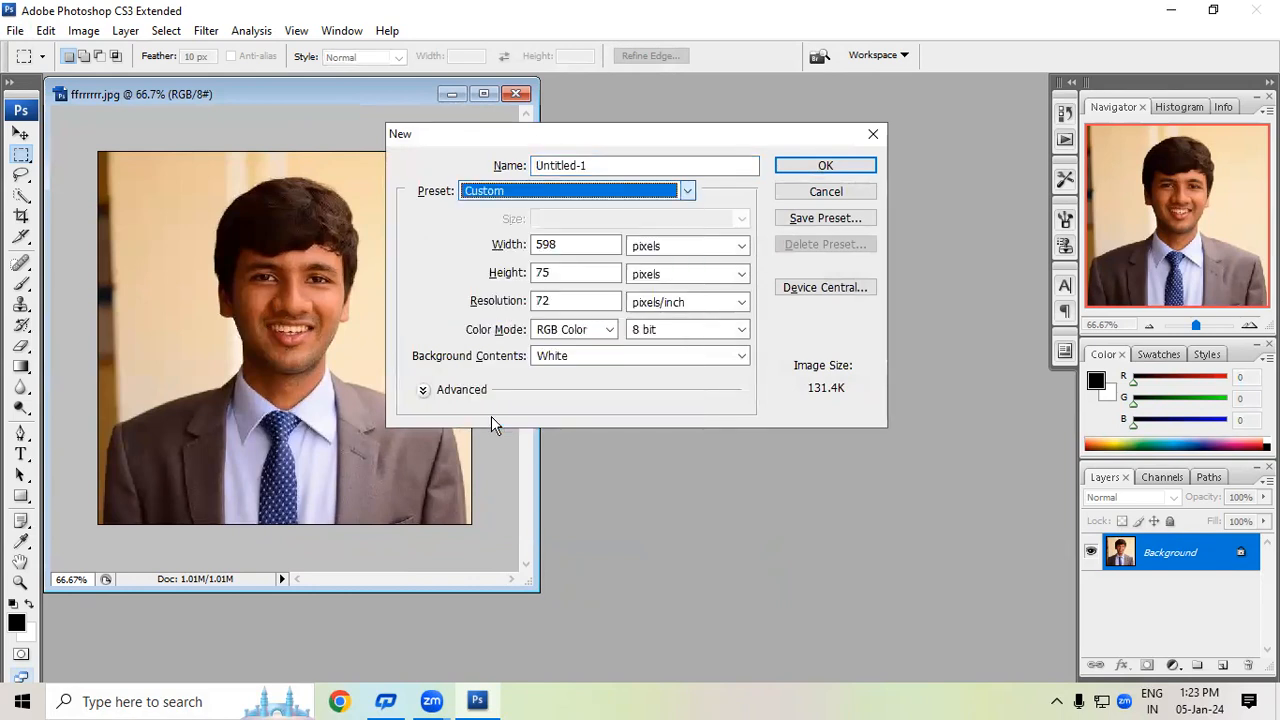
{"action": "left_click", "coordinate": [741, 250]}
{"action": "left_click", "coordinate": [664, 262]}
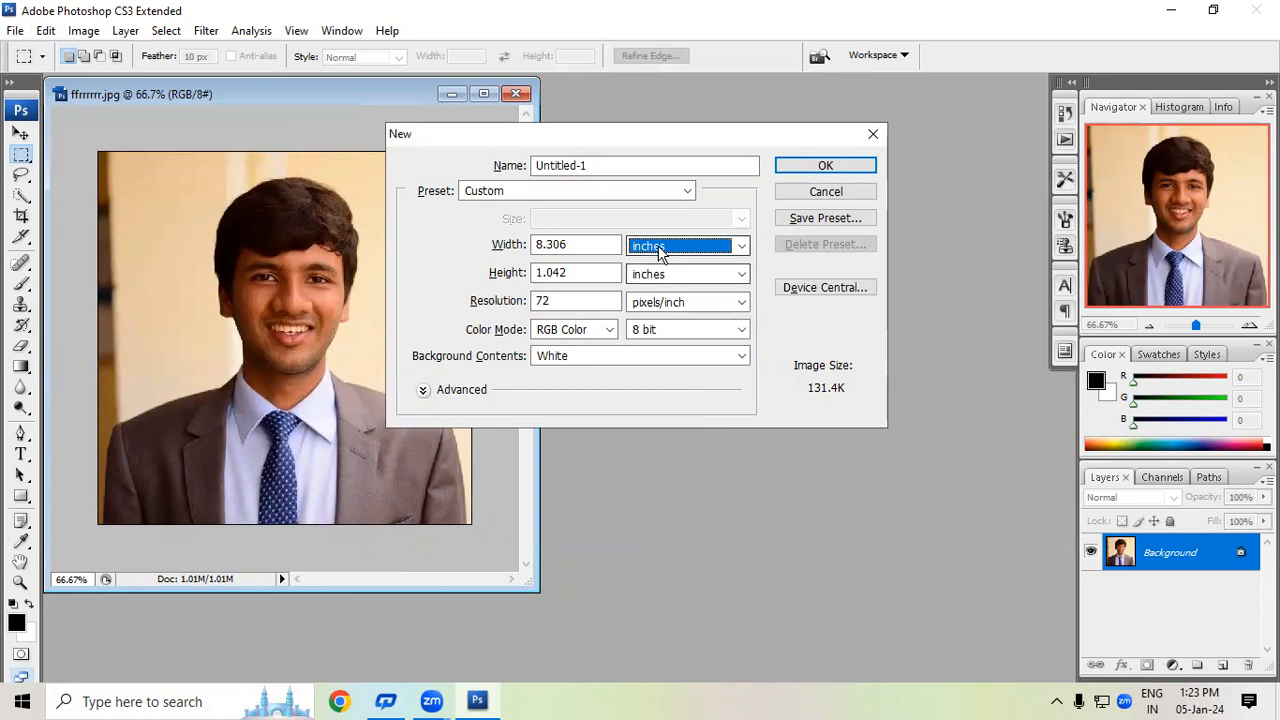
Step: Set the new document's width to 8 inches and its height to 10 inches
{"action": "left_click", "coordinate": [583, 240]}
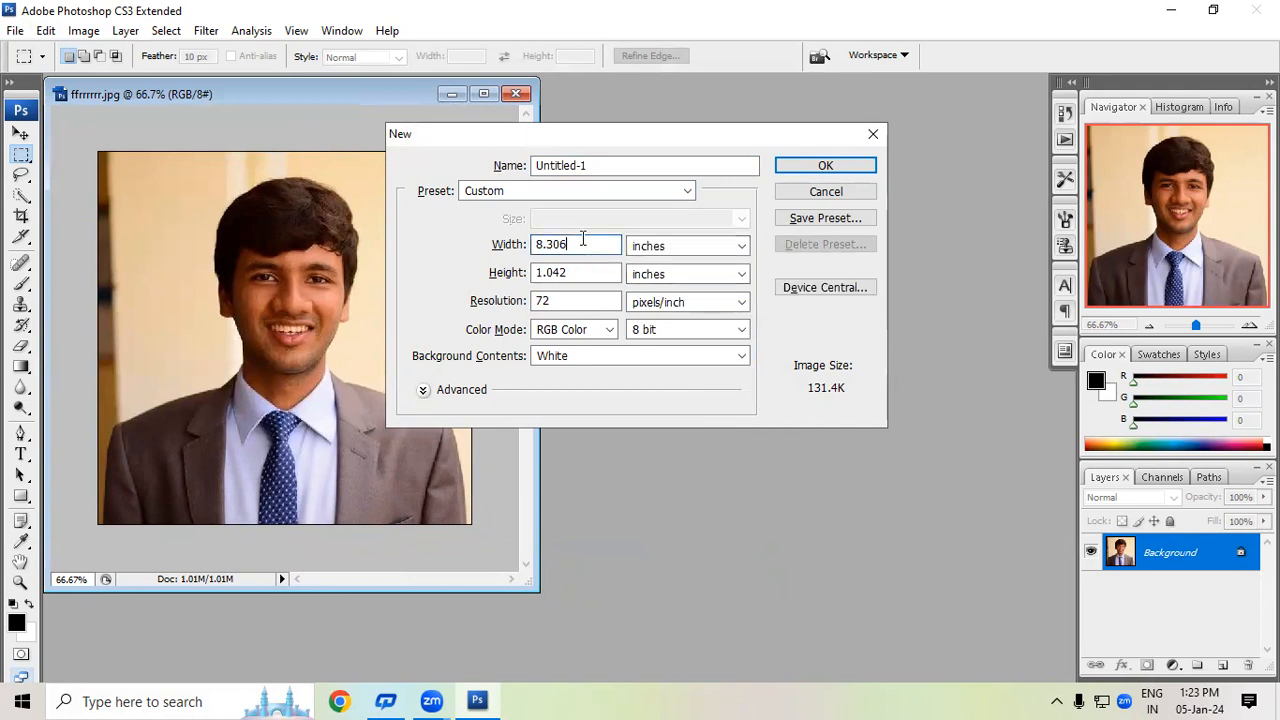
{"action": "left_click", "coordinate": [522, 244]}
{"action": "type", "text": "8"}
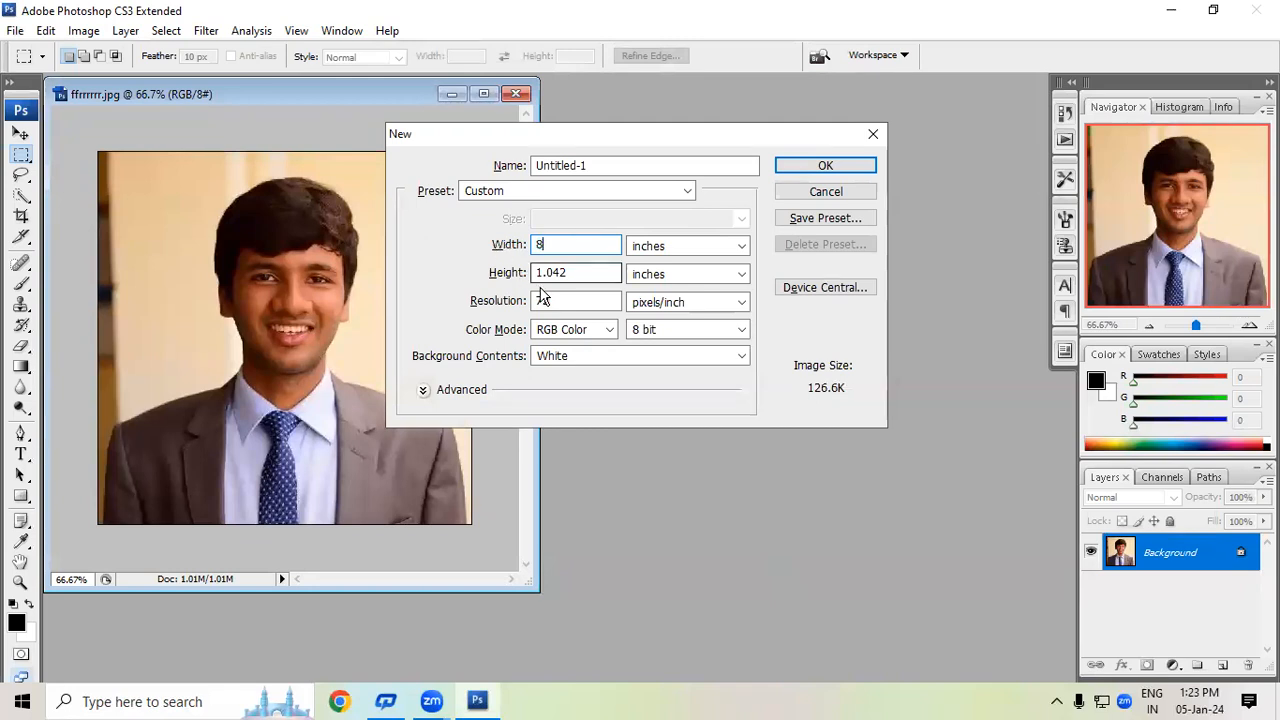
{"action": "left_click", "coordinate": [510, 273]}
{"action": "type", "text": "10"}
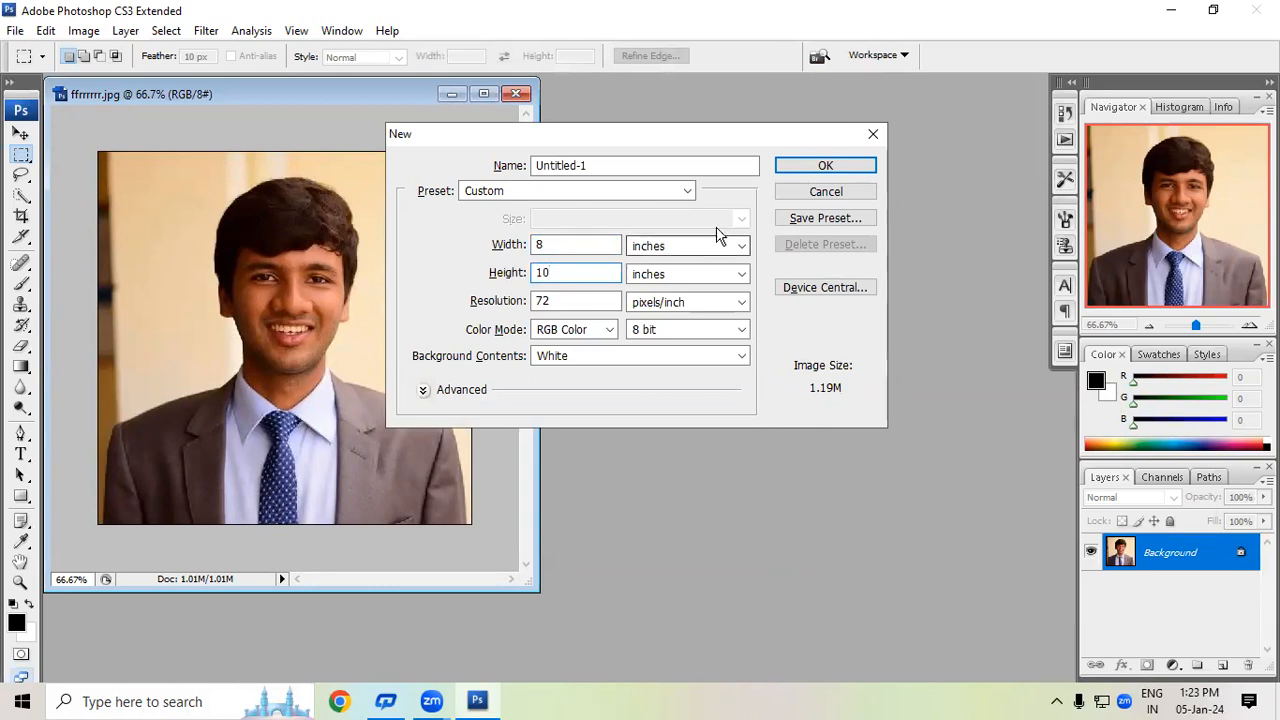
Step: Set the new 8 by 10 inch document's color mode to Grayscale
{"action": "left_click", "coordinate": [510, 303]}
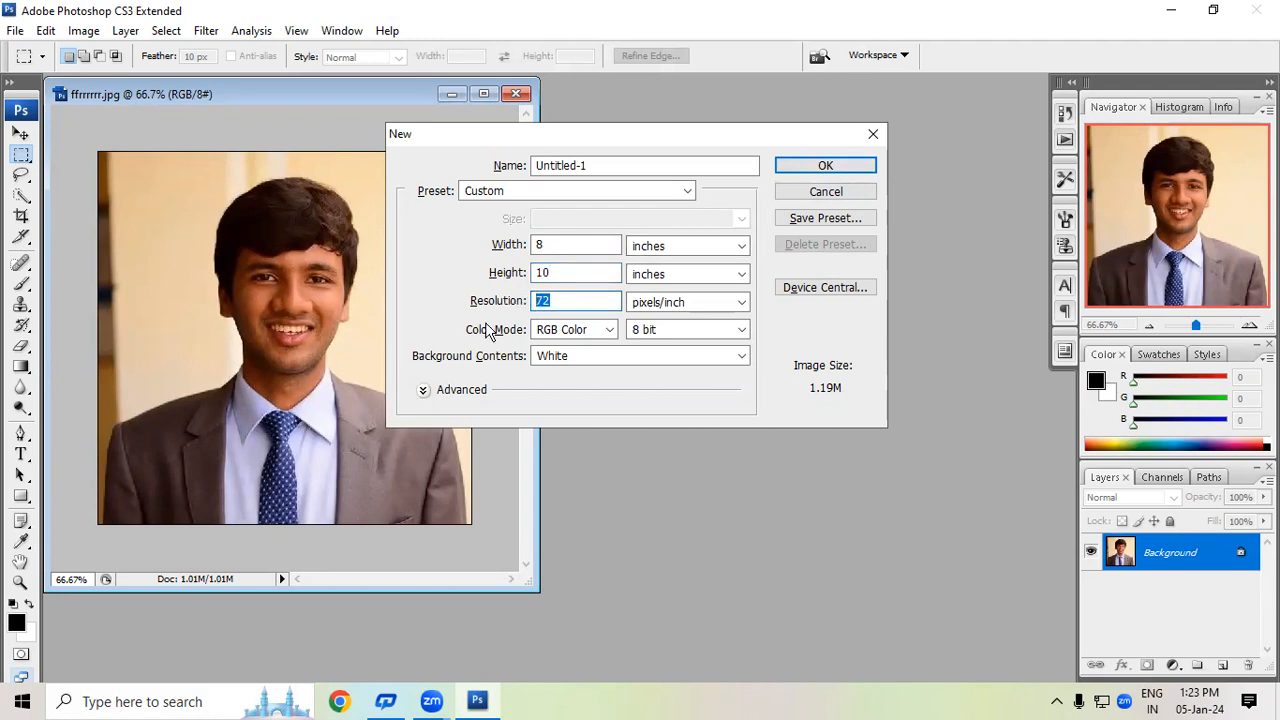
{"action": "left_click", "coordinate": [555, 332]}
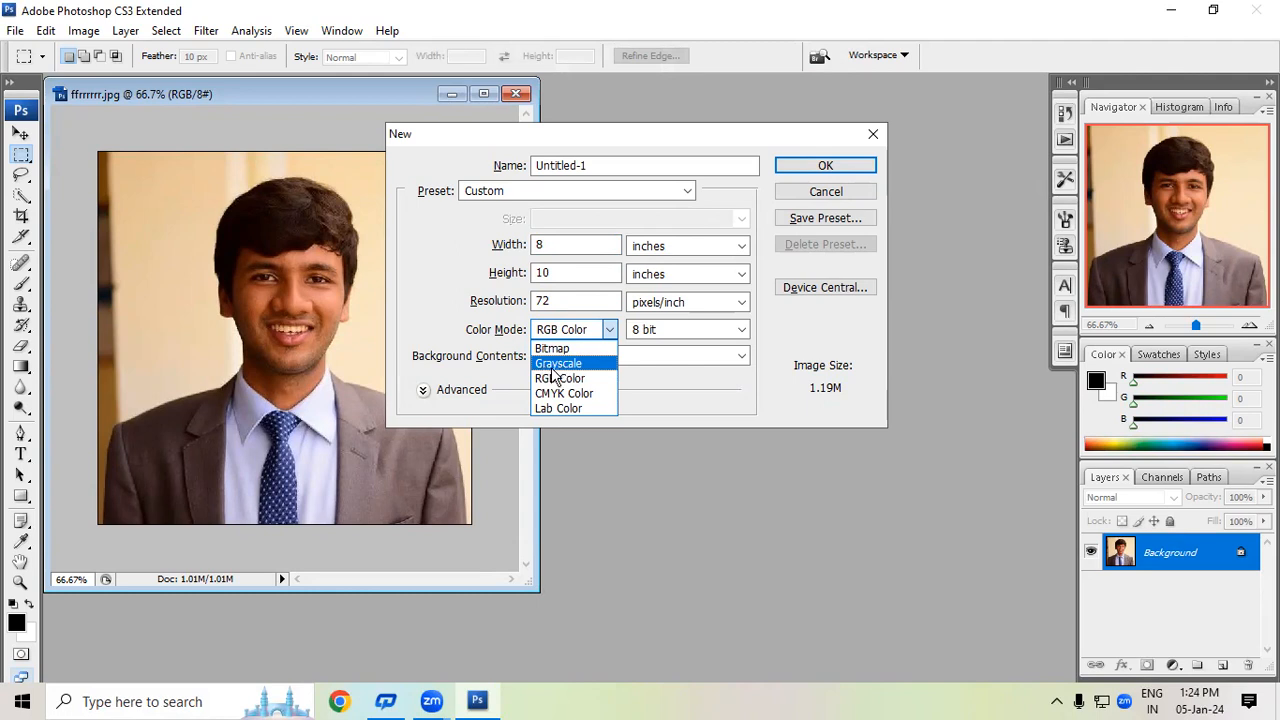
{"action": "left_click", "coordinate": [560, 366]}
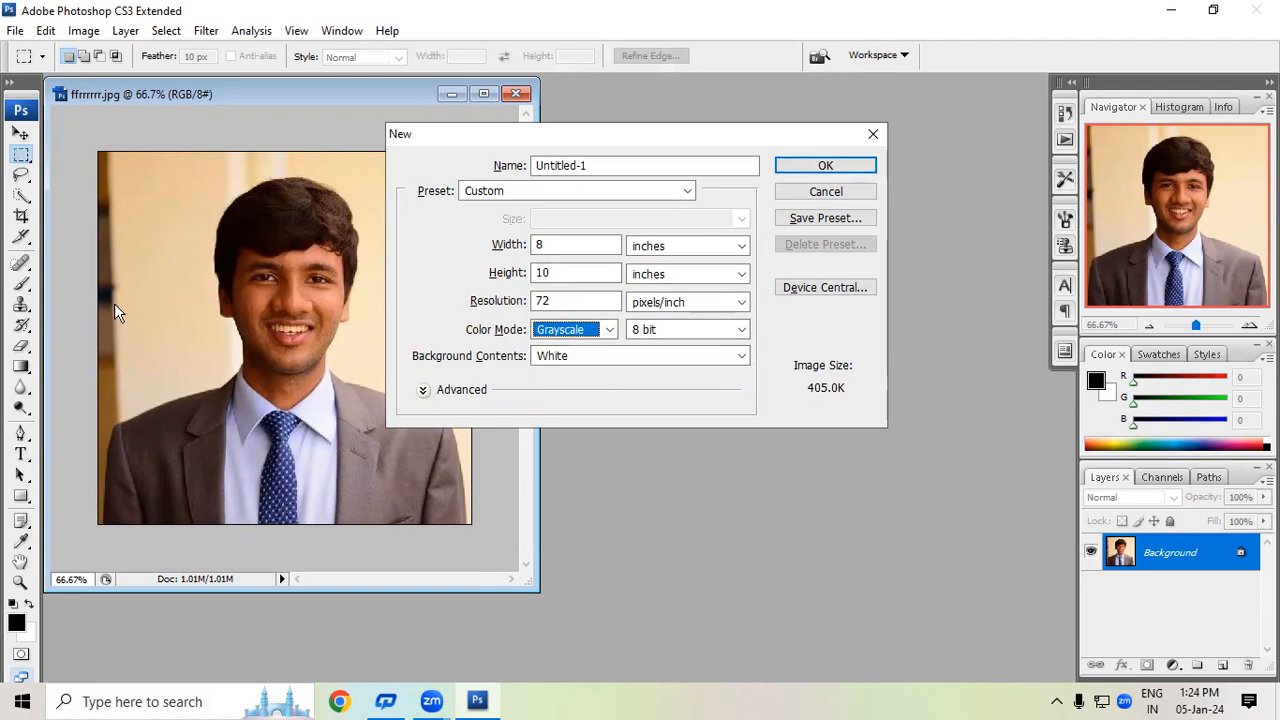
{"action": "left_click", "coordinate": [566, 356]}
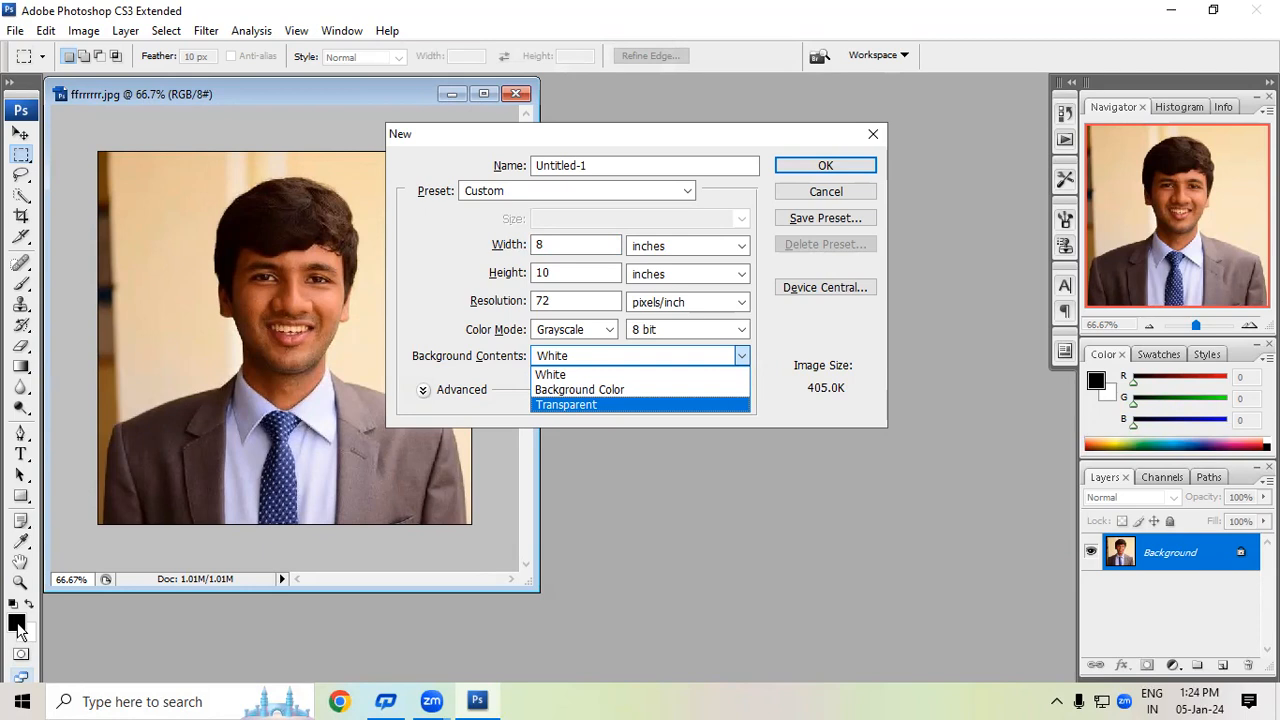
{"action": "left_click", "coordinate": [493, 651]}
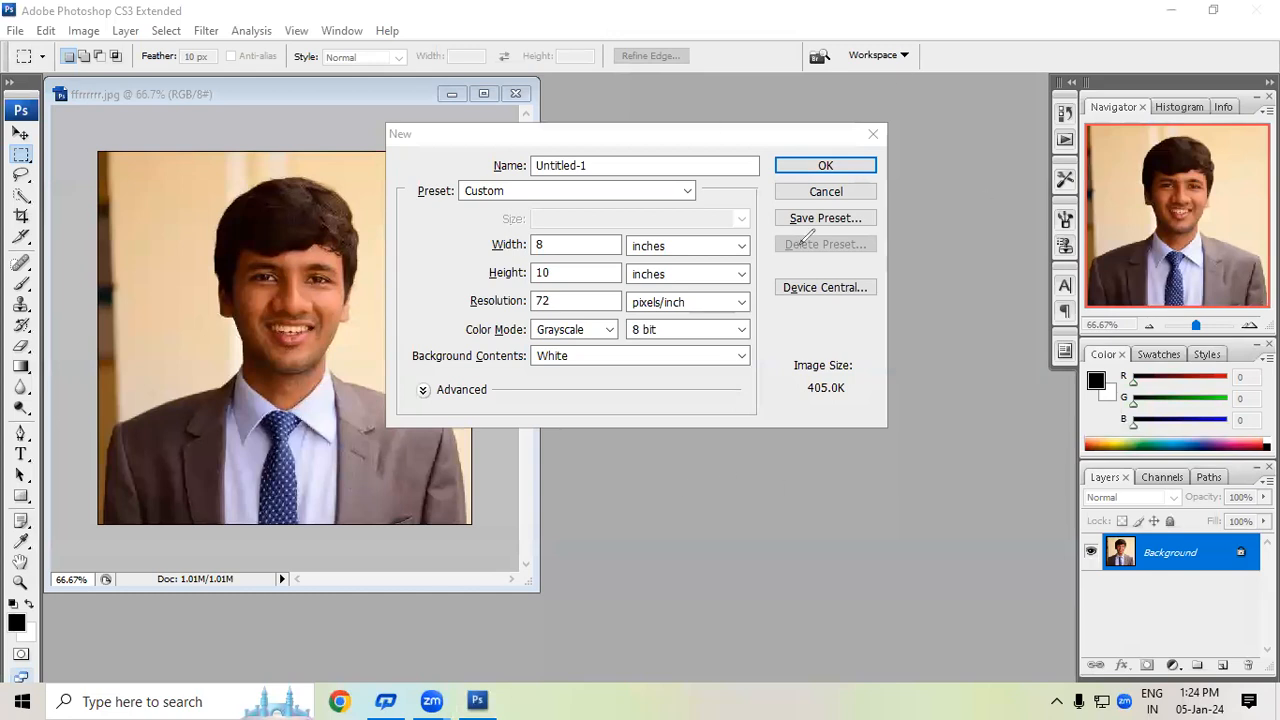
{"action": "mouse_move", "coordinate": [624, 129]}
{"action": "left_mouse_down"}
{"action": "mouse_move", "coordinate": [634, 312]}
{"action": "mouse_move", "coordinate": [708, 122]}
{"action": "mouse_move", "coordinate": [834, 124]}
{"action": "mouse_move", "coordinate": [812, 312]}
{"action": "mouse_move", "coordinate": [648, 317]}
{"action": "mouse_move", "coordinate": [645, 302]}
{"action": "left_mouse_up"}
{"action": "mouse_move", "coordinate": [650, 150]}
{"action": "left_mouse_down"}
{"action": "mouse_move", "coordinate": [662, 198]}
{"action": "mouse_move", "coordinate": [690, 198]}
{"action": "mouse_move", "coordinate": [722, 152]}
{"action": "mouse_move", "coordinate": [734, 187]}
{"action": "mouse_move", "coordinate": [689, 217]}
{"action": "left_mouse_up"}
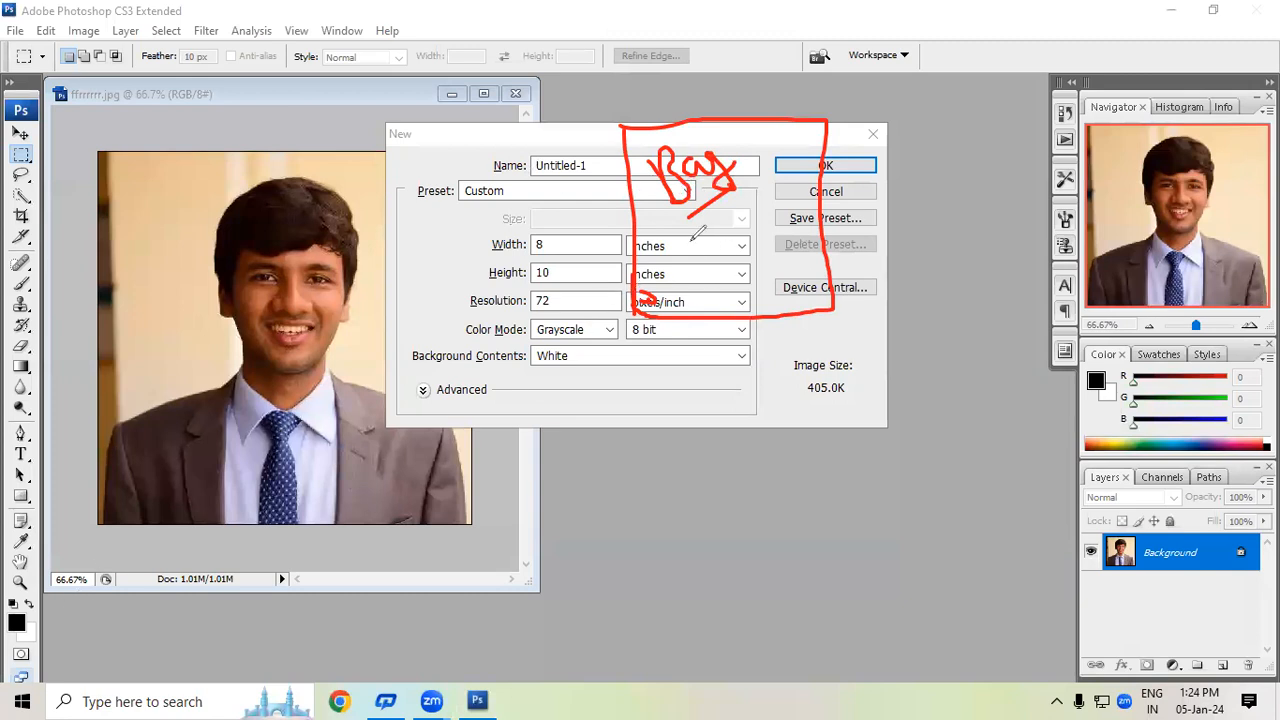
{"action": "mouse_move", "coordinate": [682, 251]}
{"action": "left_mouse_down"}
{"action": "mouse_move", "coordinate": [713, 226]}
{"action": "mouse_move", "coordinate": [709, 280]}
{"action": "mouse_move", "coordinate": [712, 262]}
{"action": "mouse_move", "coordinate": [782, 282]}
{"action": "left_mouse_up"}
{"action": "mouse_move", "coordinate": [797, 236]}
{"action": "left_mouse_down"}
{"action": "mouse_move", "coordinate": [831, 233]}
{"action": "mouse_move", "coordinate": [835, 215]}
{"action": "mouse_move", "coordinate": [810, 268]}
{"action": "mouse_move", "coordinate": [873, 224]}
{"action": "left_mouse_up"}
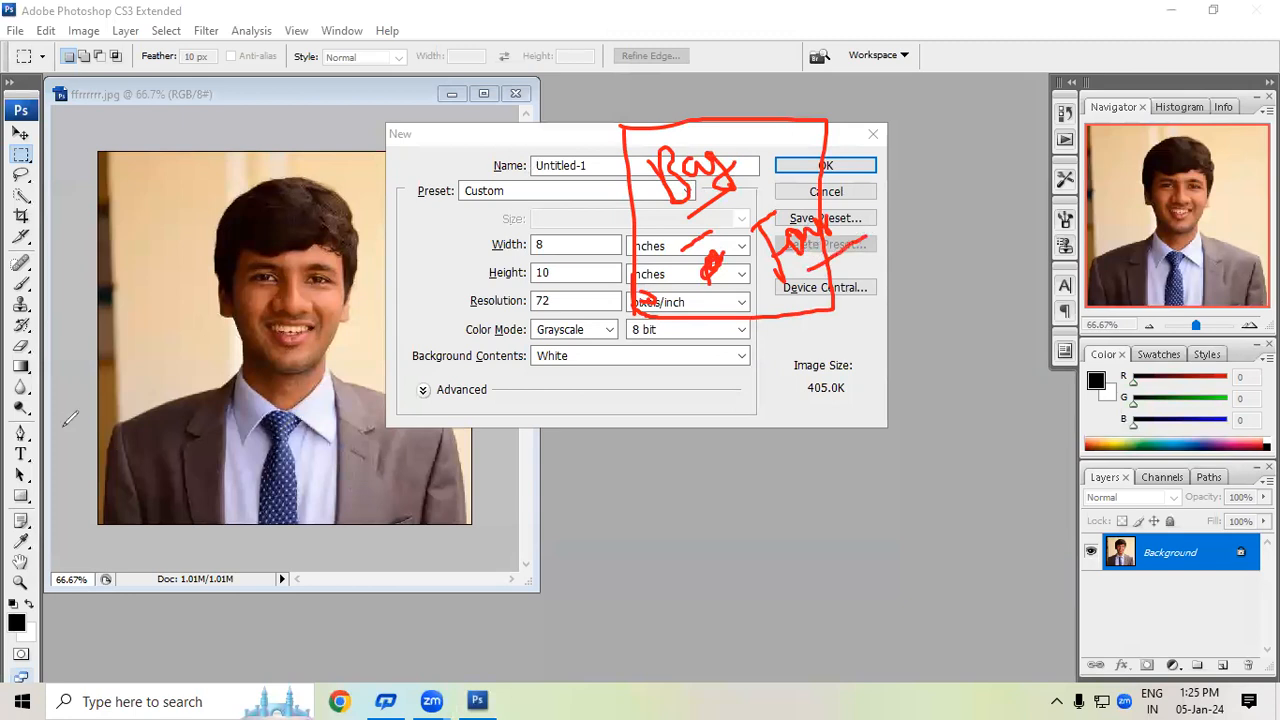
{"action": "left_click", "coordinate": [69, 486]}
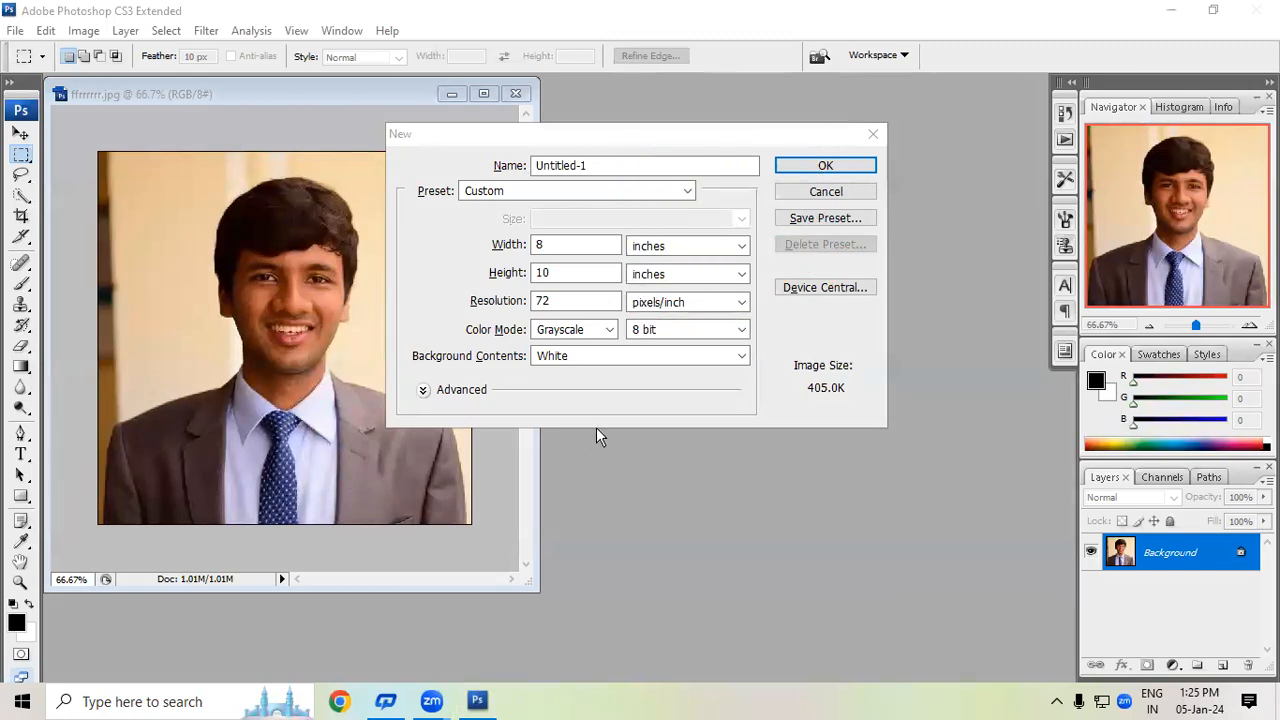
Step: Set the background contents to White and create the grayscale document
{"action": "left_click", "coordinate": [589, 357]}
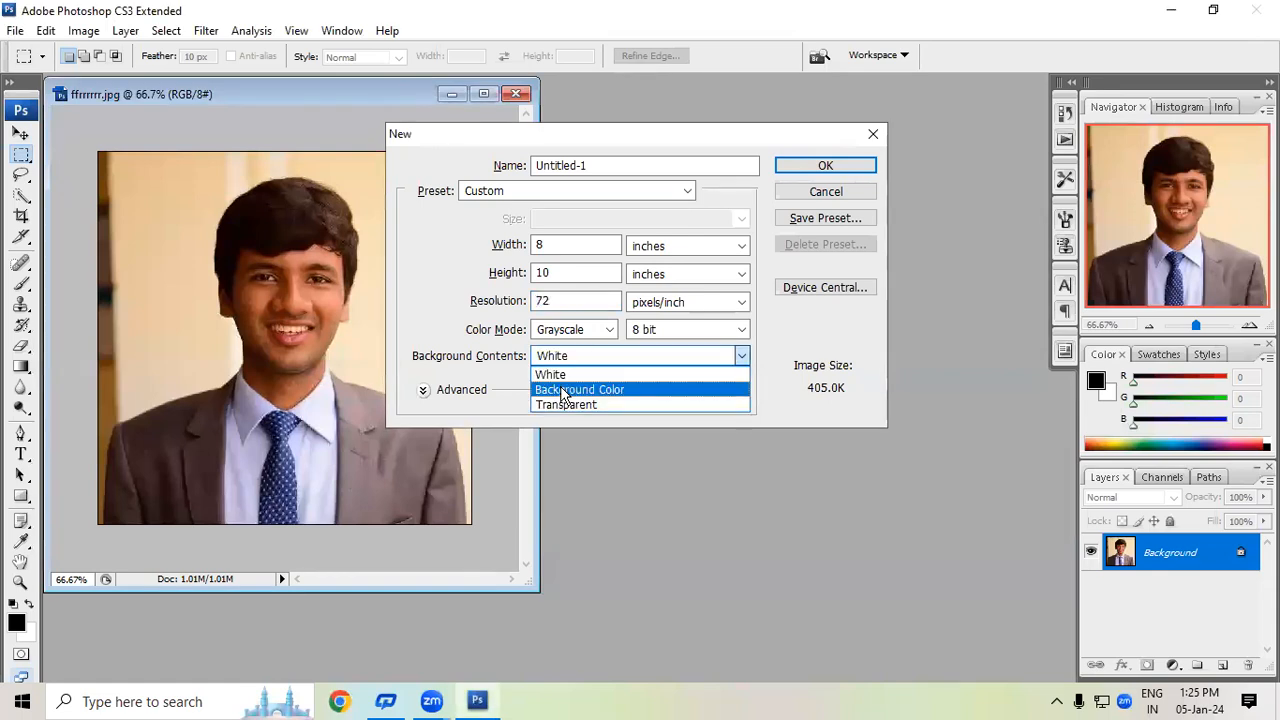
{"action": "left_click", "coordinate": [561, 391]}
{"action": "left_click", "coordinate": [585, 352]}
{"action": "left_click", "coordinate": [559, 372]}
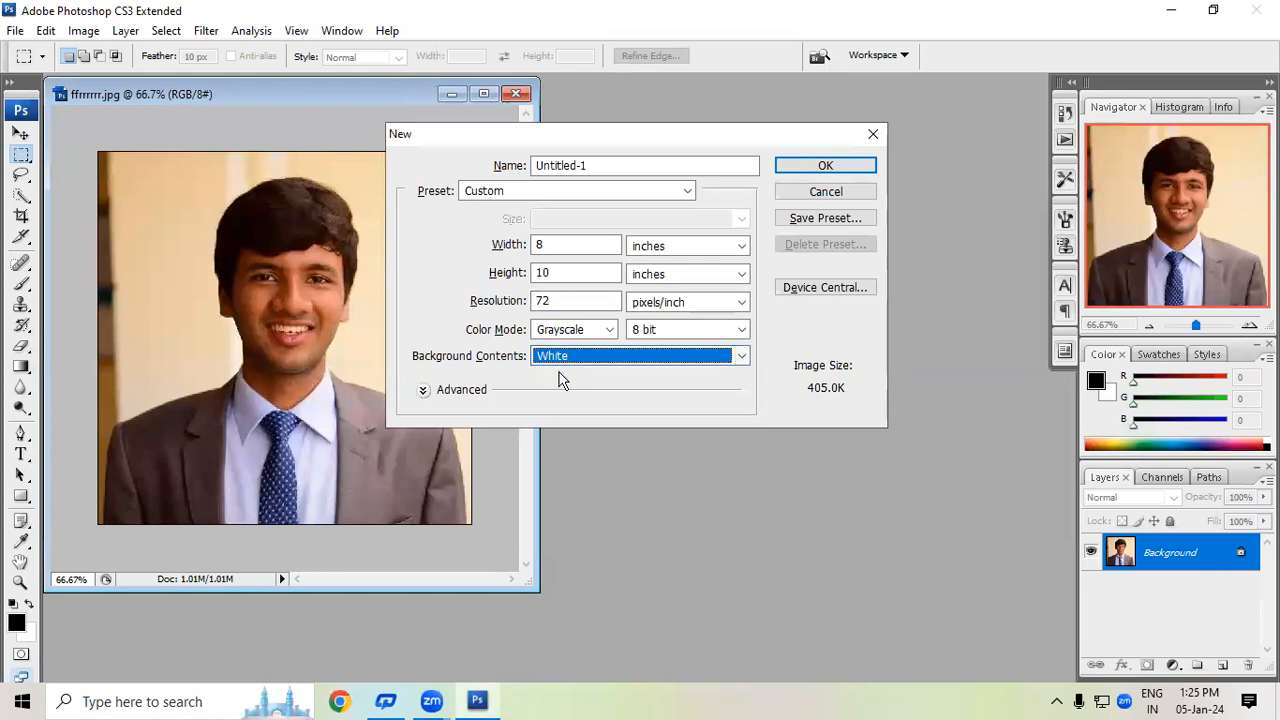
{"action": "left_click", "coordinate": [795, 168]}
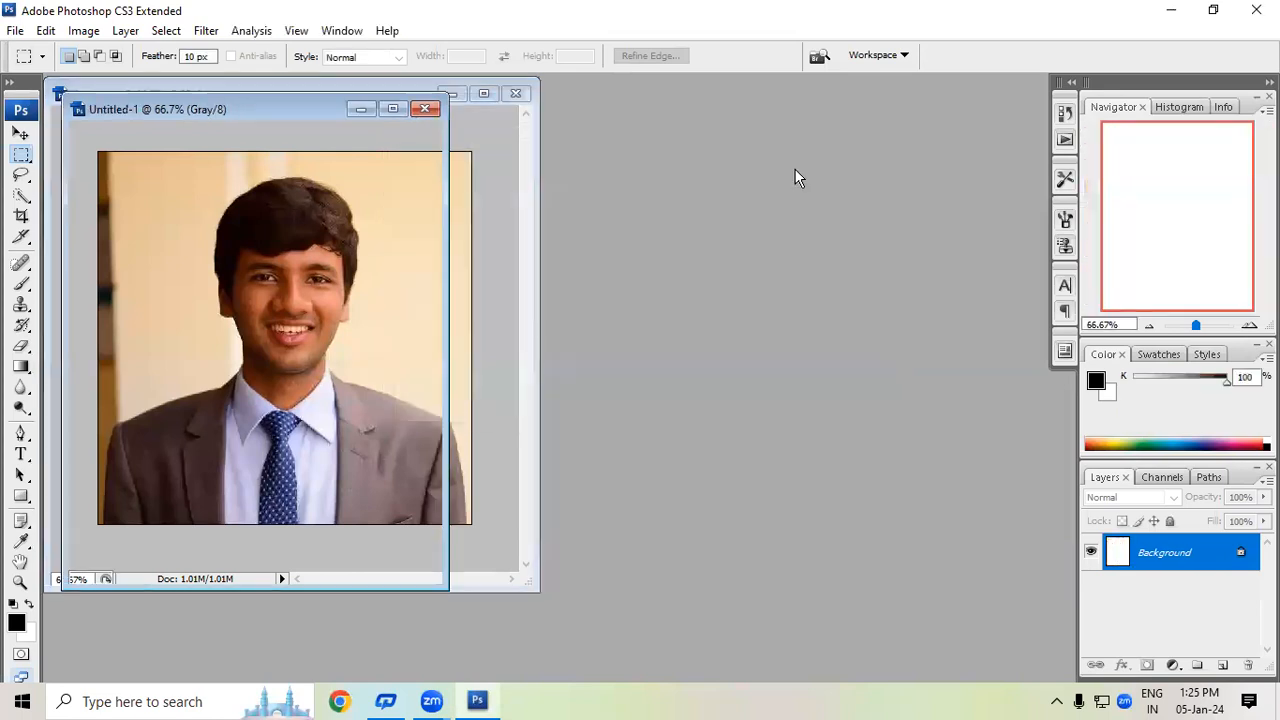
Step: Copy the ffrrrrrr.jpg portrait into the grayscale document with the Move tool, and close that document without saving
{"action": "left_click_drag", "start_coordinate": [226, 100], "coordinate": [744, 96]}
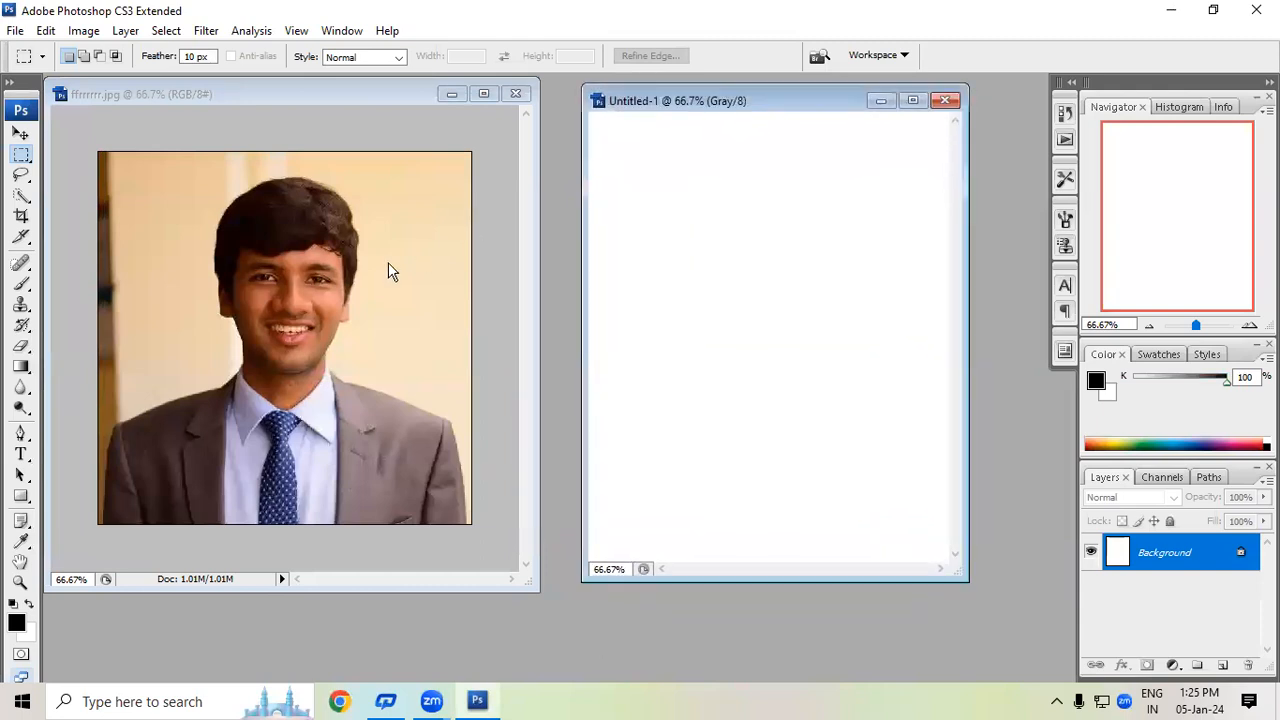
{"action": "left_click", "coordinate": [24, 134]}
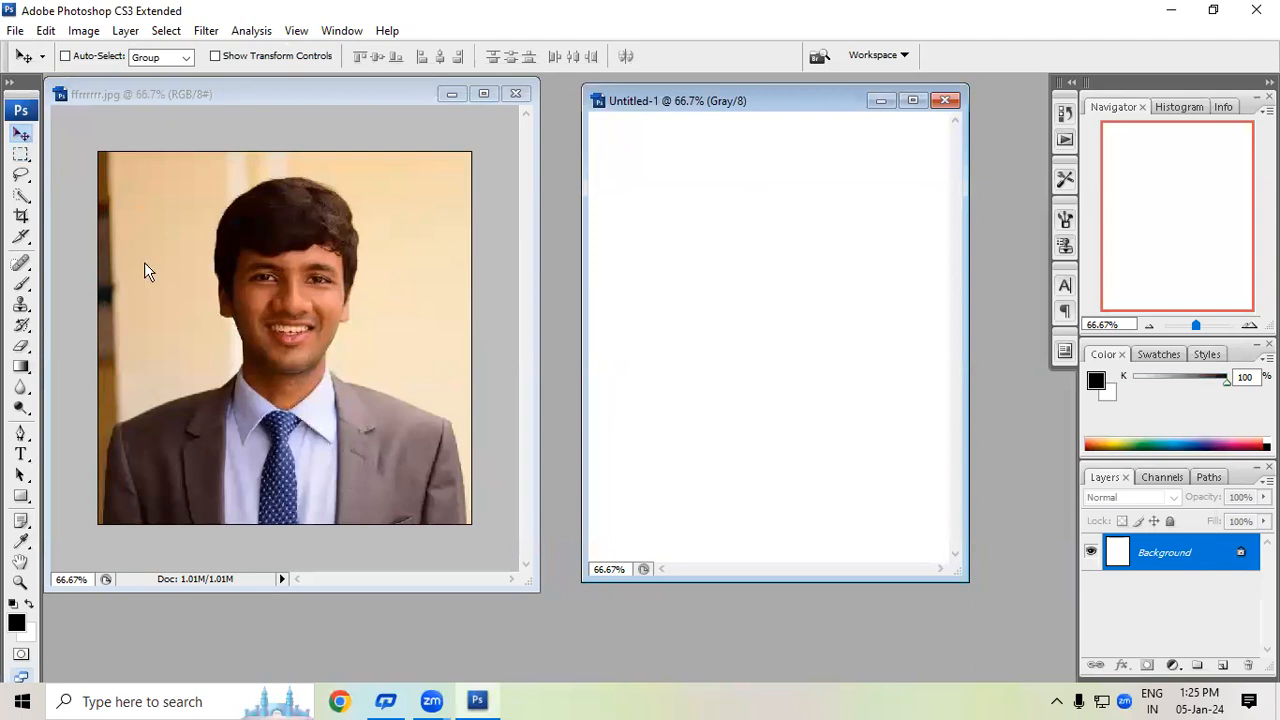
{"action": "left_click_drag", "start_coordinate": [264, 303], "coordinate": [752, 293]}
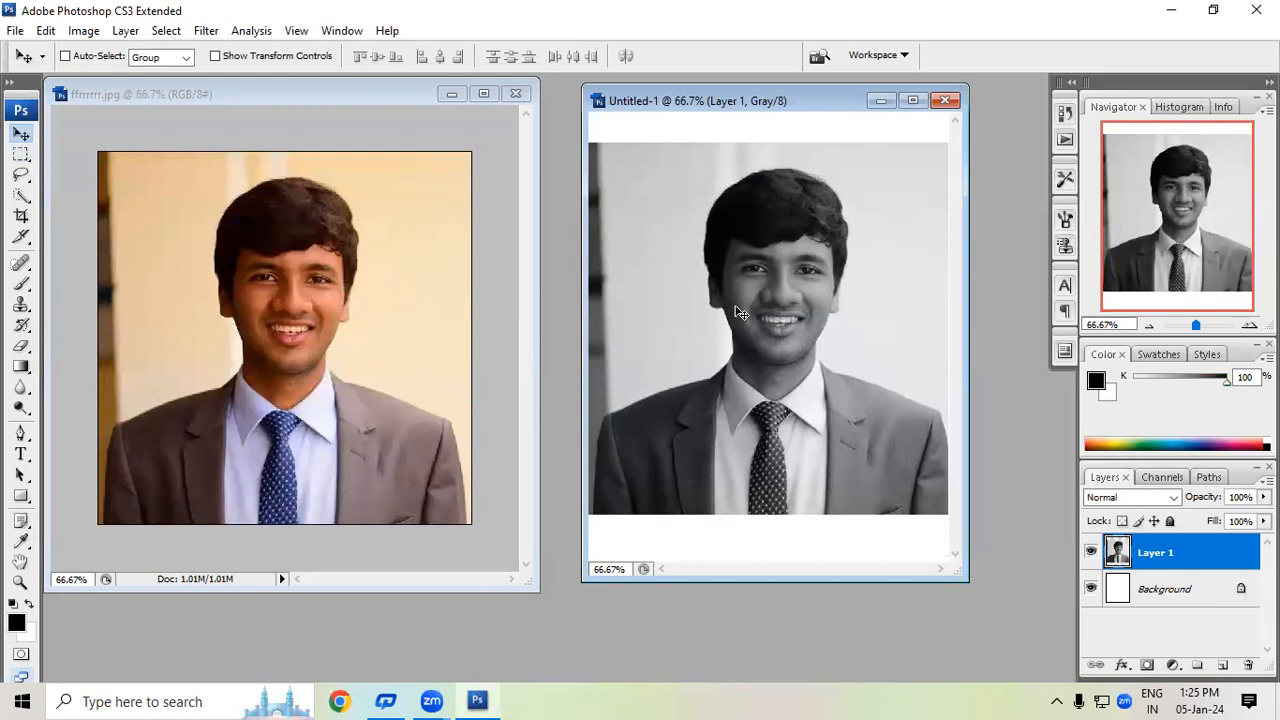
{"action": "left_click_drag", "start_coordinate": [753, 197], "coordinate": [777, 220]}
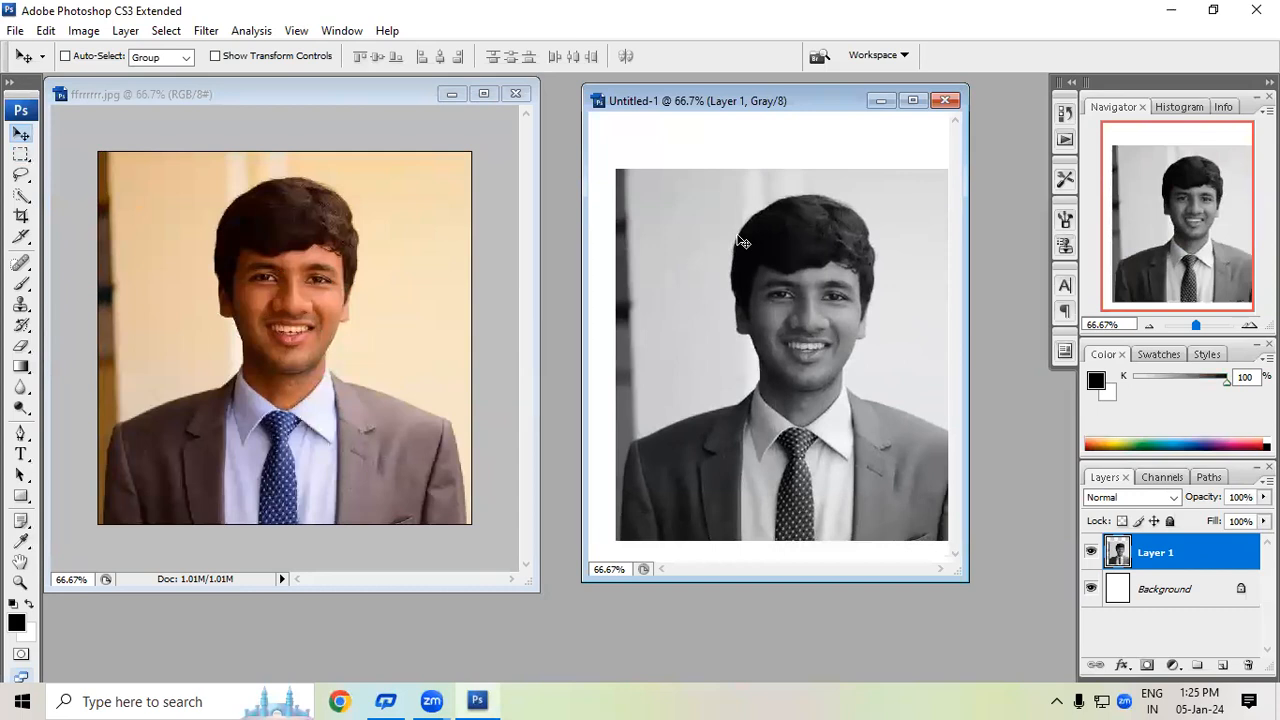
{"action": "left_click", "coordinate": [945, 100]}
{"action": "left_click", "coordinate": [643, 277]}
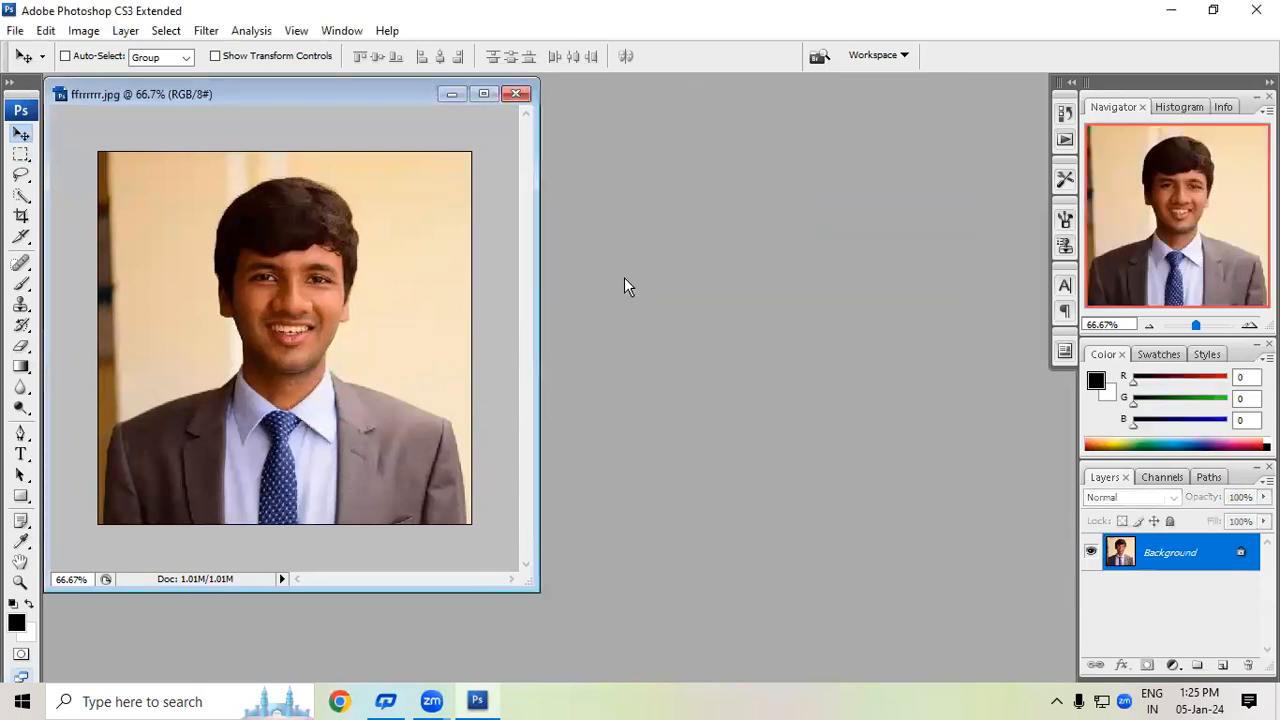
Step: Begin a new document in RGB Color mode with the Custom preset
{"action": "left_click", "coordinate": [15, 30]}
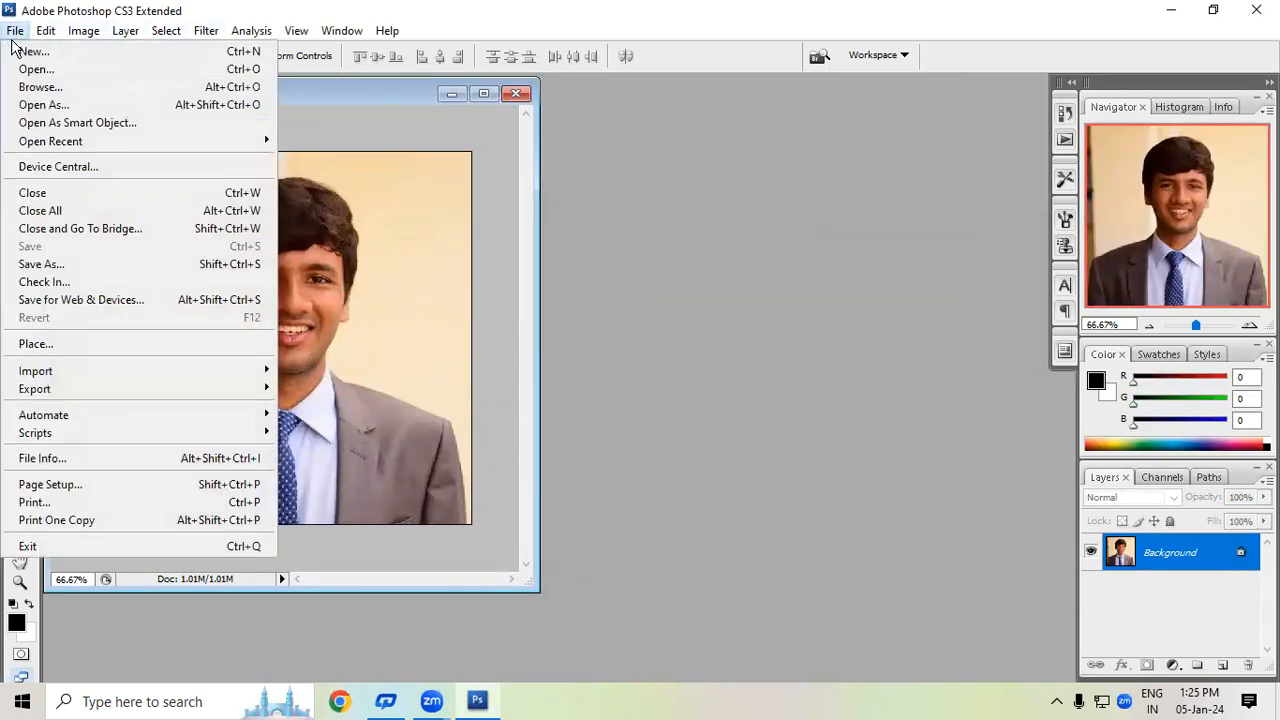
{"action": "left_click", "coordinate": [30, 51]}
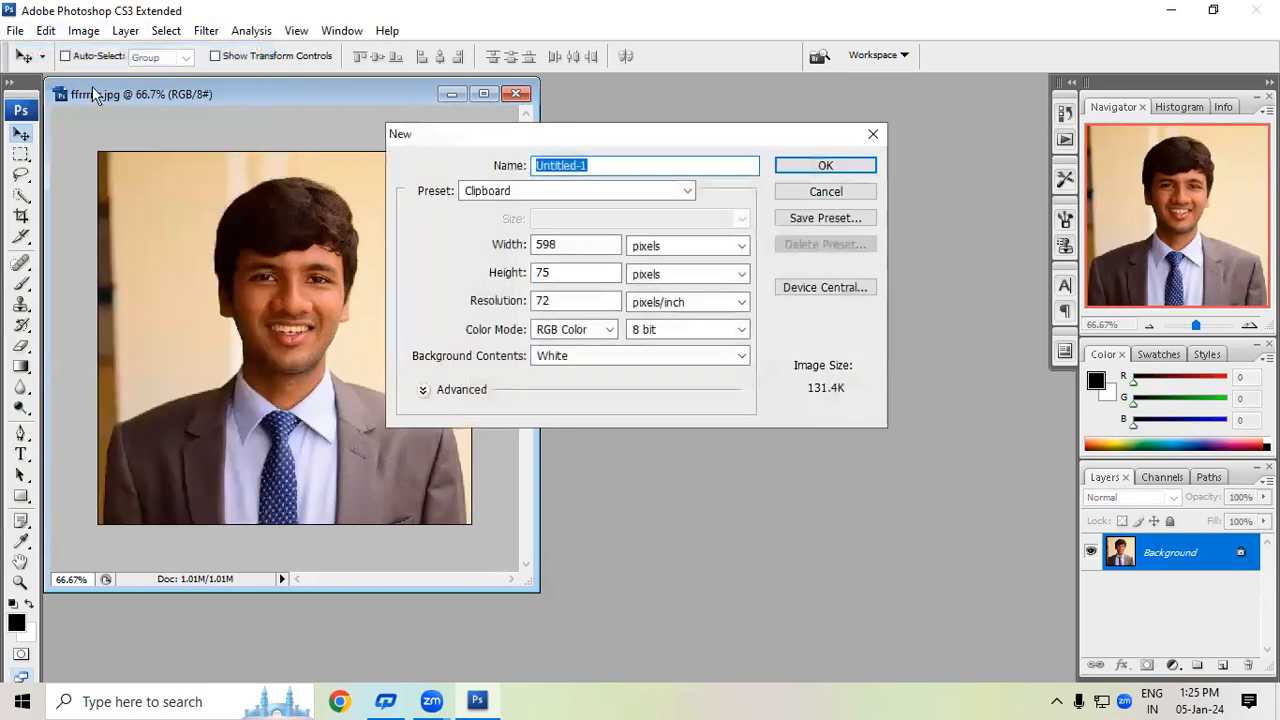
{"action": "left_click", "coordinate": [550, 338]}
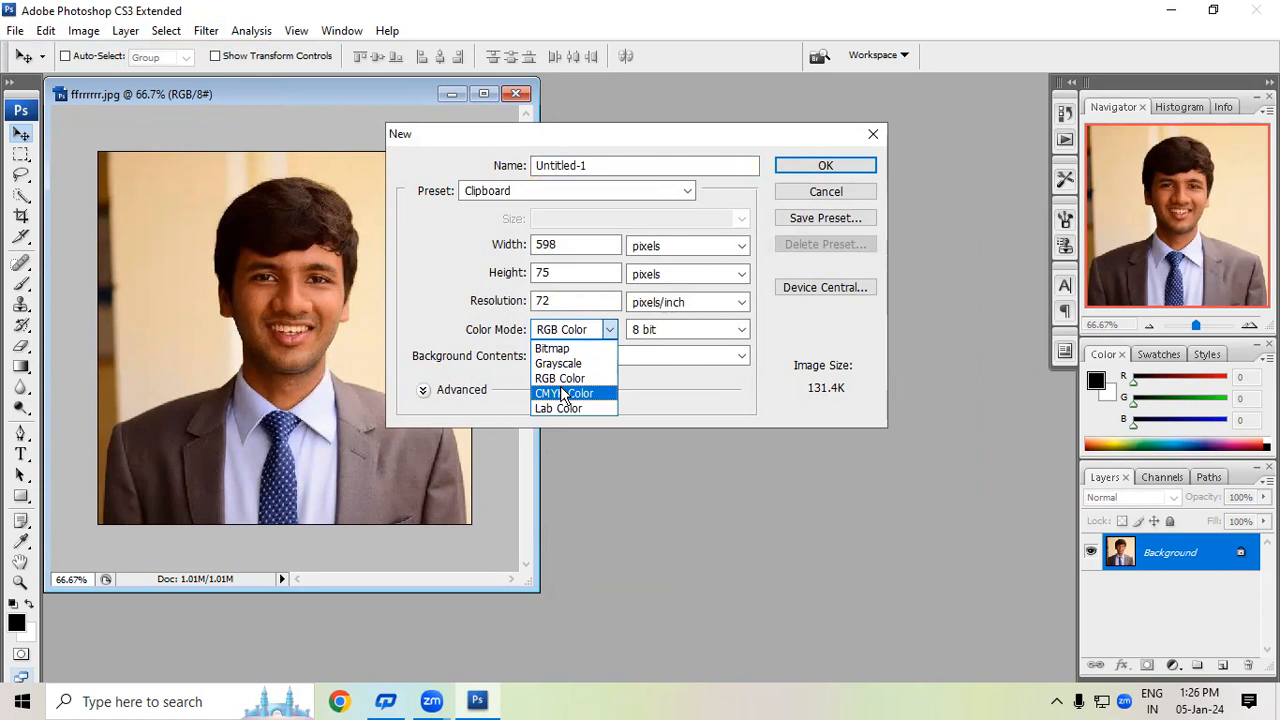
{"action": "left_click", "coordinate": [558, 378]}
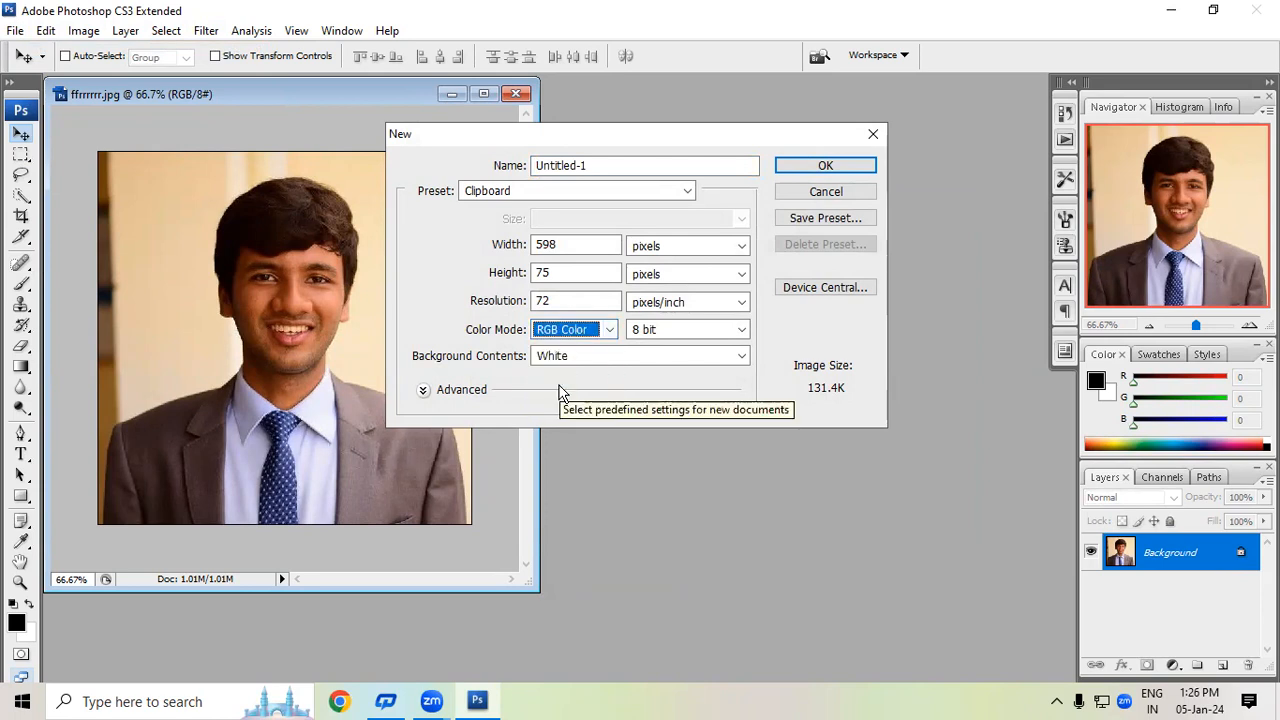
{"action": "left_click", "coordinate": [556, 192]}
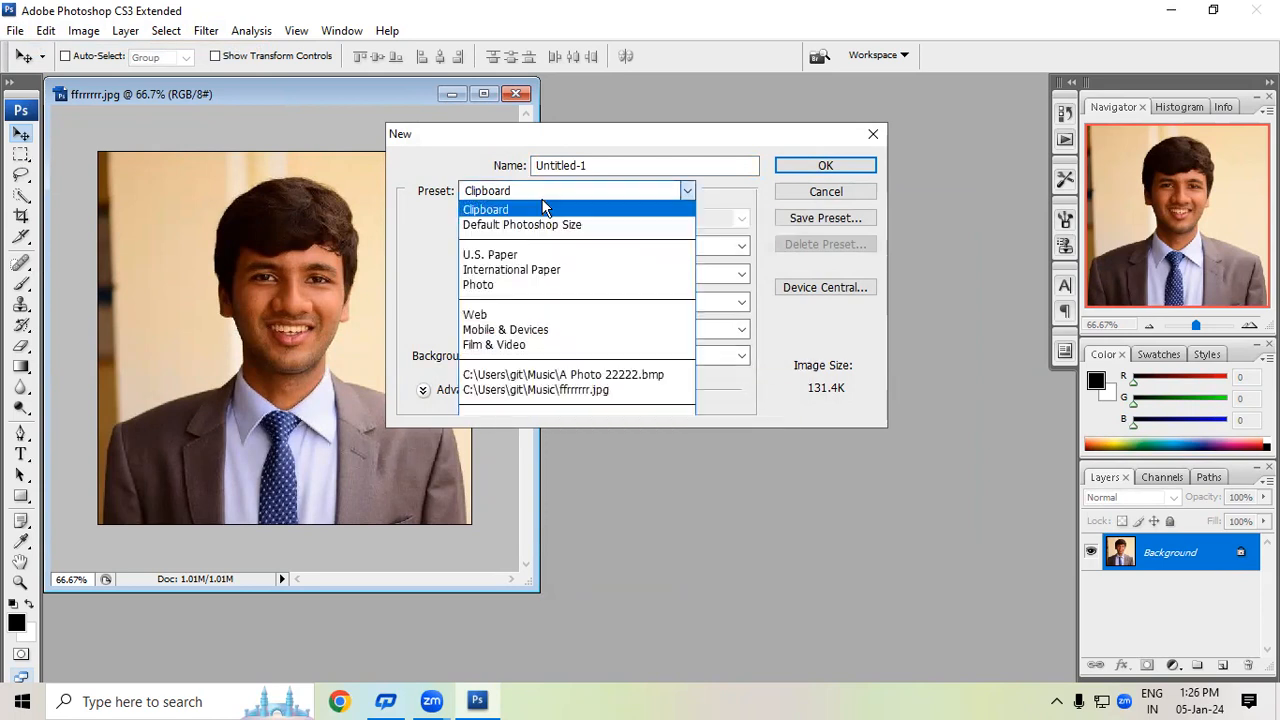
{"action": "left_click", "coordinate": [493, 412]}
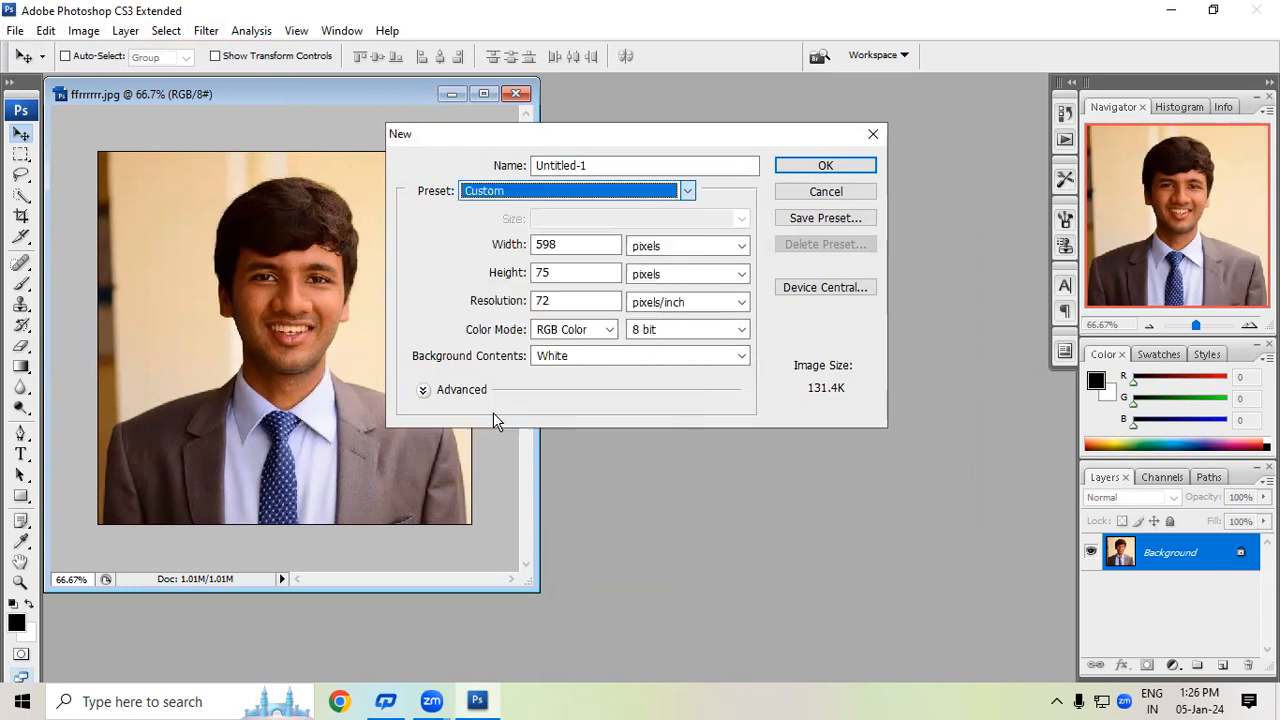
Step: Set the dimensions to 8 inches wide by 10 inches high and create the document
{"action": "left_click", "coordinate": [641, 245]}
{"action": "left_click", "coordinate": [652, 278]}
{"action": "left_click_drag", "start_coordinate": [586, 244], "coordinate": [507, 250]}
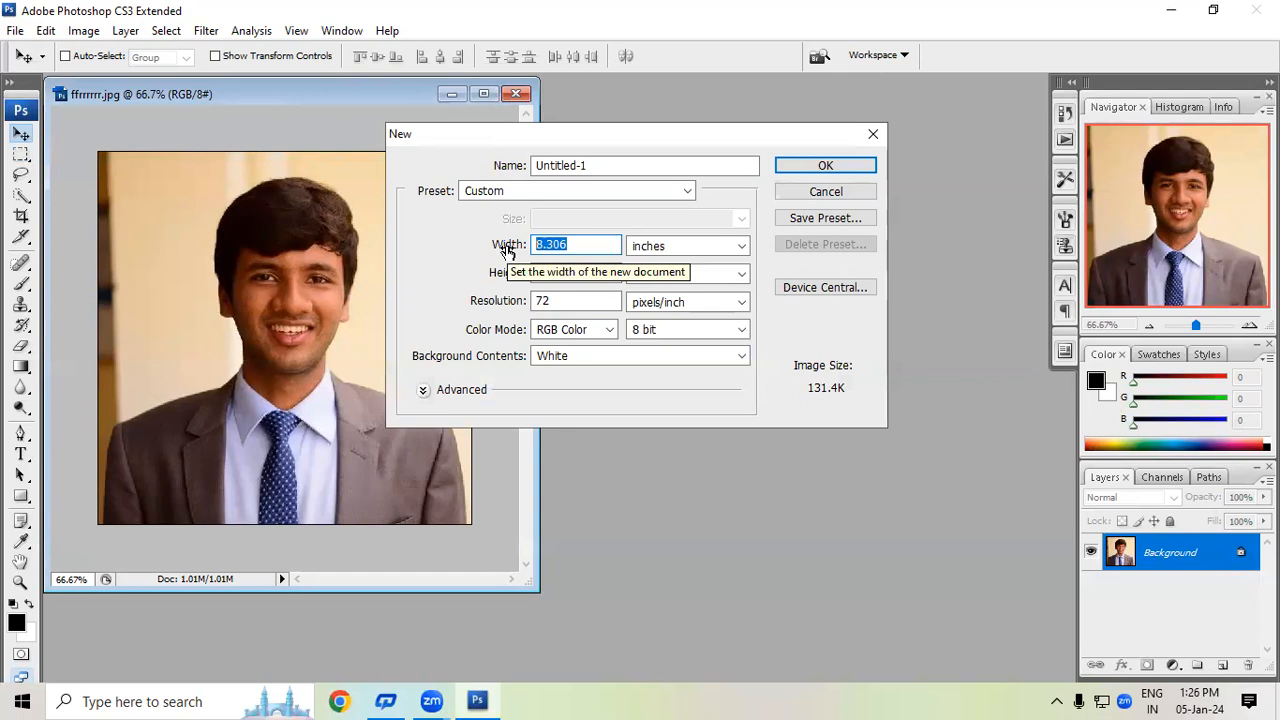
{"action": "type", "text": "8"}
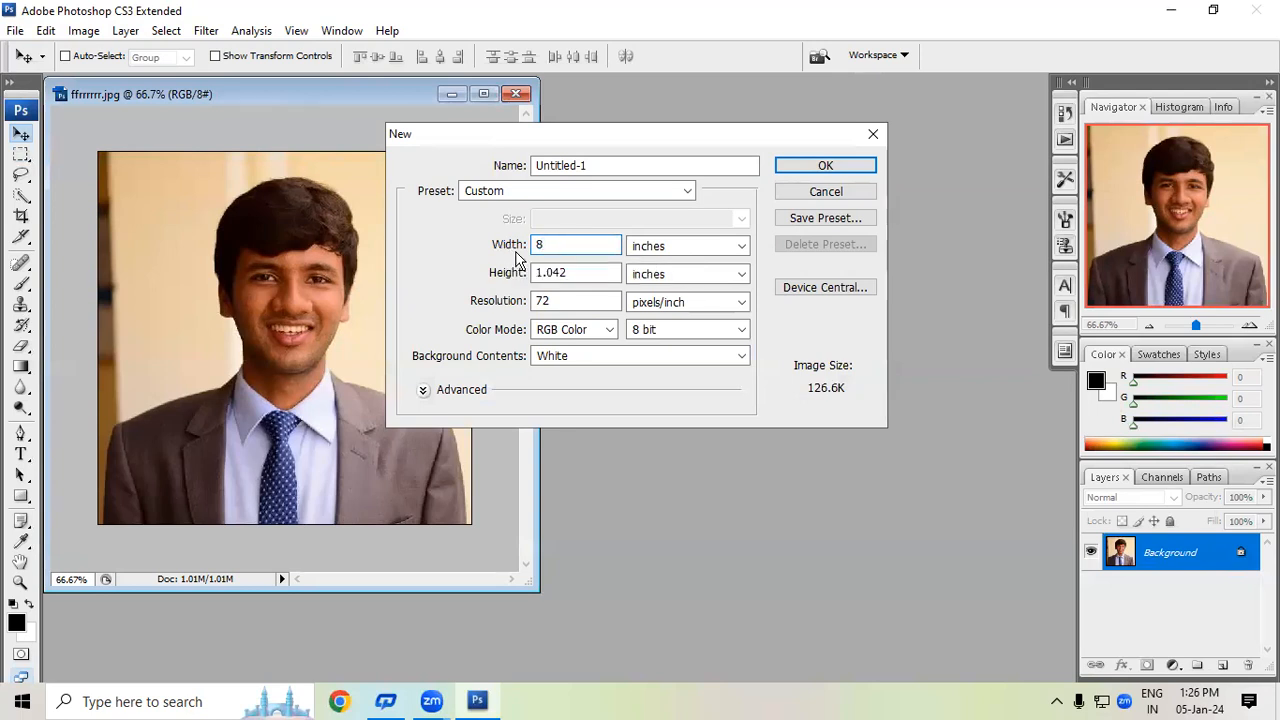
{"action": "left_click_drag", "start_coordinate": [571, 272], "coordinate": [456, 280]}
{"action": "type", "text": "10"}
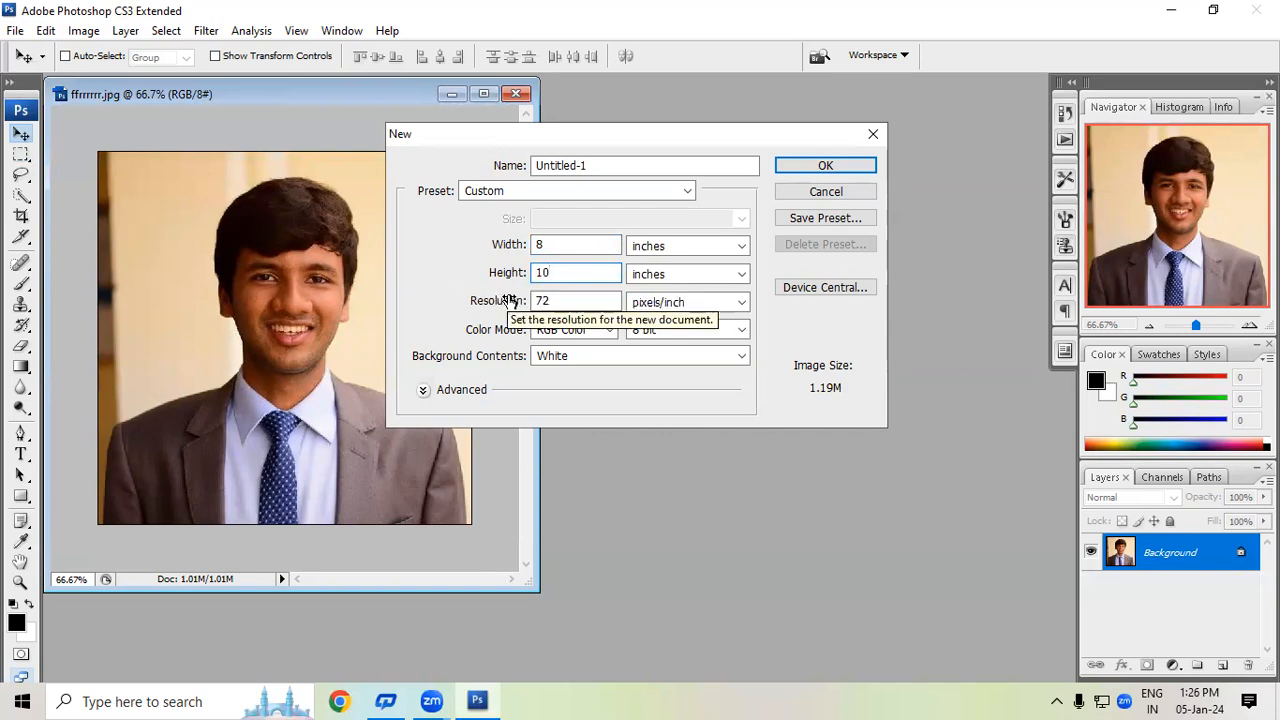
{"action": "left_click", "coordinate": [862, 165]}
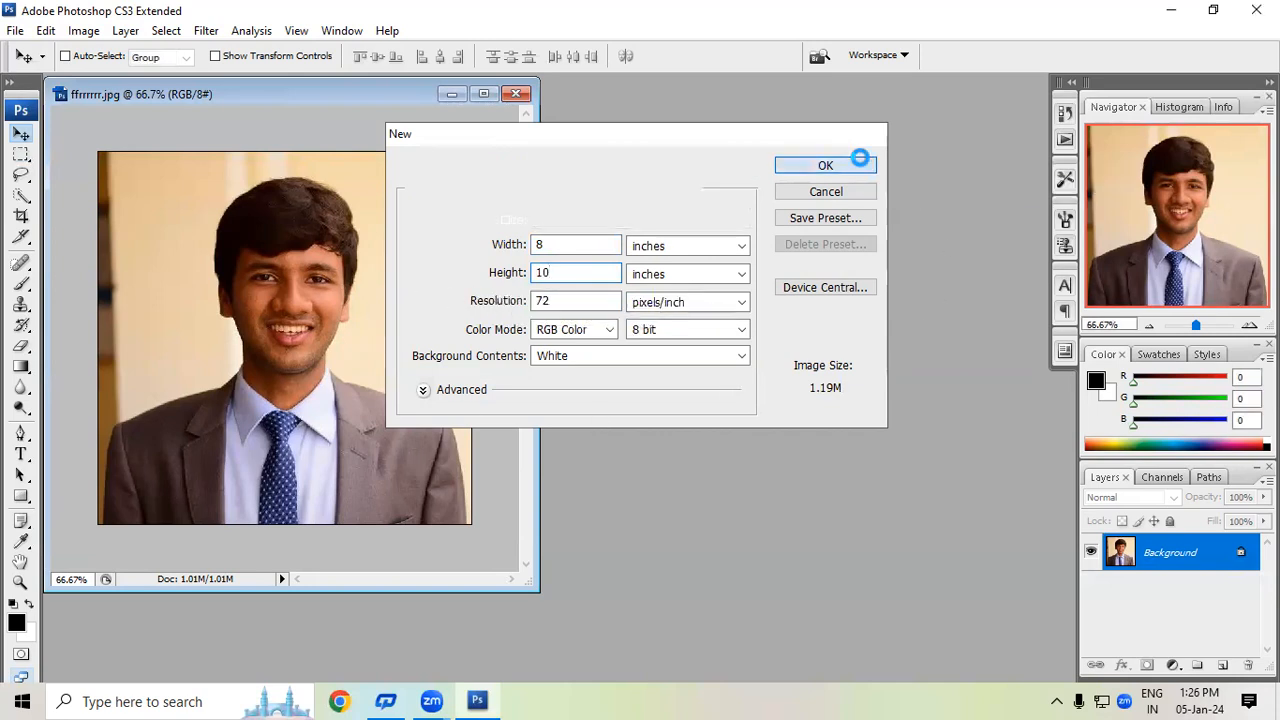
Step: Place the blank RGB document beside the portrait and copy the ffrrrrrr.jpg image into it with the Move tool
{"action": "left_click_drag", "start_coordinate": [229, 127], "coordinate": [770, 114]}
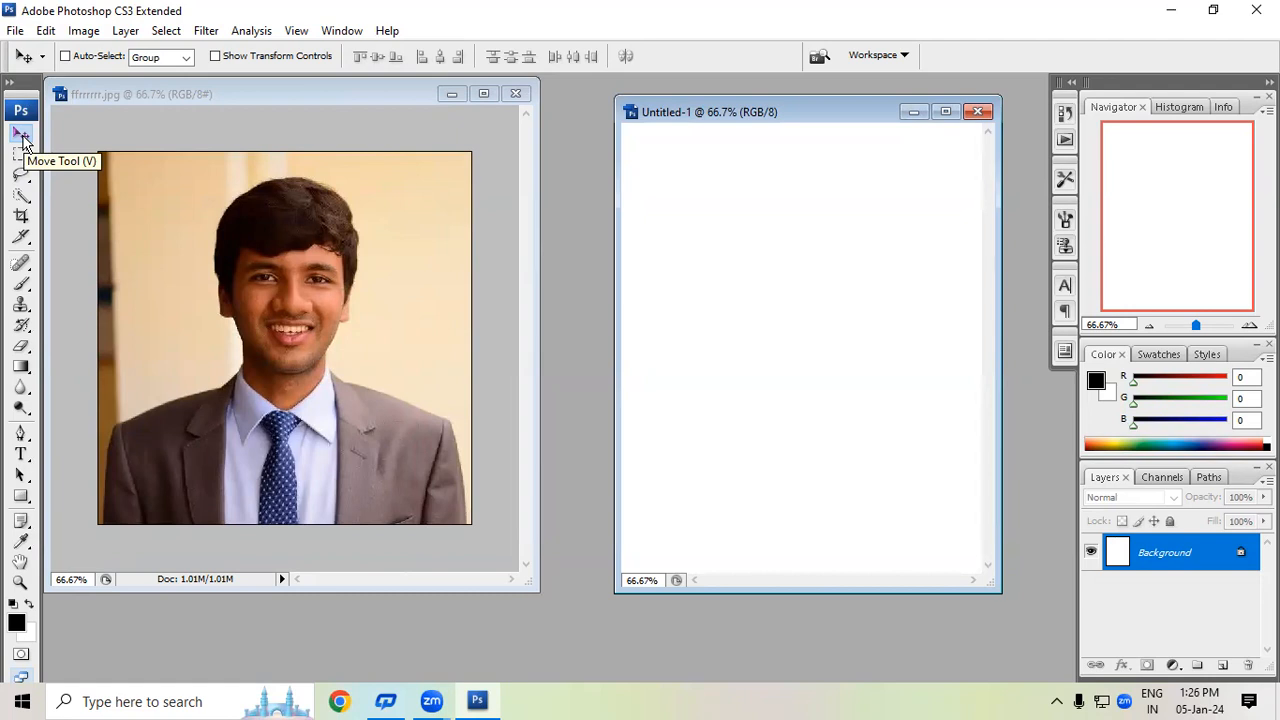
{"action": "left_click", "coordinate": [21, 366]}
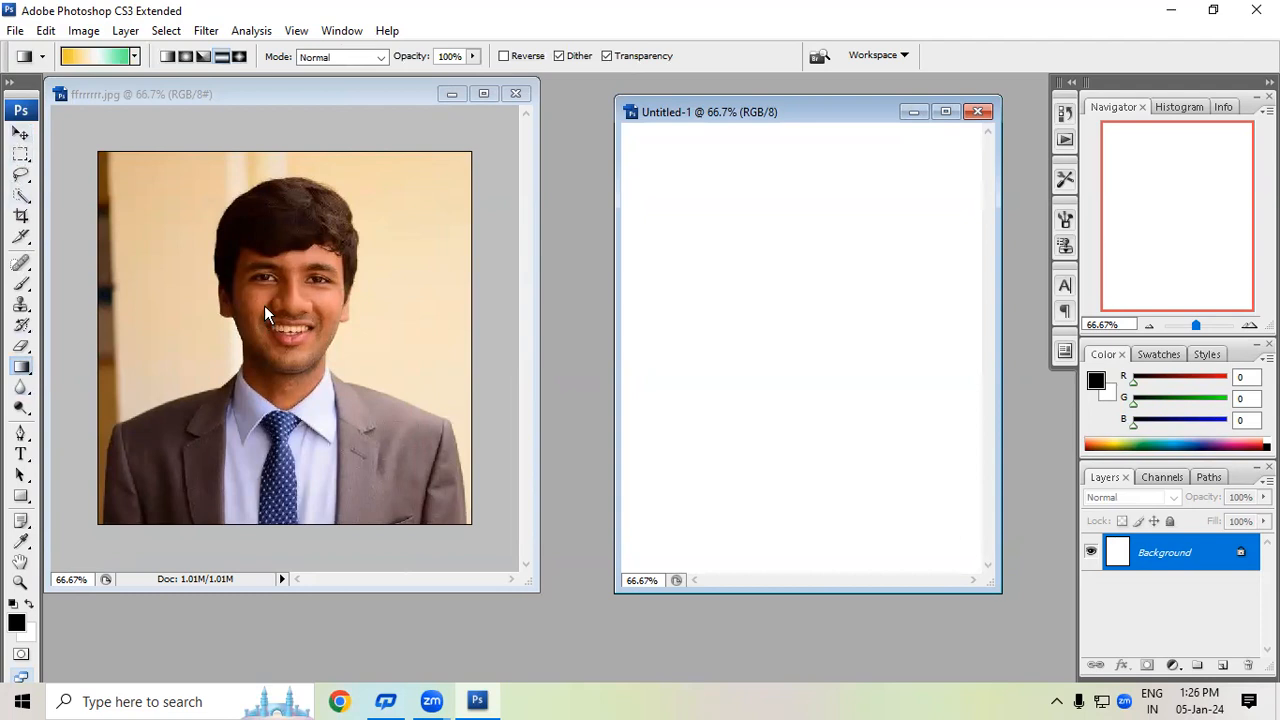
{"action": "key", "text": "v"}
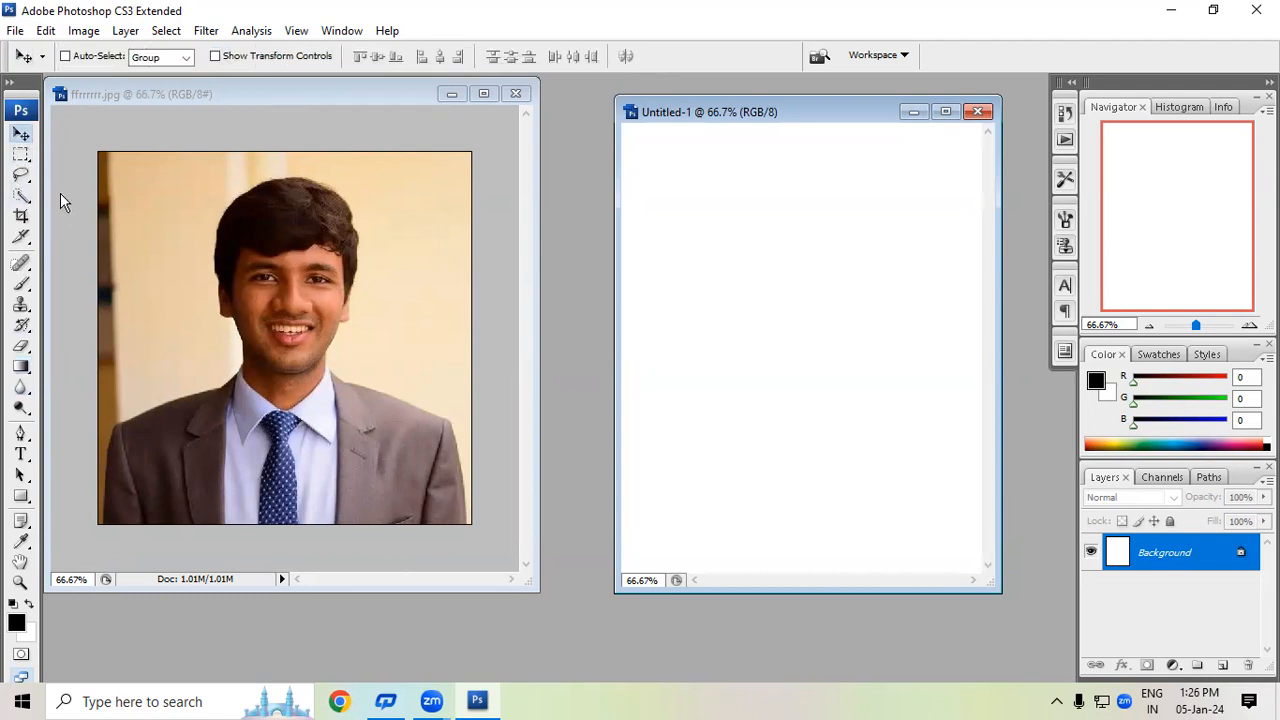
{"action": "left_click", "coordinate": [191, 231]}
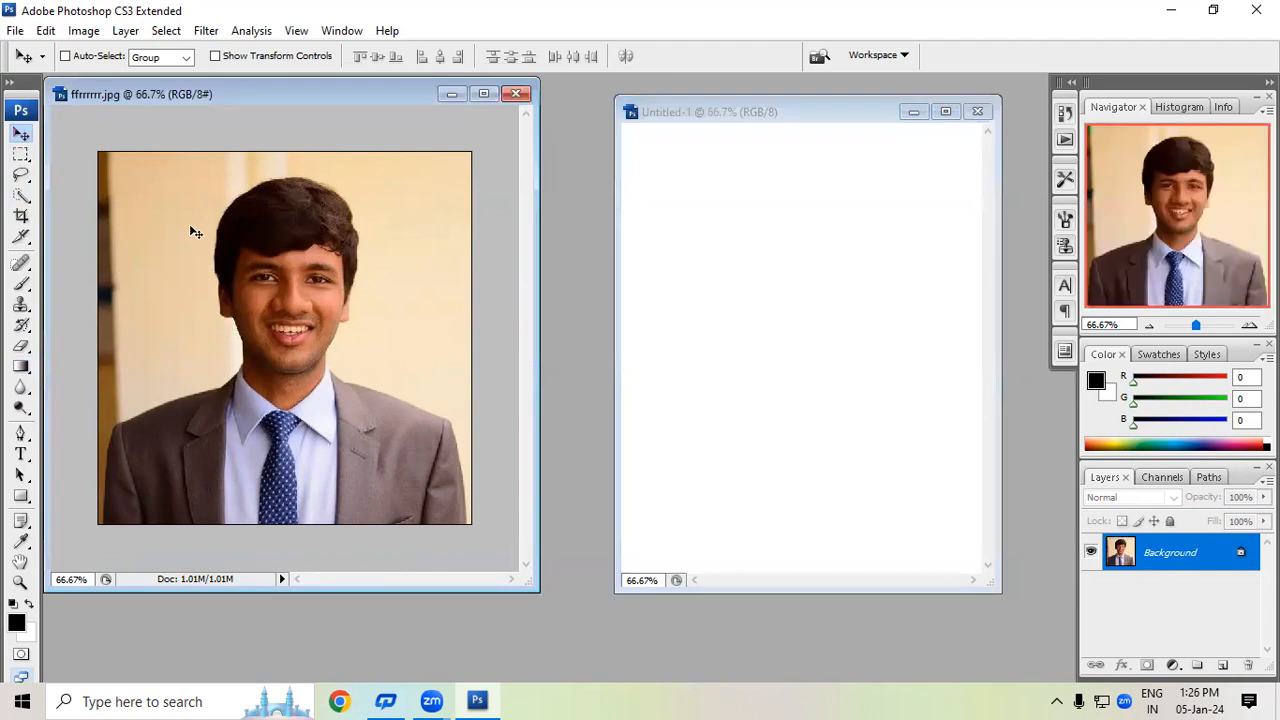
{"action": "left_click_drag", "start_coordinate": [173, 259], "coordinate": [751, 309]}
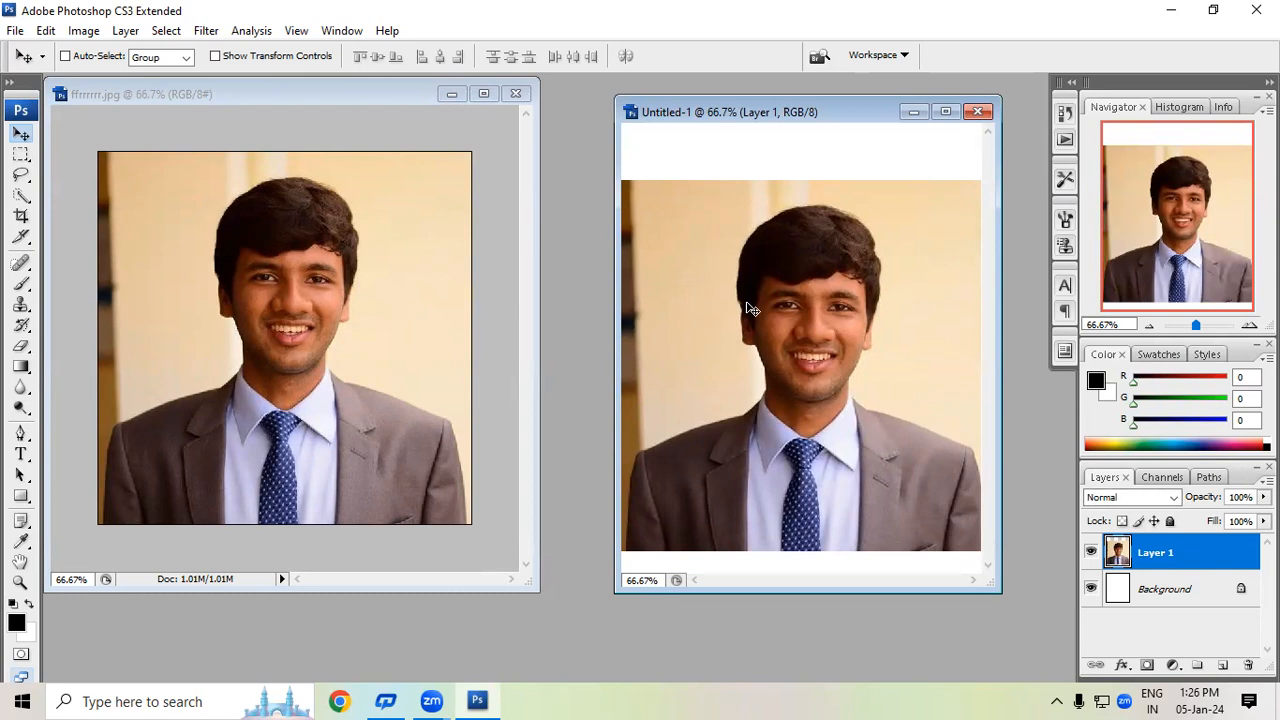
{"action": "left_click_drag", "start_coordinate": [750, 308], "coordinate": [791, 251]}
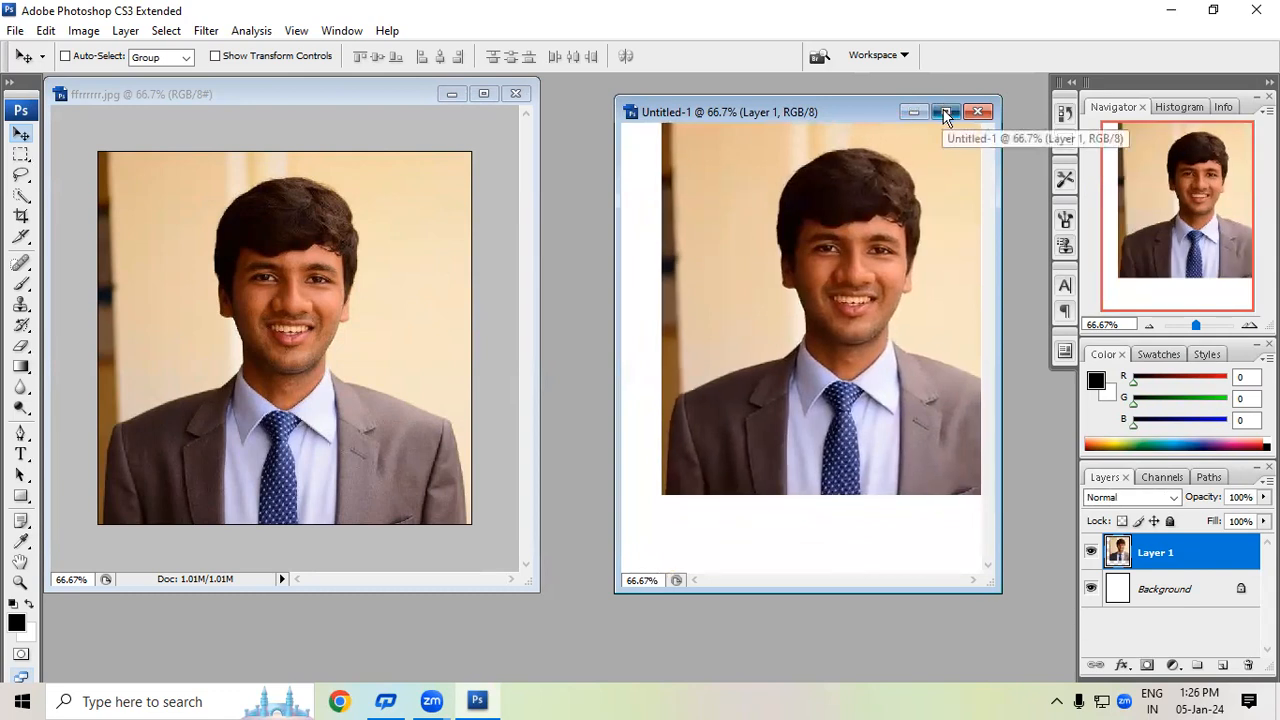
Step: Maximize the document window and reposition the portrait layer near the page's upper edge
{"action": "left_click", "coordinate": [946, 112]}
{"action": "left_click_drag", "start_coordinate": [606, 278], "coordinate": [622, 329]}
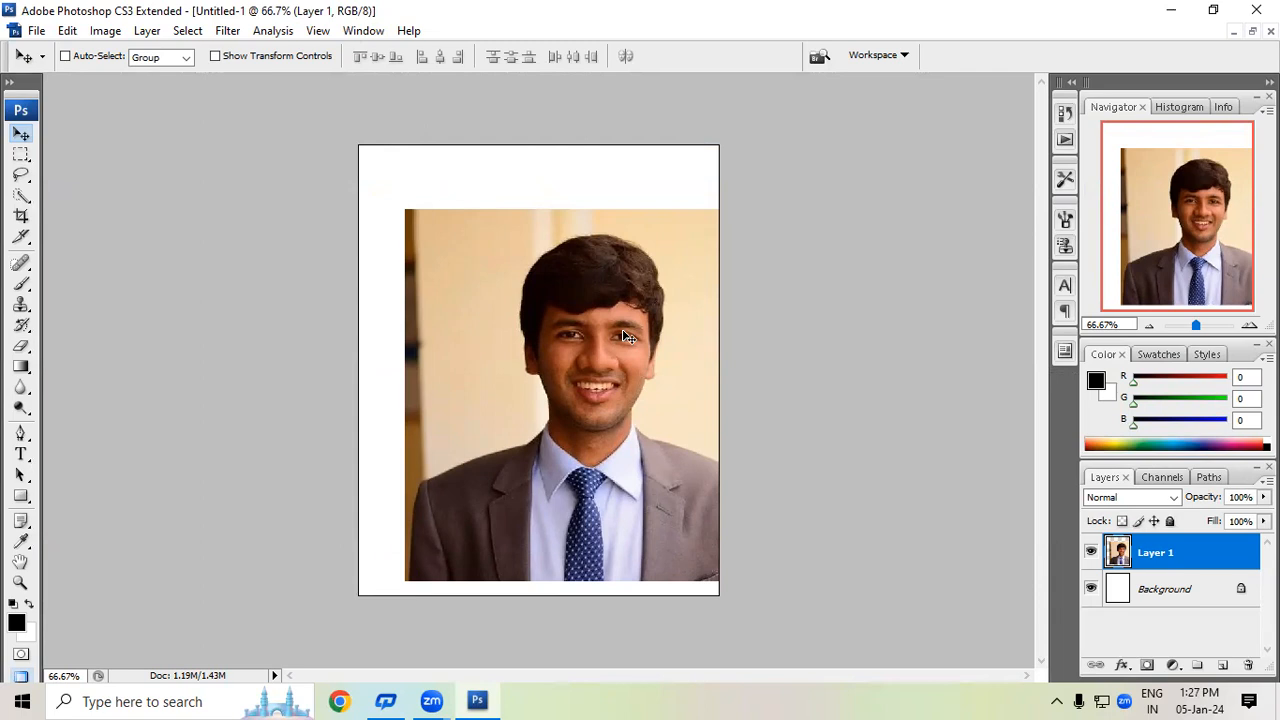
{"action": "left_click_drag", "start_coordinate": [622, 329], "coordinate": [587, 275]}
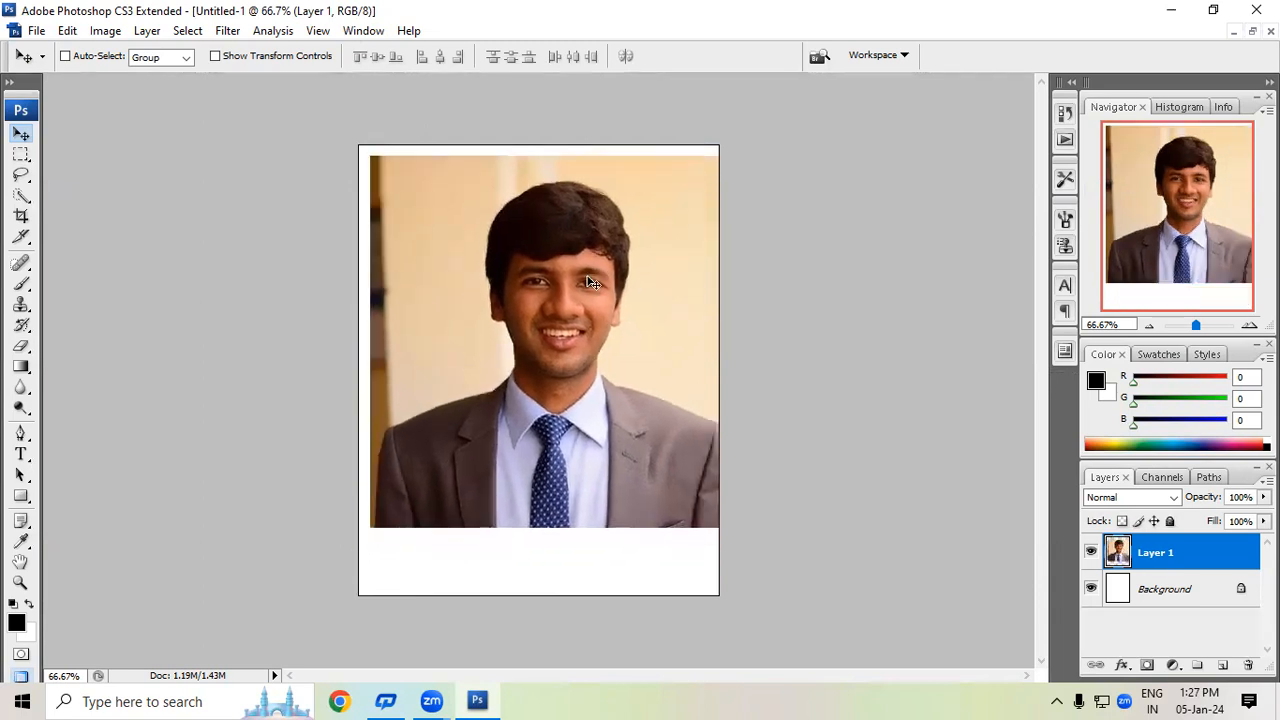
Step: Scale the portrait layer down to about 22.5% width and 25.6% height using transform controls, hide the controls, and move it toward the page's middle
{"action": "left_click", "coordinate": [216, 57]}
{"action": "left_click_drag", "start_coordinate": [740, 523], "coordinate": [420, 265]}
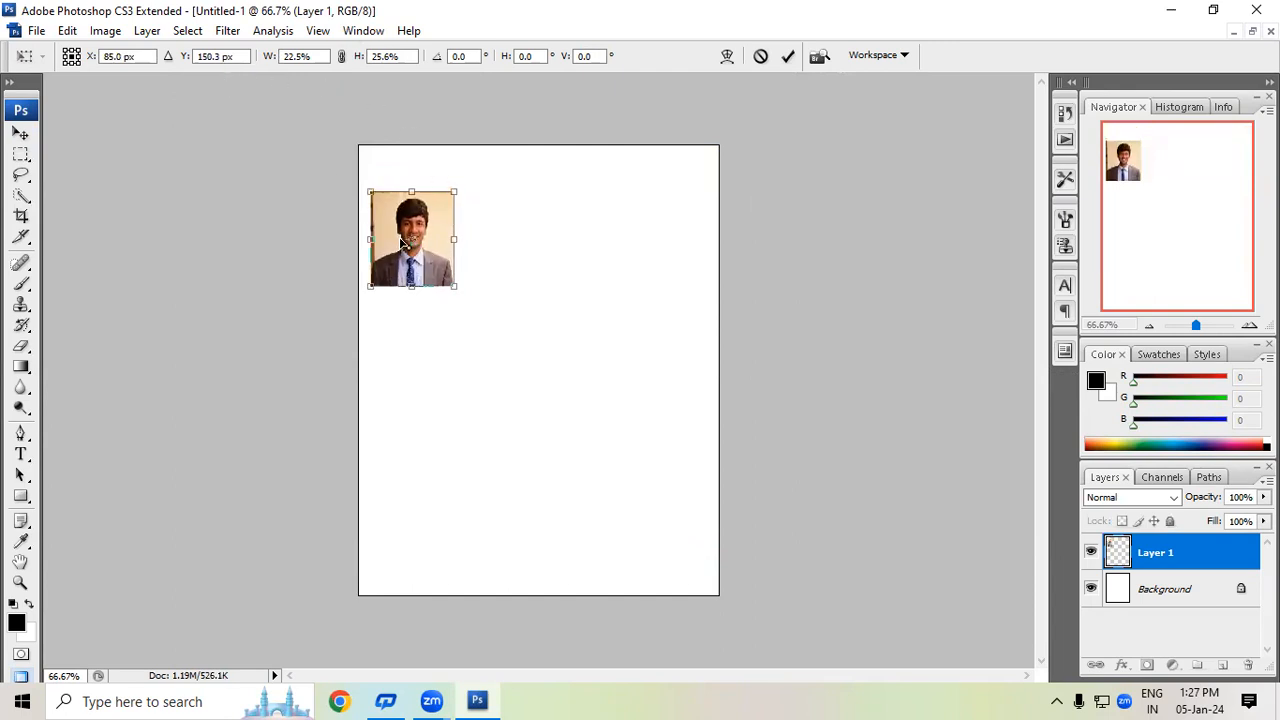
{"action": "key", "text": "Return"}
{"action": "left_click", "coordinate": [215, 57]}
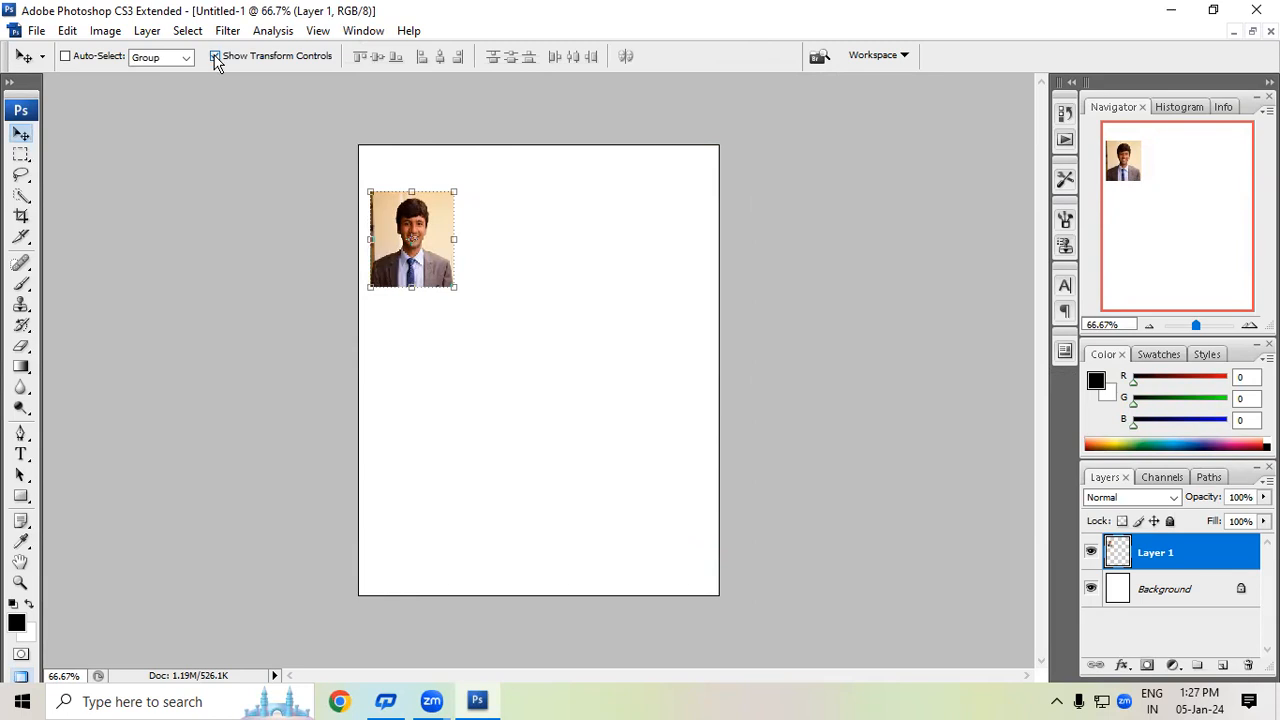
{"action": "left_click_drag", "start_coordinate": [427, 250], "coordinate": [500, 313]}
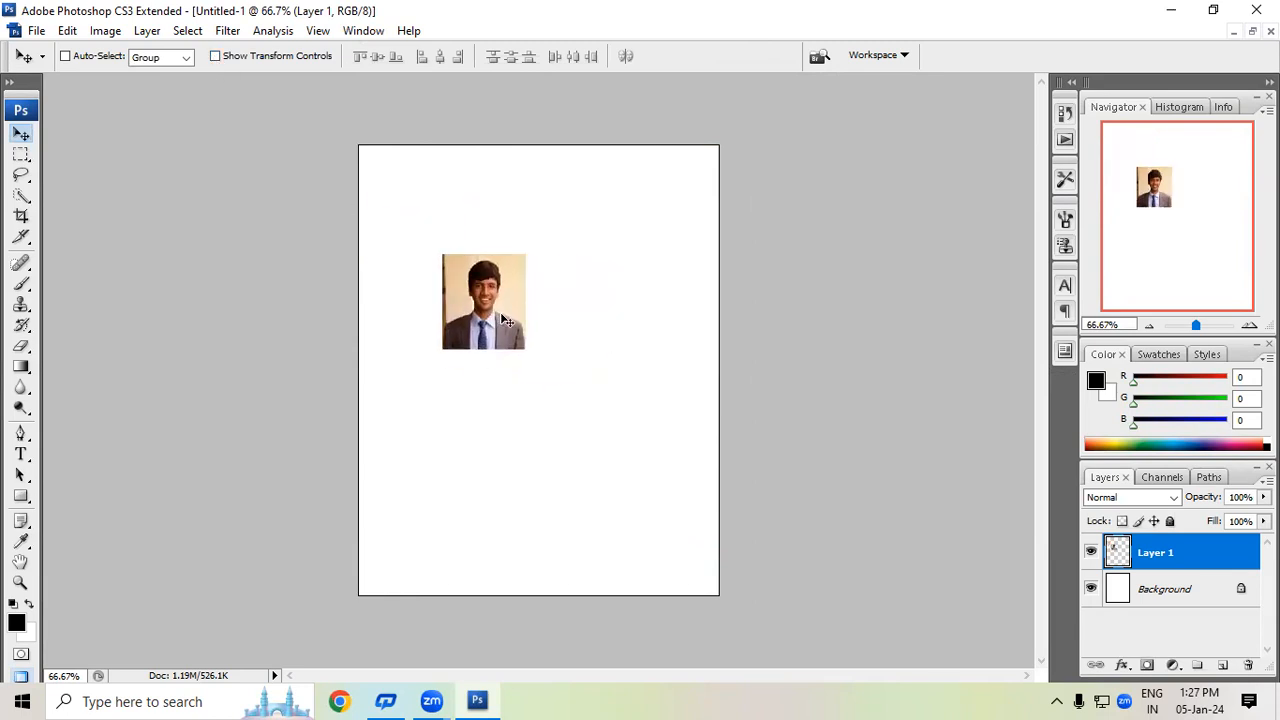
Step: Enlarge the small portrait with Free Transform to about three-quarters of the page width and position it in the page's upper part
{"action": "key", "text": "ctrl+t"}
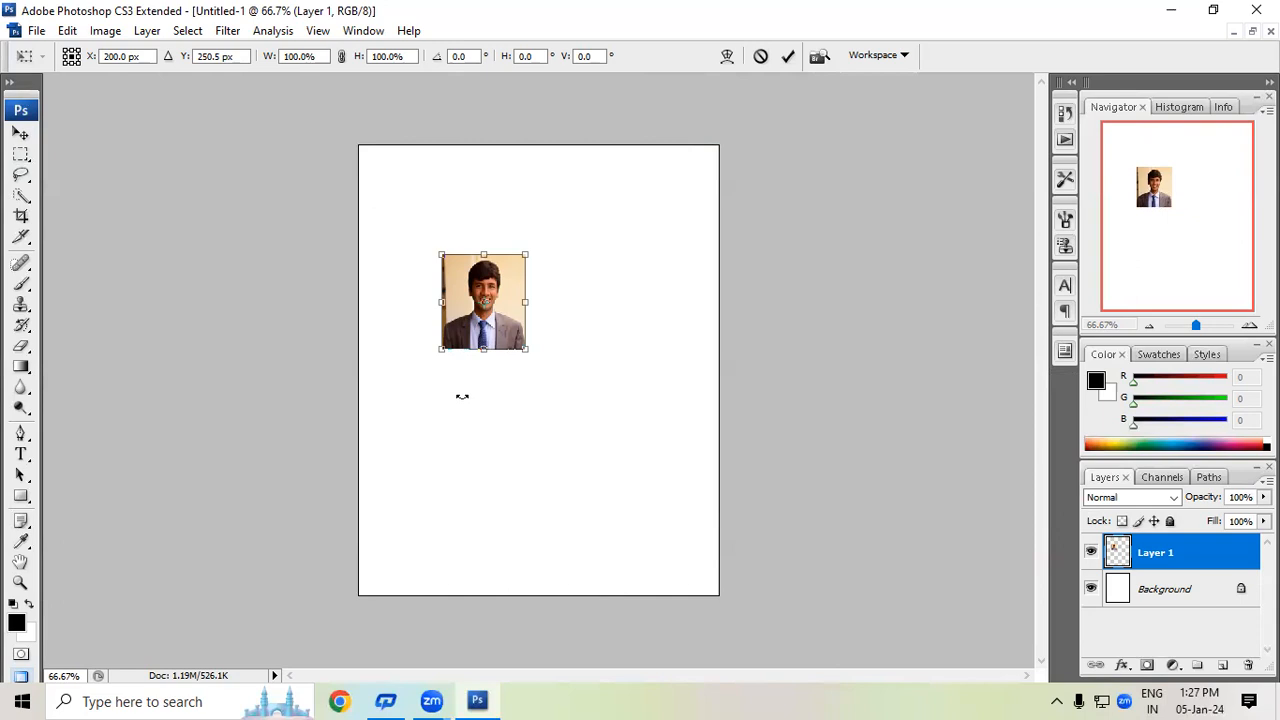
{"action": "left_click_drag", "start_coordinate": [527, 354], "coordinate": [722, 567]}
{"action": "left_click_drag", "start_coordinate": [653, 490], "coordinate": [597, 412]}
{"action": "key", "text": "Return"}
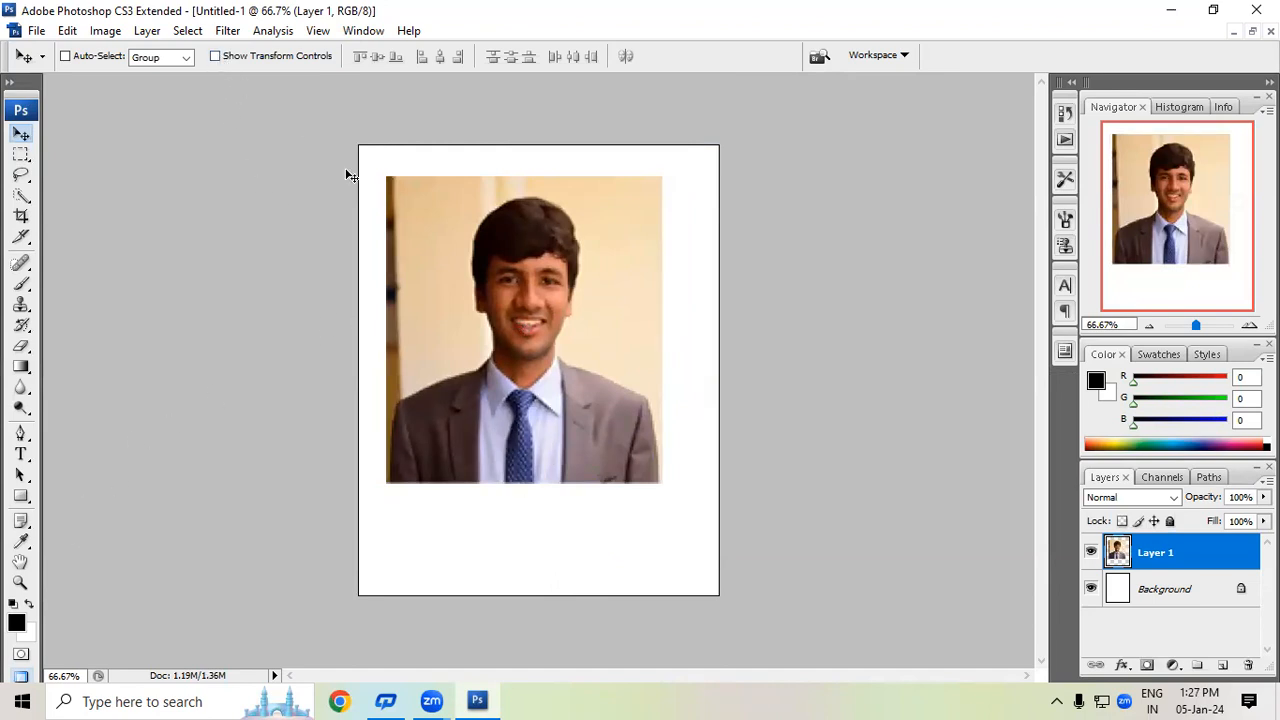
Step: Align the portrait with the page's upper-left corner and stretch it with Free Transform to fill the whole page
{"action": "left_click_drag", "start_coordinate": [446, 200], "coordinate": [418, 166]}
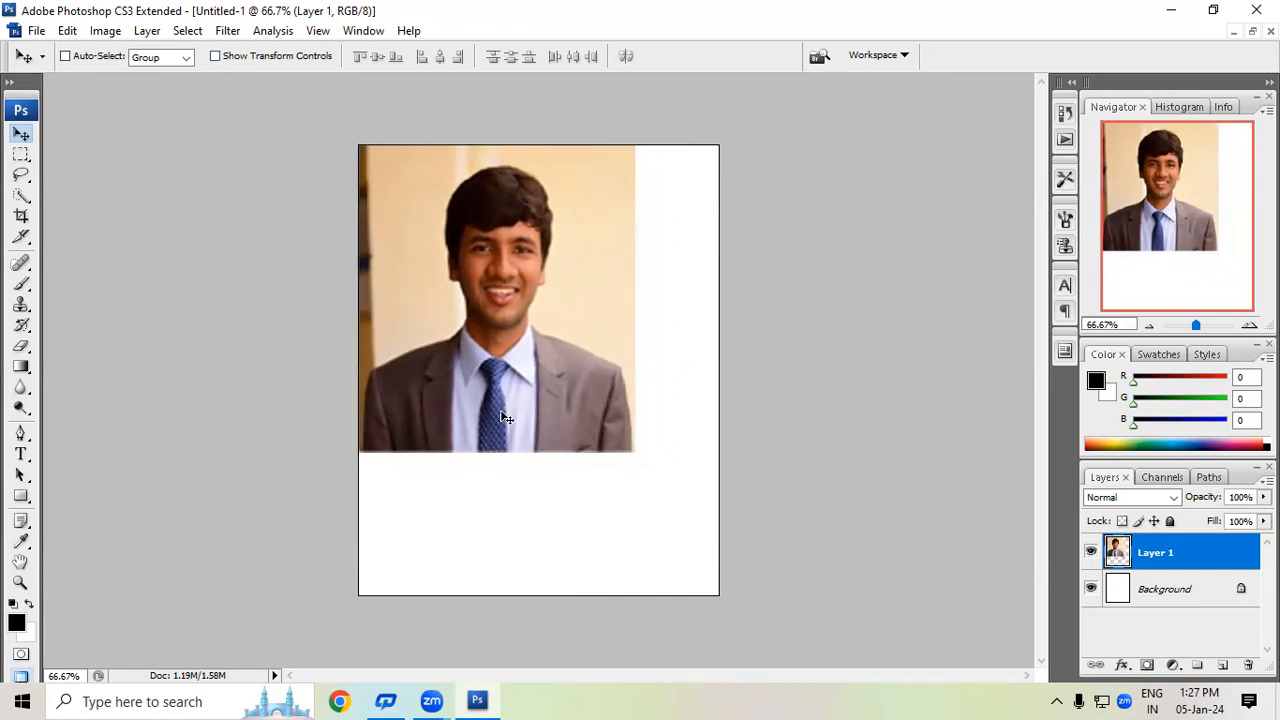
{"action": "key", "text": "ctrl+t"}
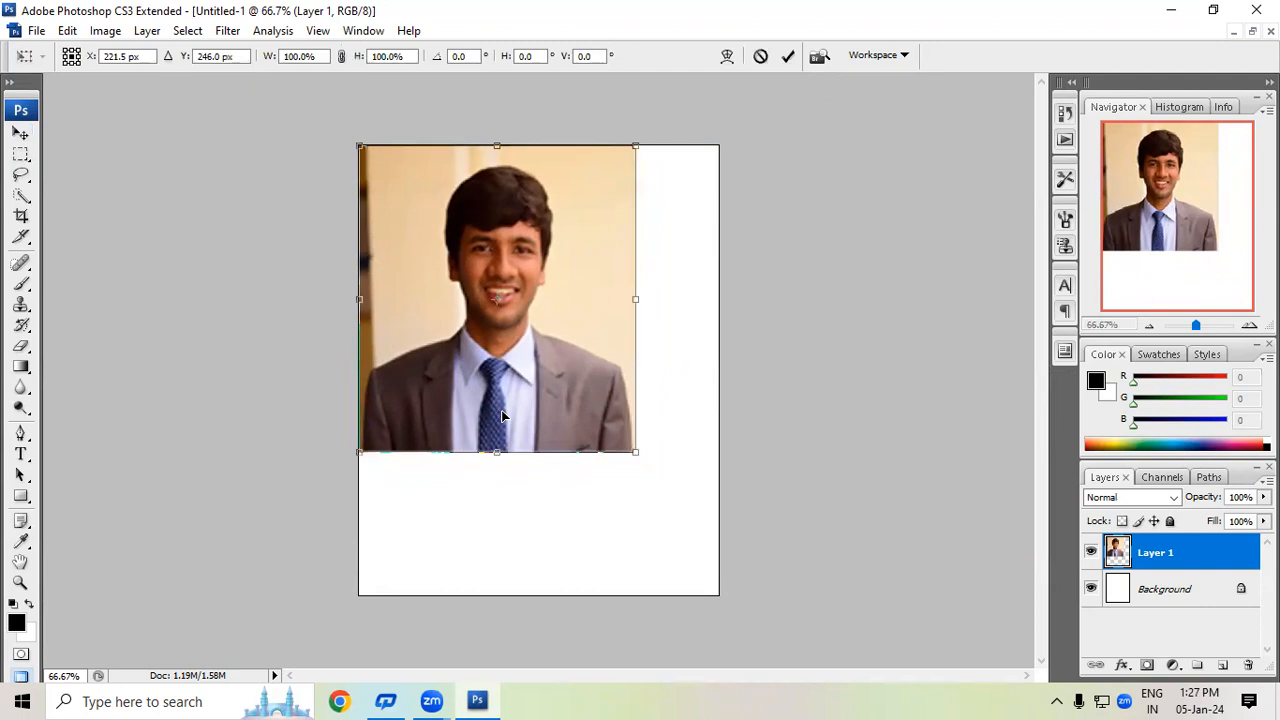
{"action": "left_click_drag", "start_coordinate": [638, 453], "coordinate": [717, 594]}
{"action": "key", "text": "Return"}
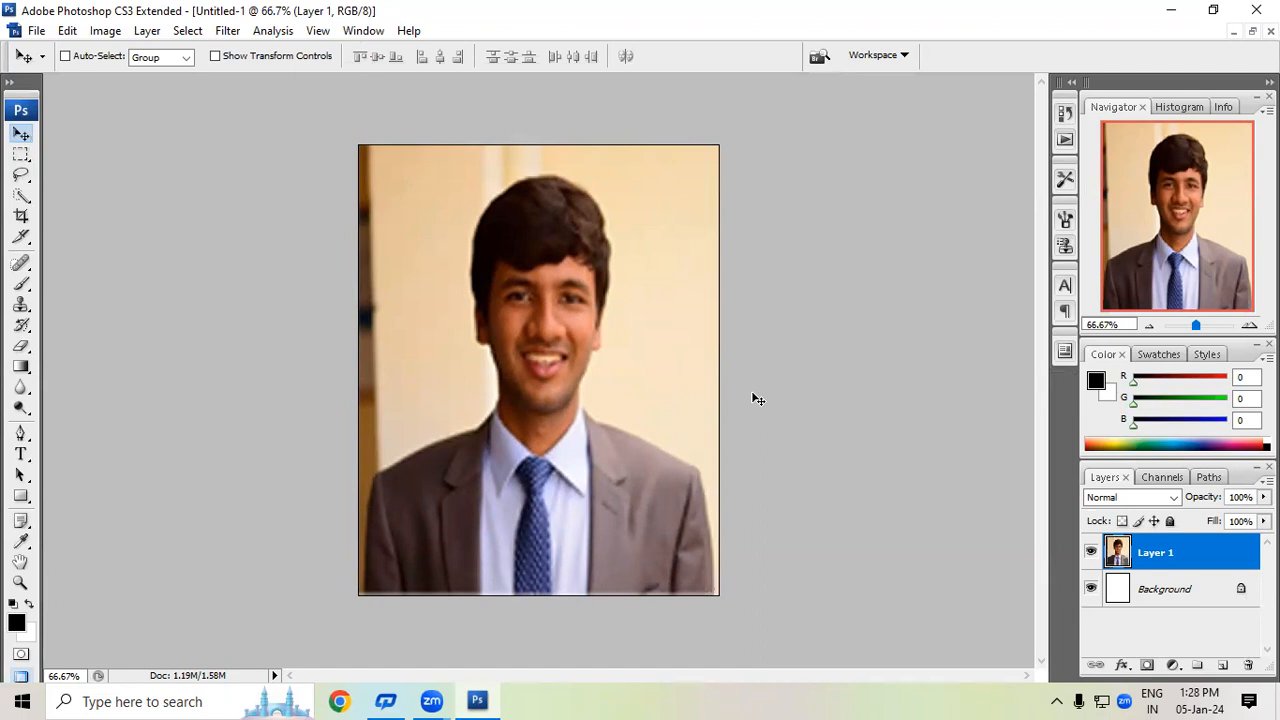
Step: Restore the floating document windows and delete the portrait layer from the Untitled-1 document
{"action": "left_click", "coordinate": [1251, 31]}
{"action": "left_click_drag", "start_coordinate": [212, 88], "coordinate": [312, 246]}
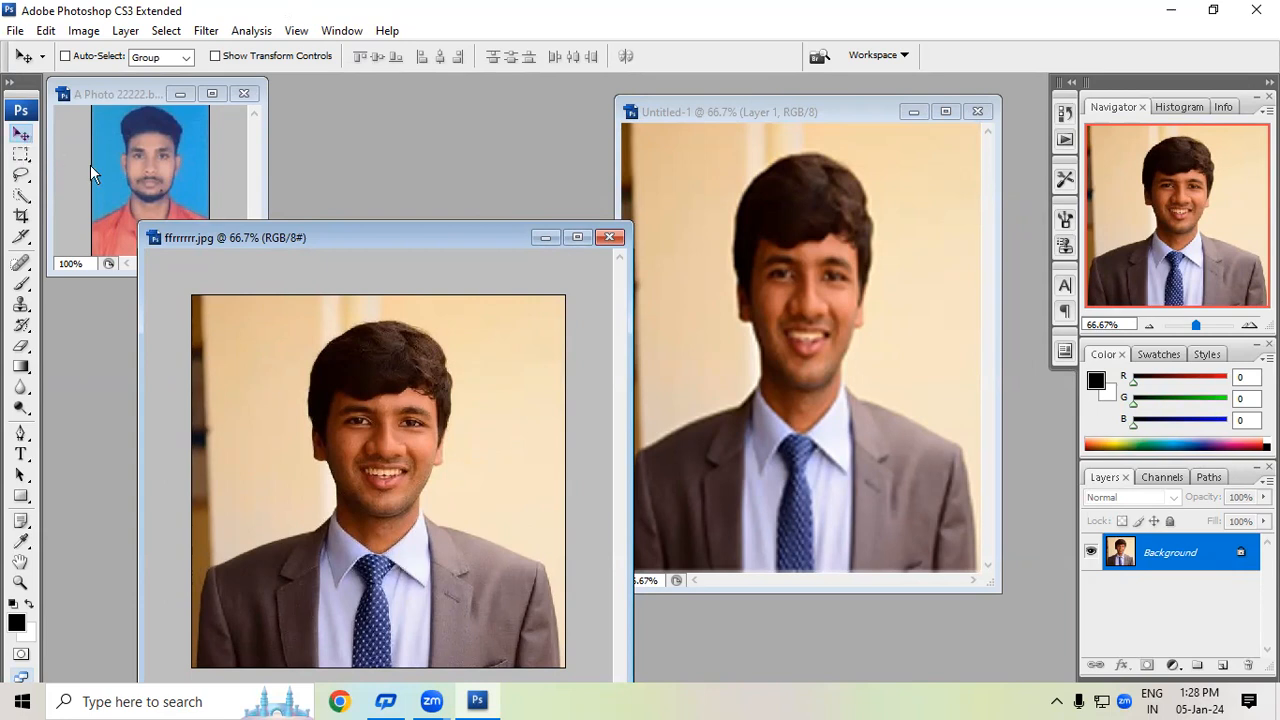
{"action": "left_click_drag", "start_coordinate": [311, 241], "coordinate": [255, 297]}
{"action": "left_click_drag", "start_coordinate": [671, 263], "coordinate": [757, 372]}
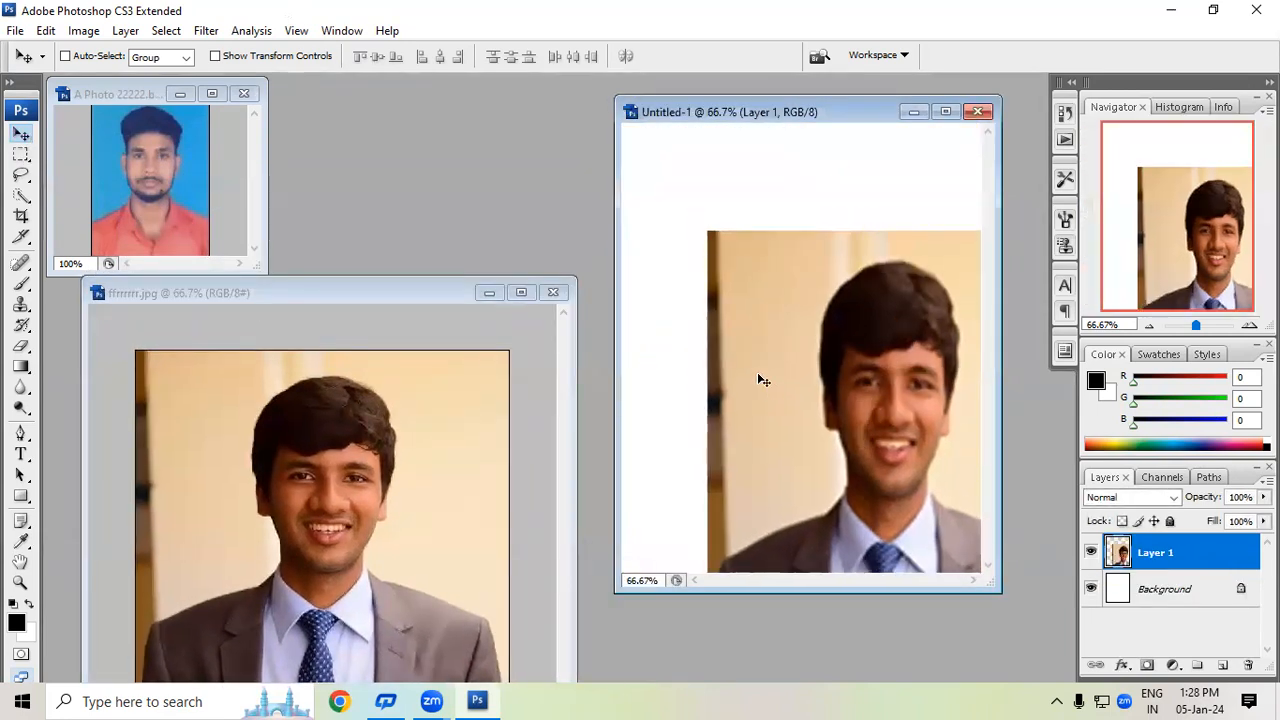
{"action": "key", "text": "Delete"}
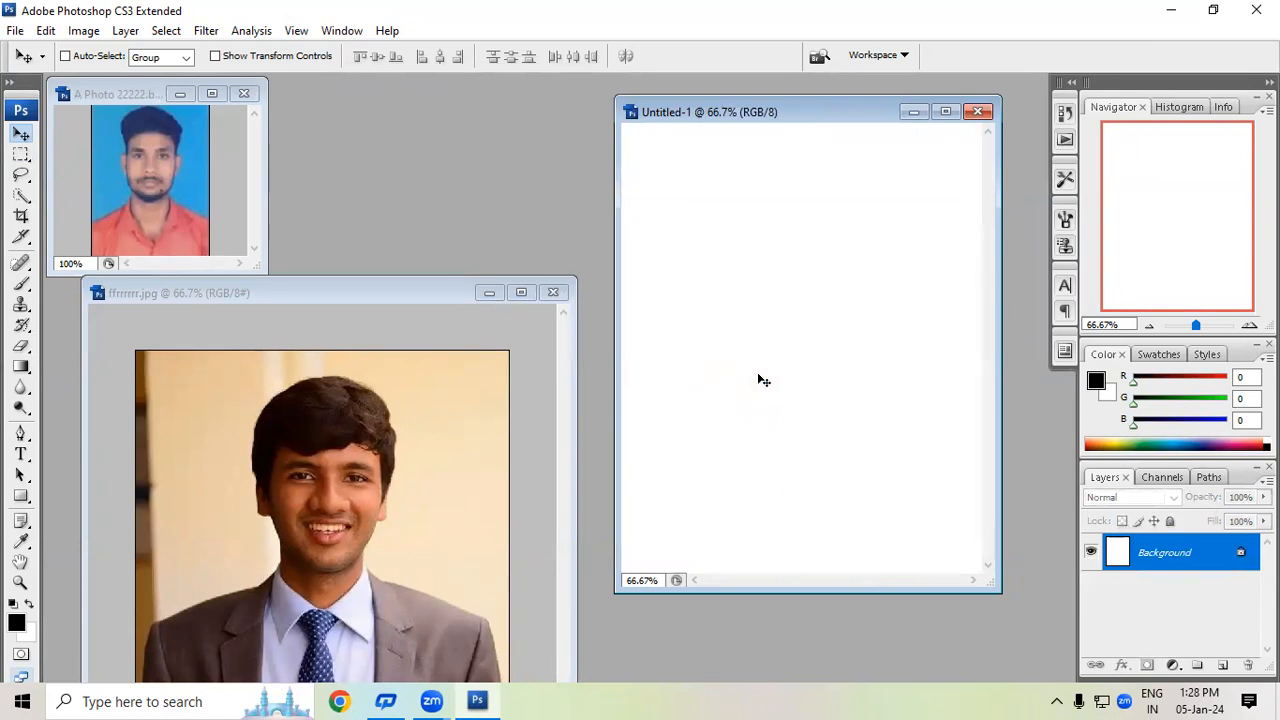
Step: Place ffrrrrrr.jpg beside the blank document, copy the whole portrait into it, and delete the copied layer
{"action": "left_click_drag", "start_coordinate": [336, 291], "coordinate": [333, 114]}
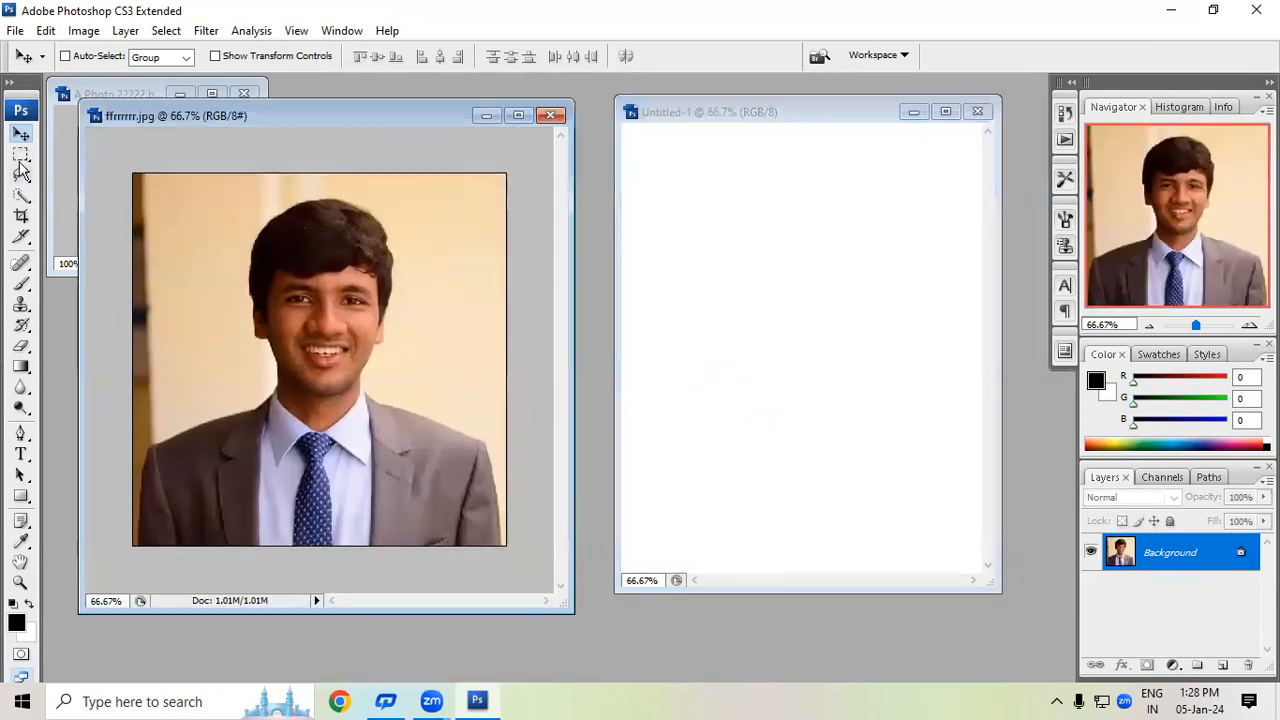
{"action": "left_click_drag", "start_coordinate": [295, 316], "coordinate": [782, 332]}
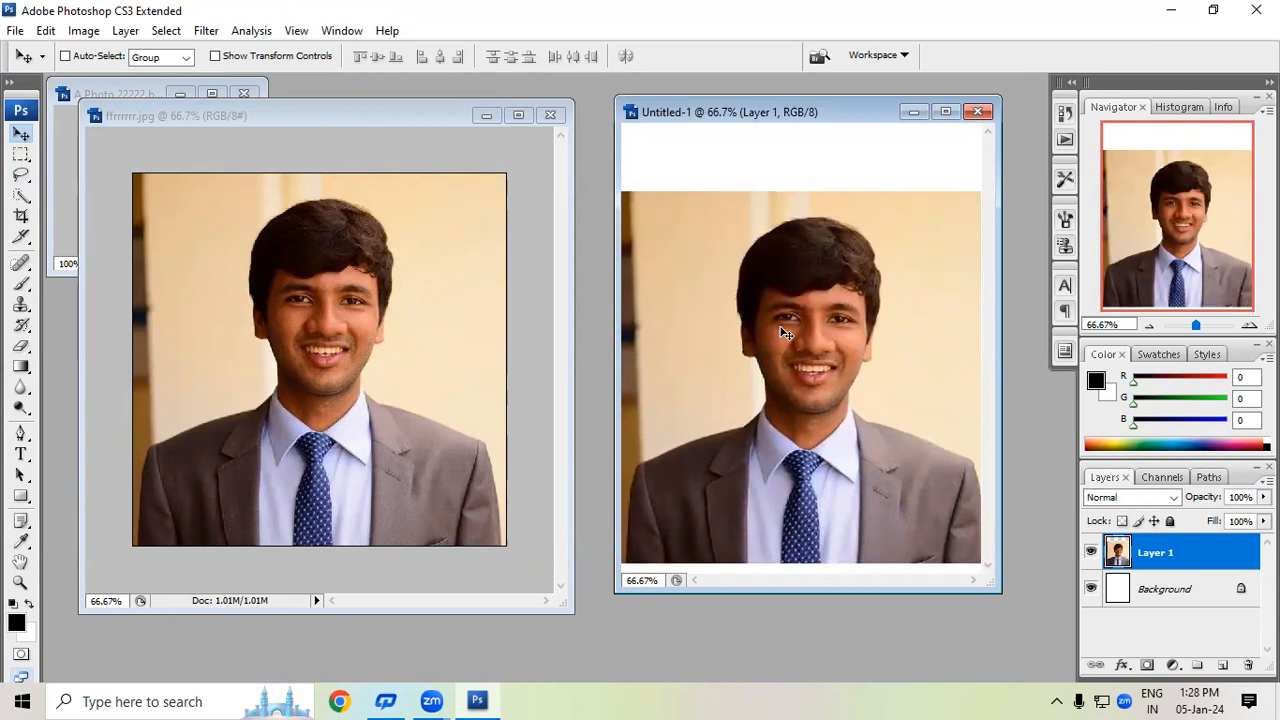
{"action": "key", "text": "Delete"}
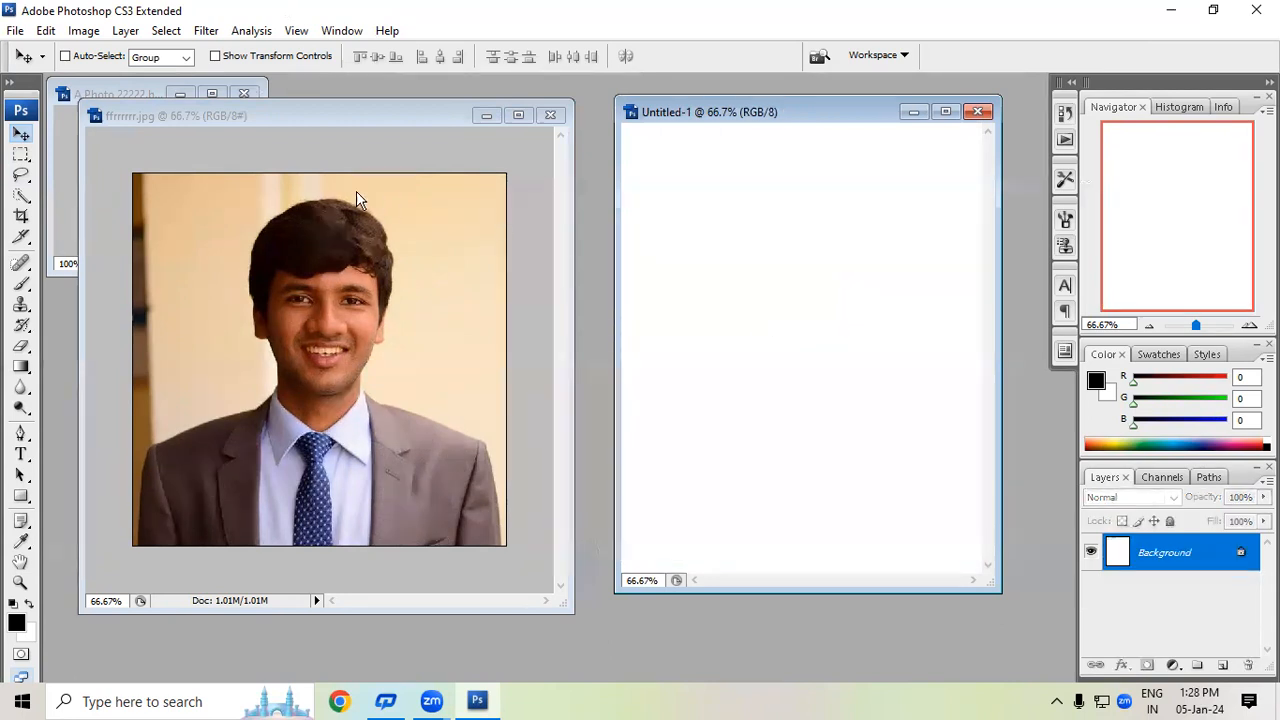
Step: Select the head and collar area in ffrrrrrr.jpg with the Rectangular Marquee tool
{"action": "left_click", "coordinate": [21, 154]}
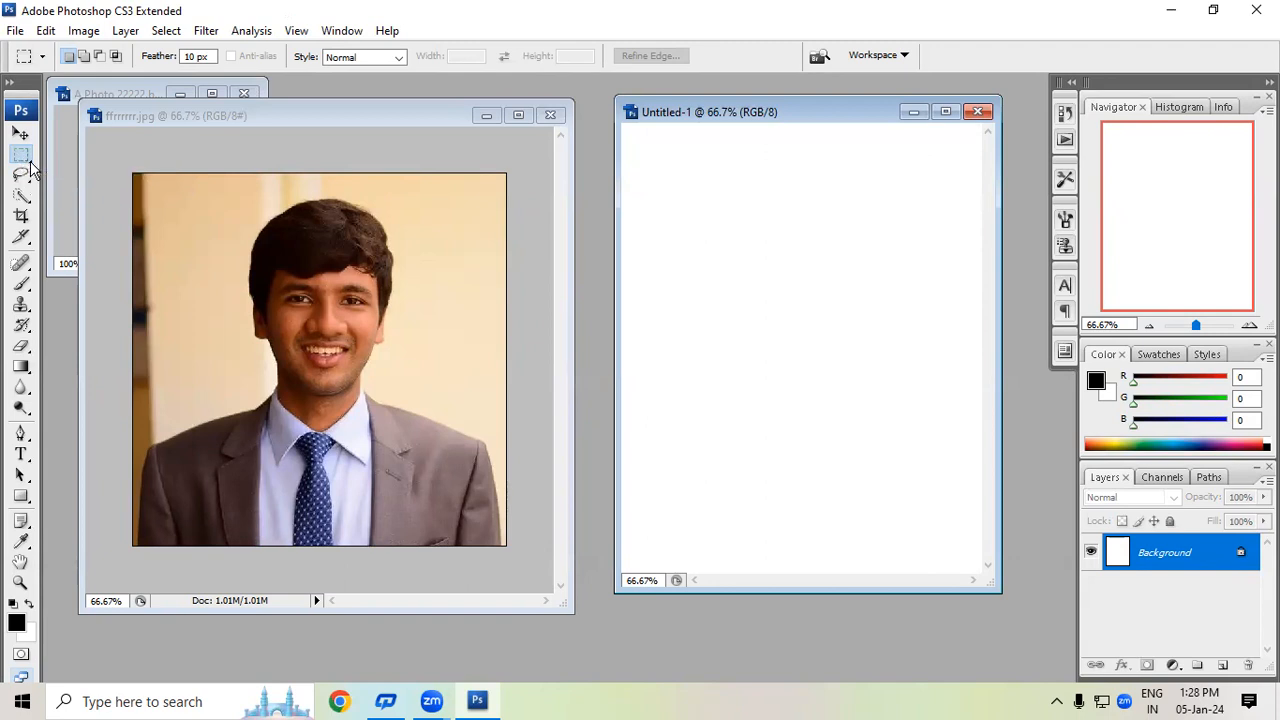
{"action": "left_click", "coordinate": [30, 161]}
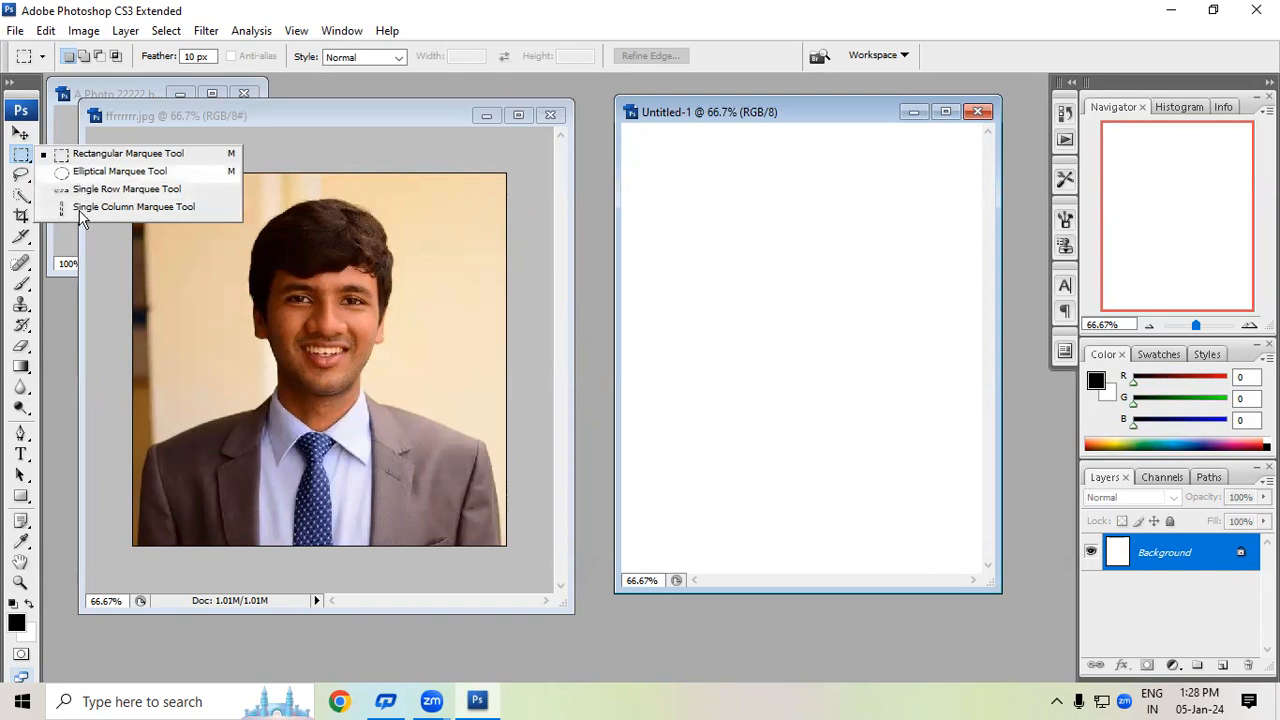
{"action": "left_click", "coordinate": [84, 157]}
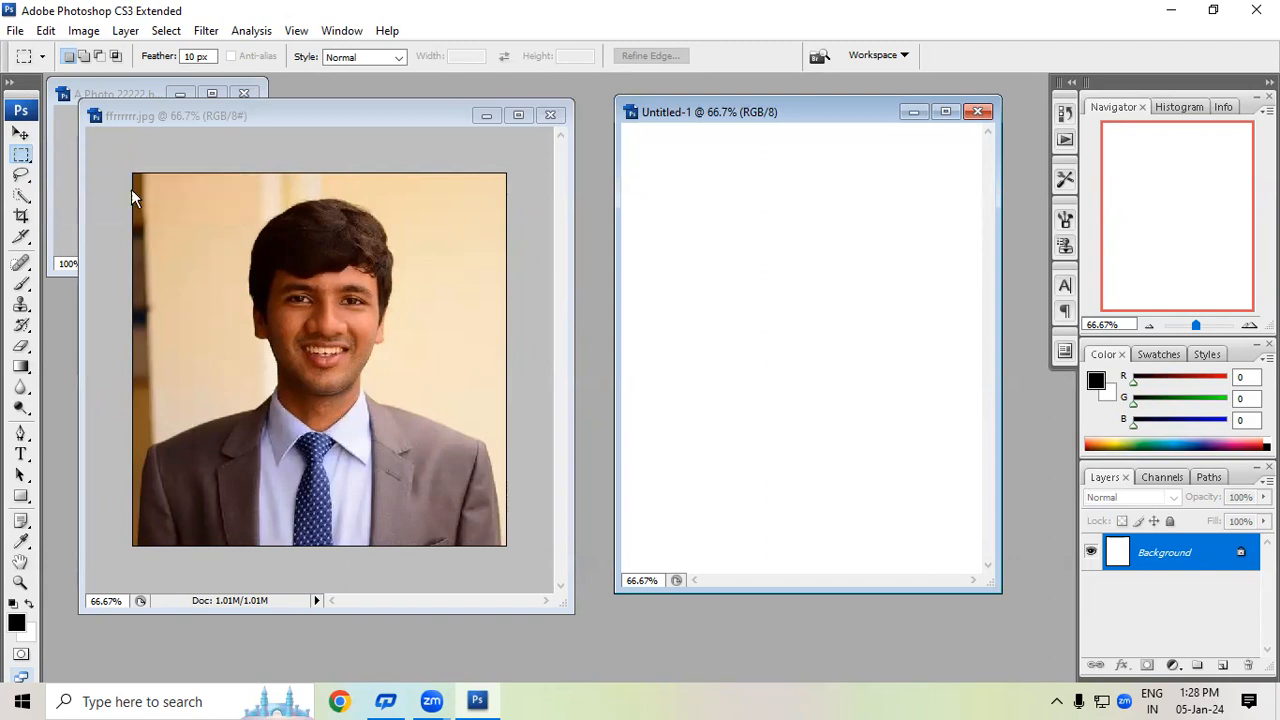
{"action": "left_click", "coordinate": [240, 208]}
{"action": "left_click_drag", "start_coordinate": [212, 197], "coordinate": [433, 421]}
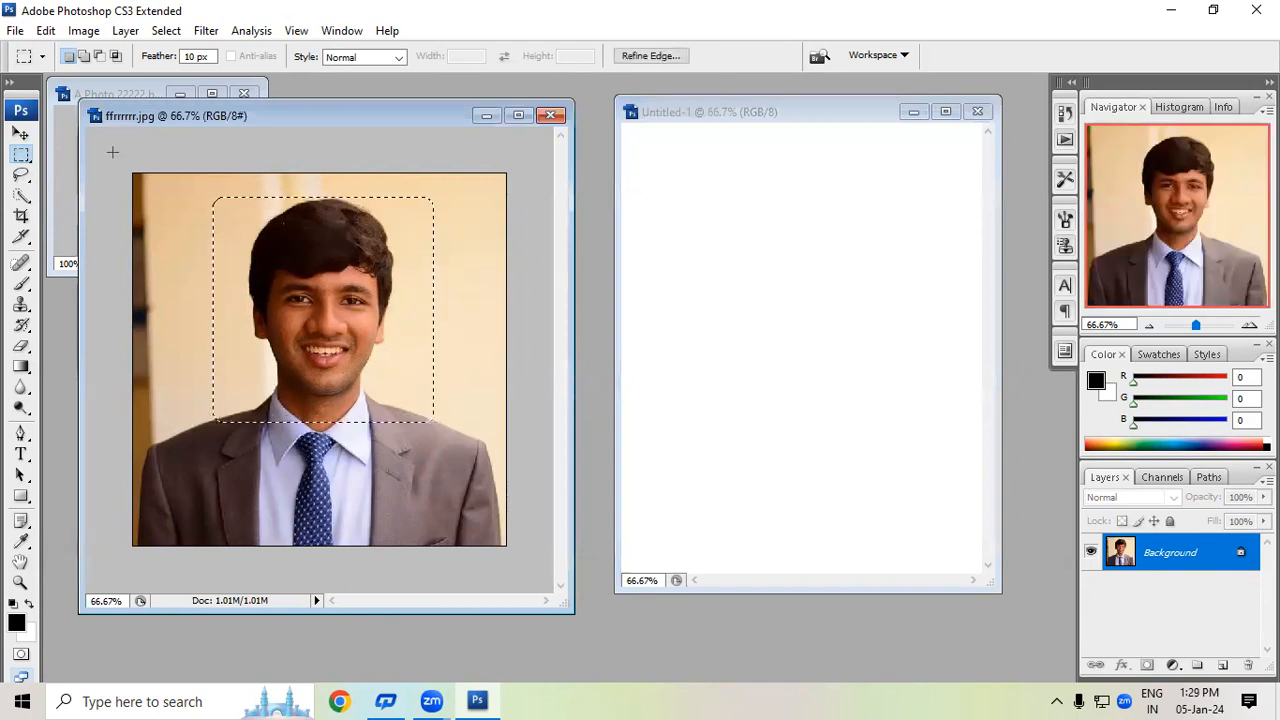
Step: Copy the selected head area into the blank document with the Move tool and undo the copy
{"action": "left_click", "coordinate": [20, 133]}
{"action": "left_click_drag", "start_coordinate": [296, 298], "coordinate": [811, 306]}
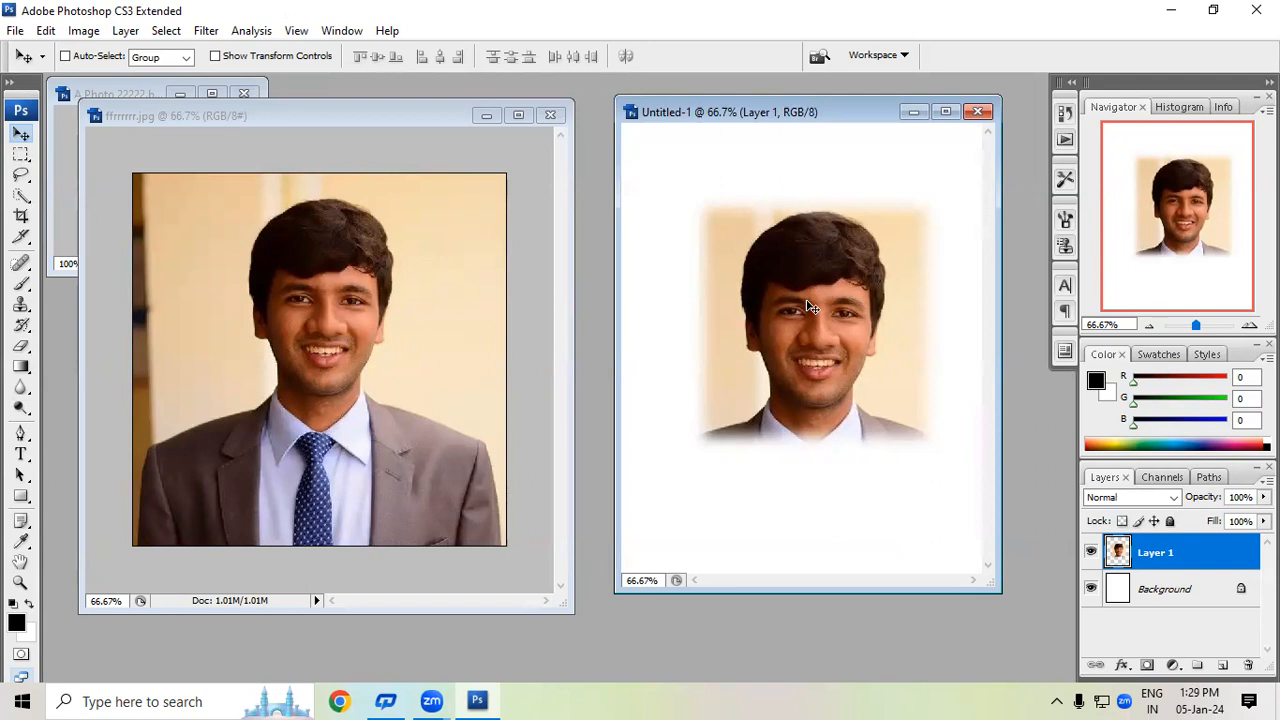
{"action": "key", "text": "ctrl+z"}
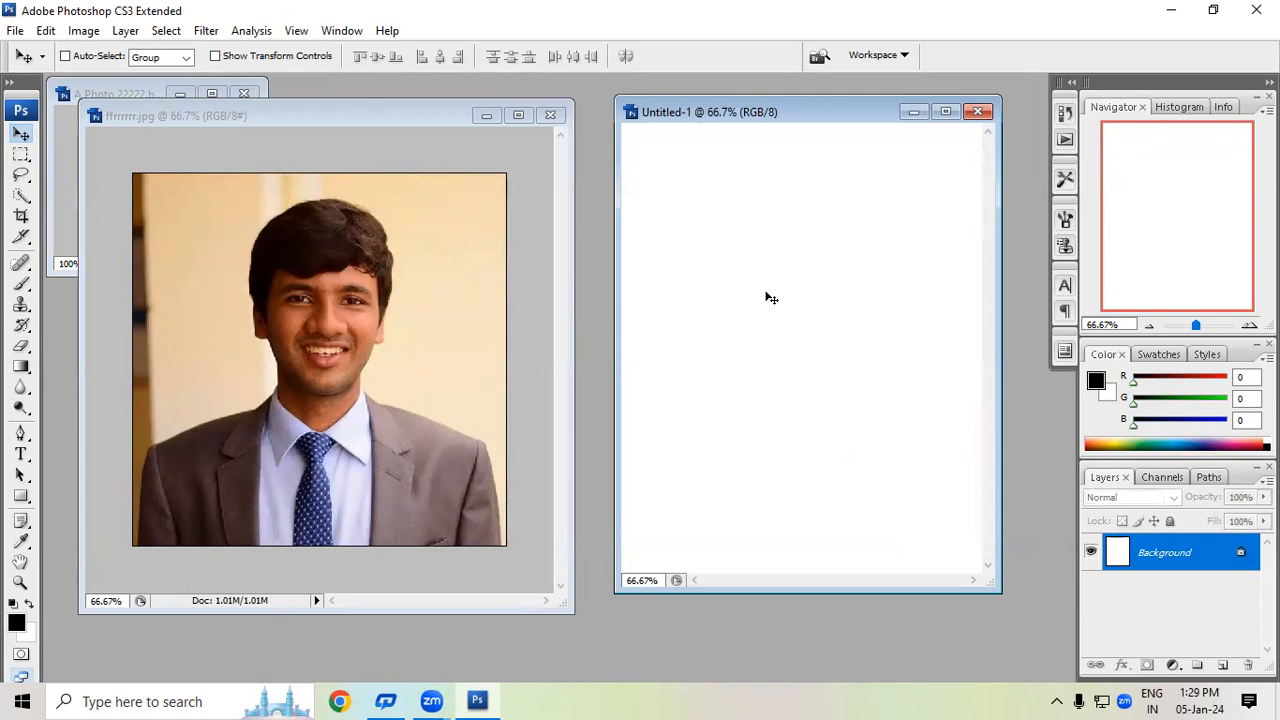
Step: Return to ffrrrrrr.jpg and deselect the marquee area around the head
{"action": "left_click", "coordinate": [301, 114]}
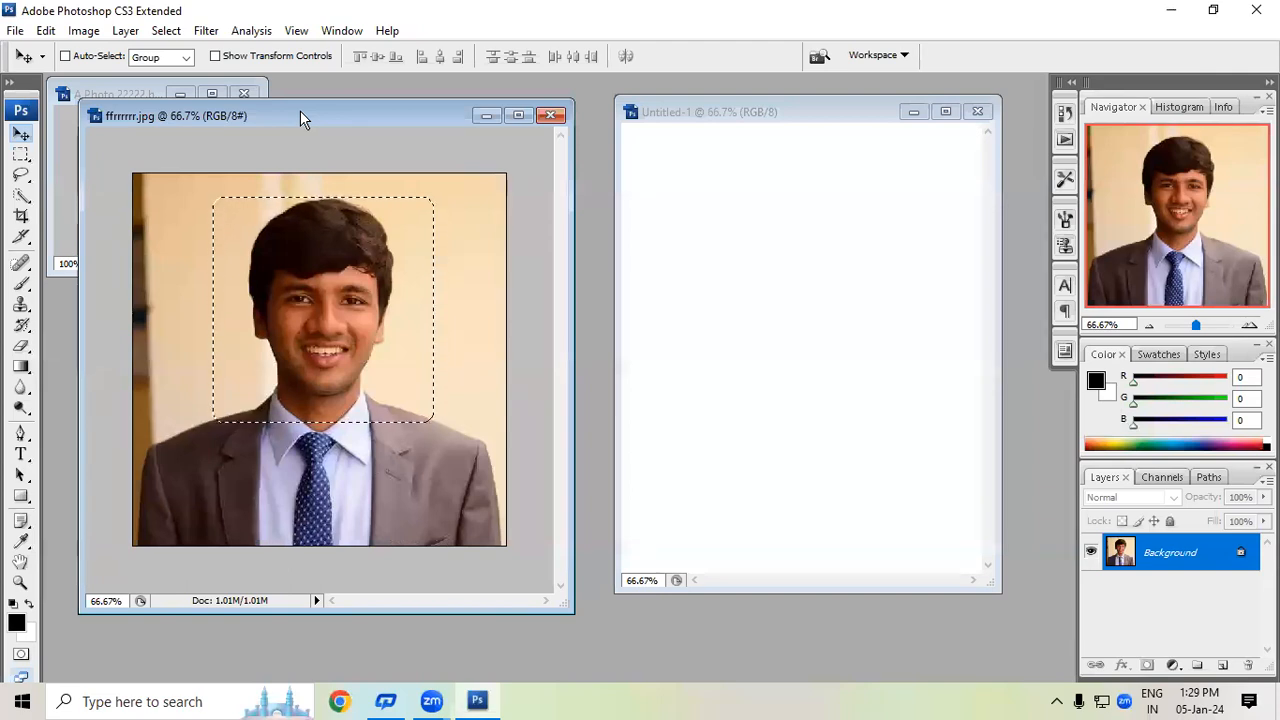
{"action": "key", "text": "ctrl+d"}
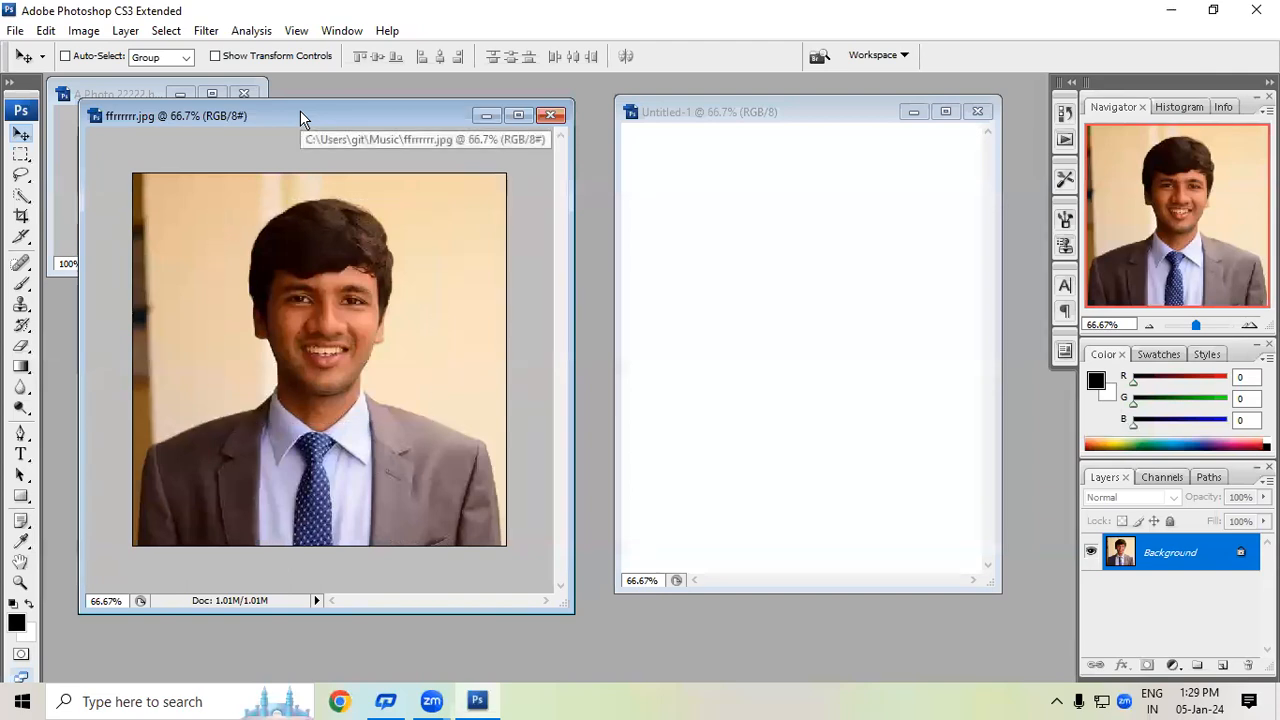
{"action": "left_click", "coordinate": [84, 32]}
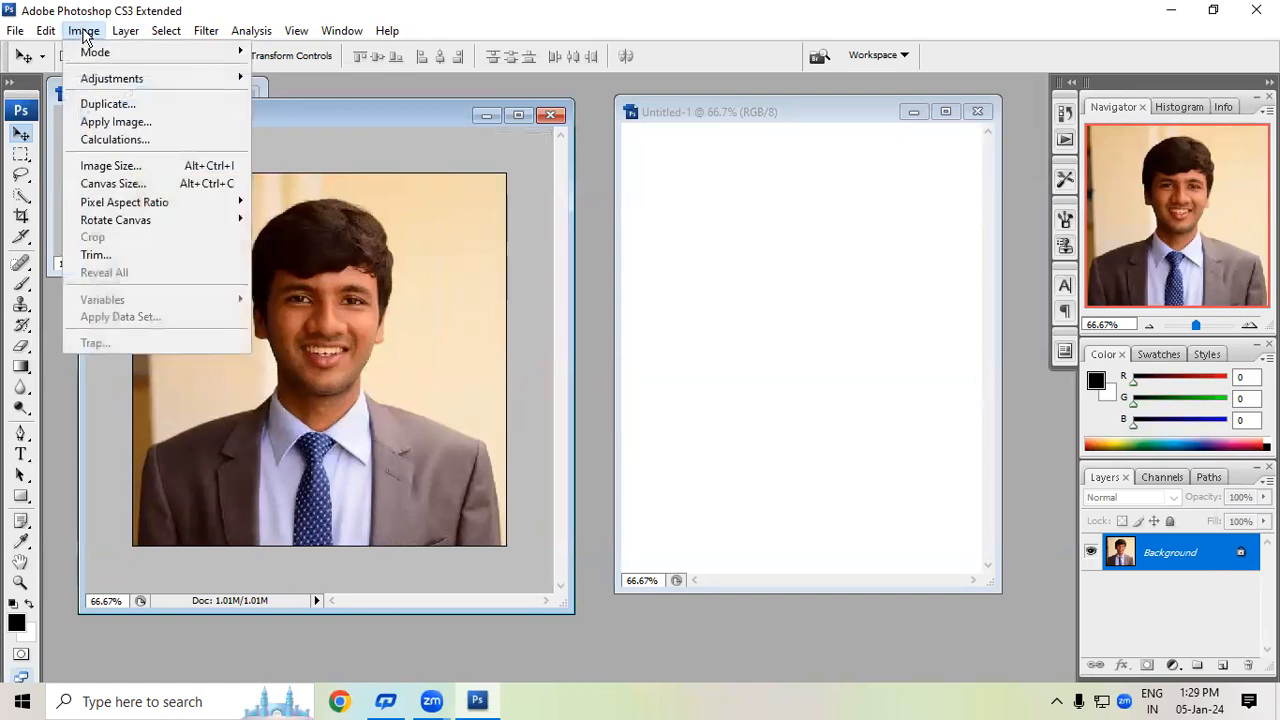
{"action": "left_click", "coordinate": [84, 36]}
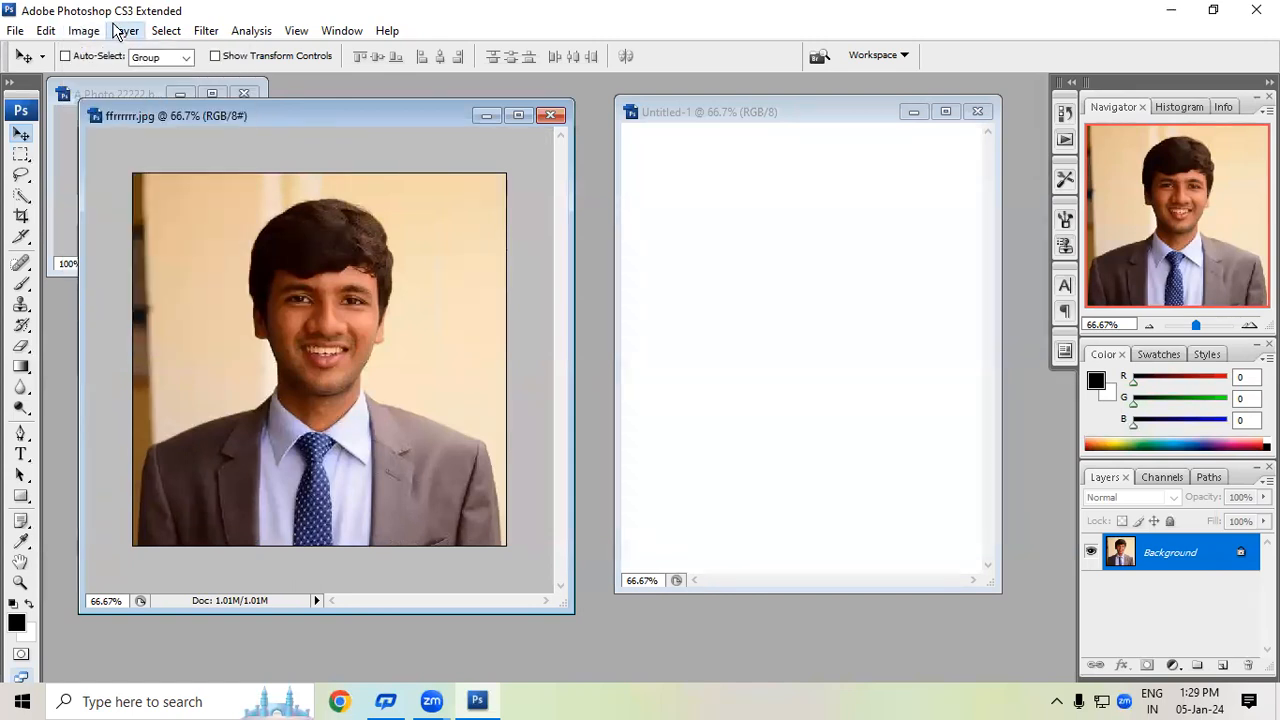
{"action": "left_click", "coordinate": [163, 32]}
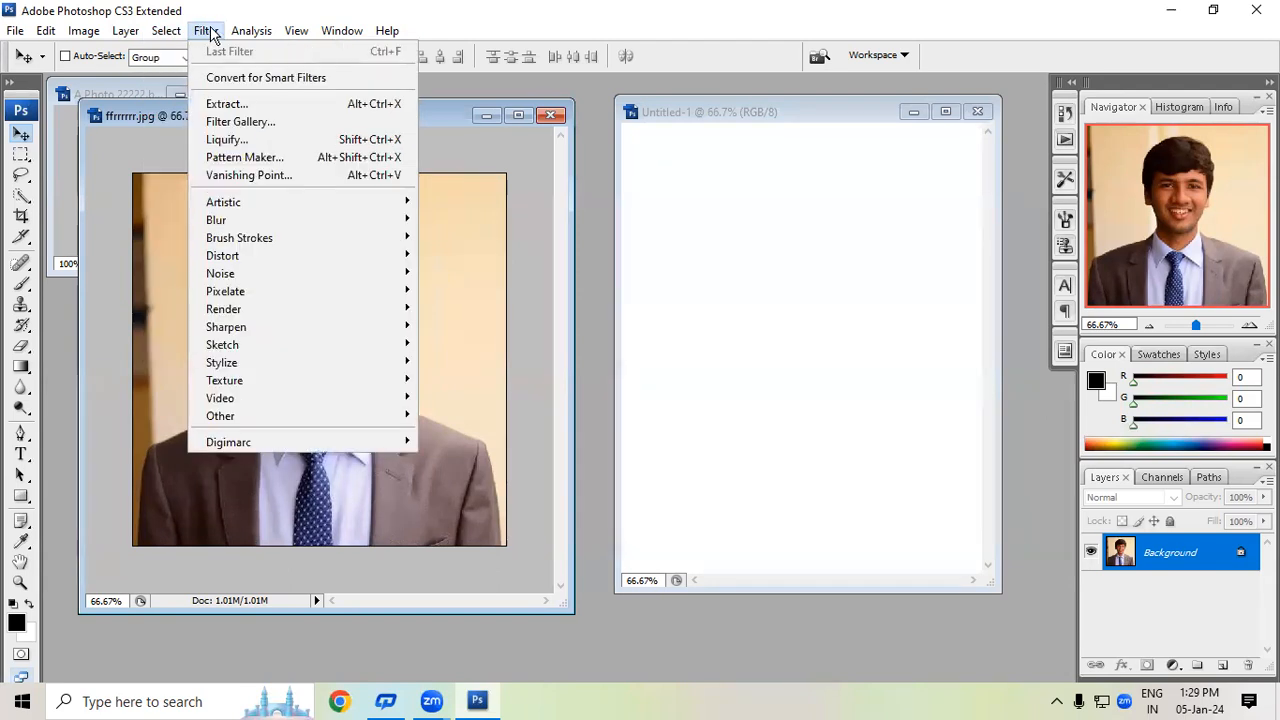
{"action": "left_click", "coordinate": [204, 34]}
{"action": "left_click", "coordinate": [163, 33]}
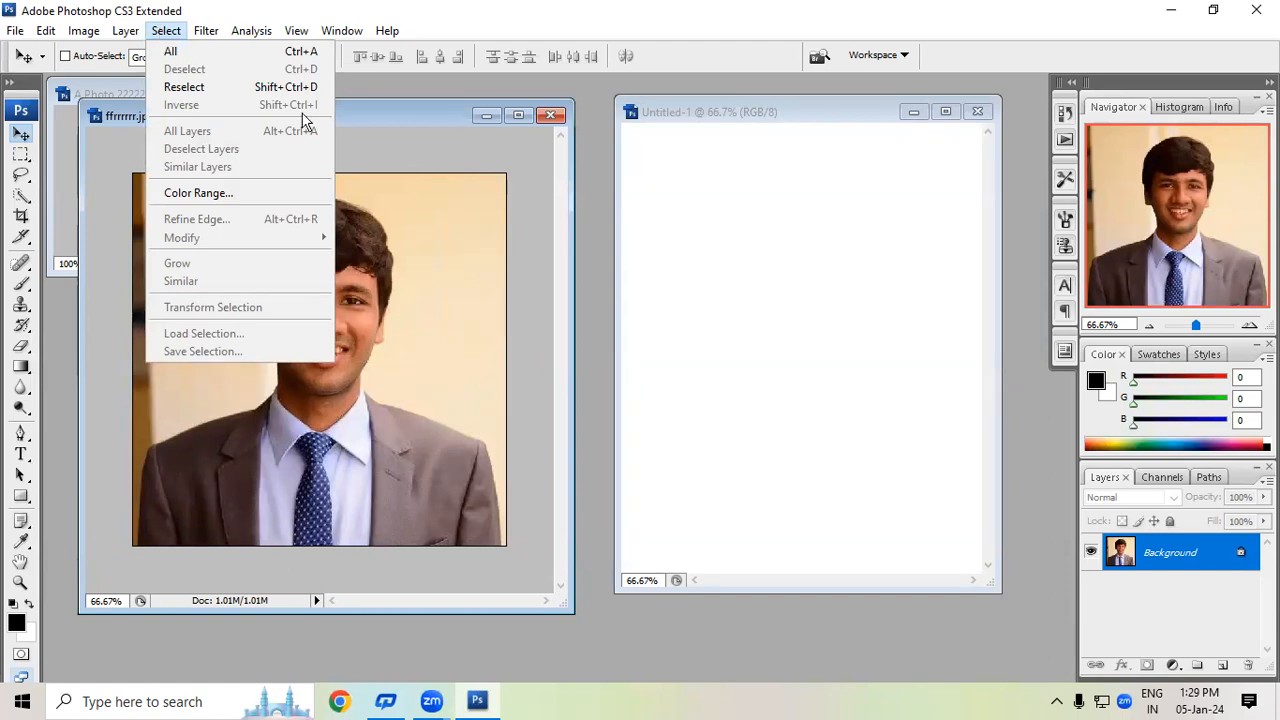
{"action": "left_click", "coordinate": [468, 338]}
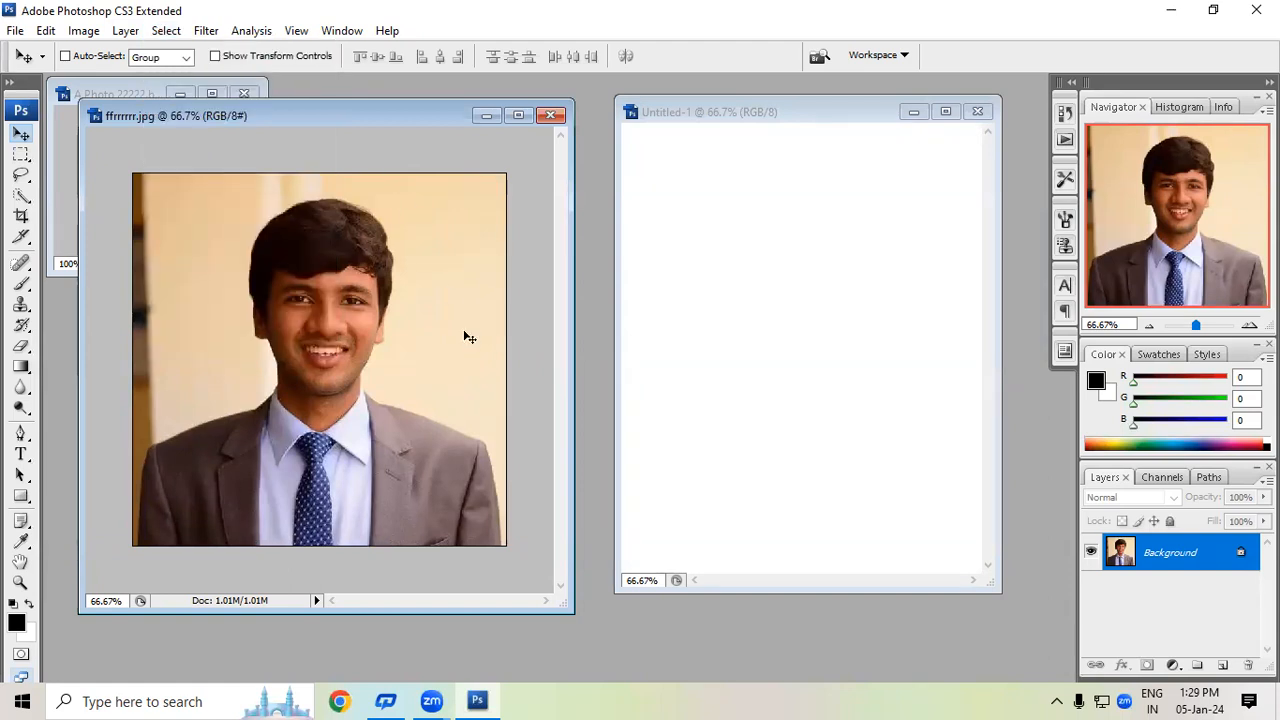
Step: Draw a narrow rectangular marquee around the head in ffrrrrrr.jpg and remove it with the Deselect command
{"action": "left_click", "coordinate": [21, 154]}
{"action": "mouse_move", "coordinate": [293, 238]}
{"action": "left_mouse_down"}
{"action": "mouse_move", "coordinate": [408, 366]}
{"action": "mouse_move", "coordinate": [408, 440]}
{"action": "mouse_move", "coordinate": [407, 421]}
{"action": "left_mouse_up"}
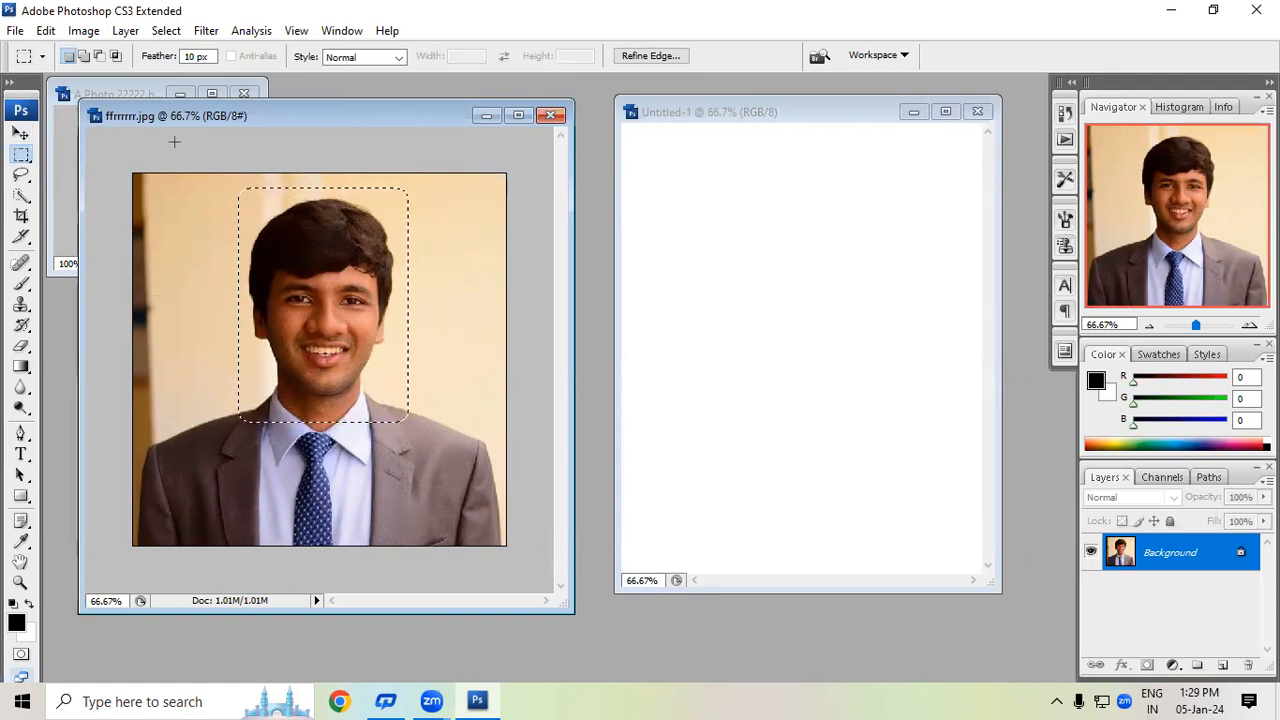
{"action": "left_click", "coordinate": [166, 31]}
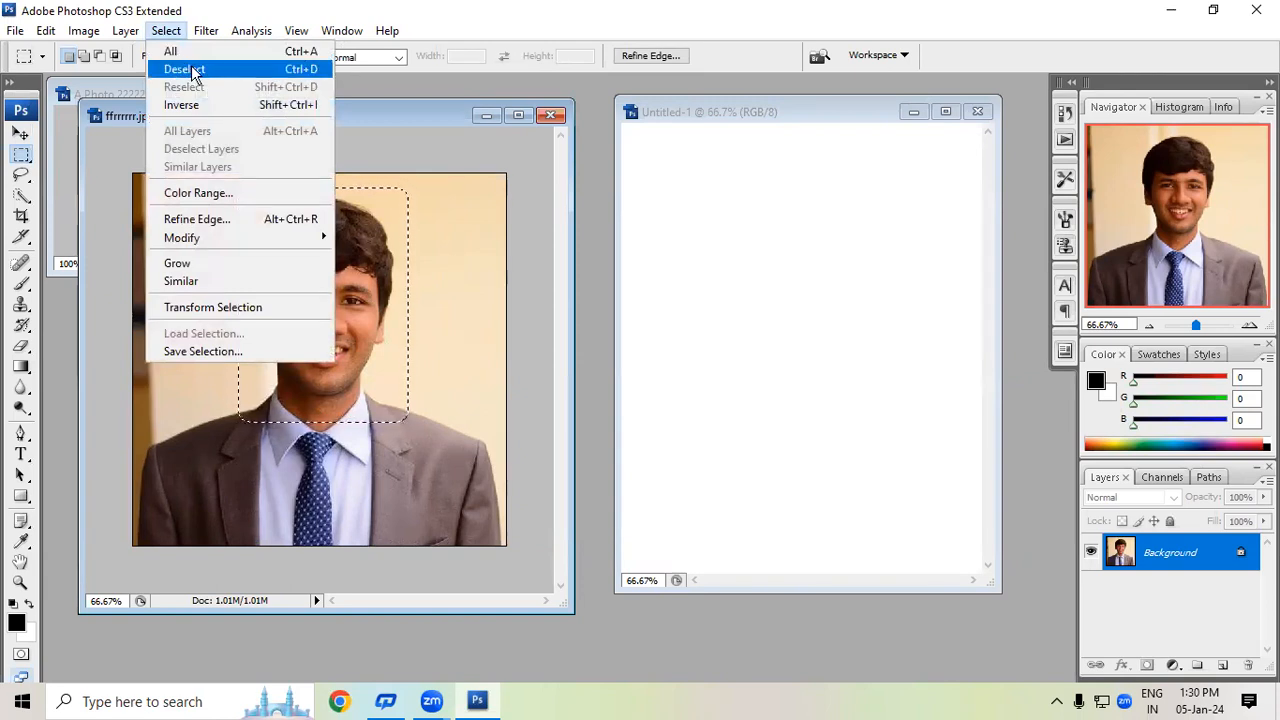
{"action": "left_click", "coordinate": [270, 70]}
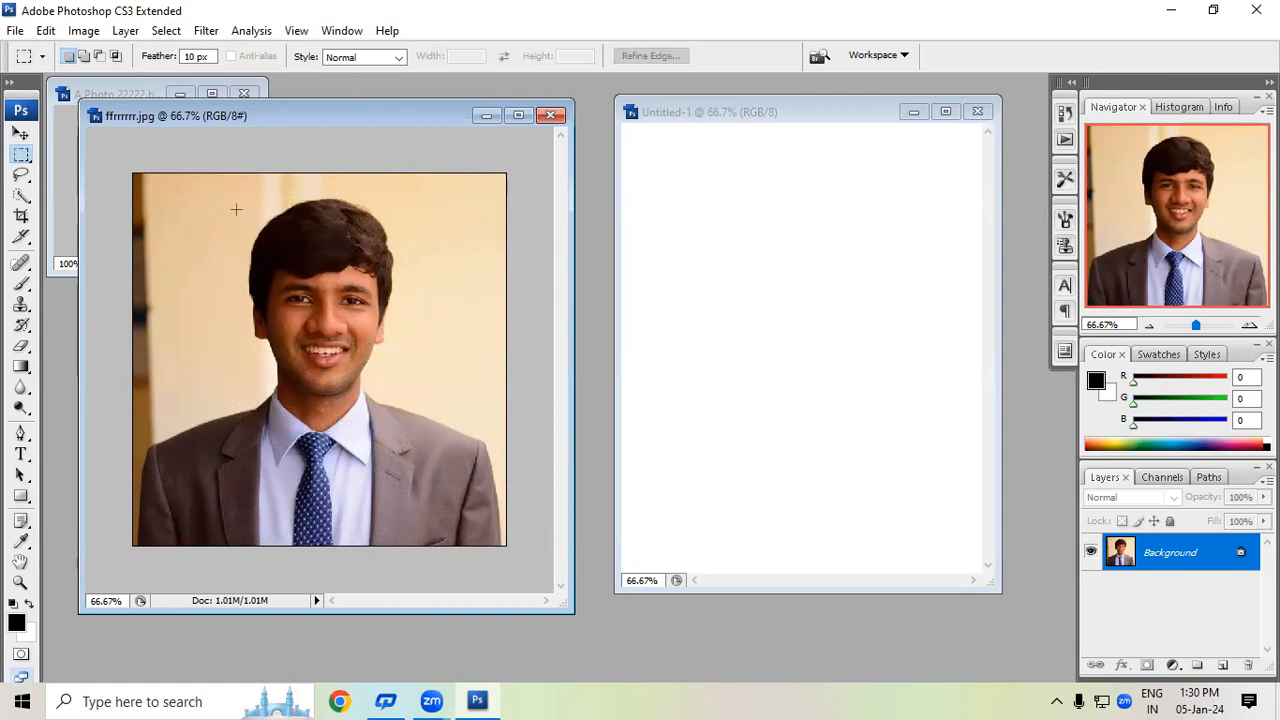
Step: Draw and redraw rectangular marquees over the portrait, ending with one covering the head and upper chest
{"action": "left_click_drag", "start_coordinate": [268, 240], "coordinate": [416, 408]}
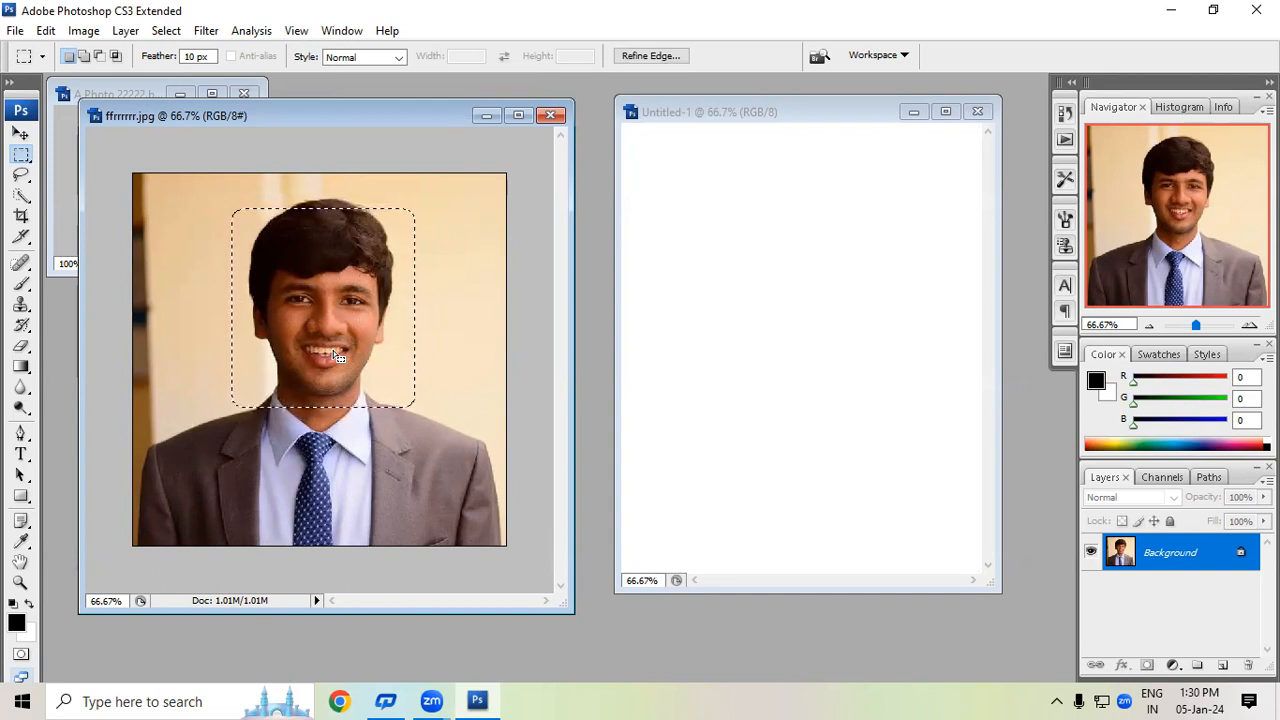
{"action": "left_click_drag", "start_coordinate": [203, 185], "coordinate": [432, 481]}
{"action": "left_click", "coordinate": [442, 341]}
{"action": "left_click_drag", "start_coordinate": [281, 256], "coordinate": [453, 491]}
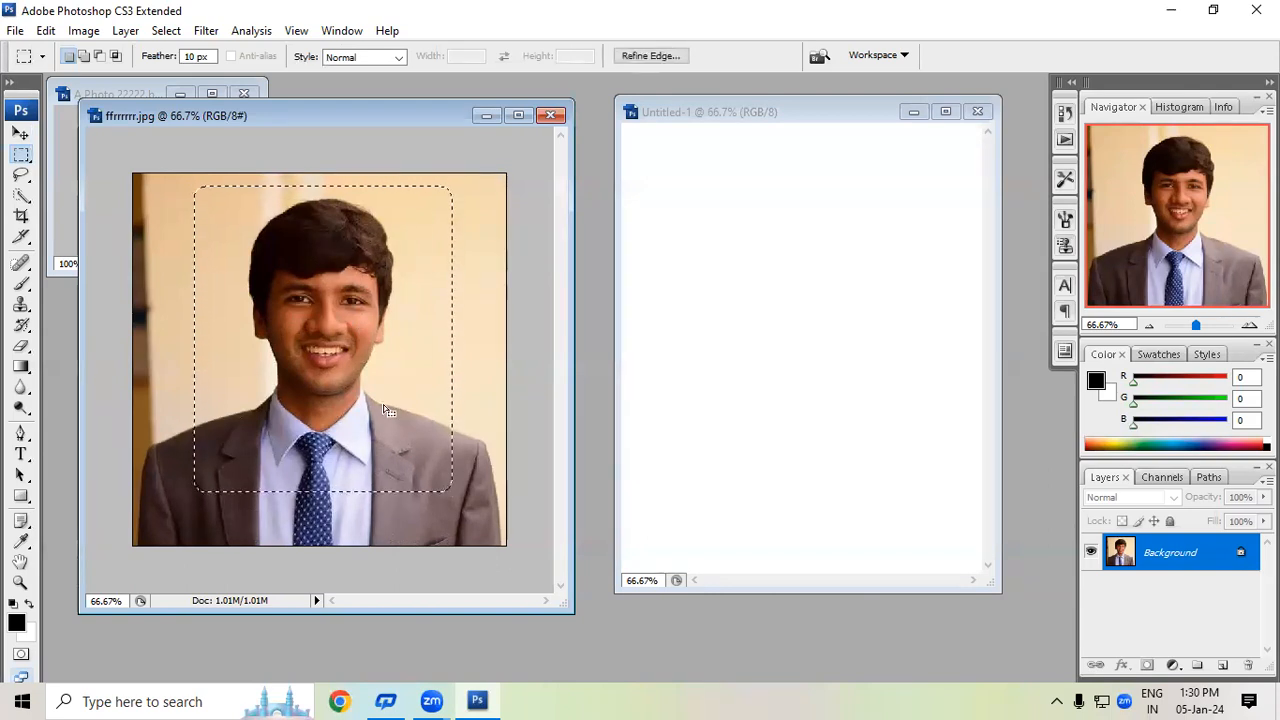
Step: Deselect the current area and draw a new rectangular marquee around the portrait's head and upper chest
{"action": "left_click", "coordinate": [166, 30]}
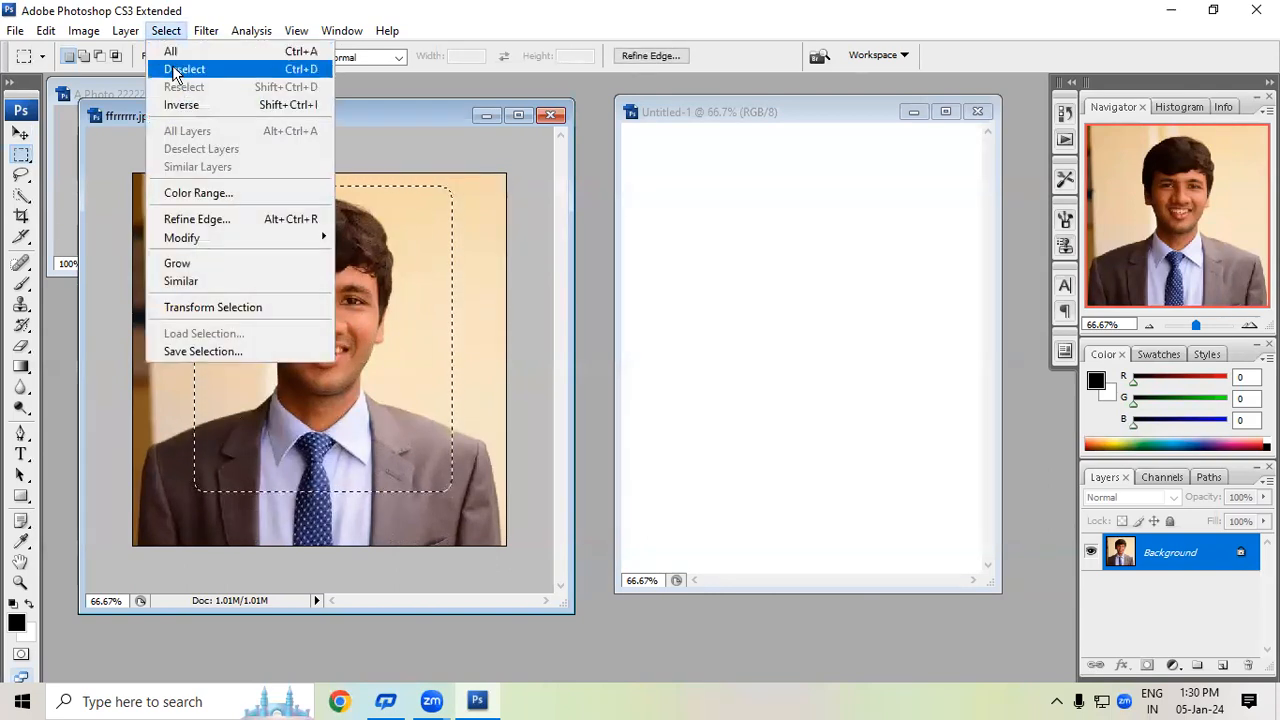
{"action": "left_click", "coordinate": [176, 70]}
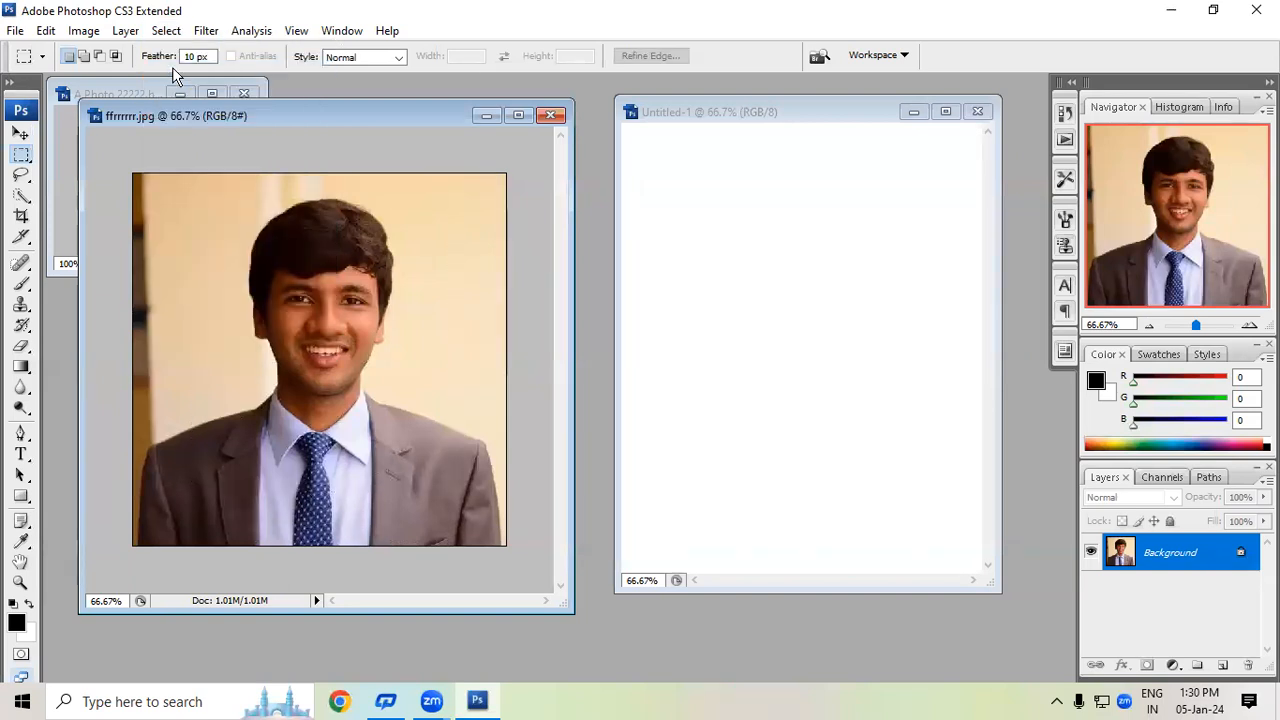
{"action": "left_click_drag", "start_coordinate": [209, 185], "coordinate": [429, 471]}
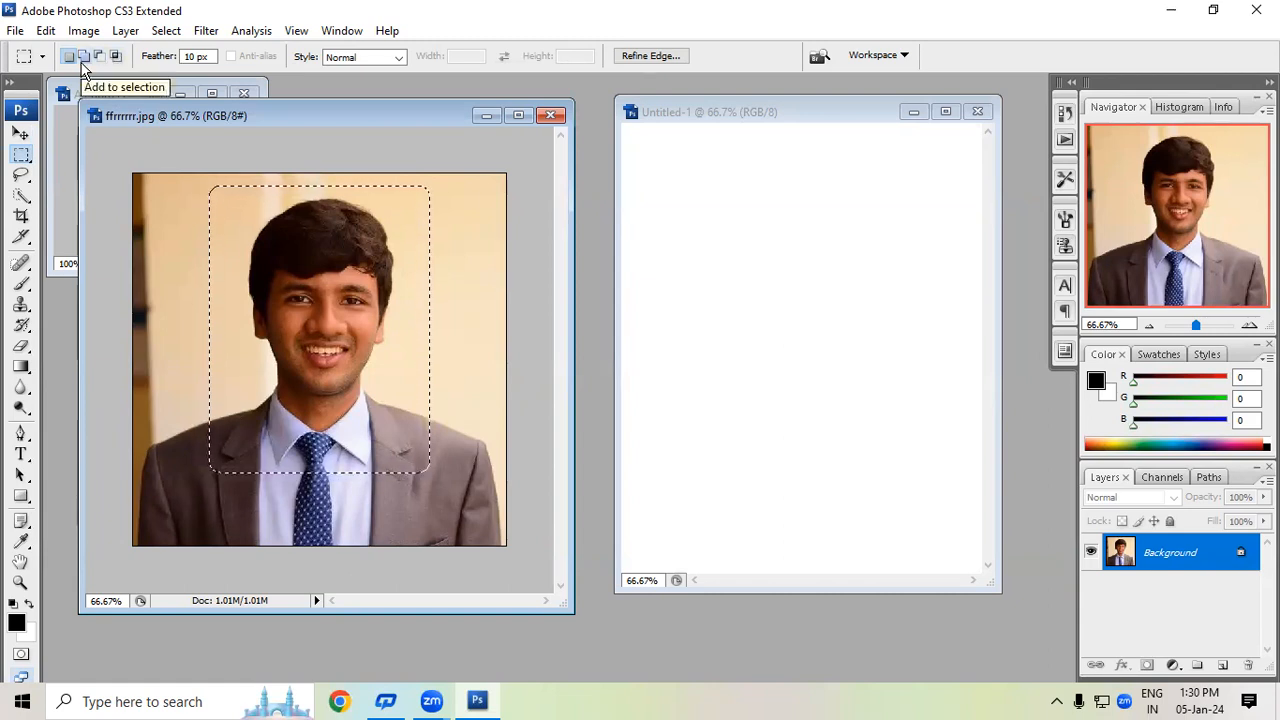
Step: Draw a small rectangular marquee around each eye in turn in ffrrrrrr.jpg, then clear the selection
{"action": "left_click", "coordinate": [455, 327]}
{"action": "left_click_drag", "start_coordinate": [278, 284], "coordinate": [371, 315]}
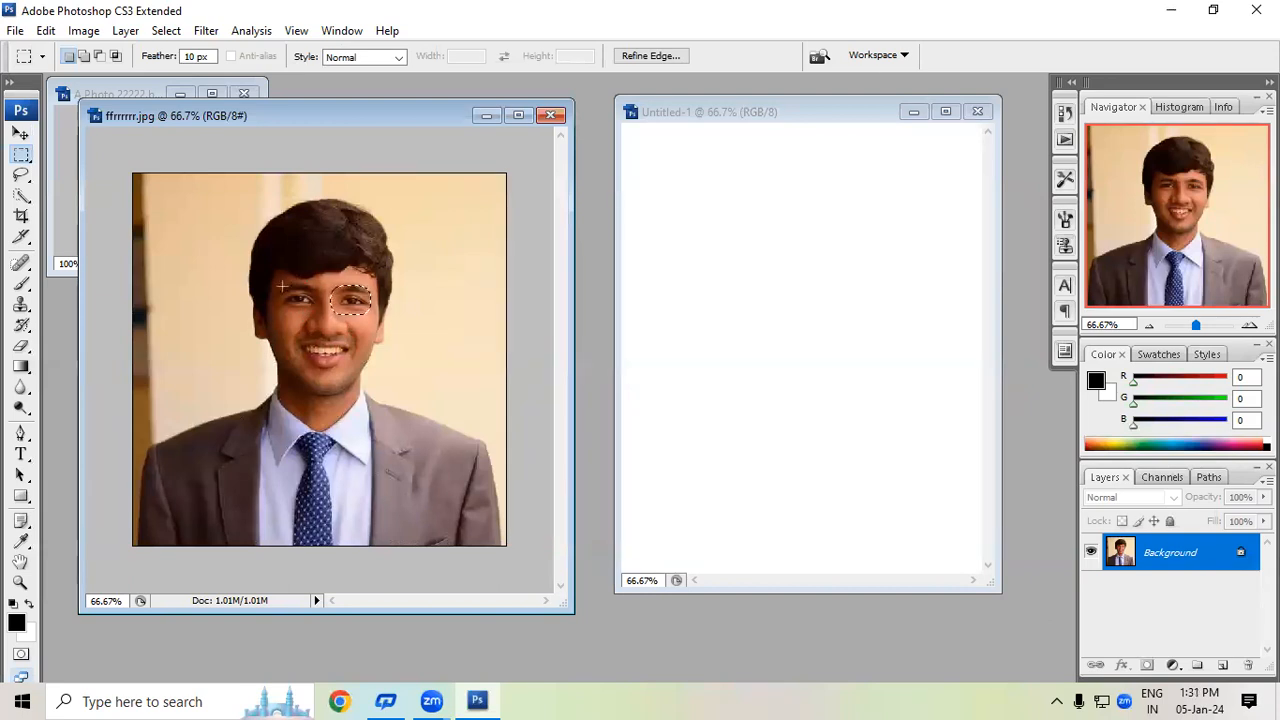
{"action": "left_click_drag", "start_coordinate": [277, 285], "coordinate": [318, 316]}
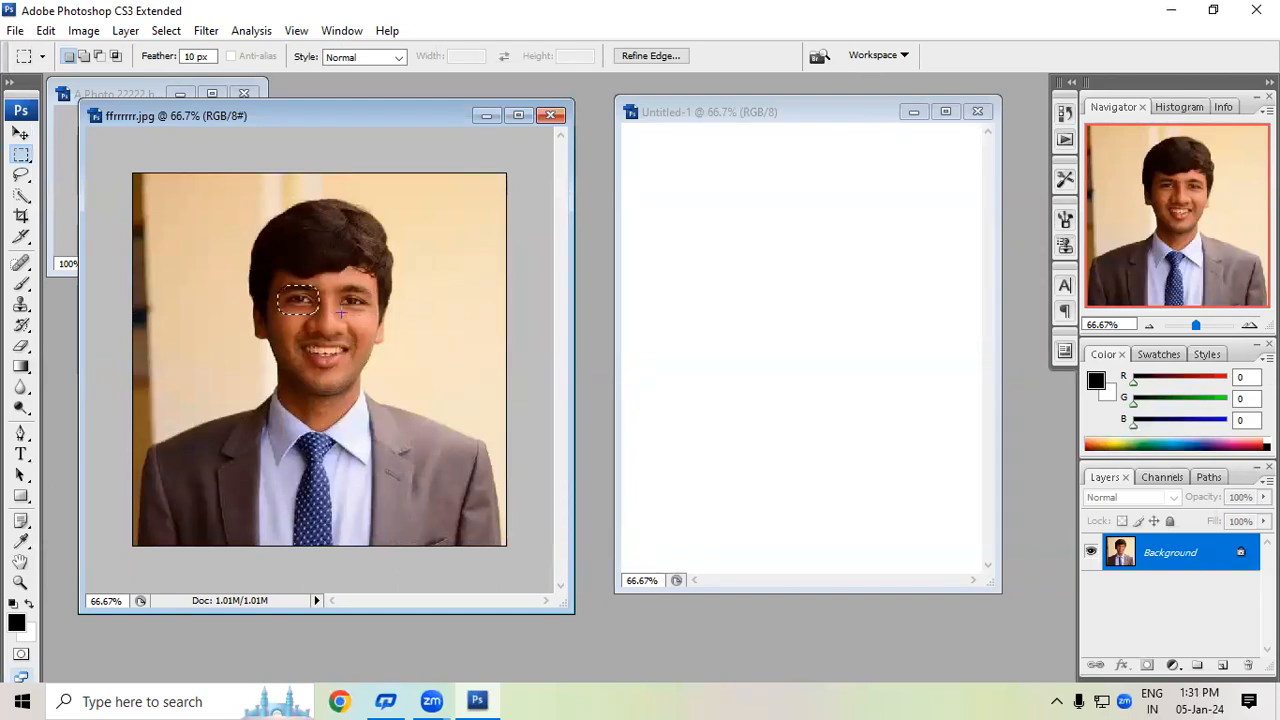
{"action": "left_click", "coordinate": [304, 290]}
Step: Copy the whole portrait from ffrrrrrr.jpg into Untitled-1 with the Move tool and undo the copy
{"action": "key", "text": "ctrl+plus"}
{"action": "key", "text": "ctrl+plus"}
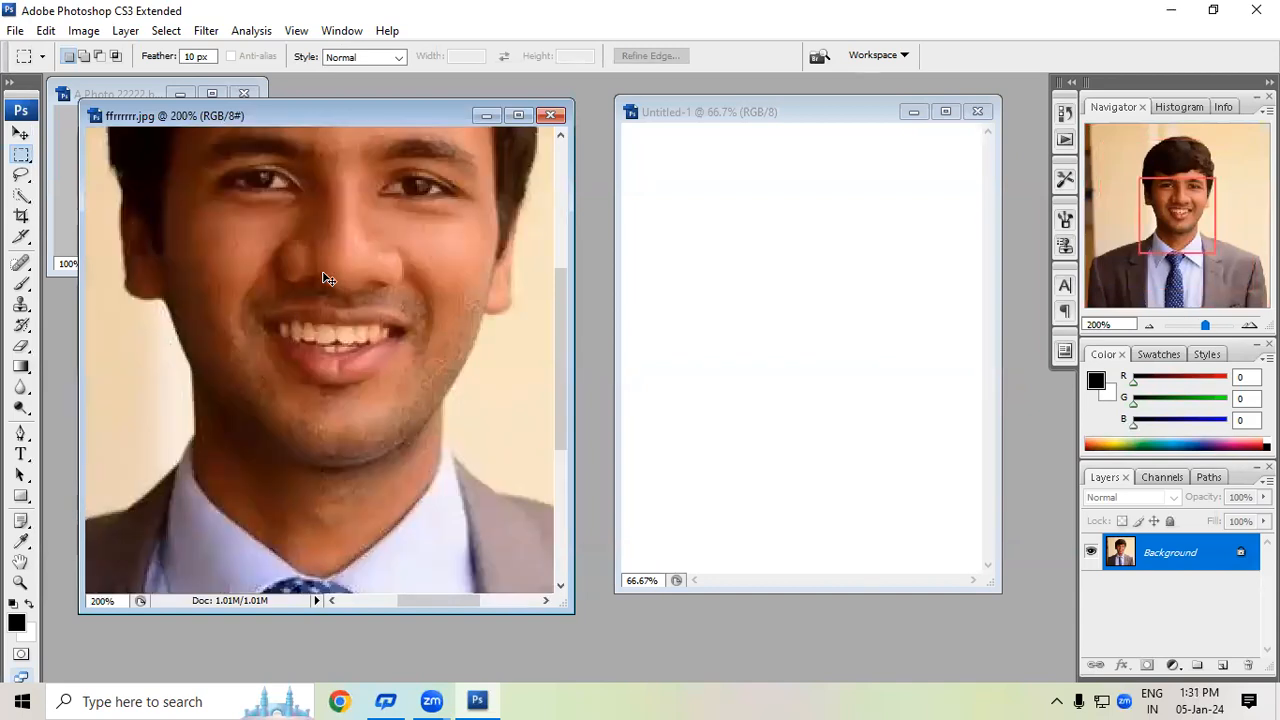
{"action": "key", "text": "ctrl+minus"}
{"action": "key", "text": "ctrl+minus"}
{"action": "key", "text": "ctrl+plus"}
{"action": "key", "text": "ctrl+plus"}
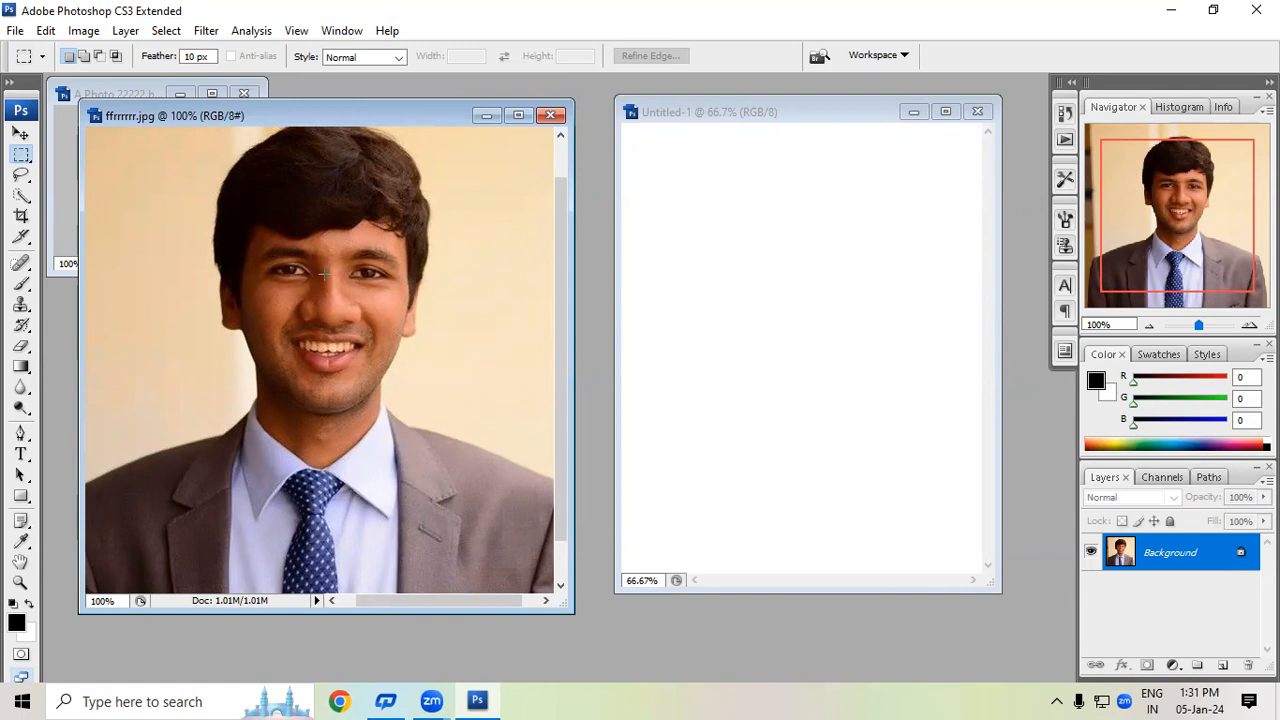
{"action": "left_click", "coordinate": [21, 133]}
{"action": "left_click_drag", "start_coordinate": [539, 380], "coordinate": [806, 306]}
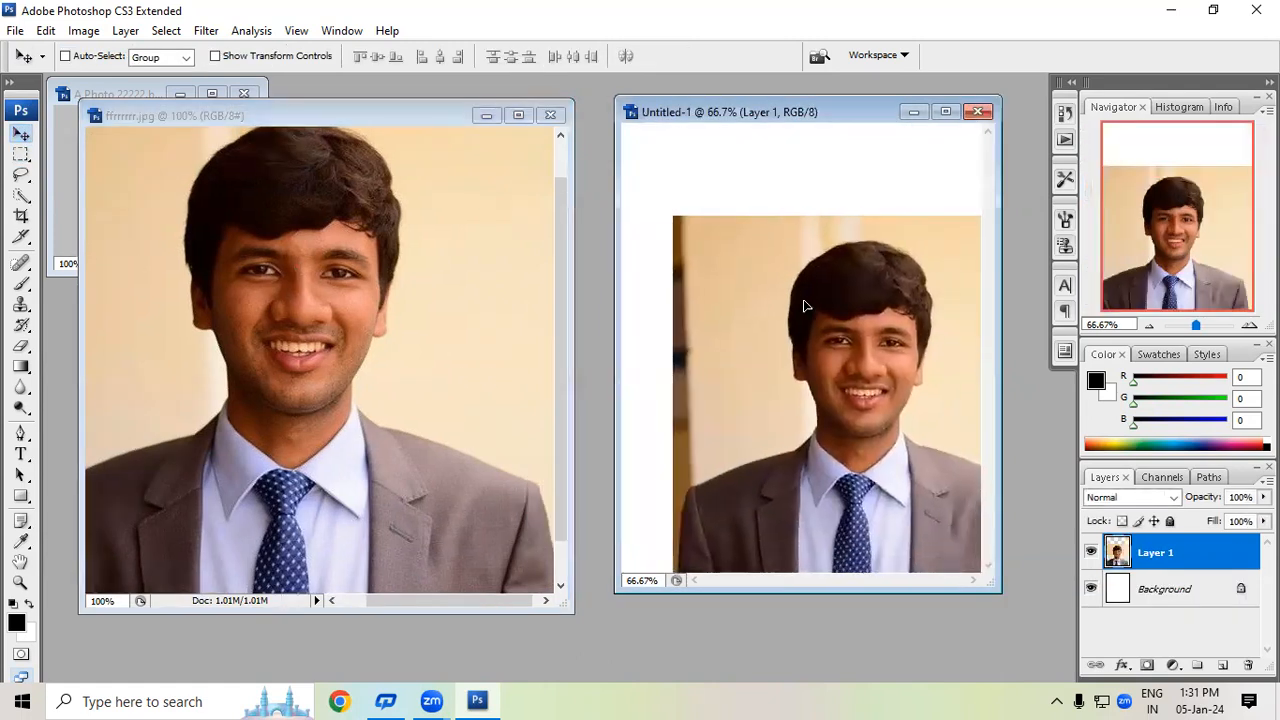
{"action": "key", "text": "ctrl+z"}
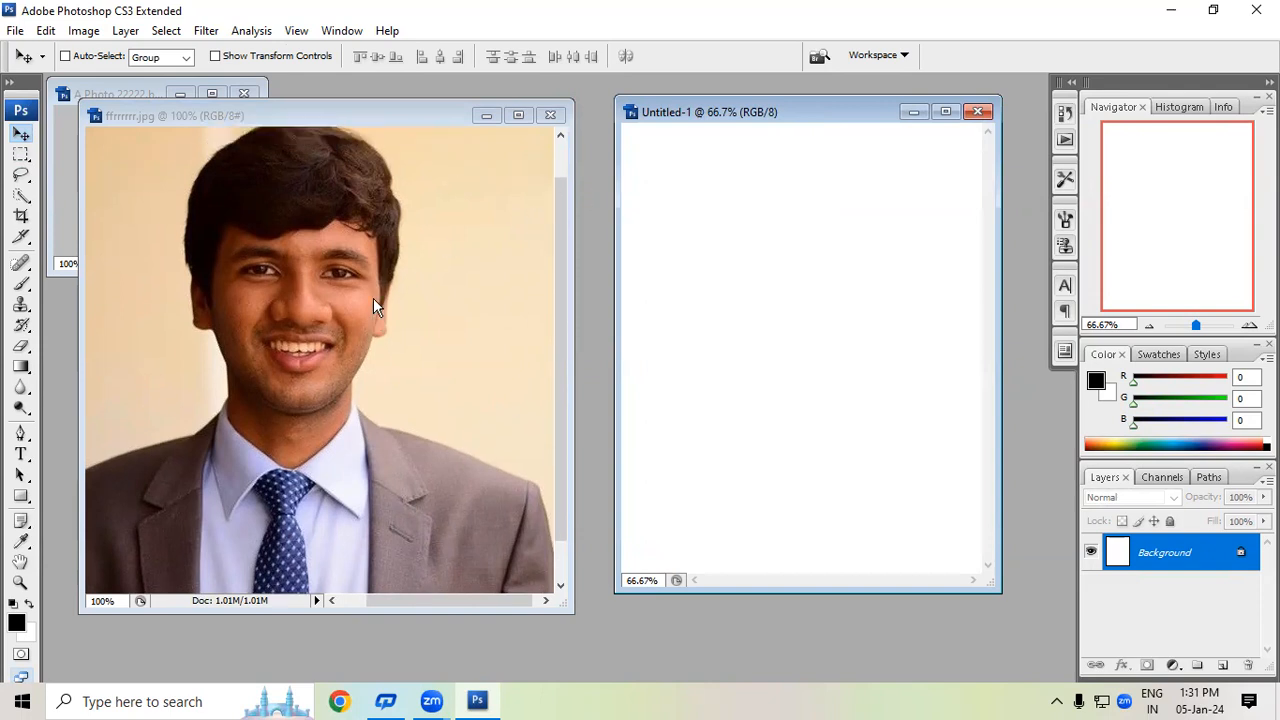
Step: View the blank Untitled-1 document at 33.3% and return it to 66.7% zoom
{"action": "key", "text": "ctrl+minus"}
{"action": "key", "text": "ctrl+minus"}
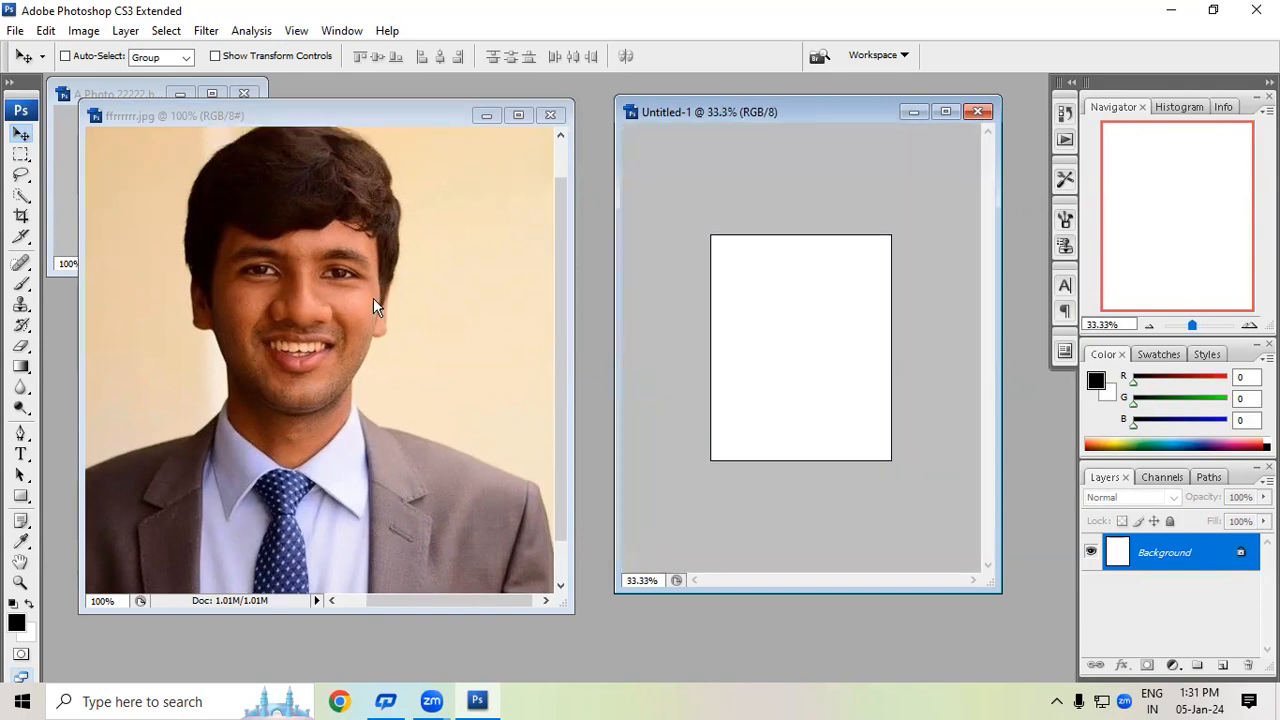
{"action": "key", "text": "ctrl+plus"}
{"action": "key", "text": "ctrl+plus"}
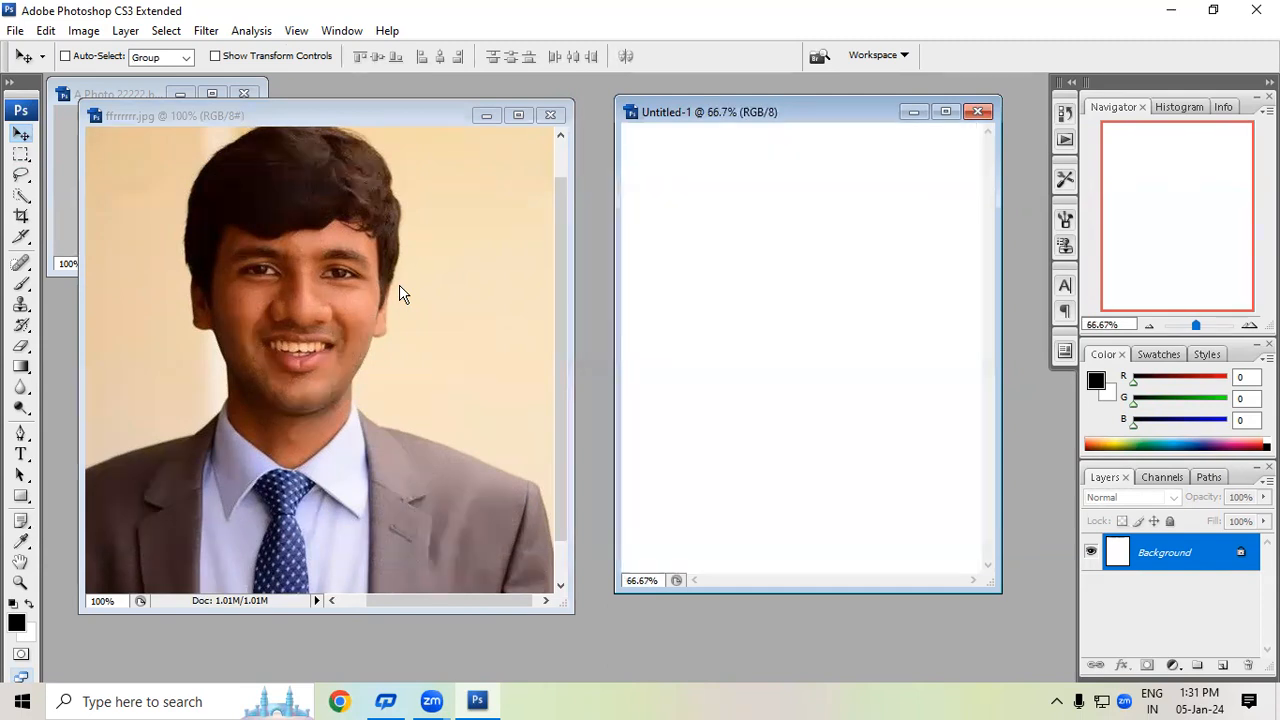
Step: Examine the portrait in ffrrrrrr.jpg at zoom levels from 12.5% up to 300%
{"action": "left_click", "coordinate": [507, 252]}
{"action": "key", "text": "ctrl+minus"}
{"action": "key", "text": "ctrl+minus"}
{"action": "key", "text": "ctrl+minus"}
{"action": "key", "text": "ctrl+minus"}
{"action": "key", "text": "ctrl+minus"}
{"action": "key", "text": "ctrl+minus"}
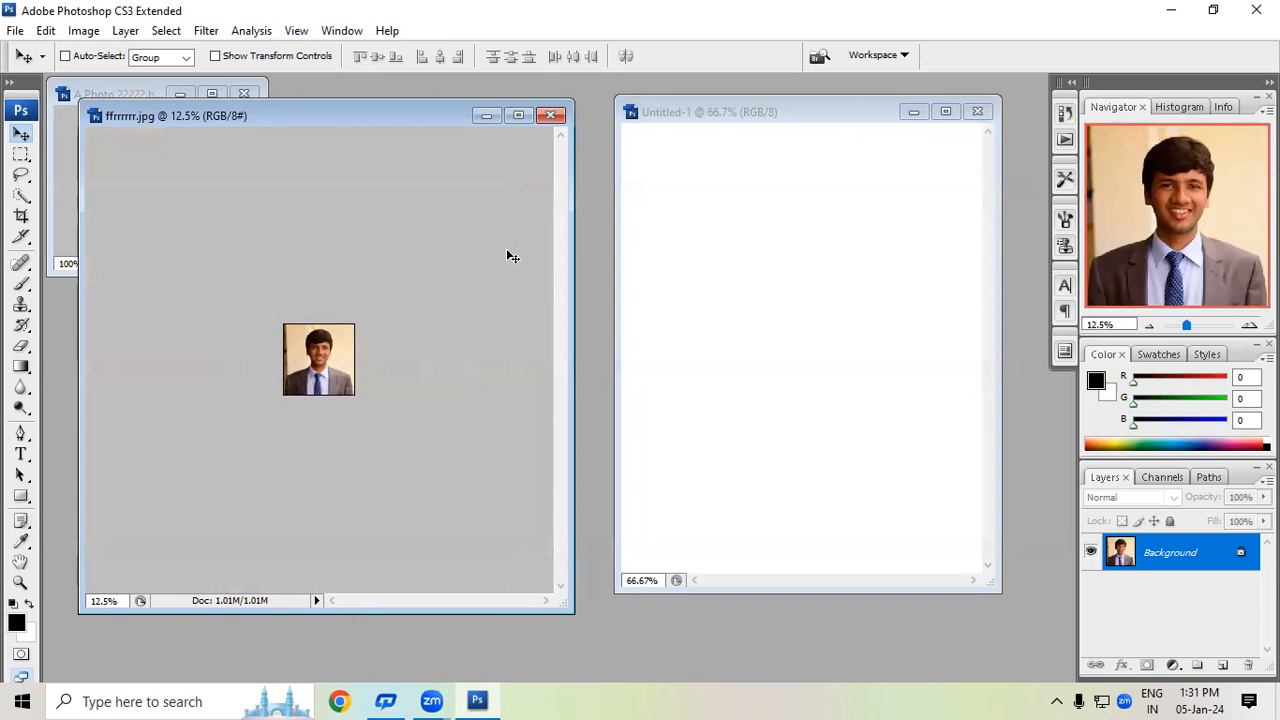
{"action": "key", "text": "ctrl+plus"}
{"action": "key", "text": "ctrl+plus"}
{"action": "key", "text": "ctrl+plus"}
{"action": "key", "text": "ctrl+plus"}
{"action": "key", "text": "ctrl+plus"}
{"action": "key", "text": "ctrl+plus"}
{"action": "key", "text": "ctrl+plus"}
{"action": "key", "text": "ctrl+plus"}
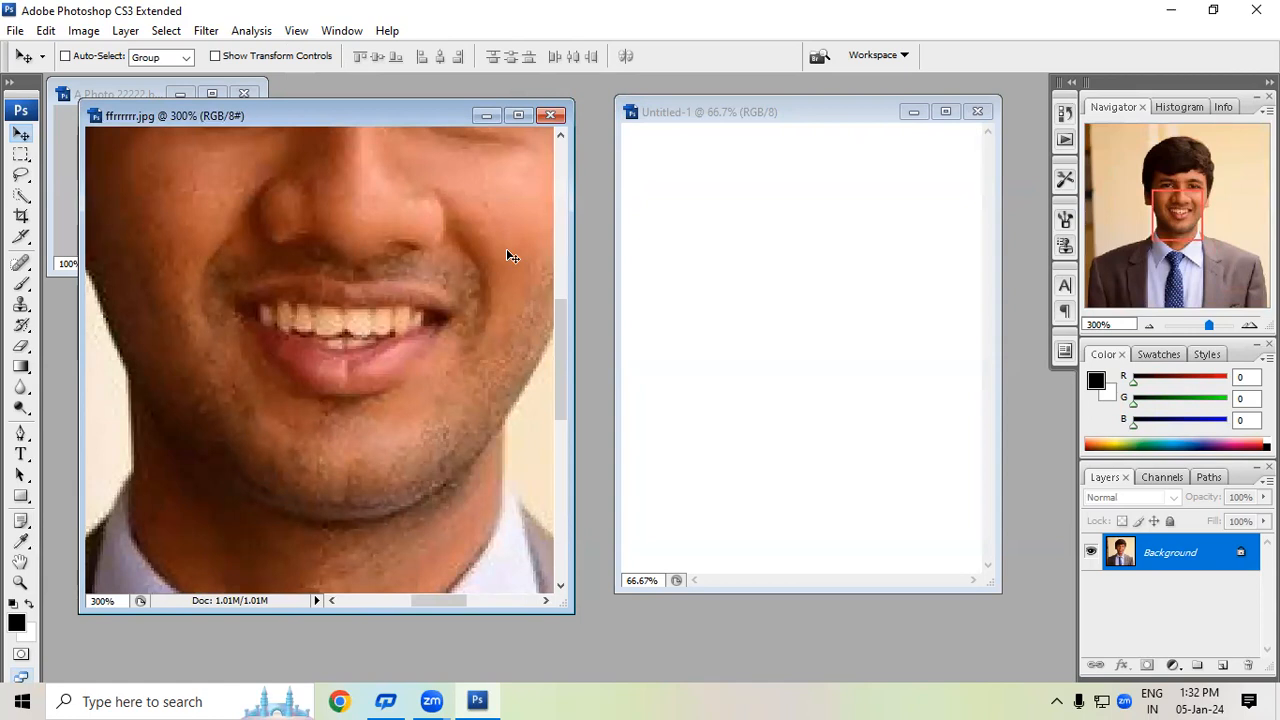
Step: Try to move the locked Background layer of ffrrrrrr.jpg with the Move tool and dismiss the messages
{"action": "left_click", "coordinate": [269, 391]}
{"action": "left_click", "coordinate": [632, 276]}
{"action": "left_click", "coordinate": [357, 355]}
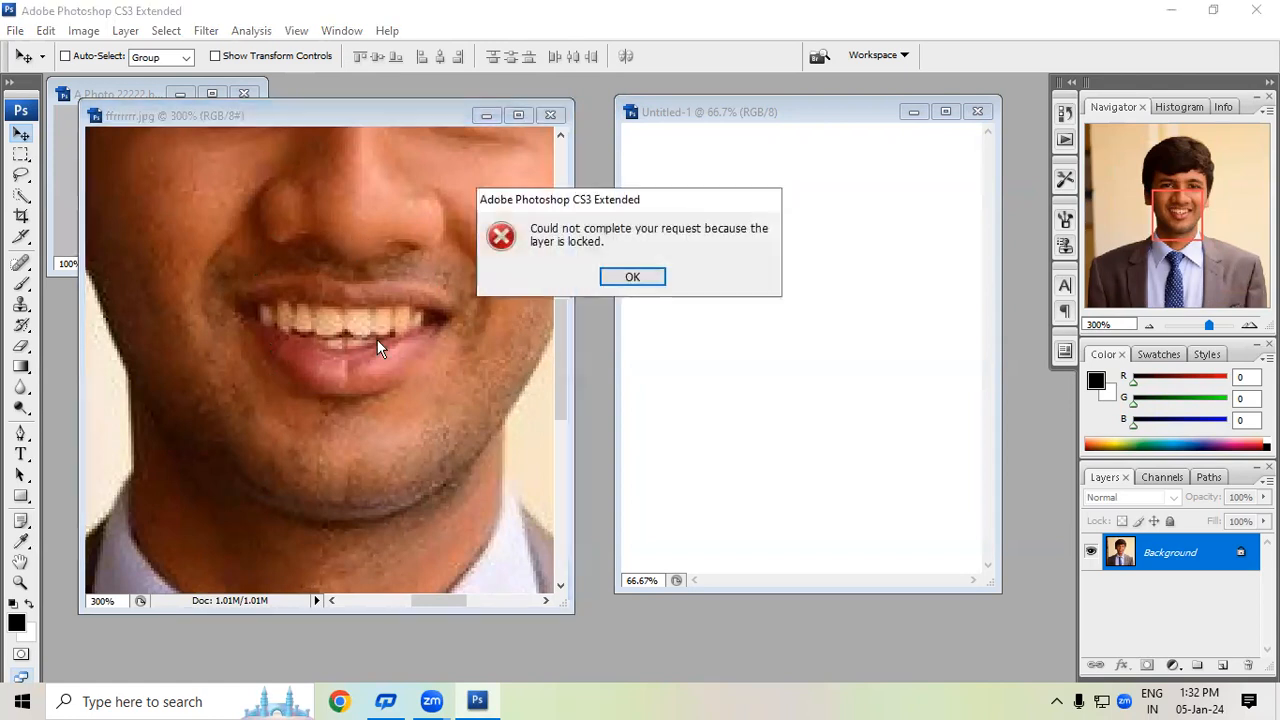
{"action": "left_click", "coordinate": [613, 279]}
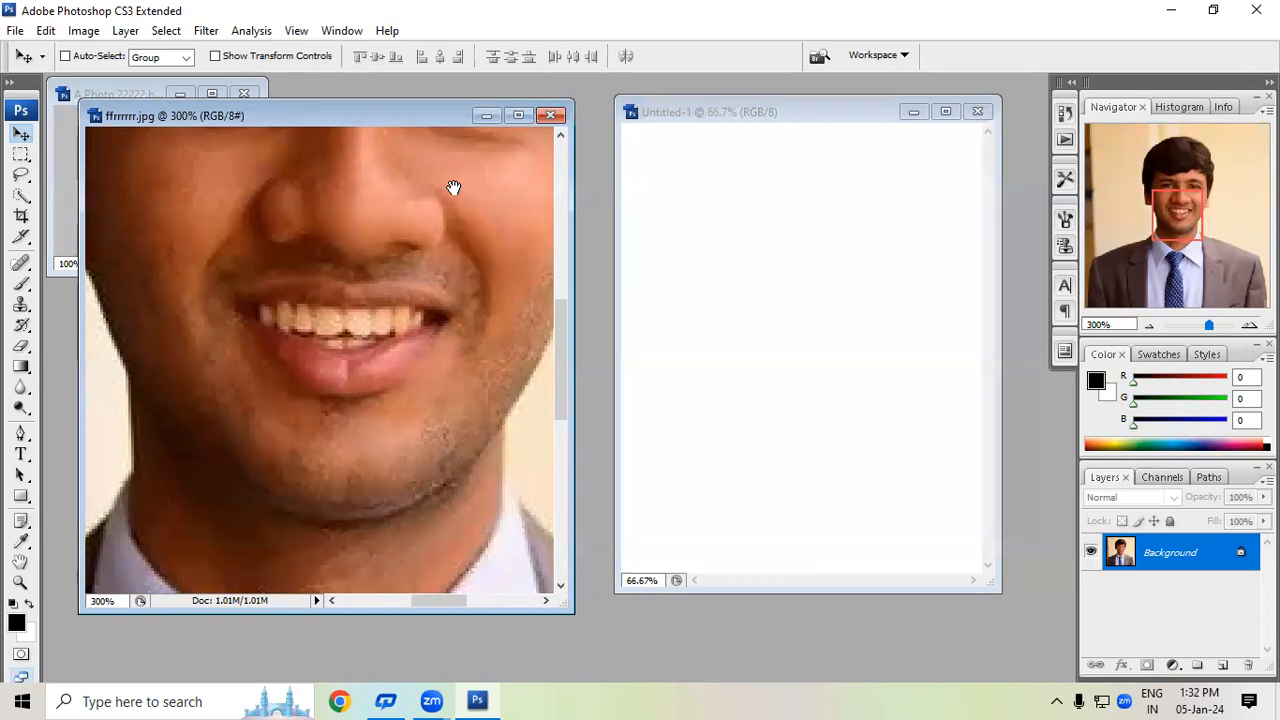
Step: Draw a rectangular marquee around the portrait's left-hand eye and replace it with one around the right-hand eye
{"action": "left_click_drag", "start_coordinate": [360, 209], "coordinate": [366, 349]}
{"action": "left_click_drag", "start_coordinate": [391, 271], "coordinate": [344, 341]}
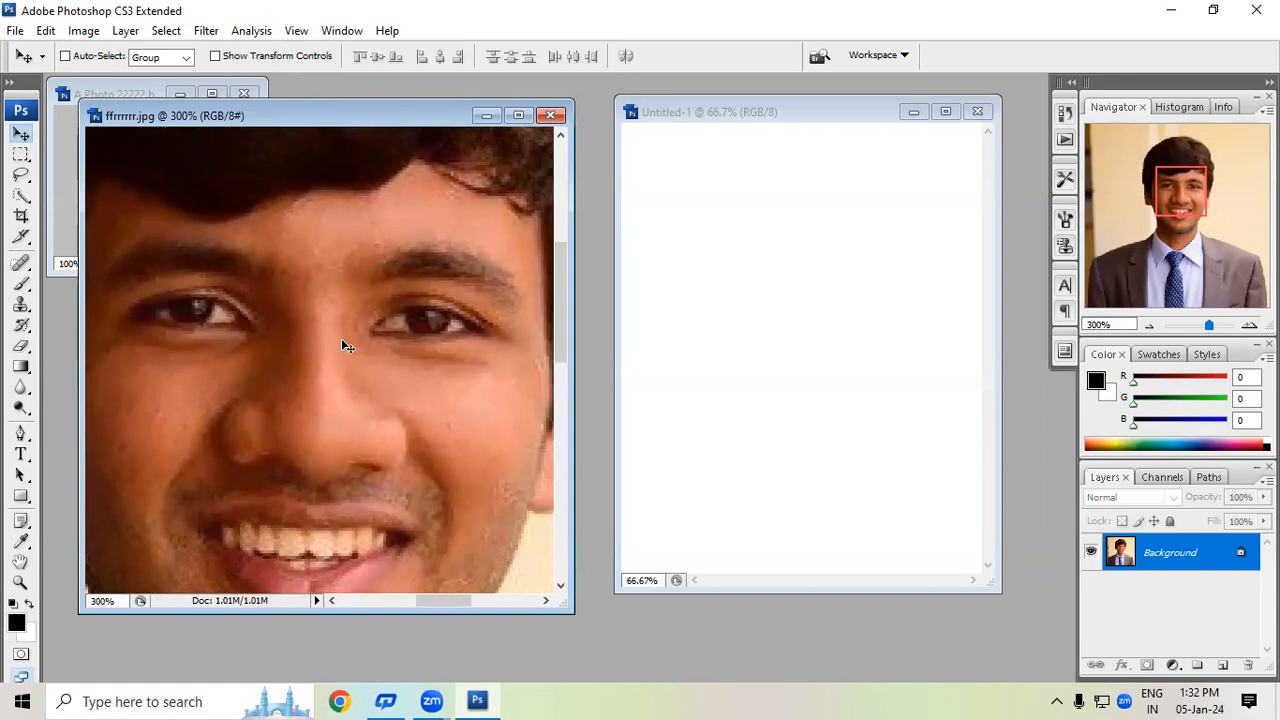
{"action": "left_click", "coordinate": [22, 157]}
{"action": "left_click_drag", "start_coordinate": [90, 242], "coordinate": [270, 370]}
{"action": "left_click_drag", "start_coordinate": [333, 240], "coordinate": [510, 388]}
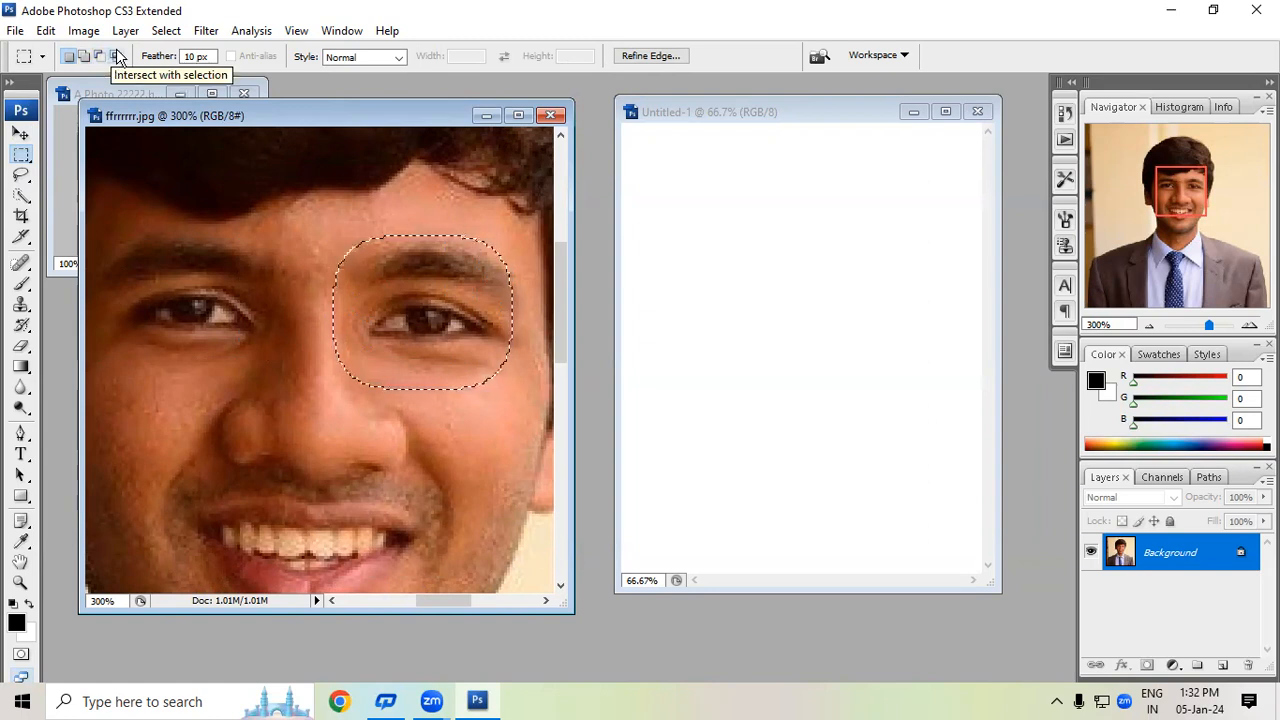
Step: In New selection mode, redraw the marquee around the left-hand eye and replace it with one around the right-hand eye
{"action": "left_click", "coordinate": [84, 56]}
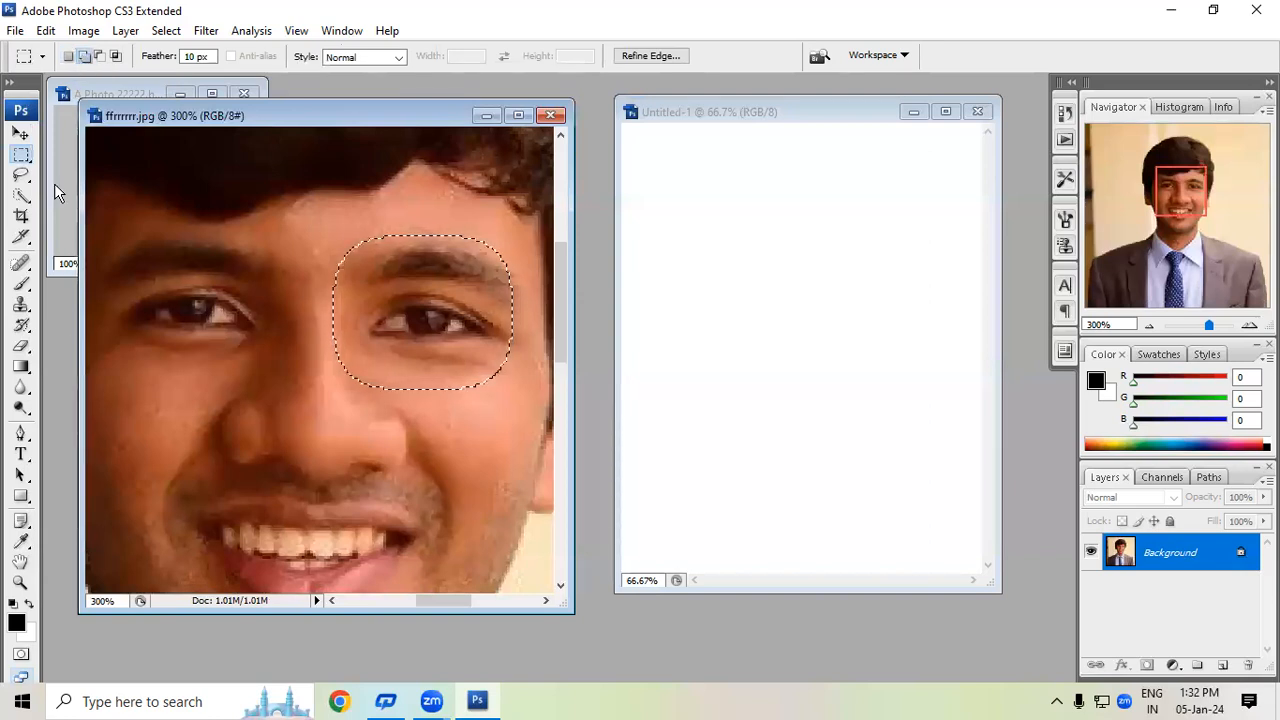
{"action": "left_click", "coordinate": [69, 57]}
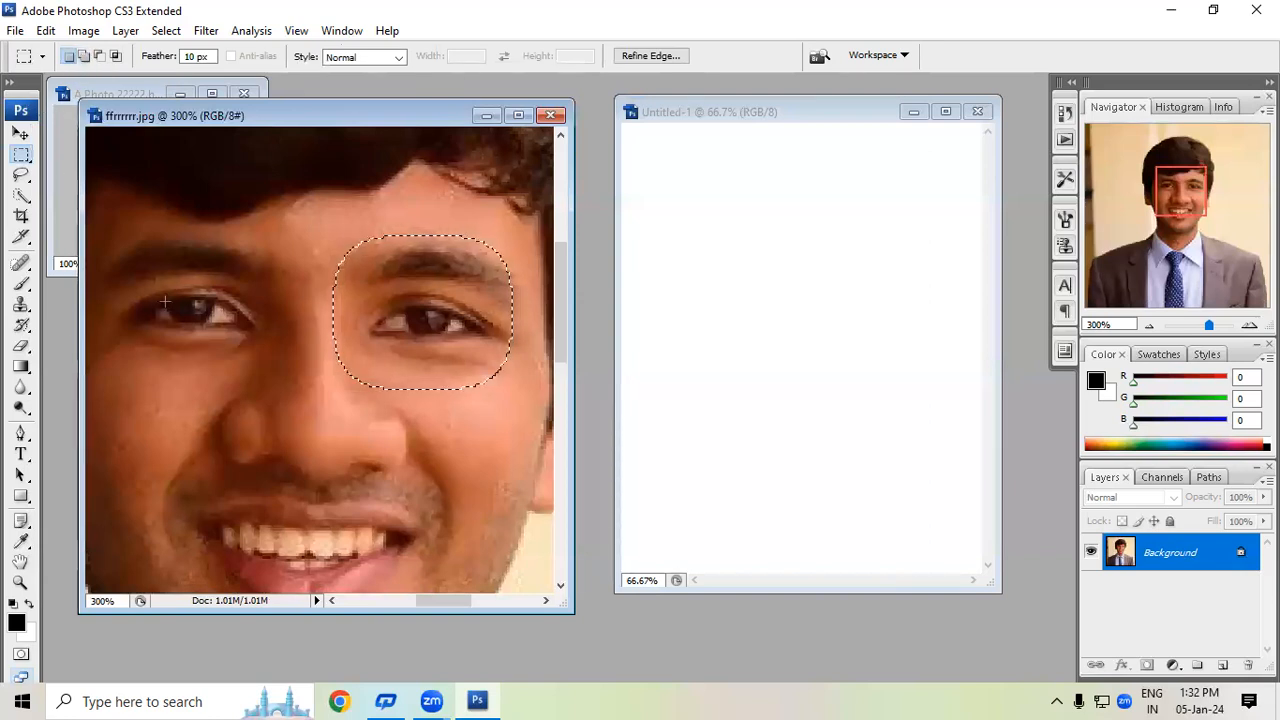
{"action": "left_click_drag", "start_coordinate": [114, 250], "coordinate": [274, 378]}
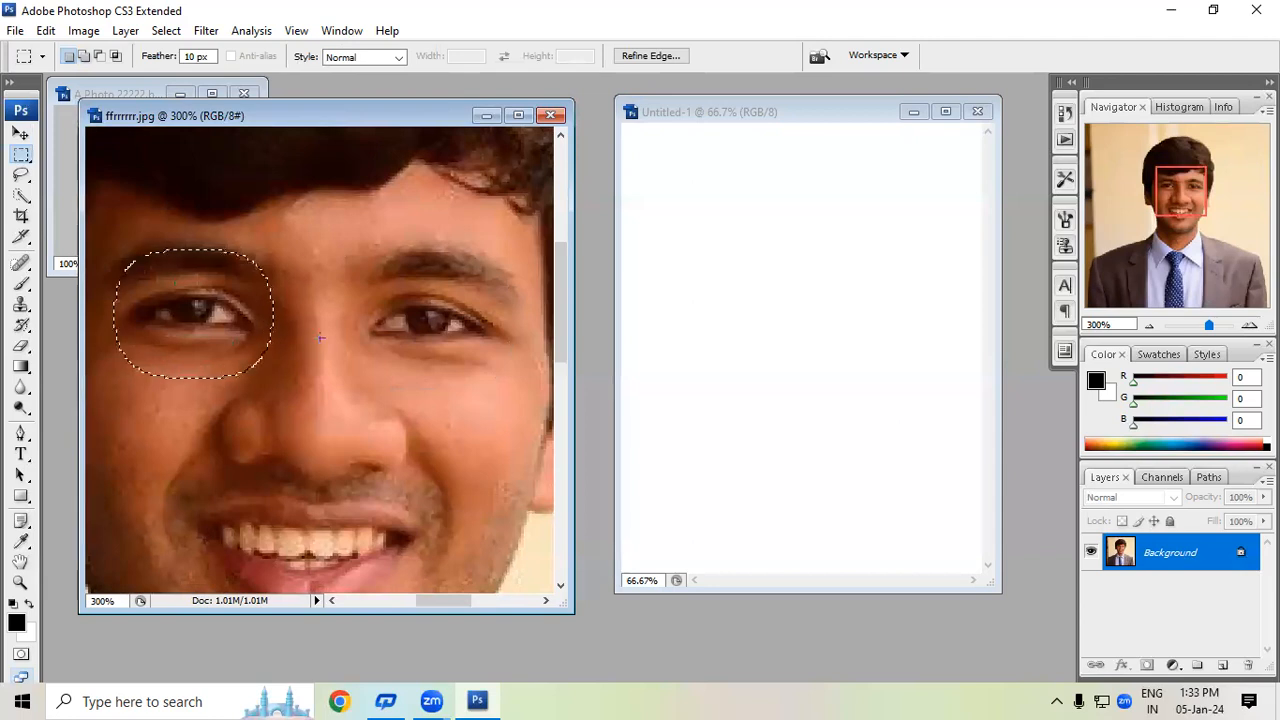
{"action": "left_click_drag", "start_coordinate": [339, 239], "coordinate": [379, 275]}
{"action": "left_click_drag", "start_coordinate": [505, 373], "coordinate": [507, 375]}
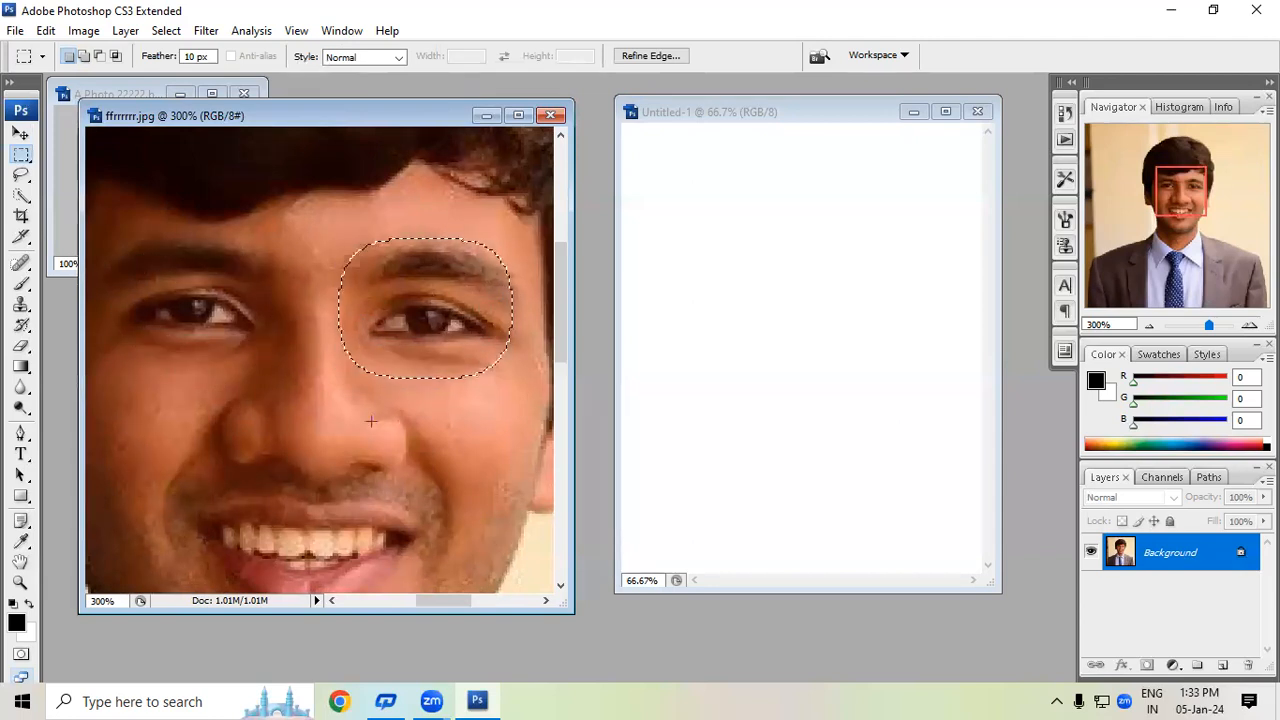
Step: Add a rectangular marquee around the left-hand eye to the existing selection using Add to selection mode
{"action": "left_click", "coordinate": [84, 56]}
{"action": "left_click_drag", "start_coordinate": [108, 244], "coordinate": [214, 338]}
{"action": "left_click_drag", "start_coordinate": [270, 374], "coordinate": [271, 375]}
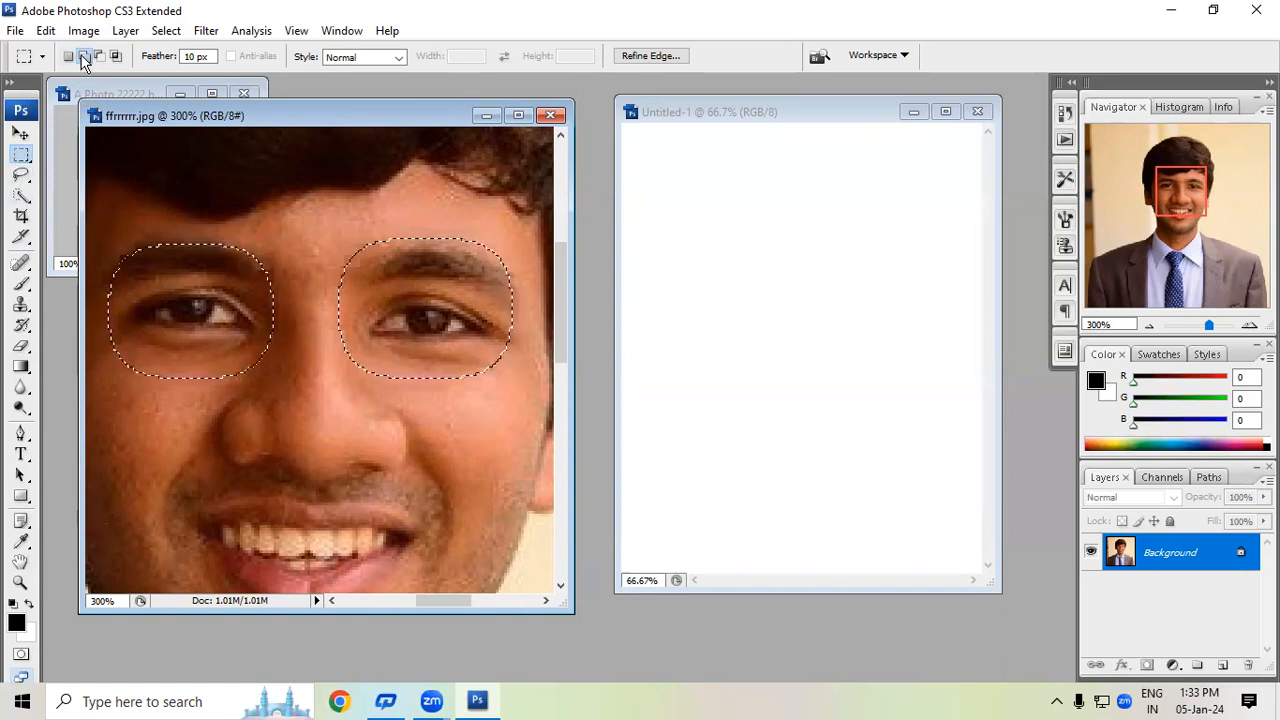
Step: Copy the two selected eyes into Untitled-1, enlarge them with Free Transform and place them in the upper part of the page
{"action": "left_click", "coordinate": [20, 135]}
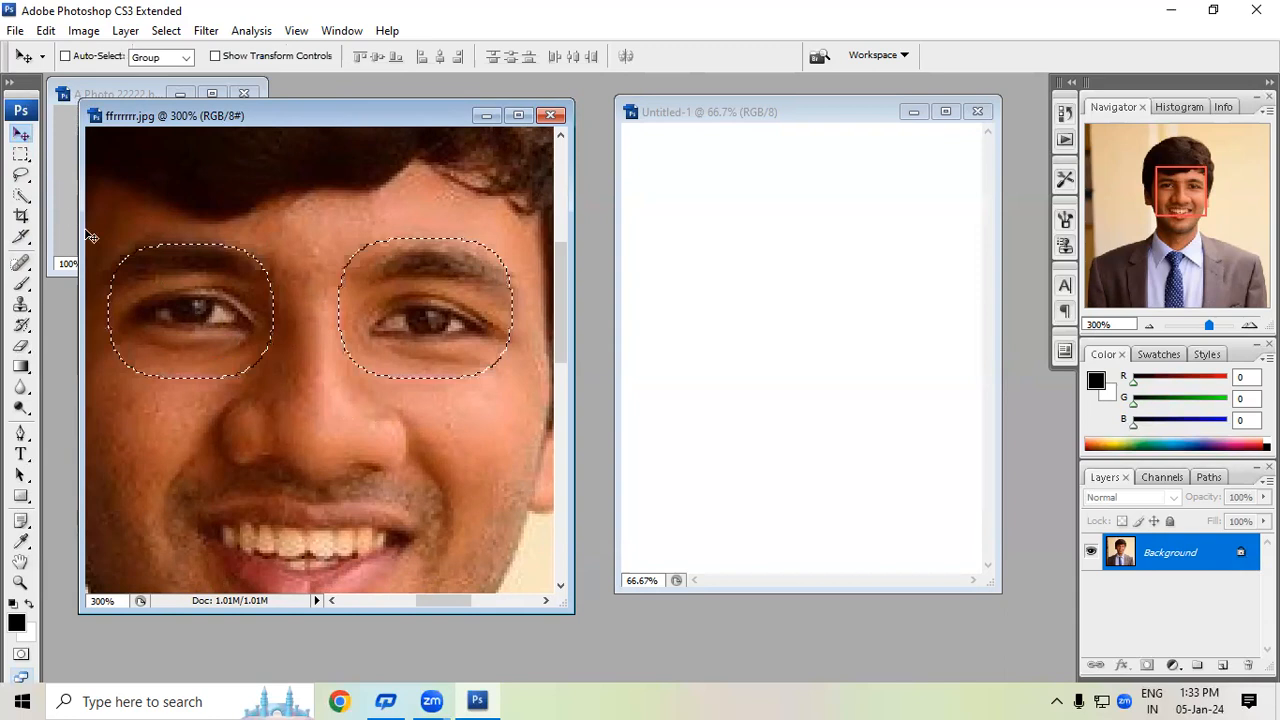
{"action": "left_click_drag", "start_coordinate": [163, 291], "coordinate": [725, 244]}
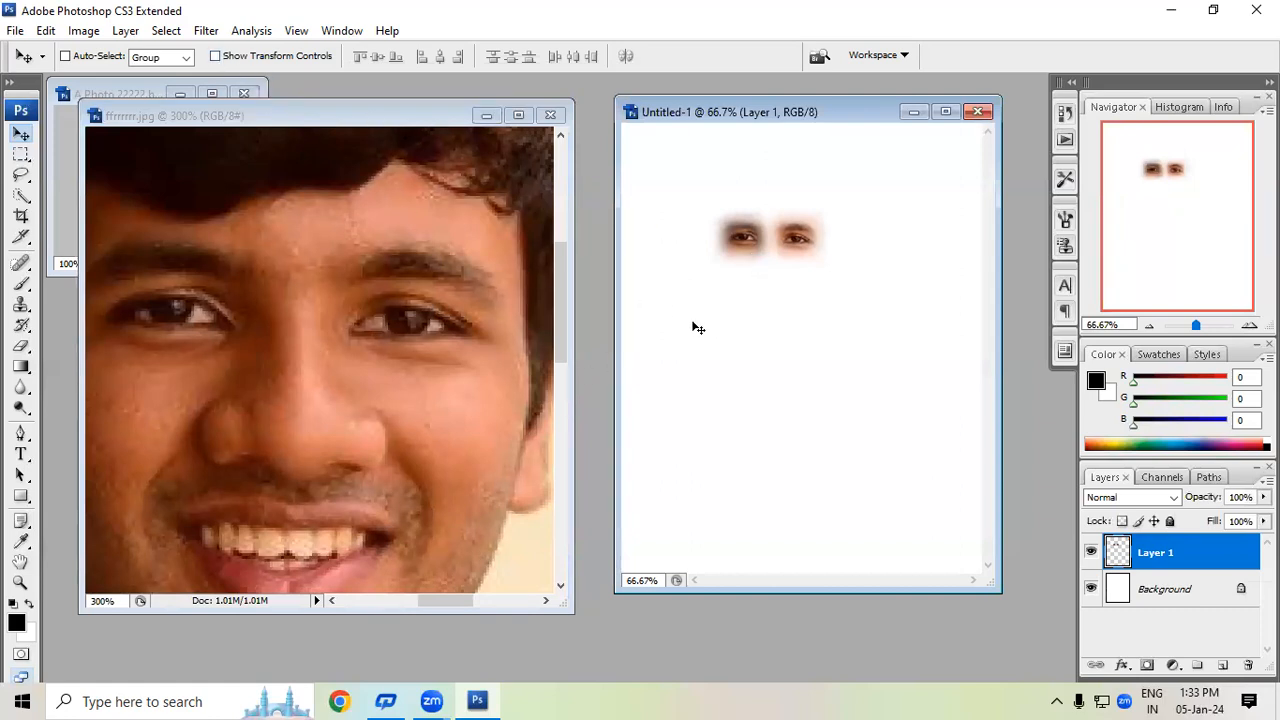
{"action": "key", "text": "ctrl+t"}
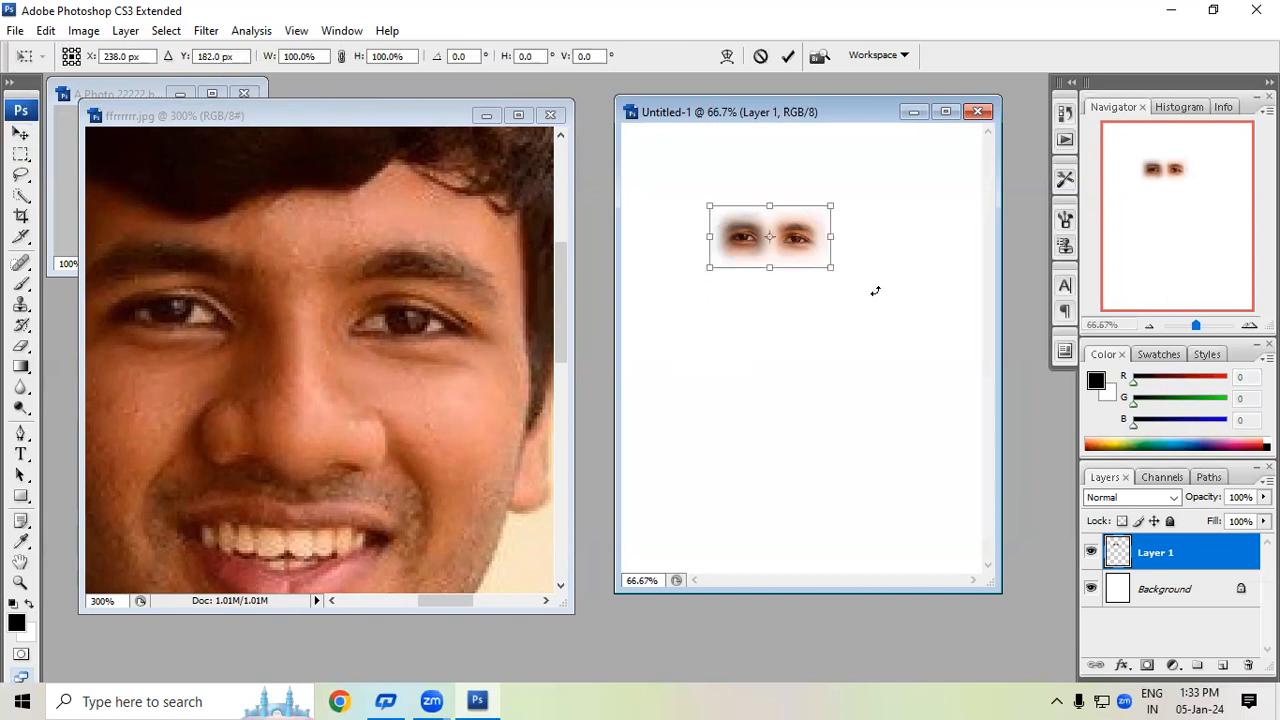
{"action": "left_click_drag", "start_coordinate": [834, 270], "coordinate": [983, 379]}
{"action": "left_click_drag", "start_coordinate": [867, 324], "coordinate": [815, 307]}
{"action": "key", "text": "Return"}
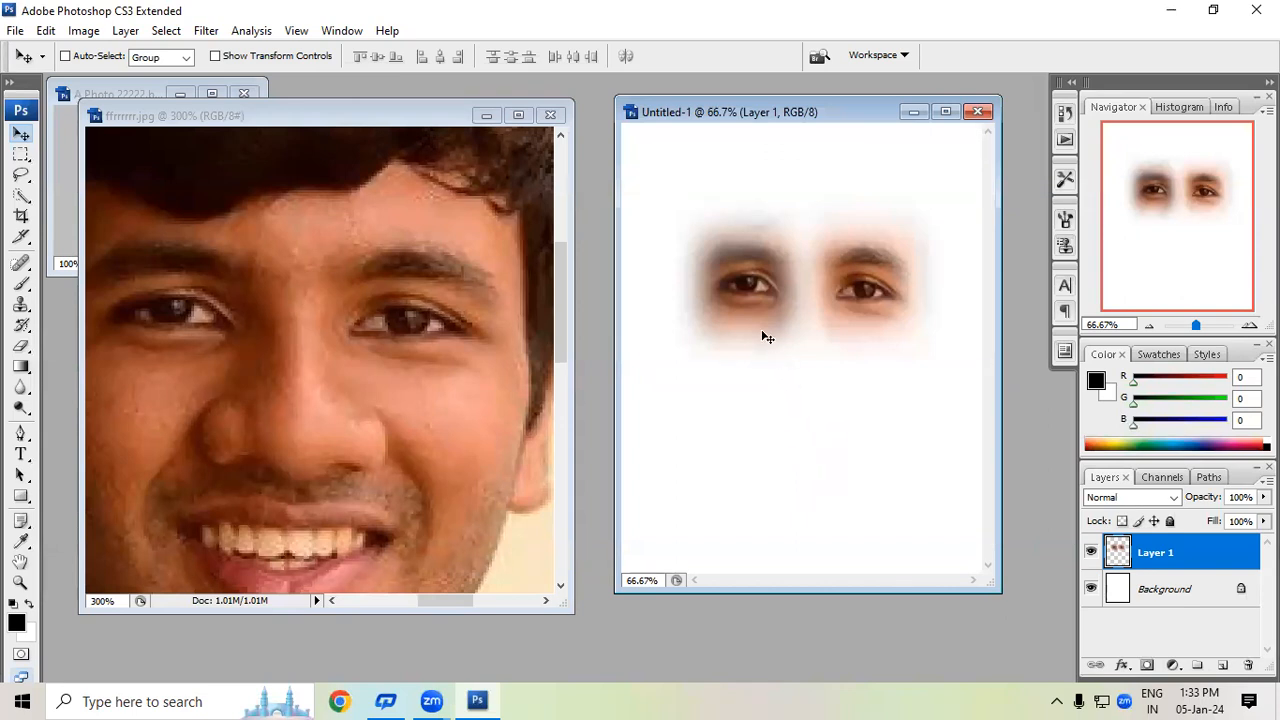
Step: Check the Add to selection mode in ffrrrrrr.jpg, and undo the eyes copied into Untitled-1
{"action": "left_click", "coordinate": [220, 128]}
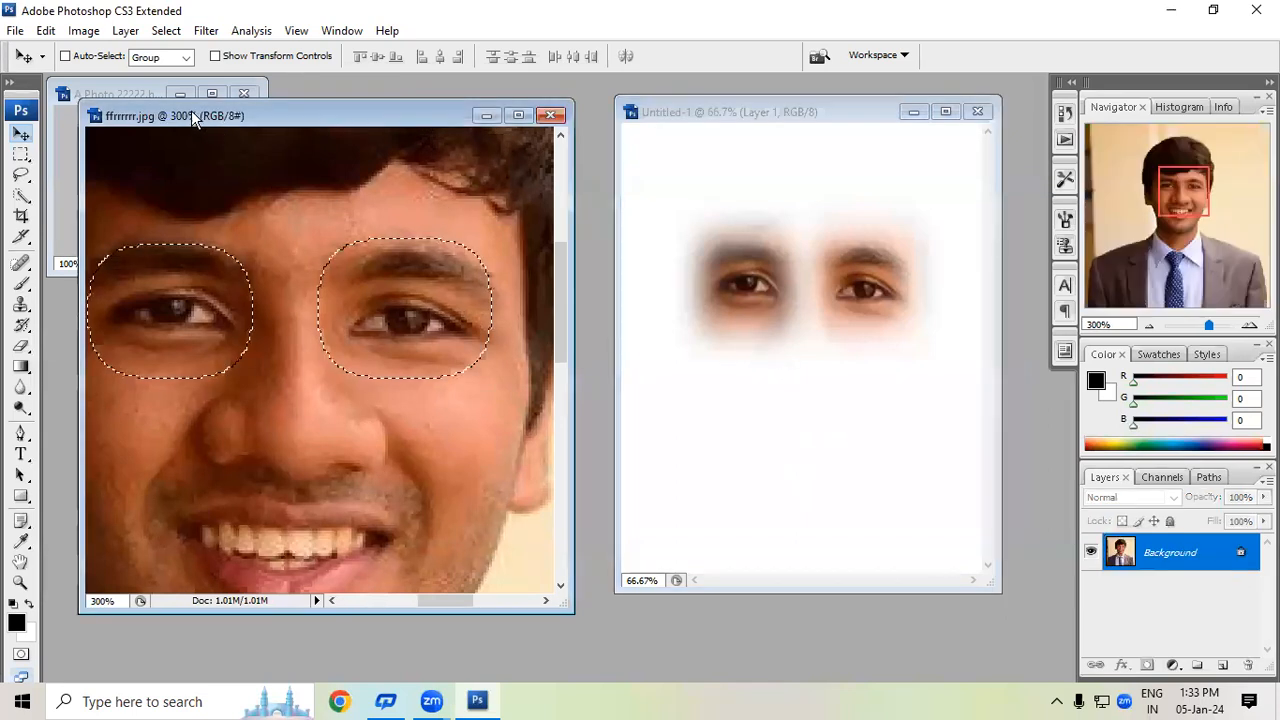
{"action": "left_click", "coordinate": [21, 155]}
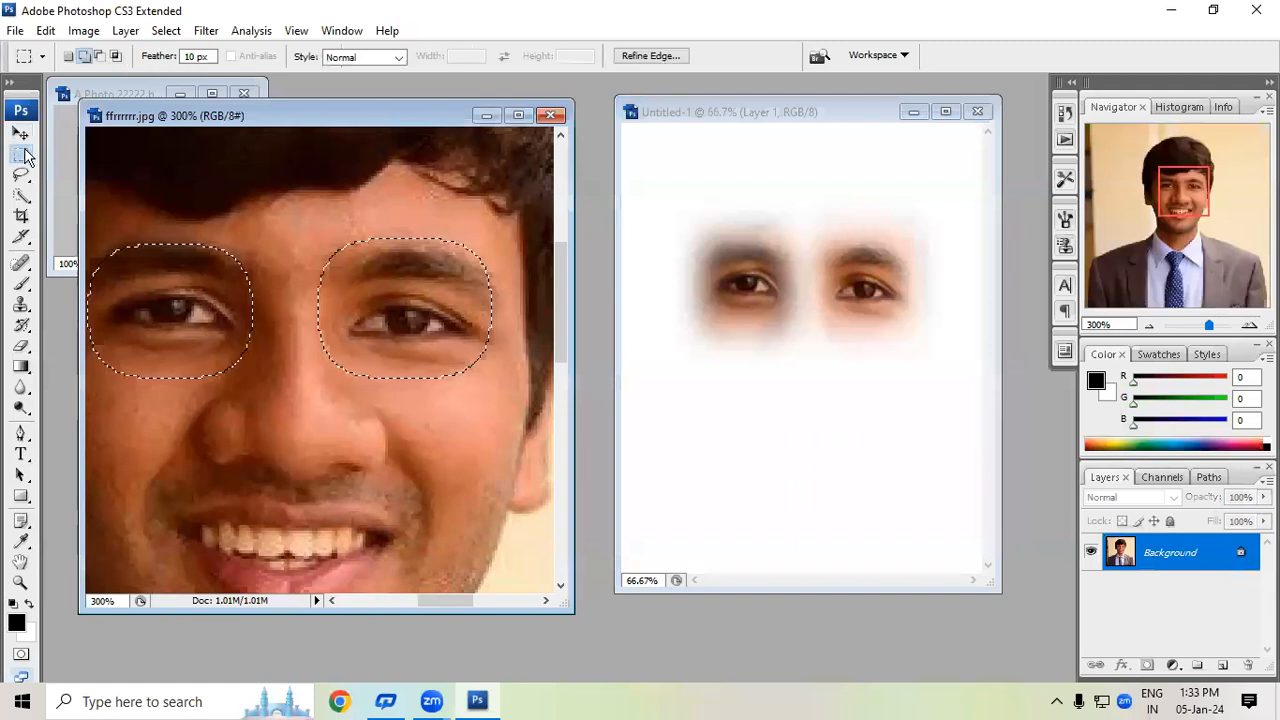
{"action": "left_click", "coordinate": [85, 57]}
{"action": "left_click", "coordinate": [760, 255]}
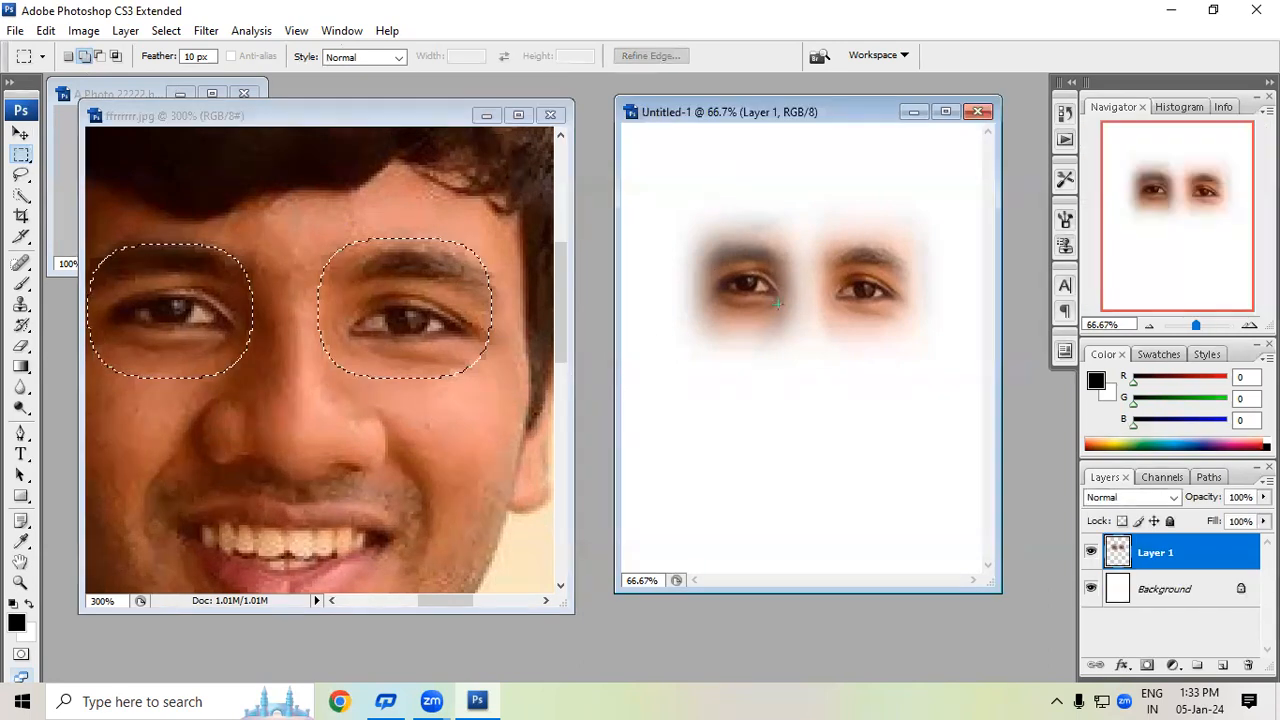
{"action": "left_click", "coordinate": [21, 133]}
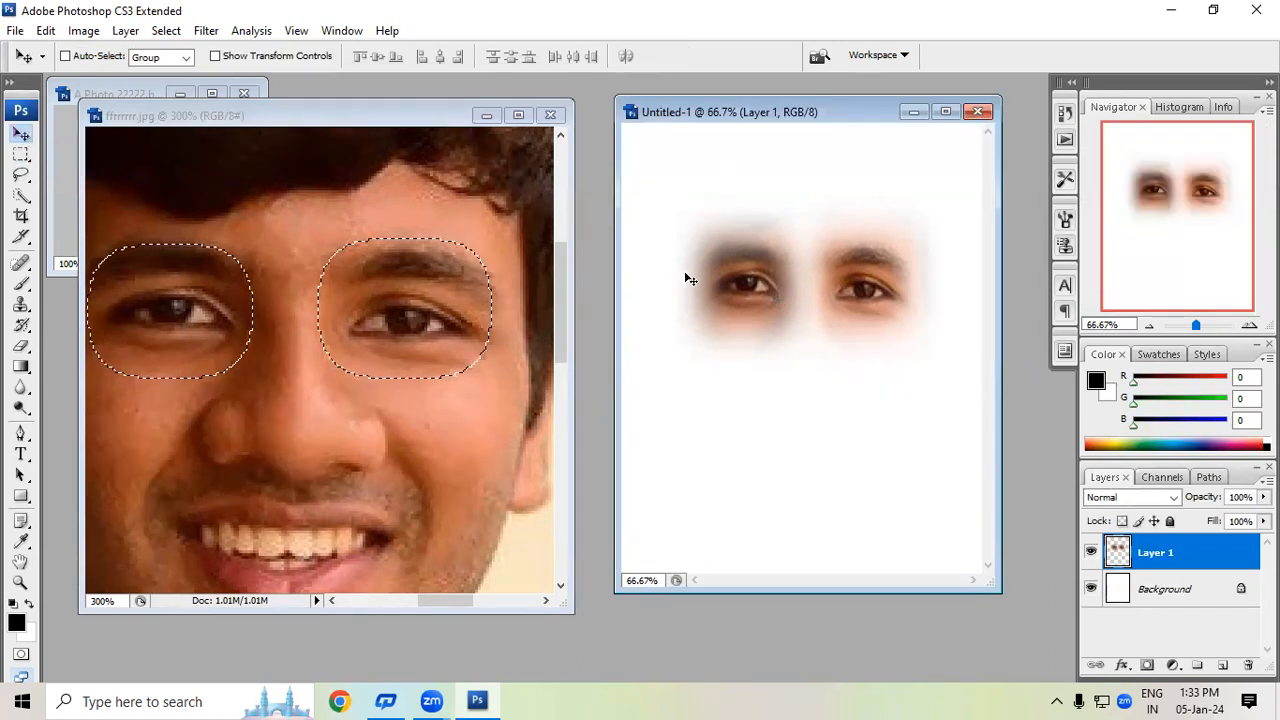
{"action": "key", "text": "ctrl+z"}
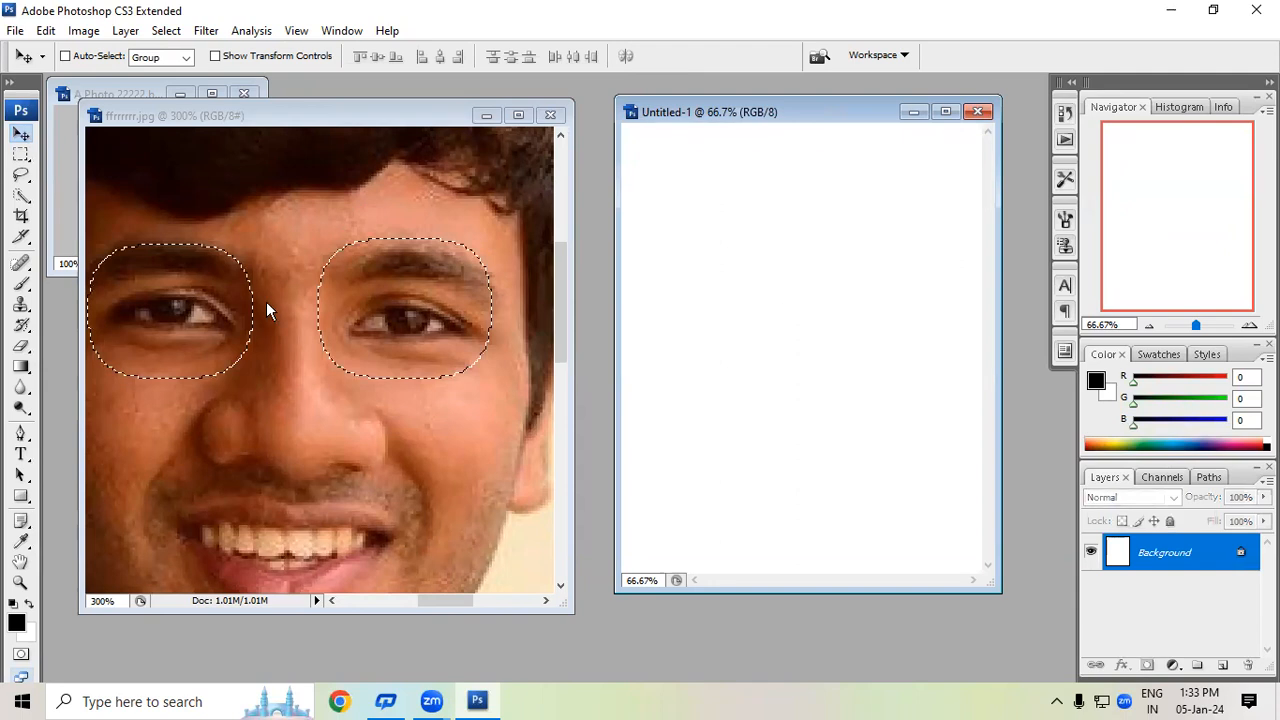
Step: Move and widen the ffrrrrrr.jpg window around the face, and deselect both eyes
{"action": "left_click", "coordinate": [213, 200]}
{"action": "left_click_drag", "start_coordinate": [242, 116], "coordinate": [305, 112]}
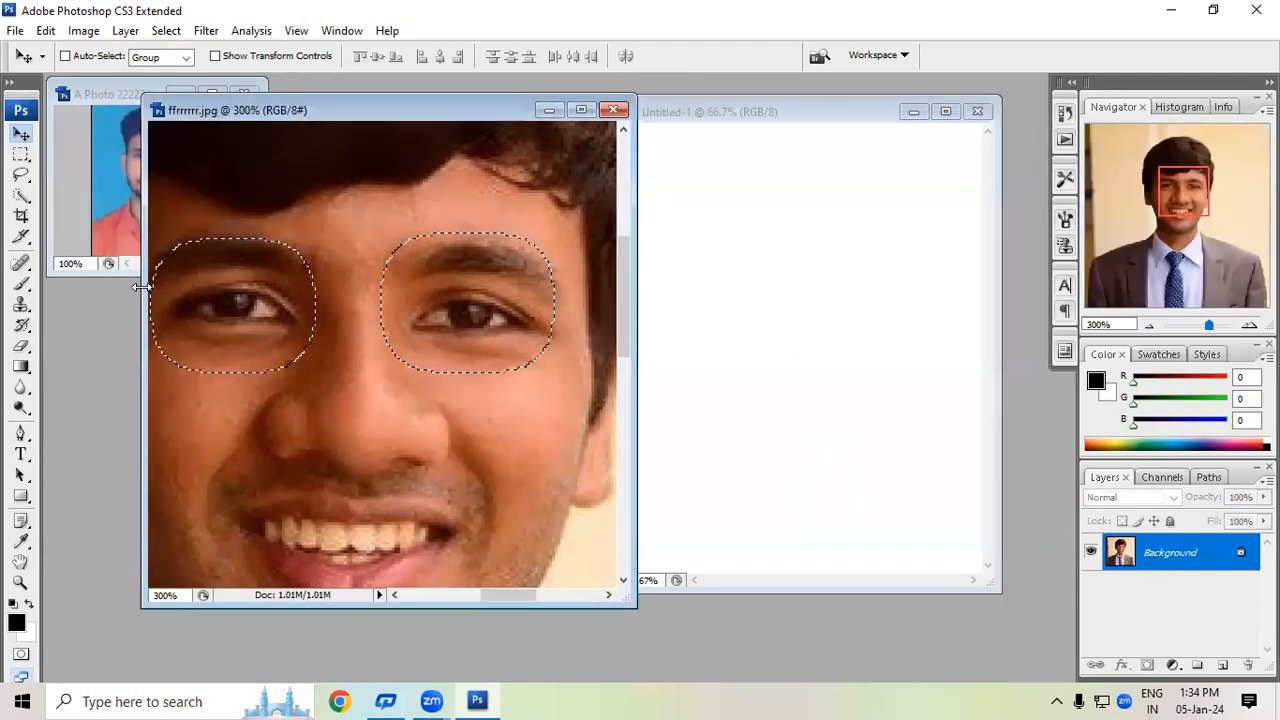
{"action": "left_click_drag", "start_coordinate": [143, 280], "coordinate": [102, 283]}
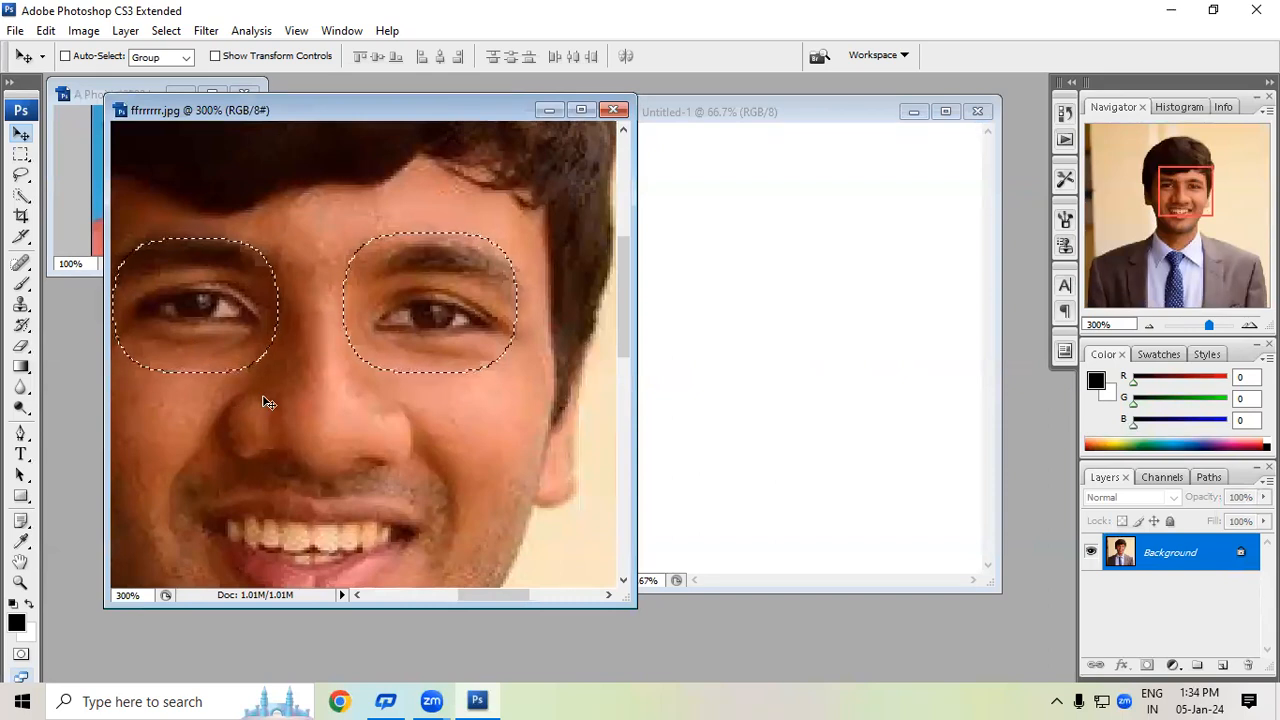
{"action": "left_click_drag", "start_coordinate": [264, 398], "coordinate": [297, 397]}
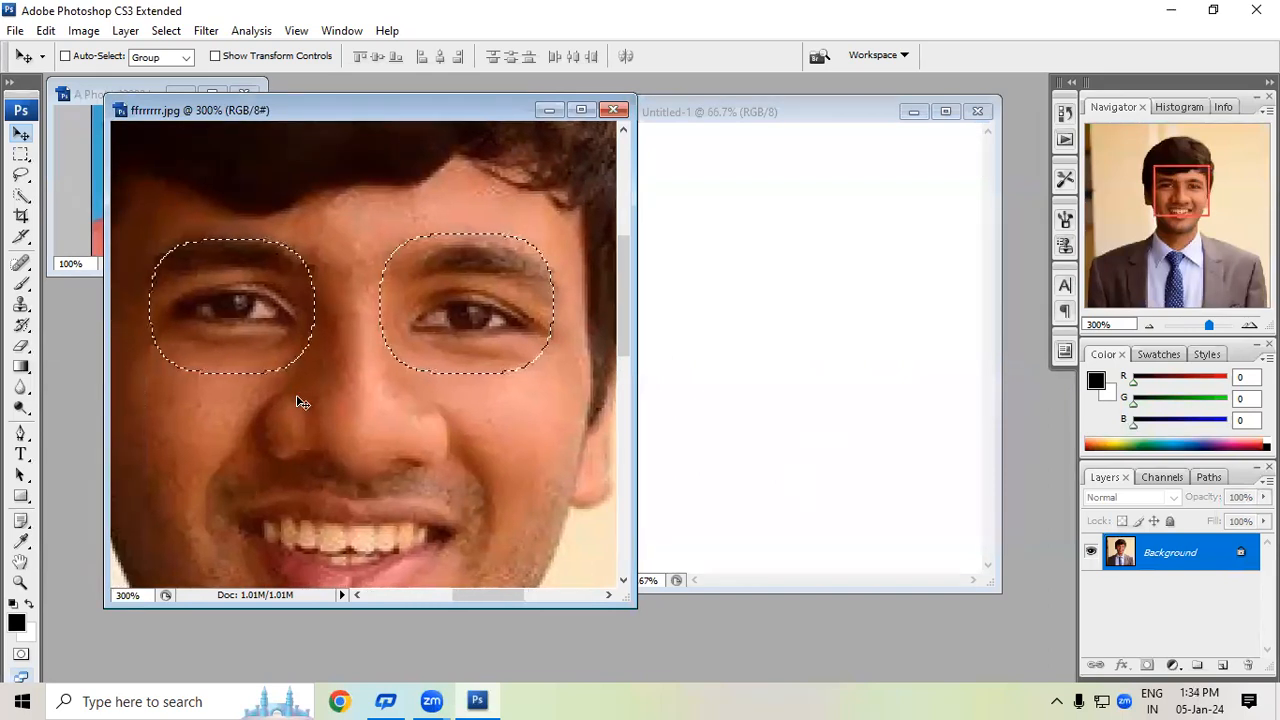
{"action": "key", "text": "ctrl+d"}
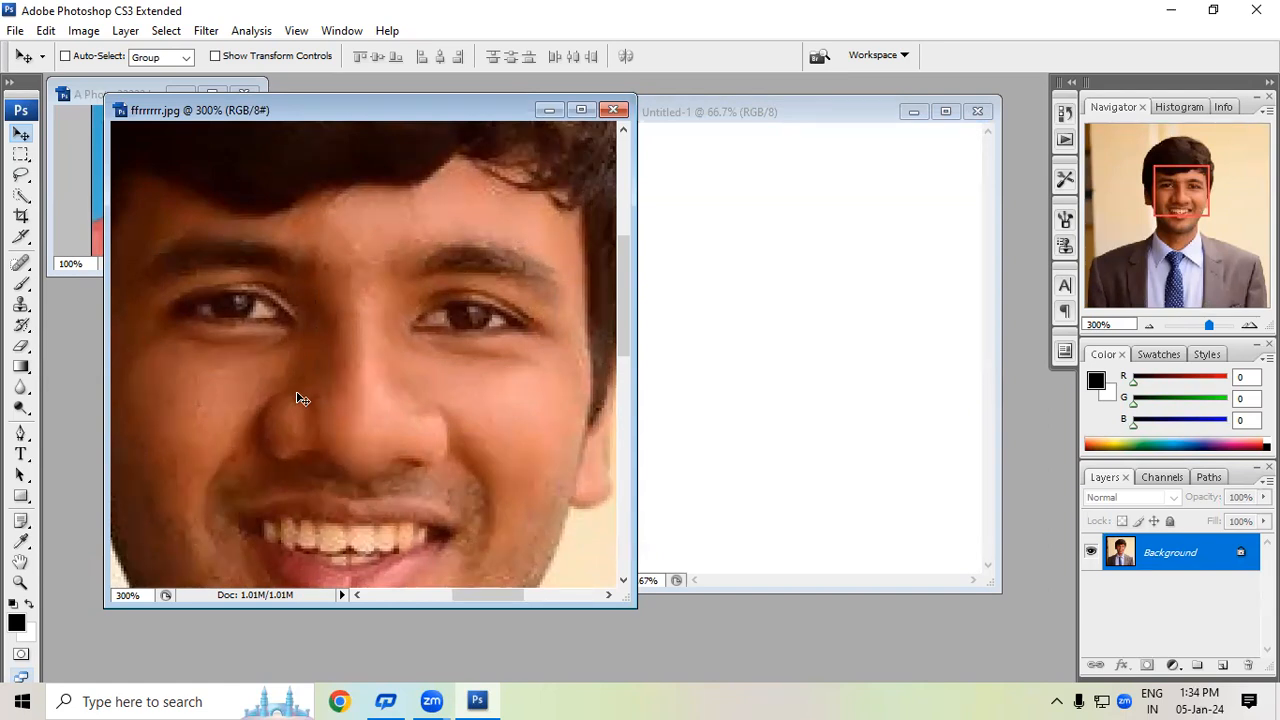
Step: Select both eyes with the Rectangular Marquee in Add to selection mode, and subtract the area beneath the right-hand eye
{"action": "left_click", "coordinate": [22, 155]}
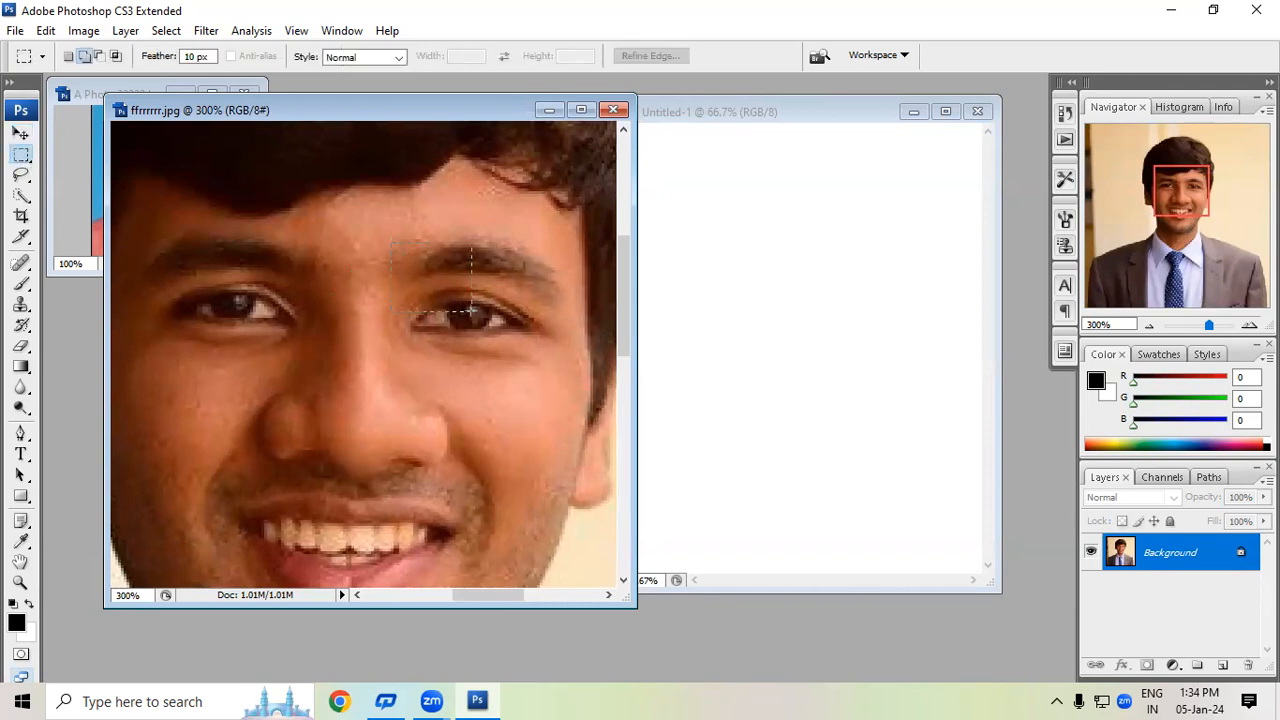
{"action": "left_click_drag", "start_coordinate": [531, 349], "coordinate": [556, 379]}
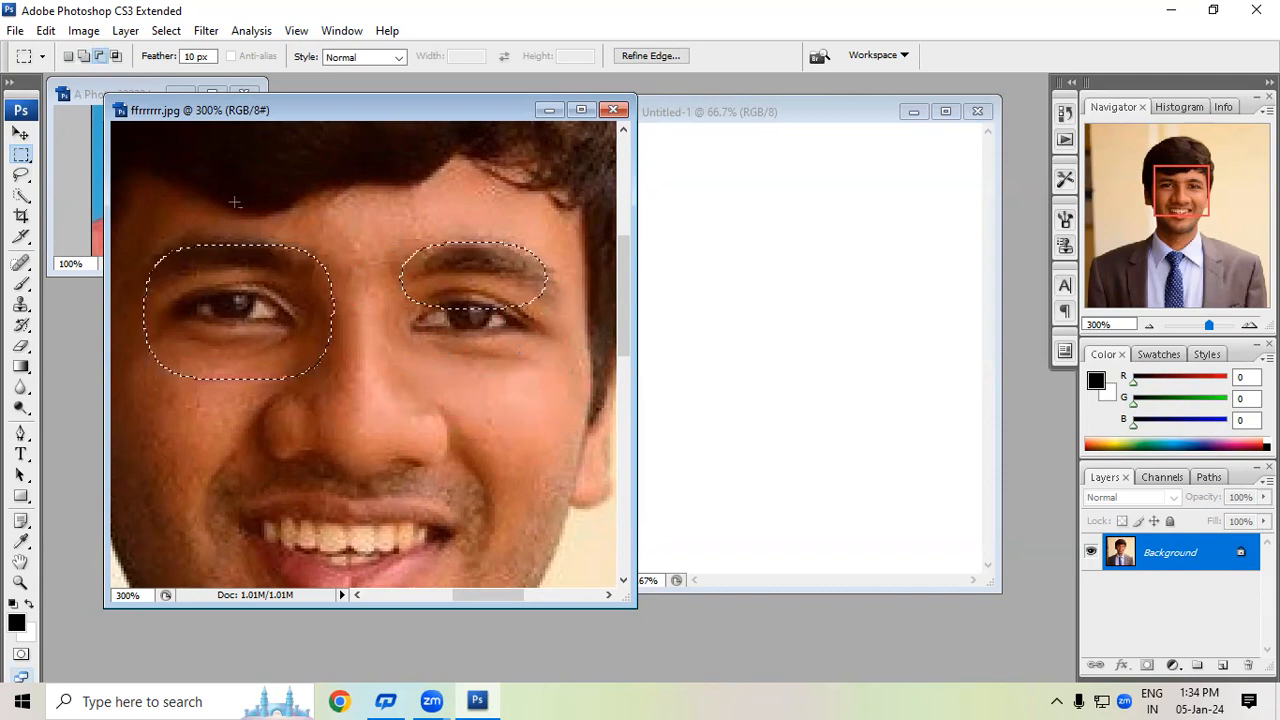
{"action": "left_click", "coordinate": [84, 56]}
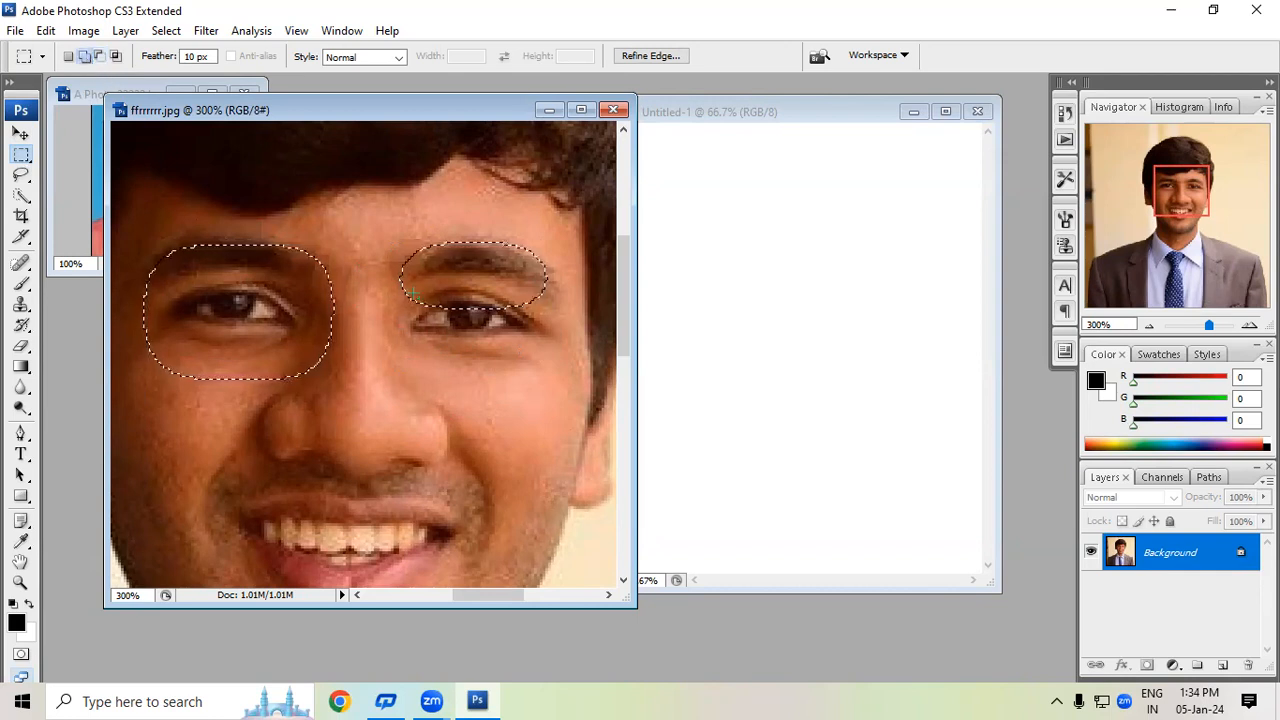
{"action": "left_click_drag", "start_coordinate": [562, 404], "coordinate": [562, 404]}
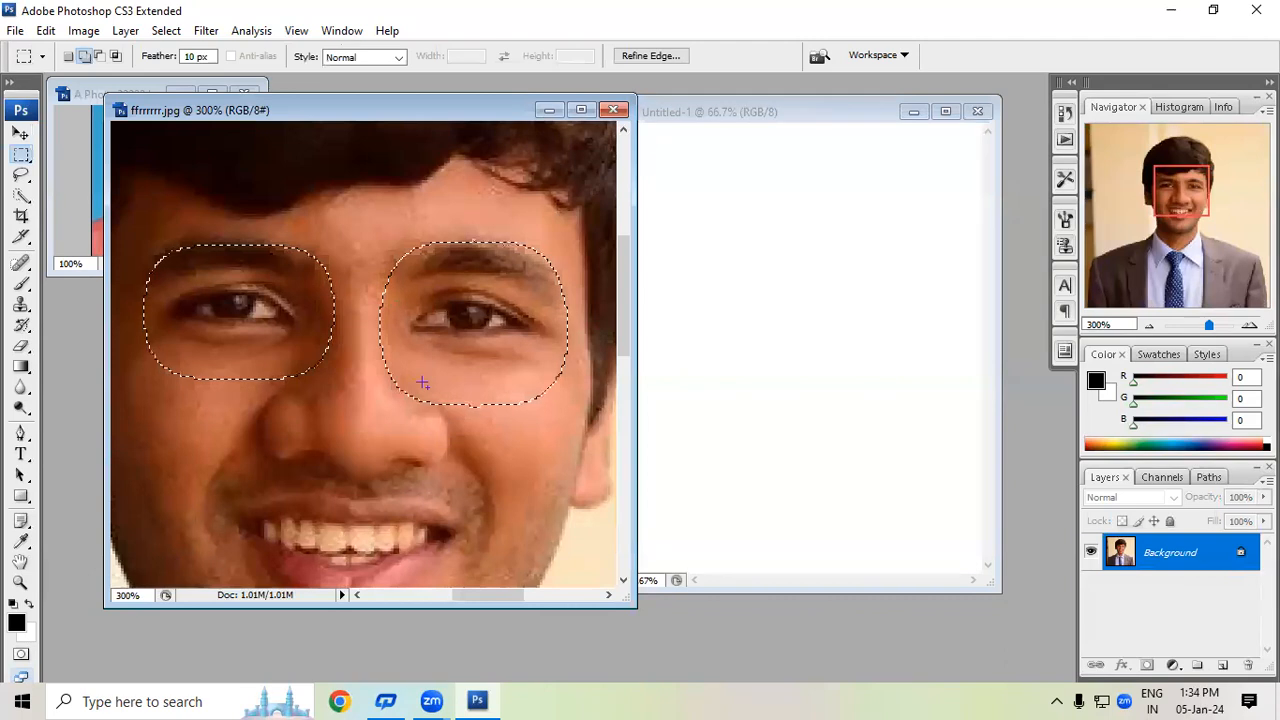
{"action": "left_click", "coordinate": [100, 57]}
{"action": "left_click_drag", "start_coordinate": [582, 447], "coordinate": [581, 447]}
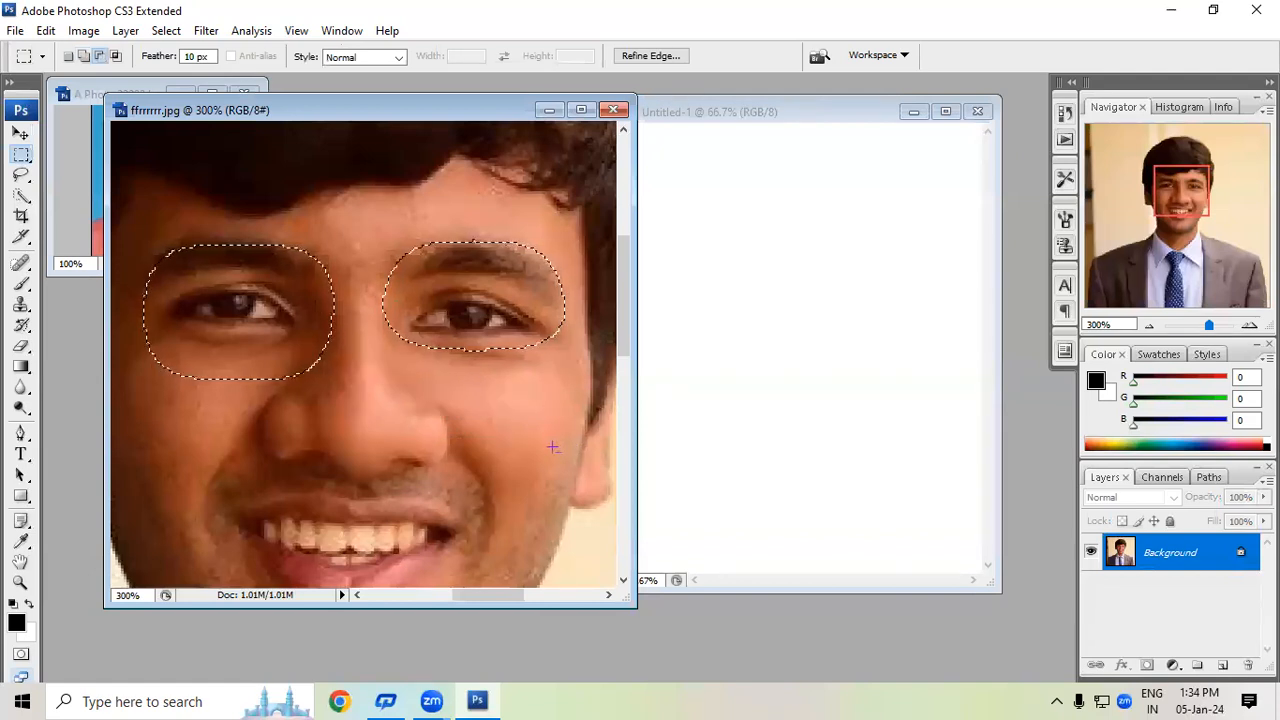
Step: Try Intersect with selection mode by drawing marquees over the right-hand eye and the nose bridge
{"action": "left_click", "coordinate": [117, 57]}
{"action": "left_click_drag", "start_coordinate": [425, 313], "coordinate": [510, 432]}
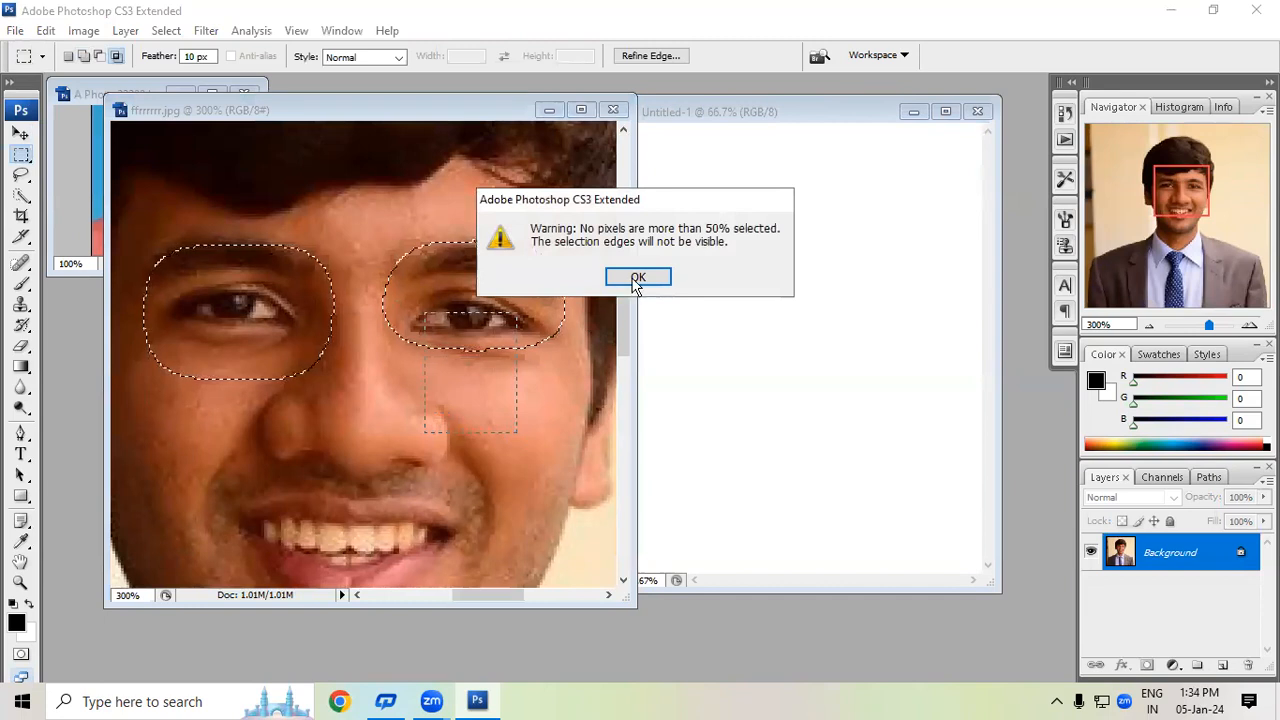
{"action": "left_click", "coordinate": [637, 278]}
{"action": "left_click_drag", "start_coordinate": [325, 355], "coordinate": [511, 393]}
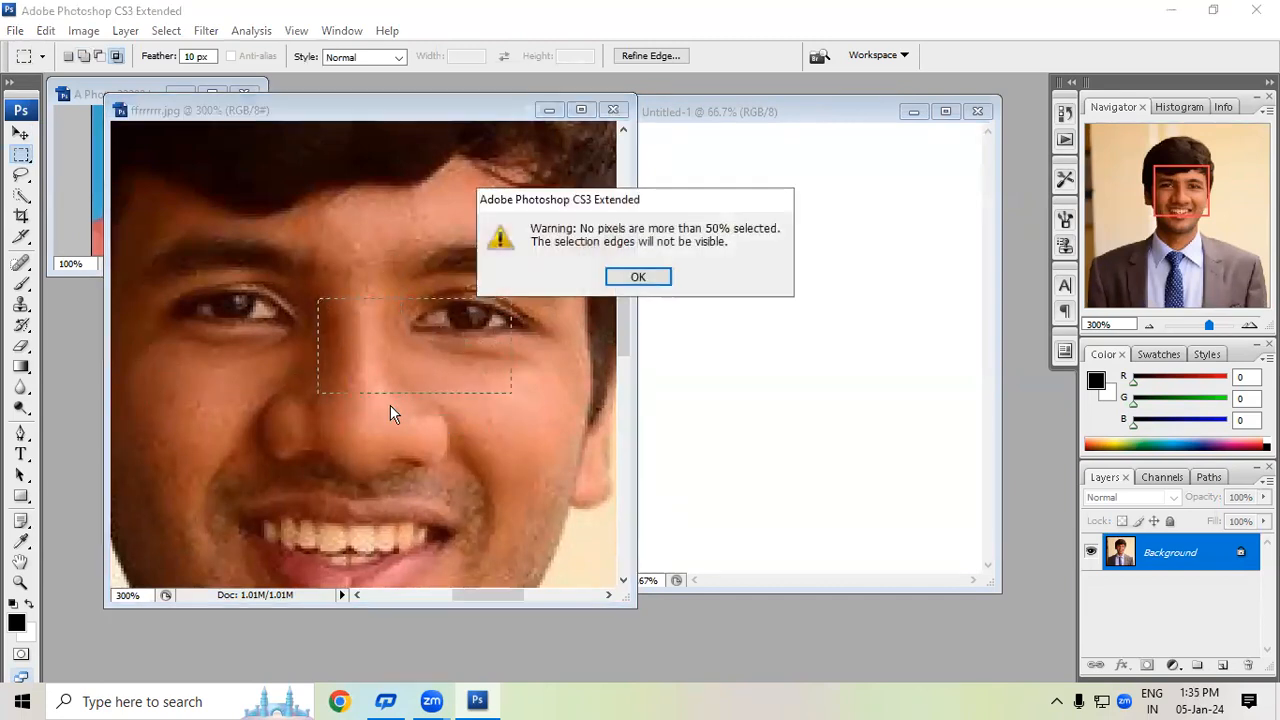
{"action": "left_click", "coordinate": [638, 275]}
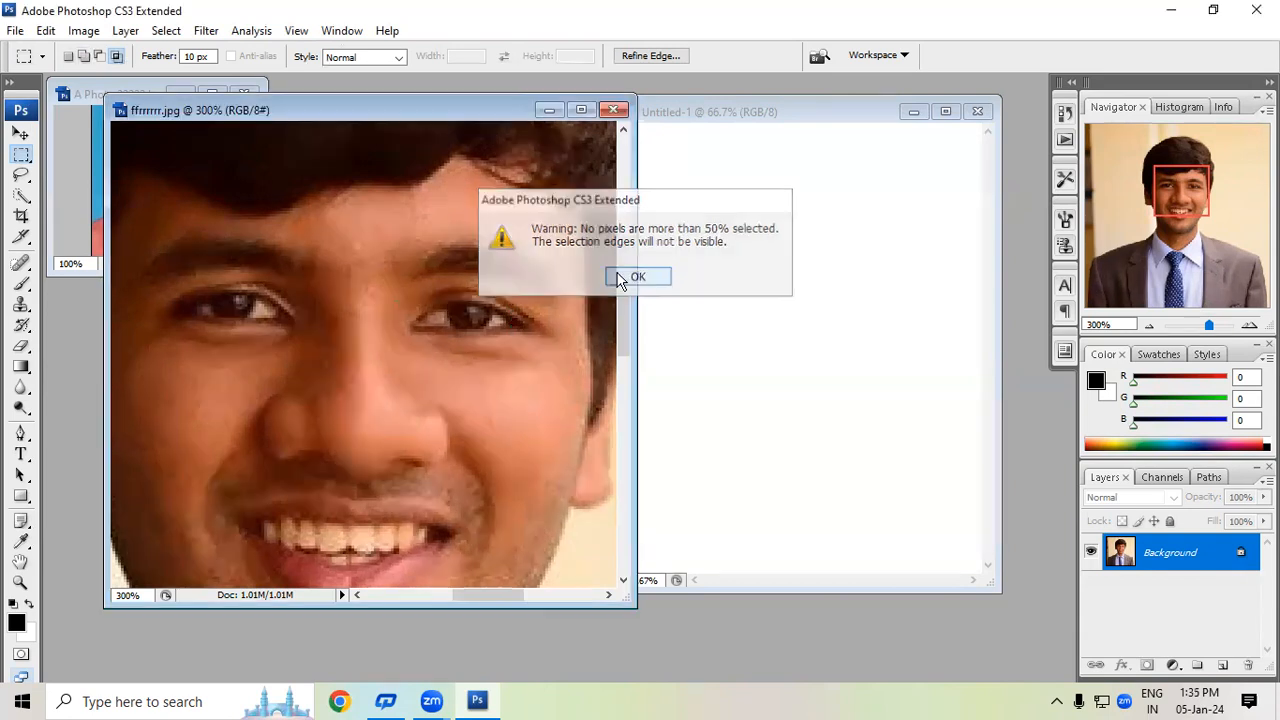
{"action": "left_click_drag", "start_coordinate": [510, 314], "coordinate": [521, 318]}
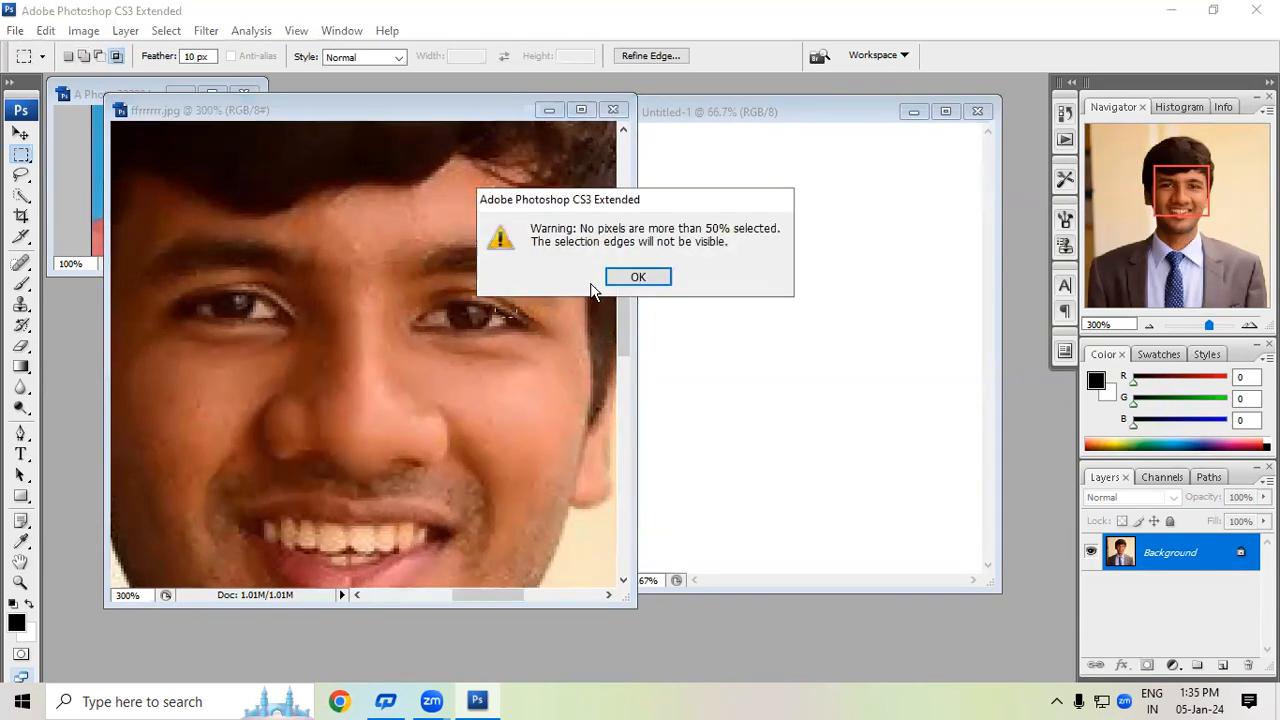
{"action": "left_click", "coordinate": [635, 277]}
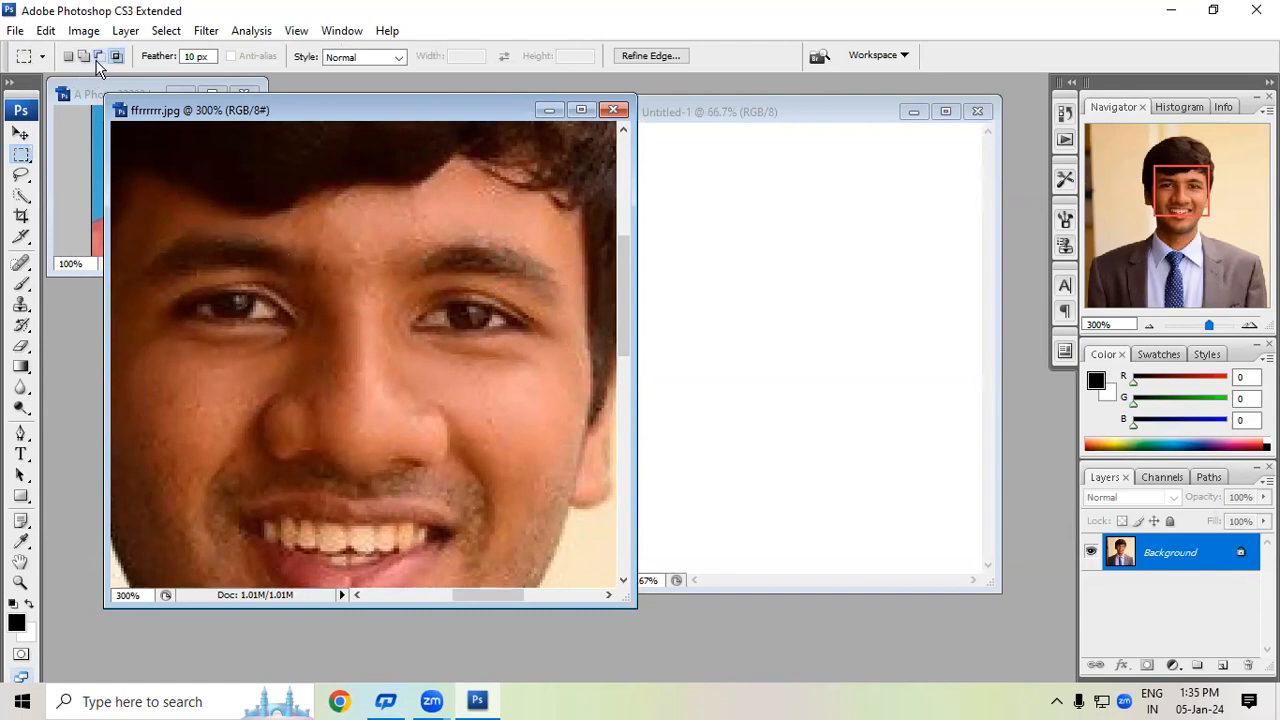
Step: In New selection mode, marquee the left-hand eye and replace that selection with one around the right-hand eye
{"action": "left_click", "coordinate": [67, 57]}
{"action": "left_click_drag", "start_coordinate": [238, 297], "coordinate": [302, 347]}
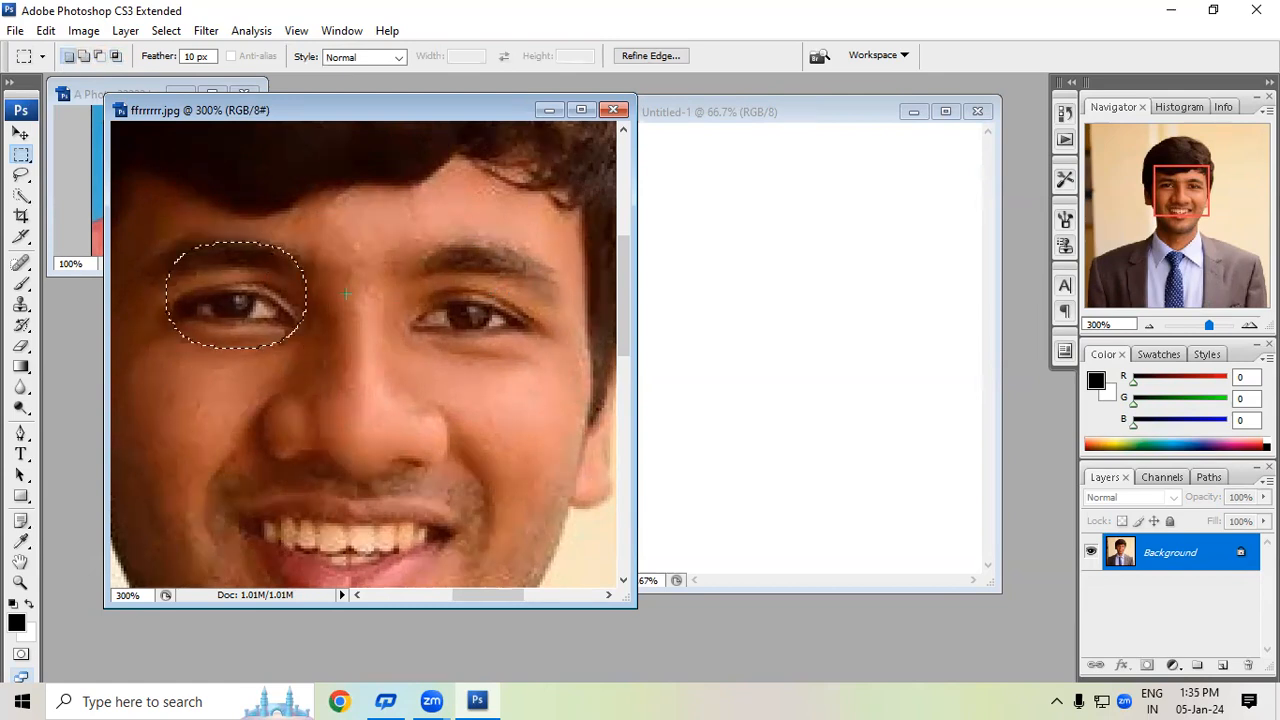
{"action": "left_click_drag", "start_coordinate": [452, 250], "coordinate": [450, 326]}
{"action": "left_click_drag", "start_coordinate": [520, 364], "coordinate": [537, 380]}
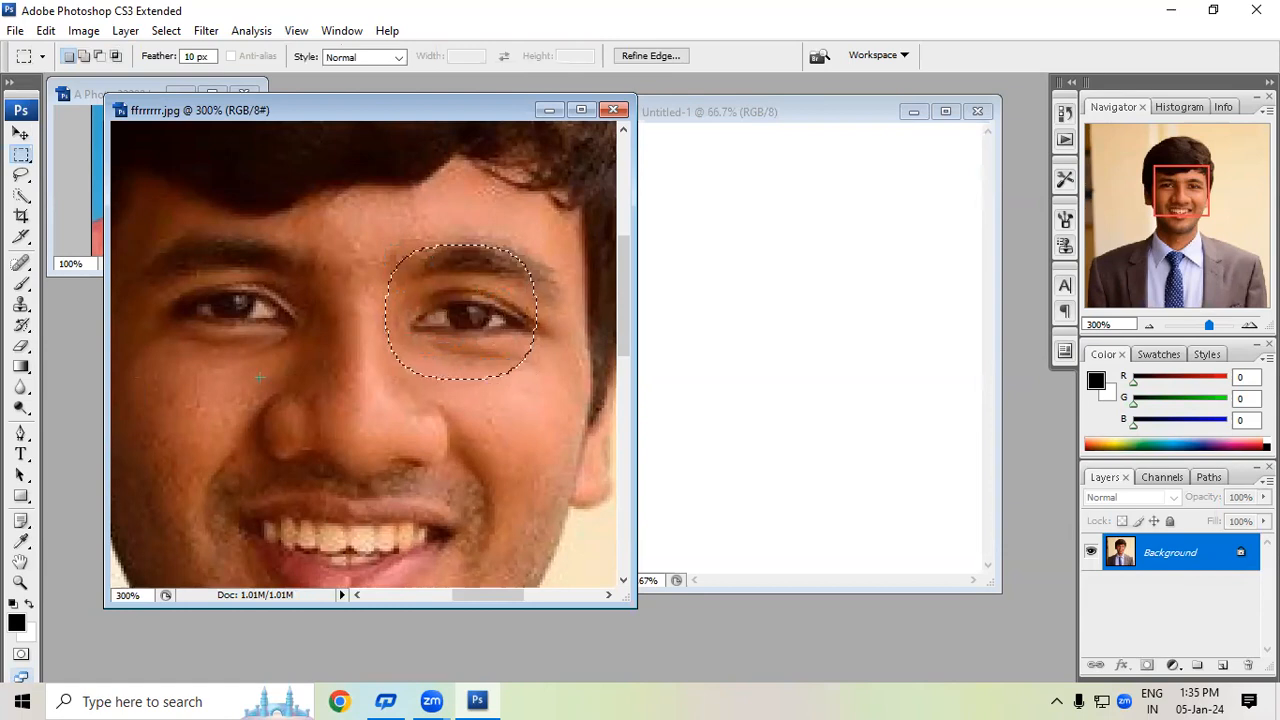
Step: Add the left-hand eye in Add to selection mode, clear the selection, and draw marquees around both eyes again
{"action": "left_click", "coordinate": [85, 57]}
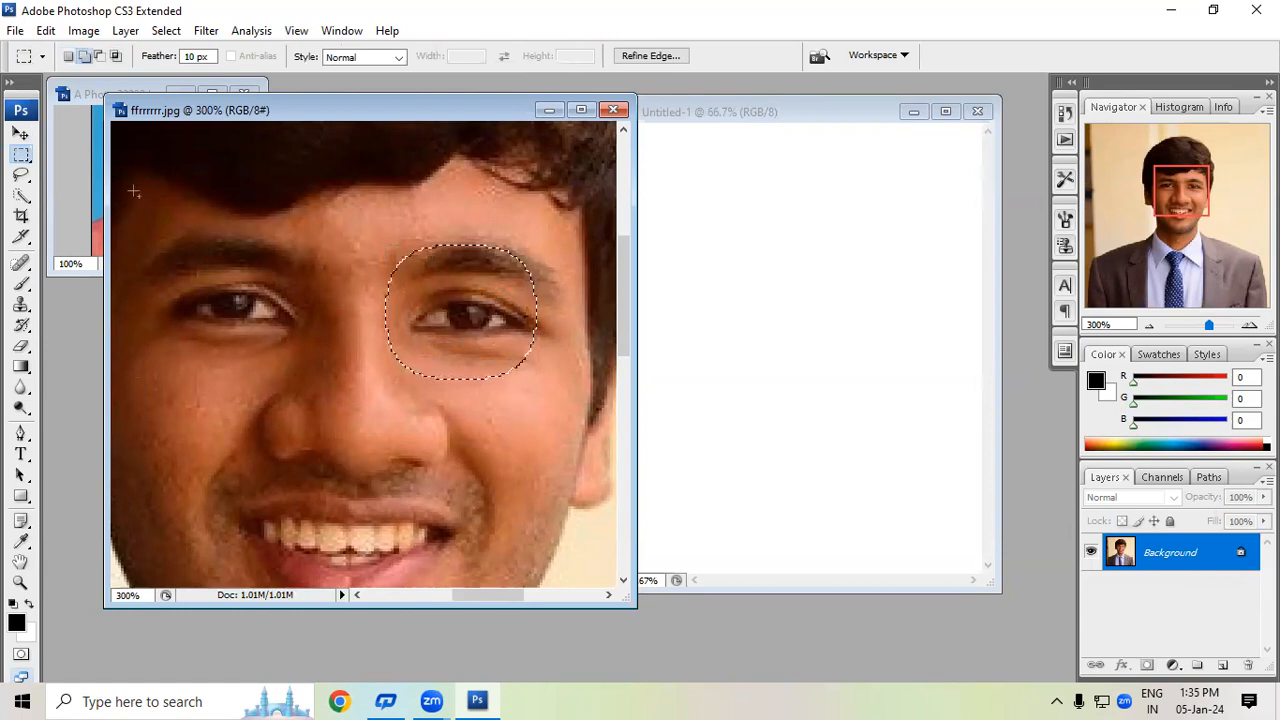
{"action": "left_click_drag", "start_coordinate": [145, 252], "coordinate": [303, 384]}
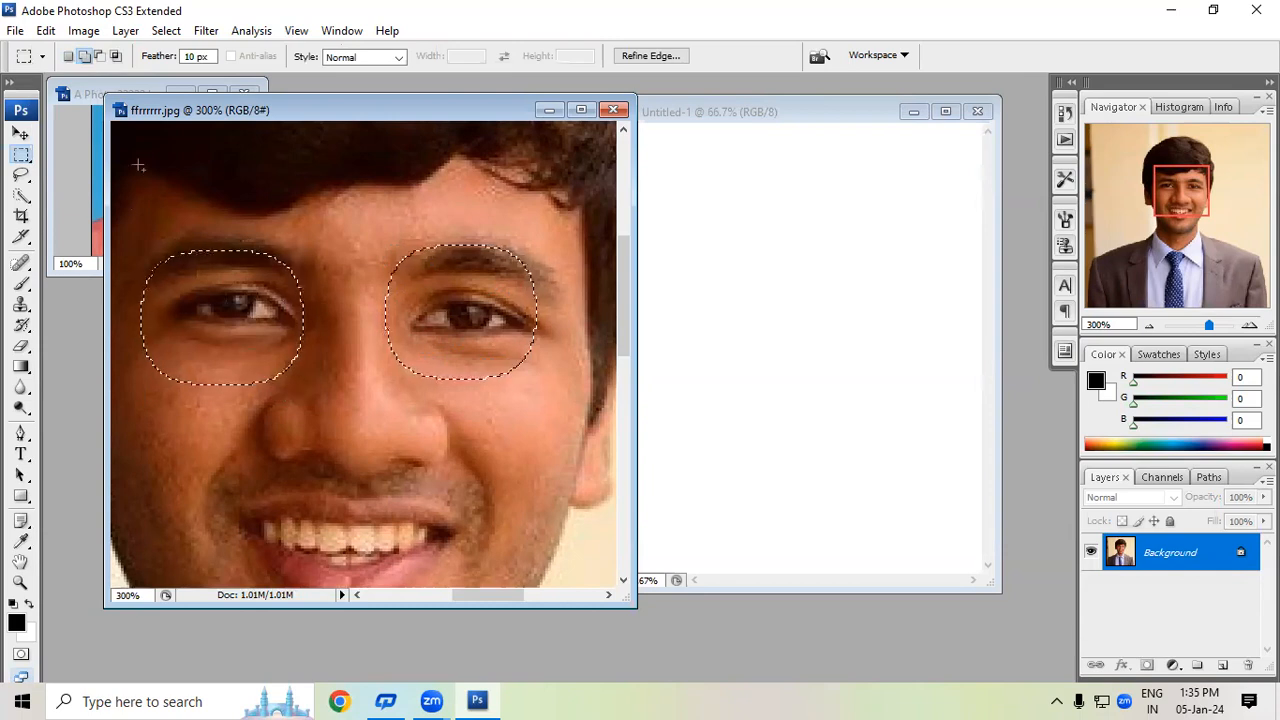
{"action": "left_click", "coordinate": [340, 418]}
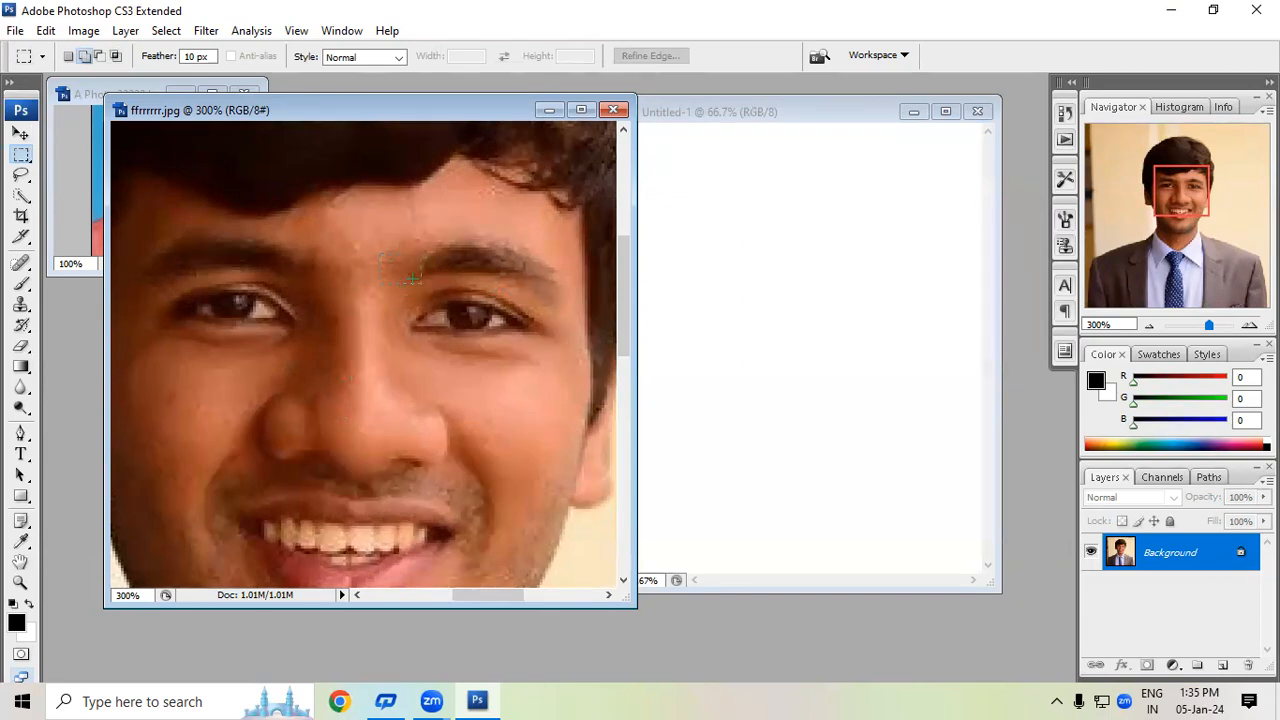
{"action": "left_click_drag", "start_coordinate": [556, 370], "coordinate": [556, 370]}
{"action": "left_click_drag", "start_coordinate": [322, 370], "coordinate": [320, 371]}
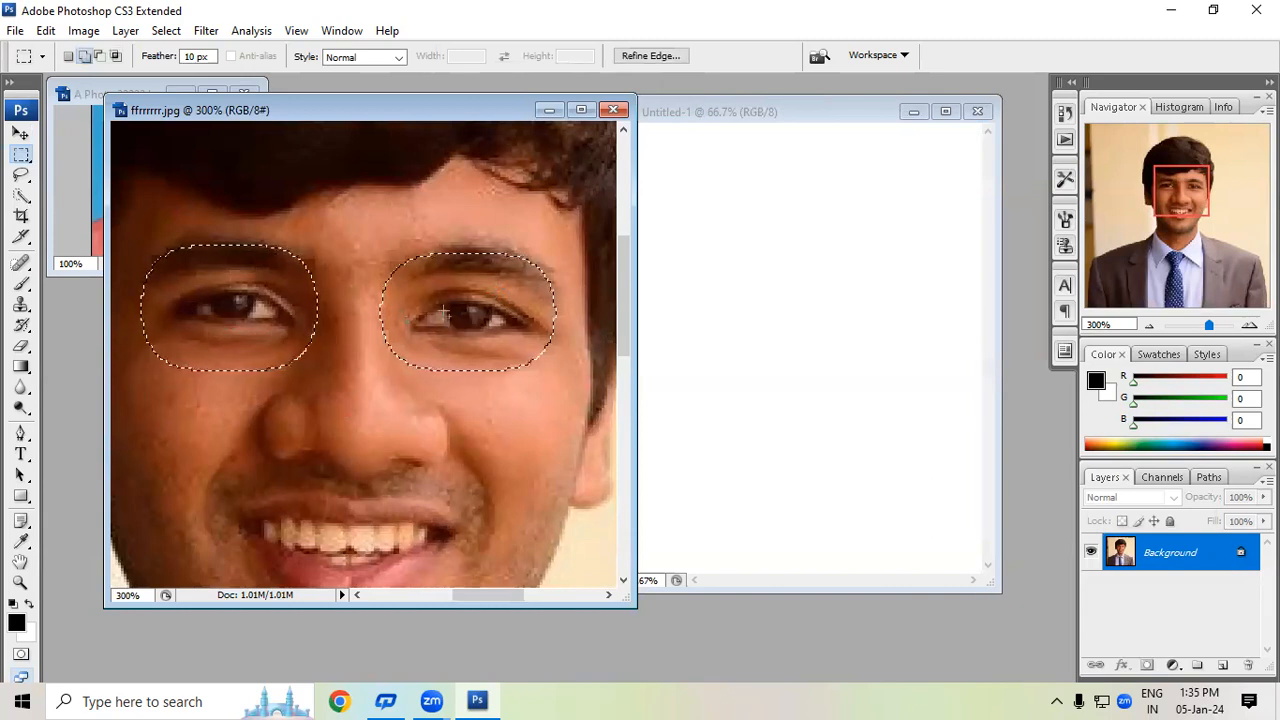
Step: Remove first the right-hand eye and then the left-hand eye from the selection using Subtract from selection mode
{"action": "left_click", "coordinate": [101, 58]}
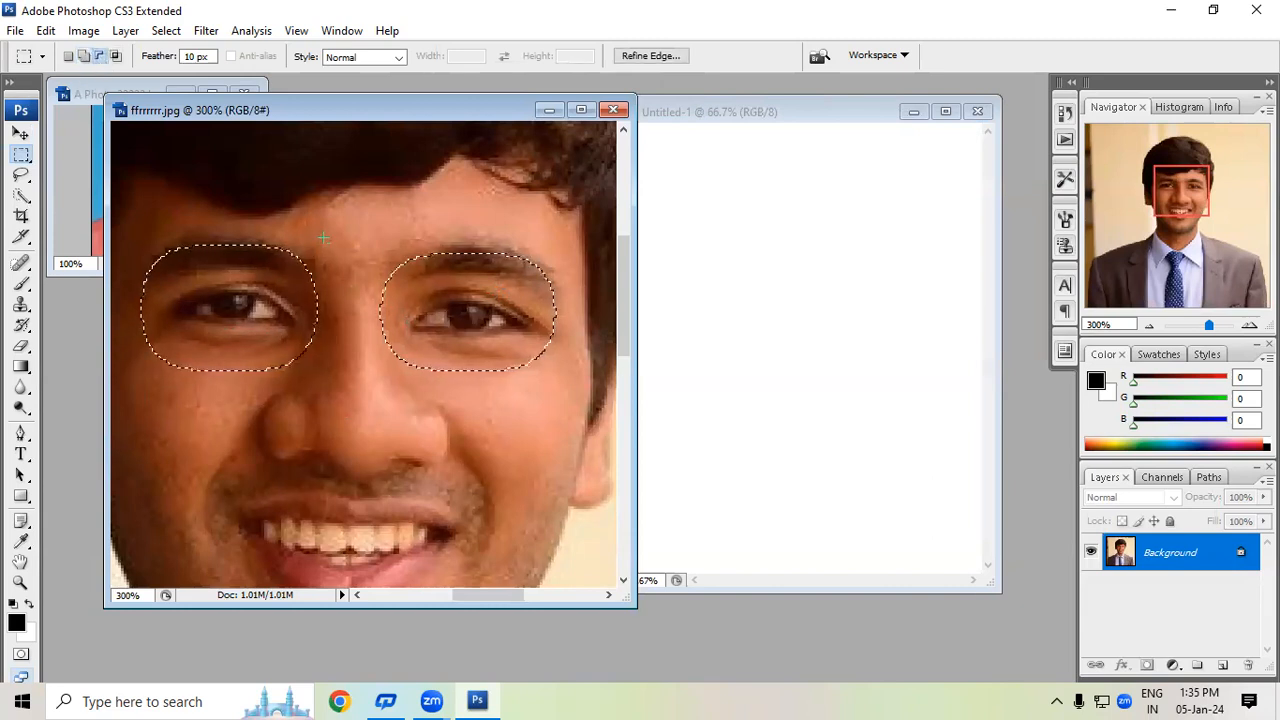
{"action": "left_click_drag", "start_coordinate": [535, 412], "coordinate": [590, 418]}
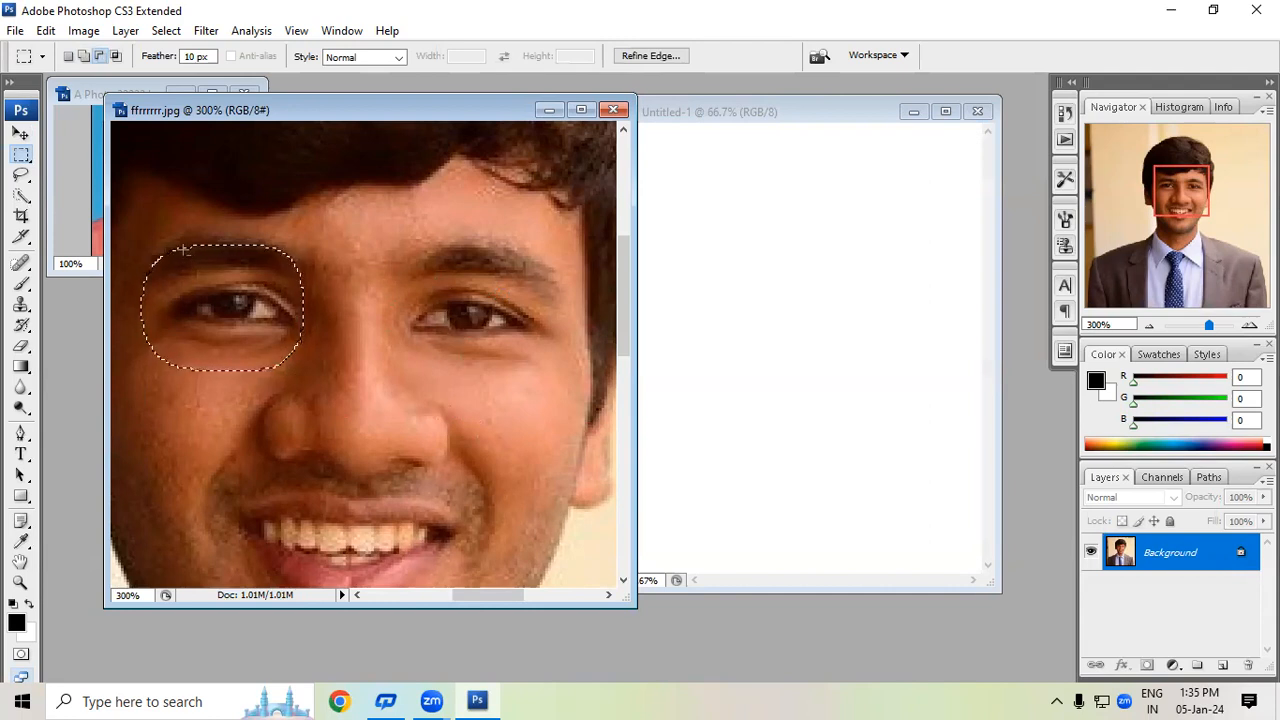
{"action": "left_click_drag", "start_coordinate": [132, 216], "coordinate": [345, 401]}
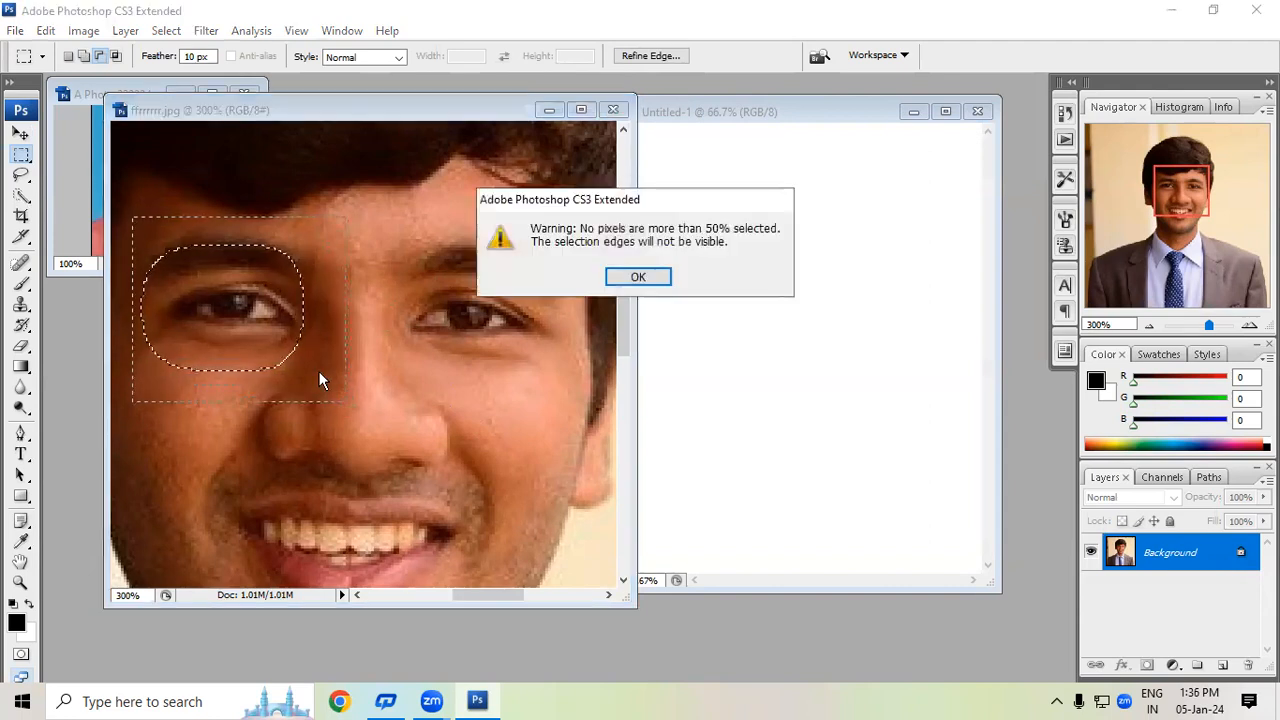
{"action": "left_click", "coordinate": [636, 277]}
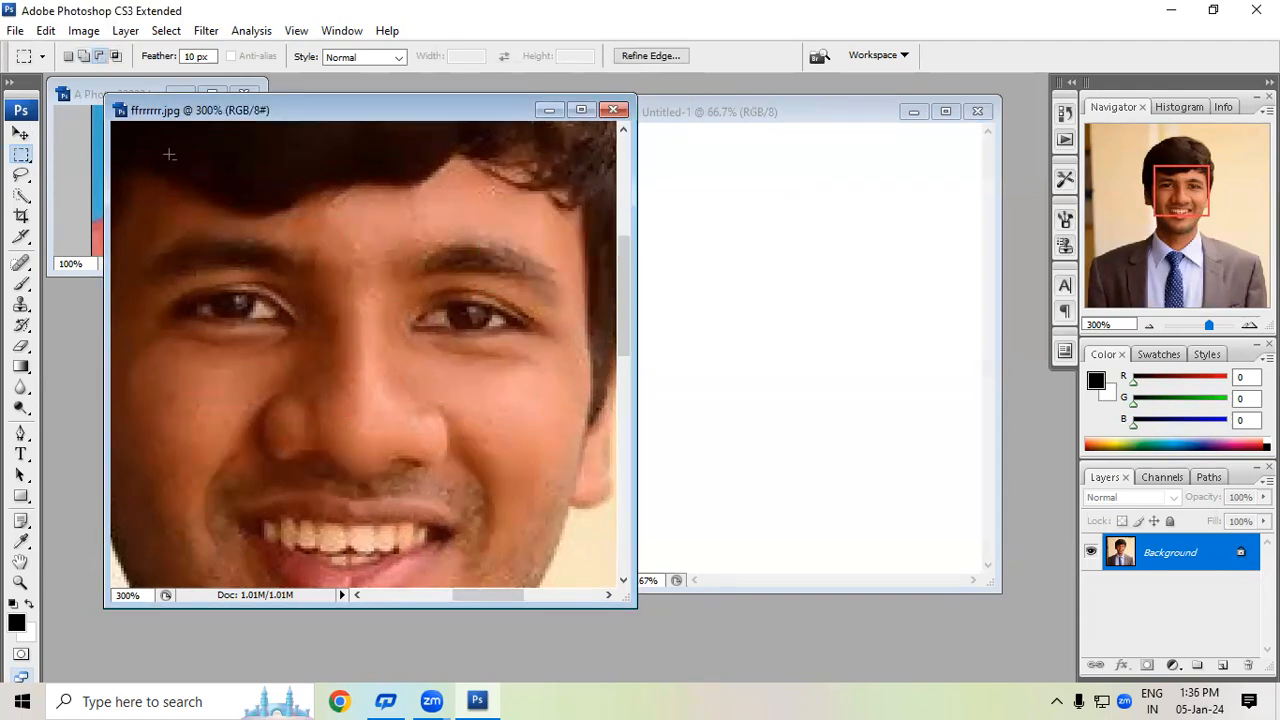
Step: Try drawing Subtract from selection marquees over the left-hand eye and the nose without an existing selection
{"action": "left_click", "coordinate": [911, 597]}
{"action": "left_click", "coordinate": [420, 333]}
{"action": "left_click_drag", "start_coordinate": [268, 247], "coordinate": [383, 367]}
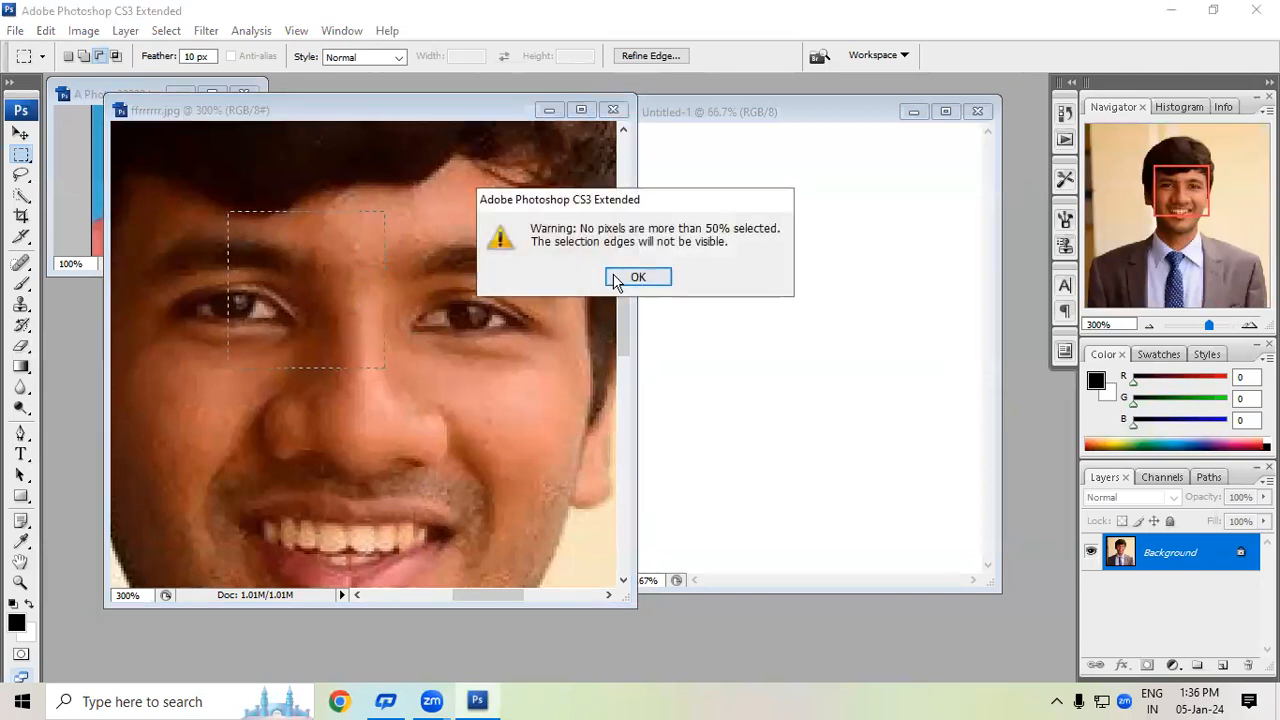
{"action": "left_click", "coordinate": [625, 277]}
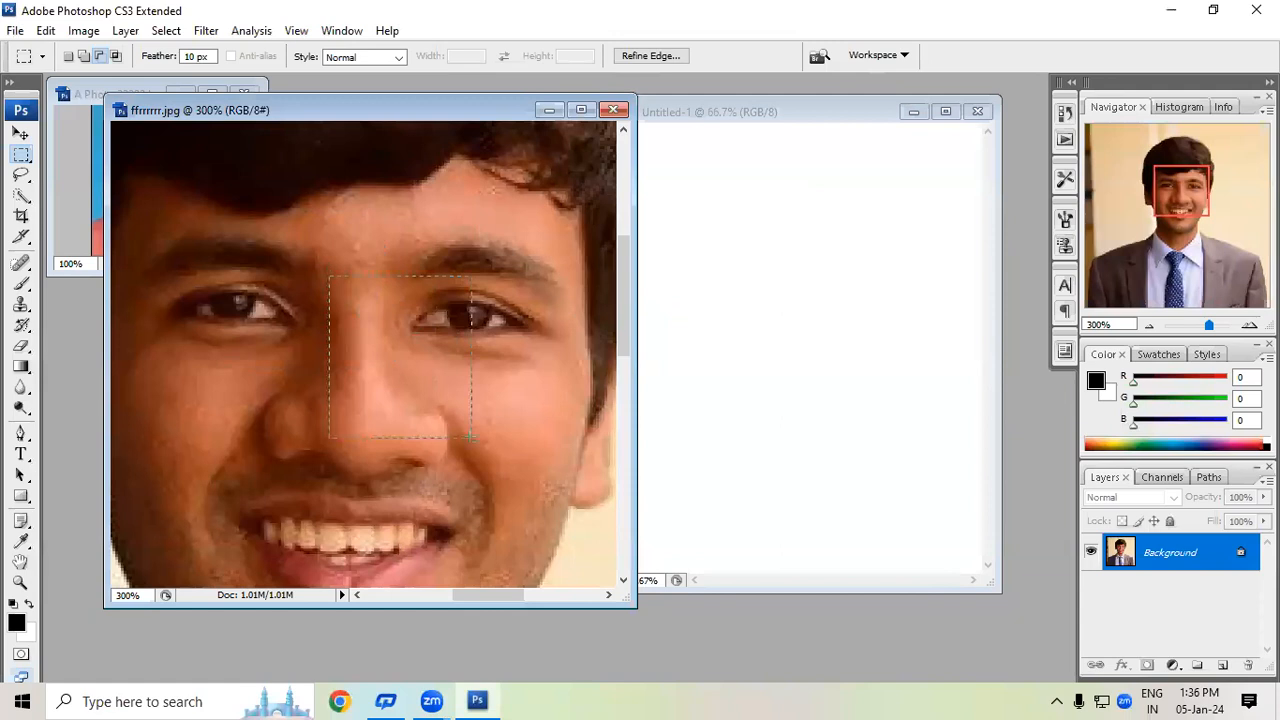
{"action": "left_click_drag", "start_coordinate": [470, 437], "coordinate": [474, 440]}
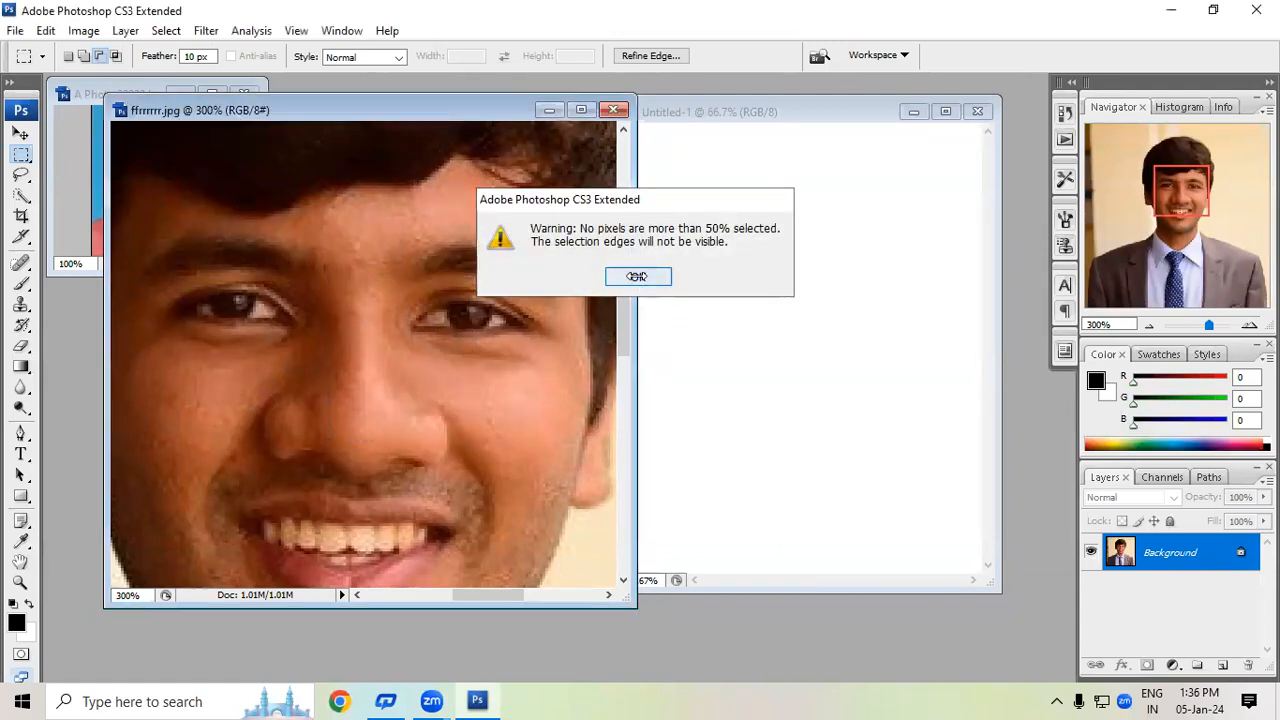
{"action": "left_click", "coordinate": [640, 277]}
Step: Marquee the area between the eyes in Add to selection mode, copy it into Untitled-1, and undo the copy
{"action": "left_click", "coordinate": [84, 57]}
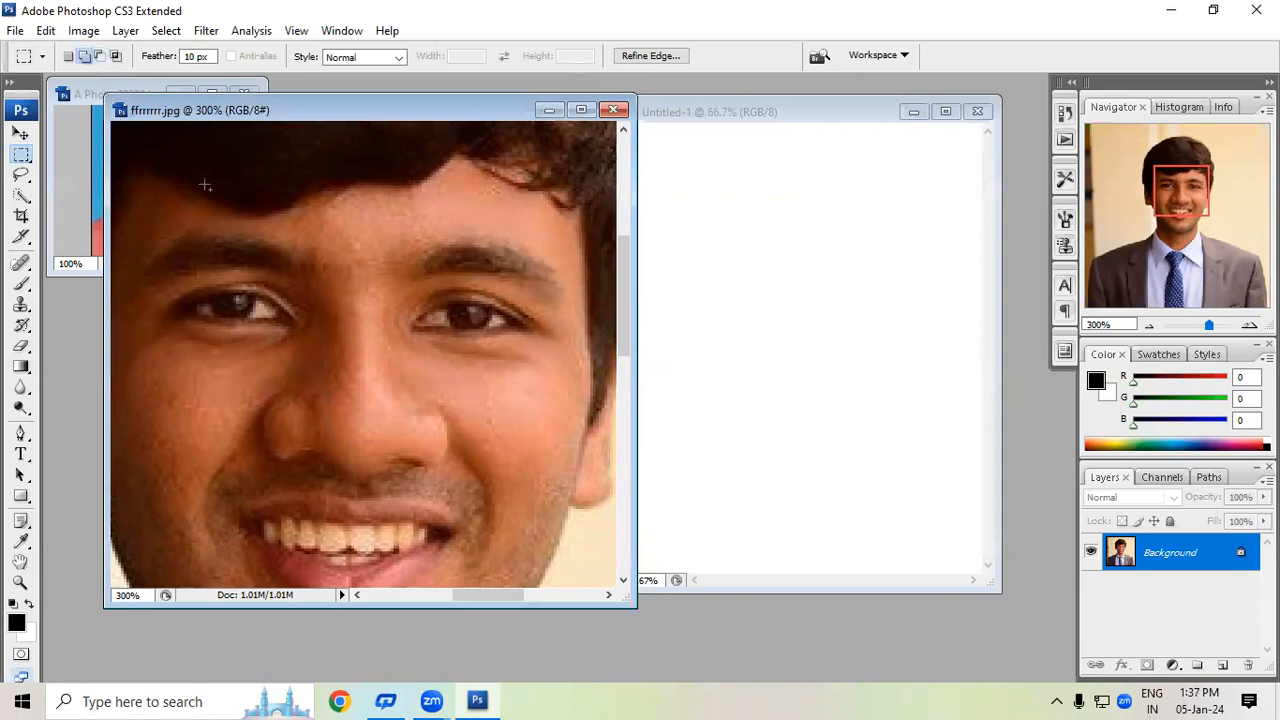
{"action": "left_click_drag", "start_coordinate": [384, 345], "coordinate": [430, 398]}
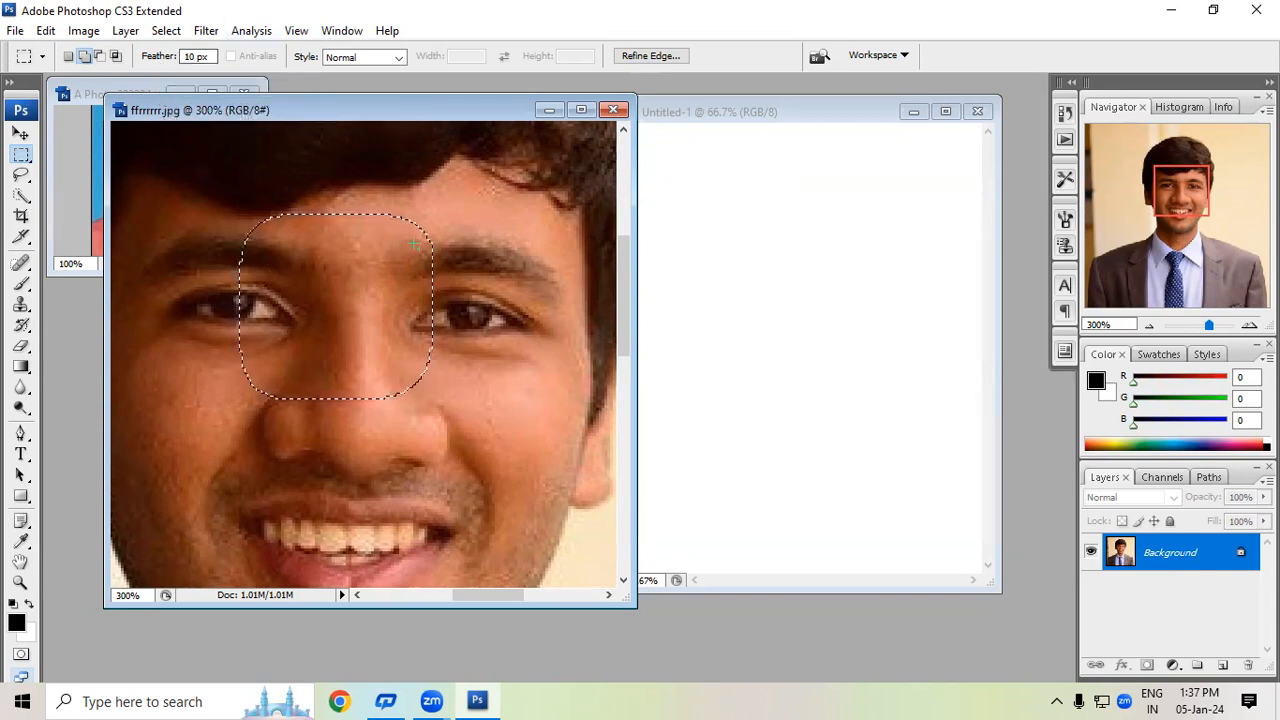
{"action": "left_click", "coordinate": [21, 133]}
{"action": "left_click_drag", "start_coordinate": [257, 285], "coordinate": [765, 400]}
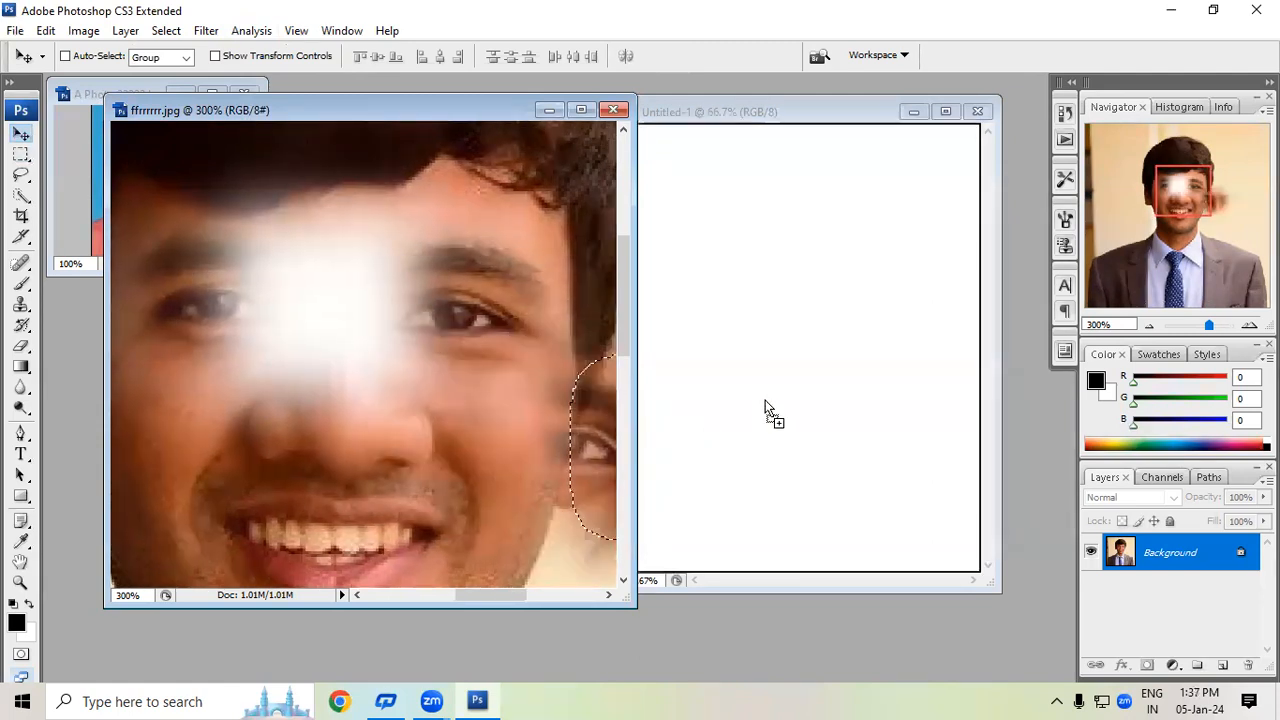
{"action": "left_click_drag", "start_coordinate": [776, 304], "coordinate": [757, 294]}
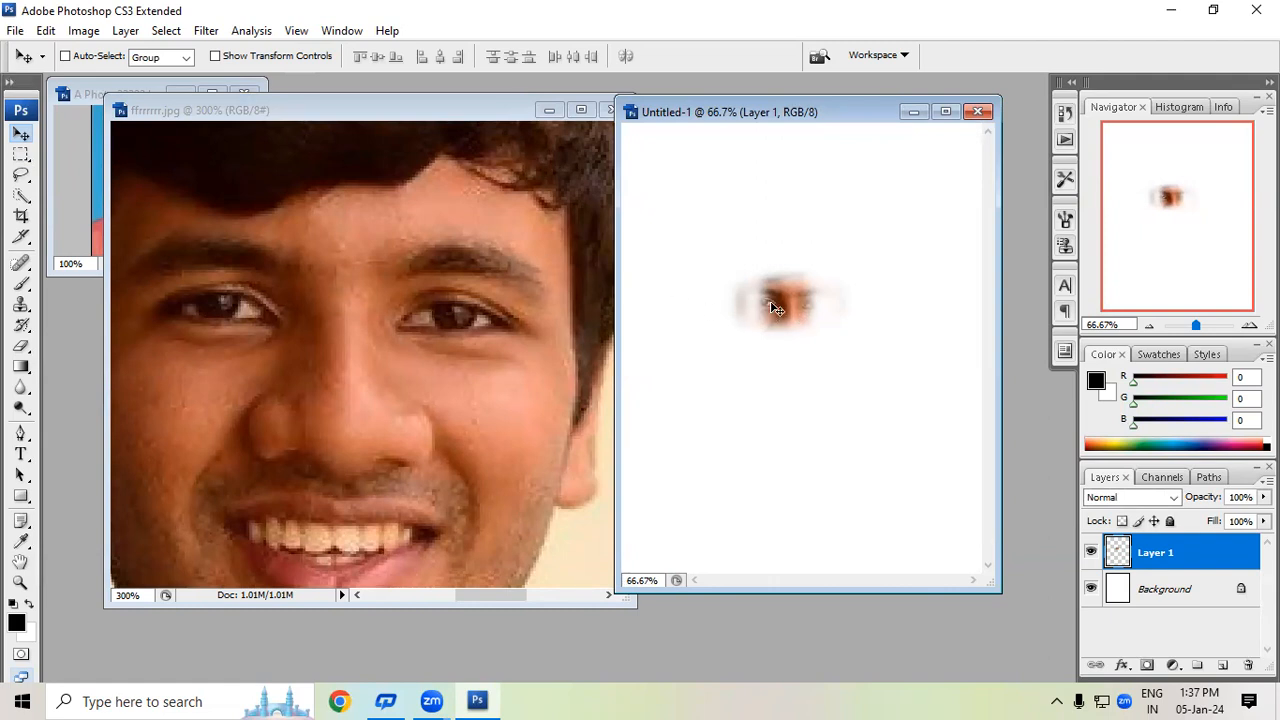
{"action": "key", "text": "ctrl+z"}
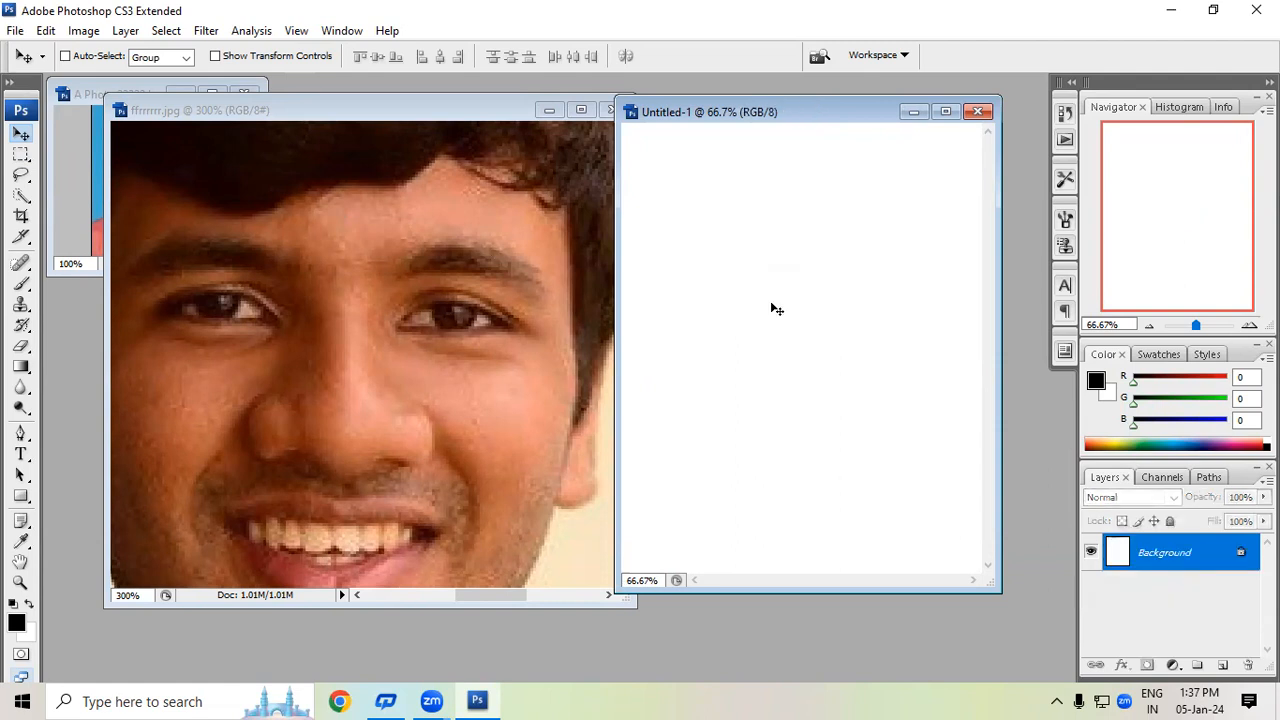
Step: Return to ffrrrrrr.jpg and set the Rectangular Marquee's Feather to 0 px
{"action": "left_click", "coordinate": [388, 324]}
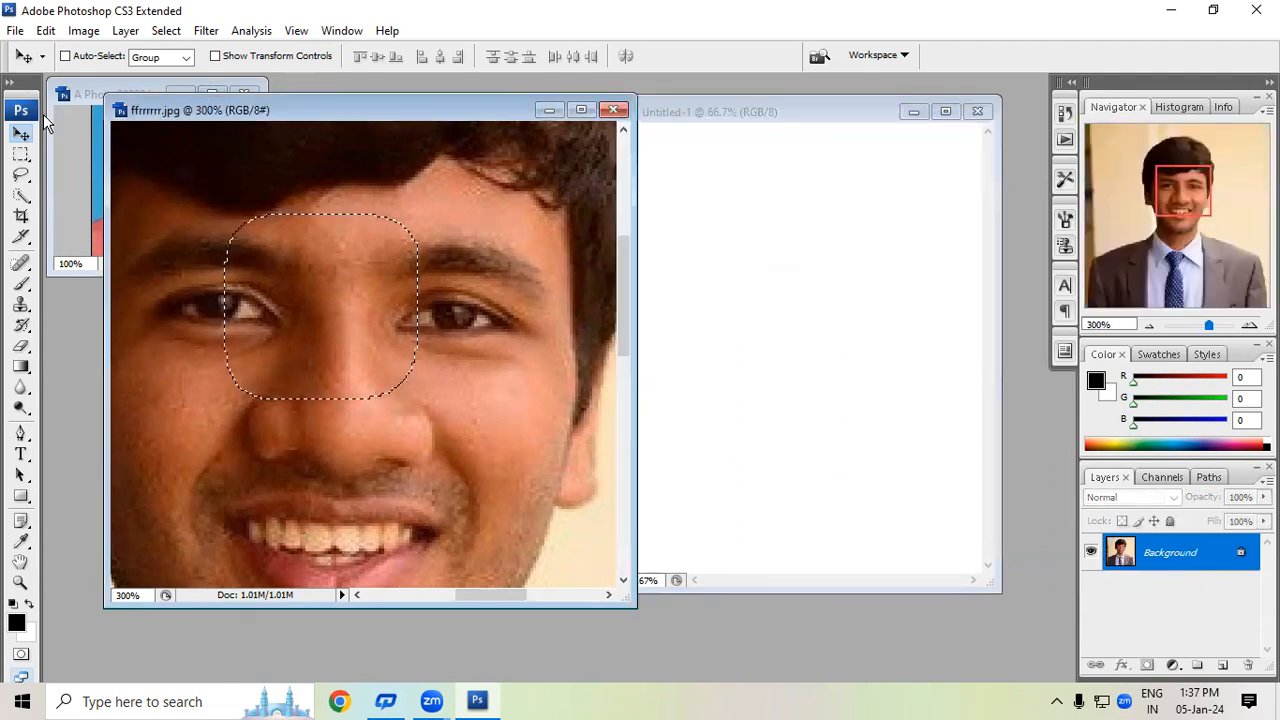
{"action": "left_click", "coordinate": [21, 155]}
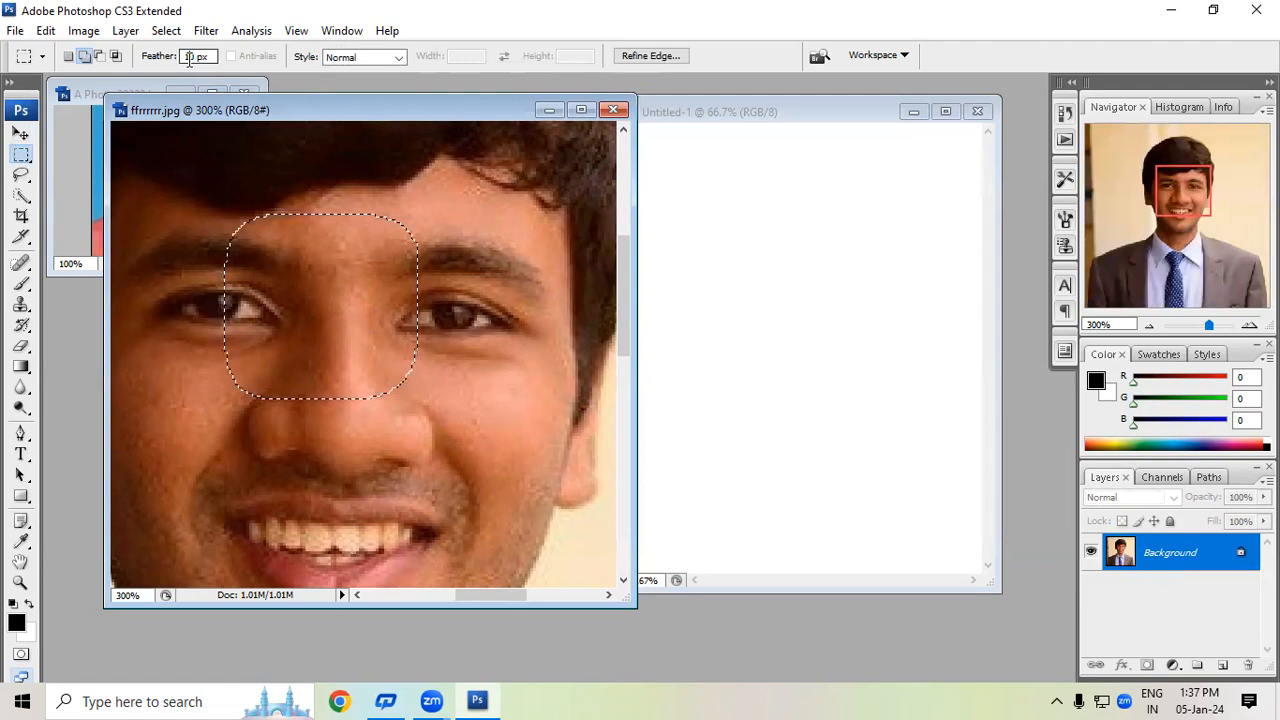
{"action": "key", "text": "BackSpace"}
Step: Move the selected patch between the eyes over the right-hand eye, and undo the move
{"action": "left_click", "coordinate": [21, 133]}
{"action": "left_click_drag", "start_coordinate": [280, 266], "coordinate": [380, 323]}
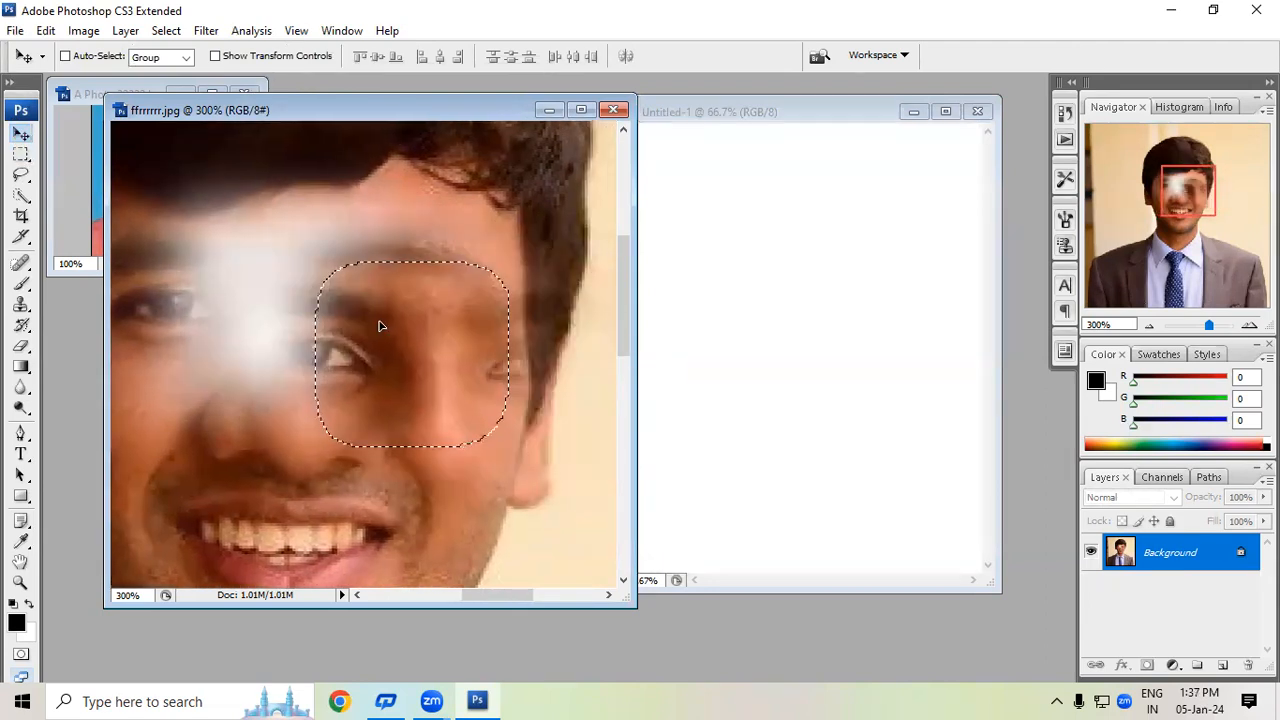
{"action": "key", "text": "ctrl+z"}
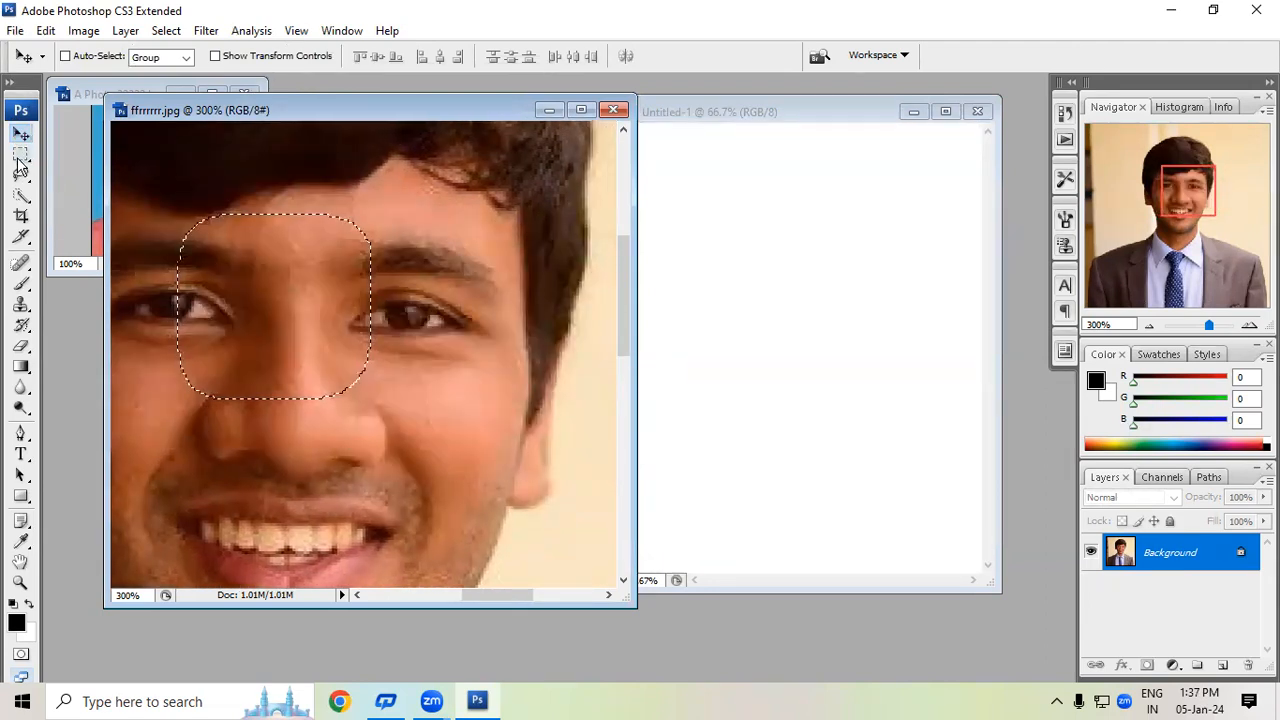
Step: Deselect the area between the eyes and open the tool presets for the Rectangular Marquee
{"action": "key", "text": "ctrl+d"}
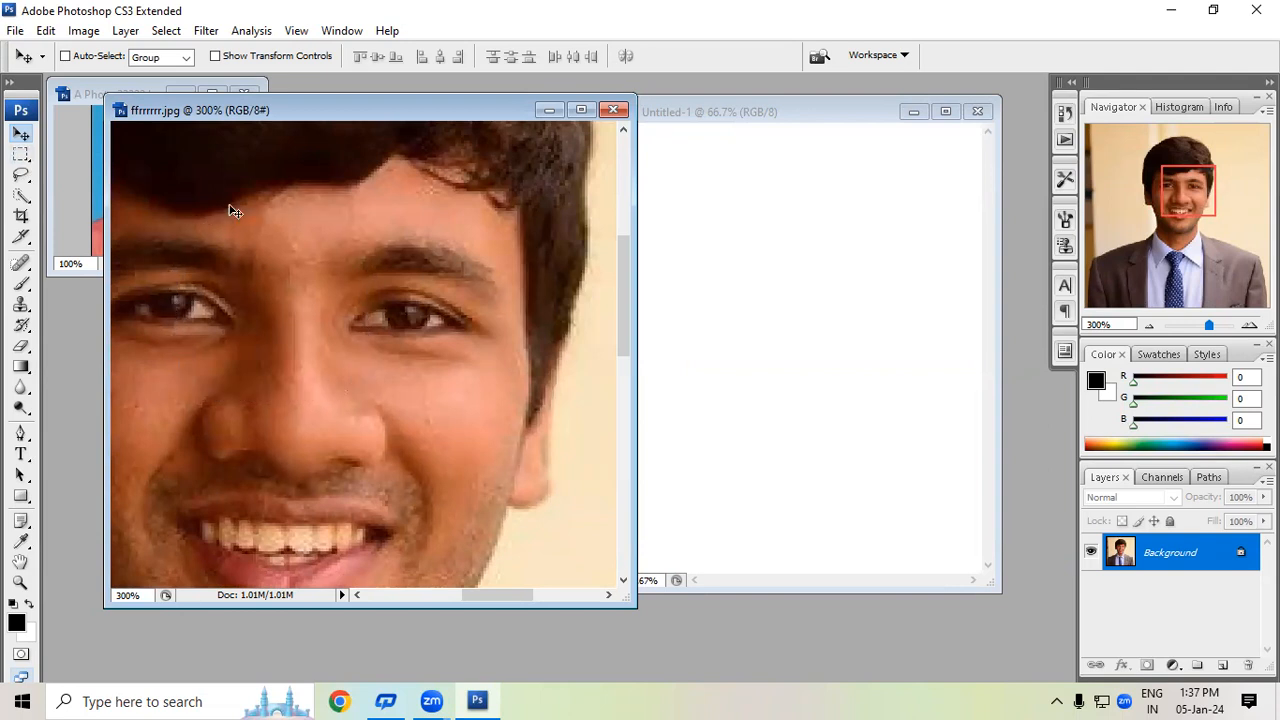
{"action": "left_click", "coordinate": [20, 156]}
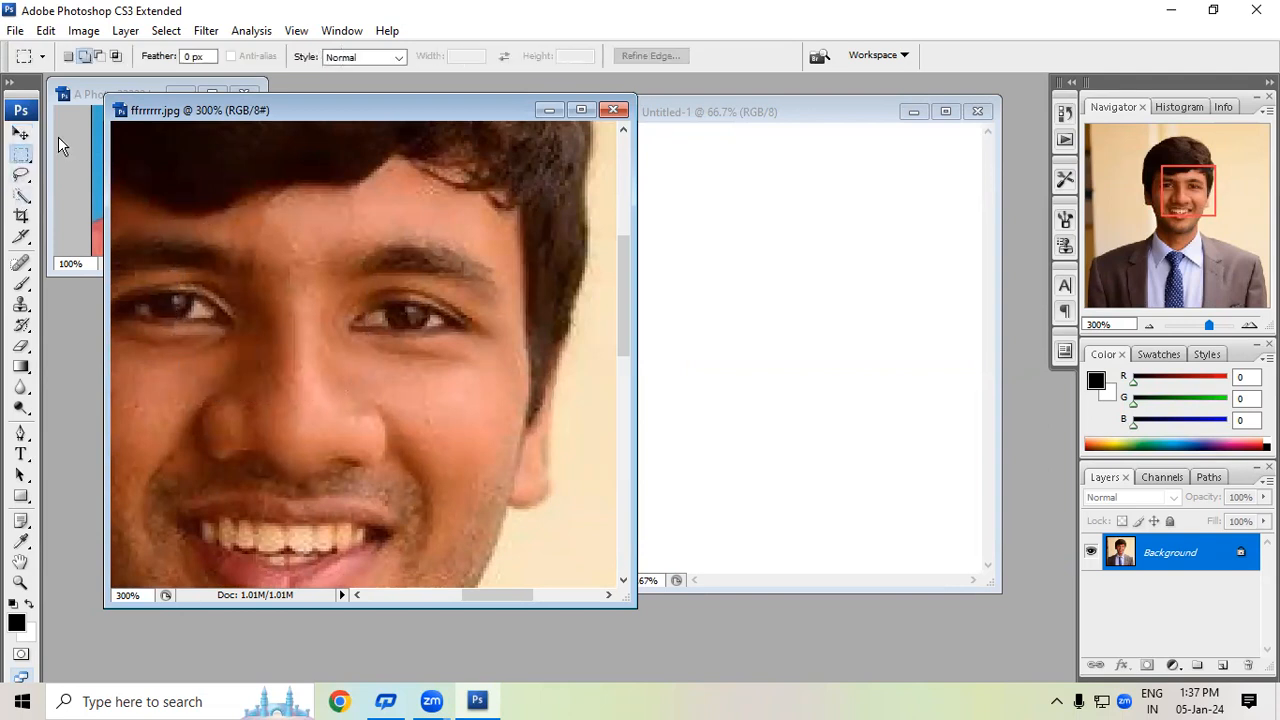
{"action": "left_click", "coordinate": [202, 60]}
{"action": "left_click", "coordinate": [44, 59]}
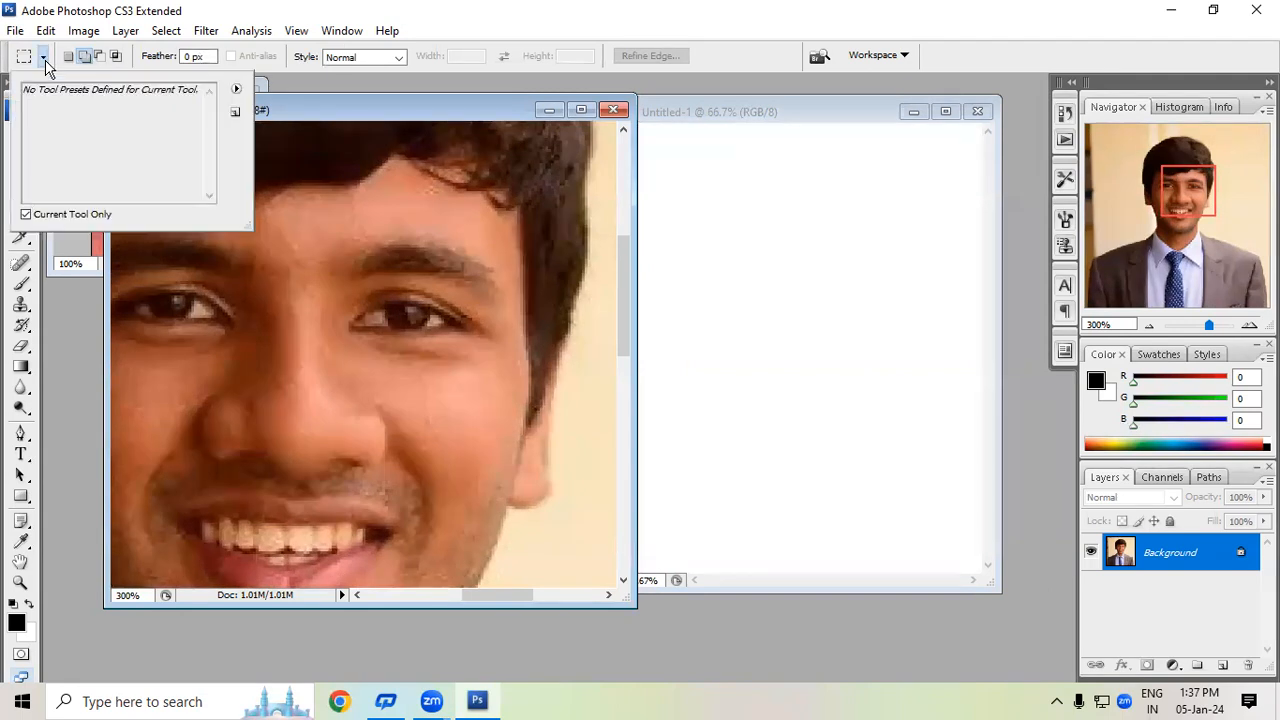
Step: Turn off Current Tool Only to list the presets of all tools, and close the preset list
{"action": "left_click", "coordinate": [25, 215]}
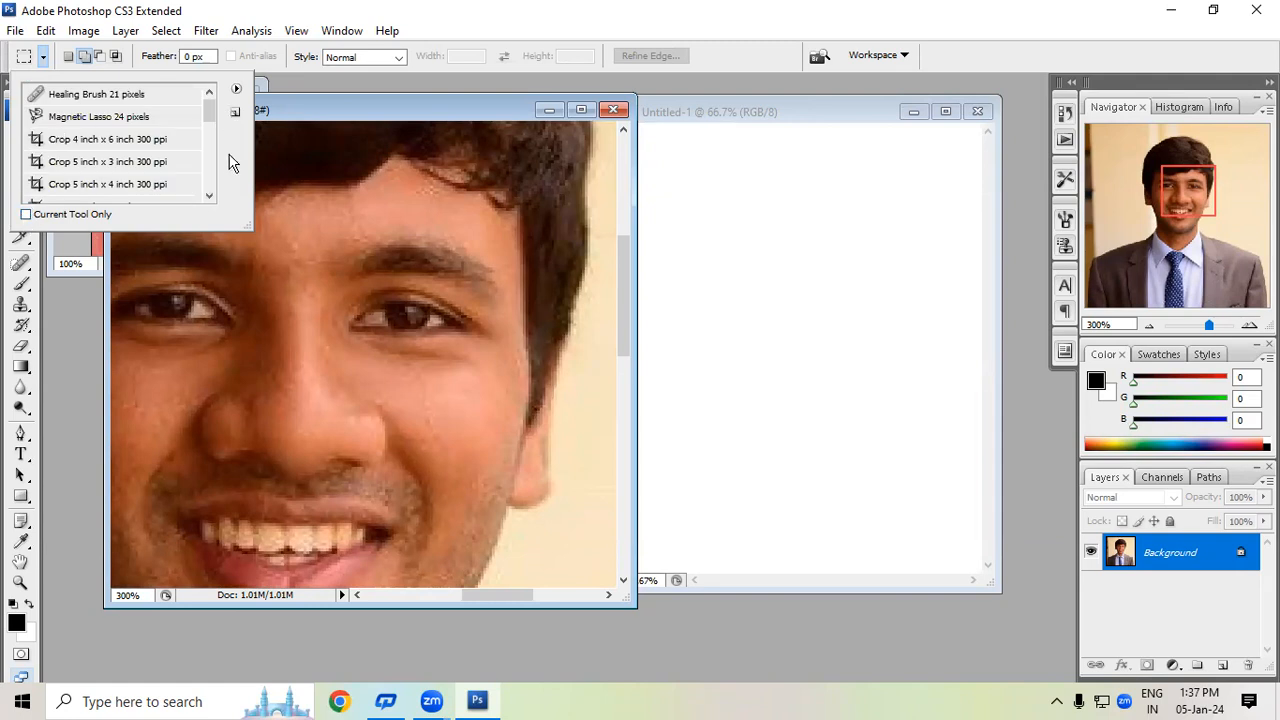
{"action": "left_click", "coordinate": [271, 290]}
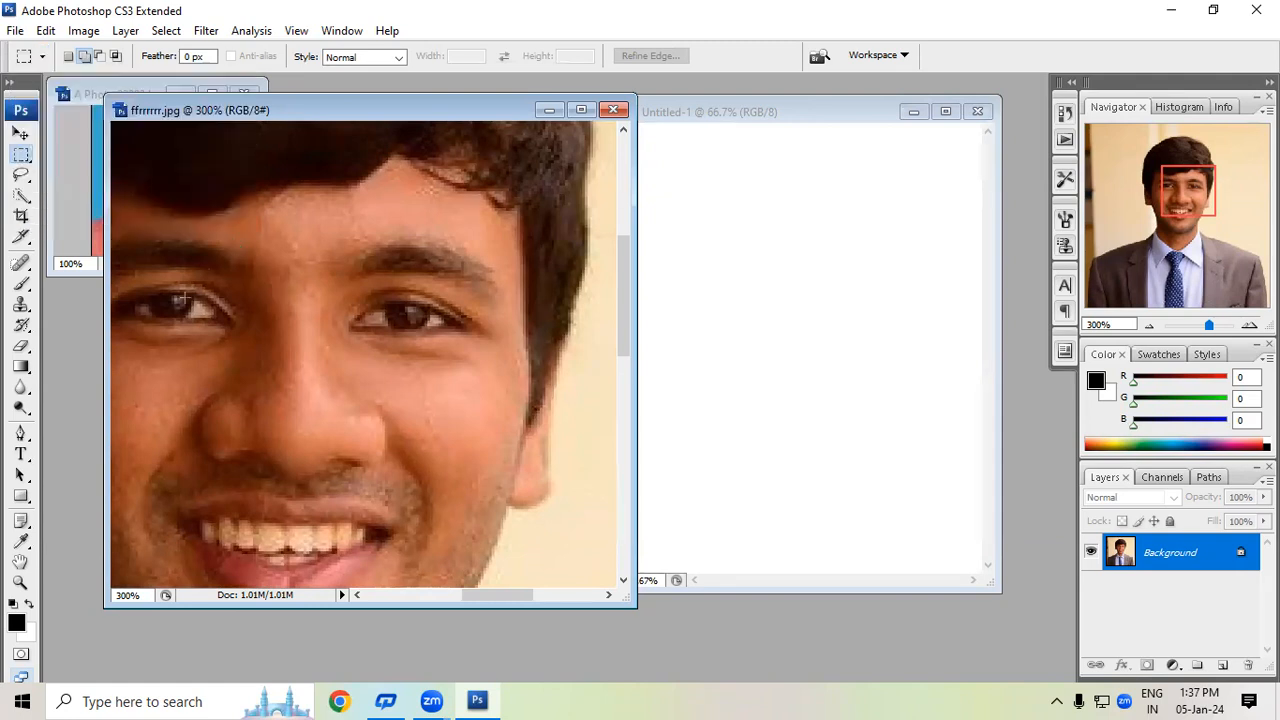
Step: Marquee the right-hand eye without feathering, copy it into Untitled-1, and undo the copy
{"action": "left_click_drag", "start_coordinate": [396, 321], "coordinate": [489, 378]}
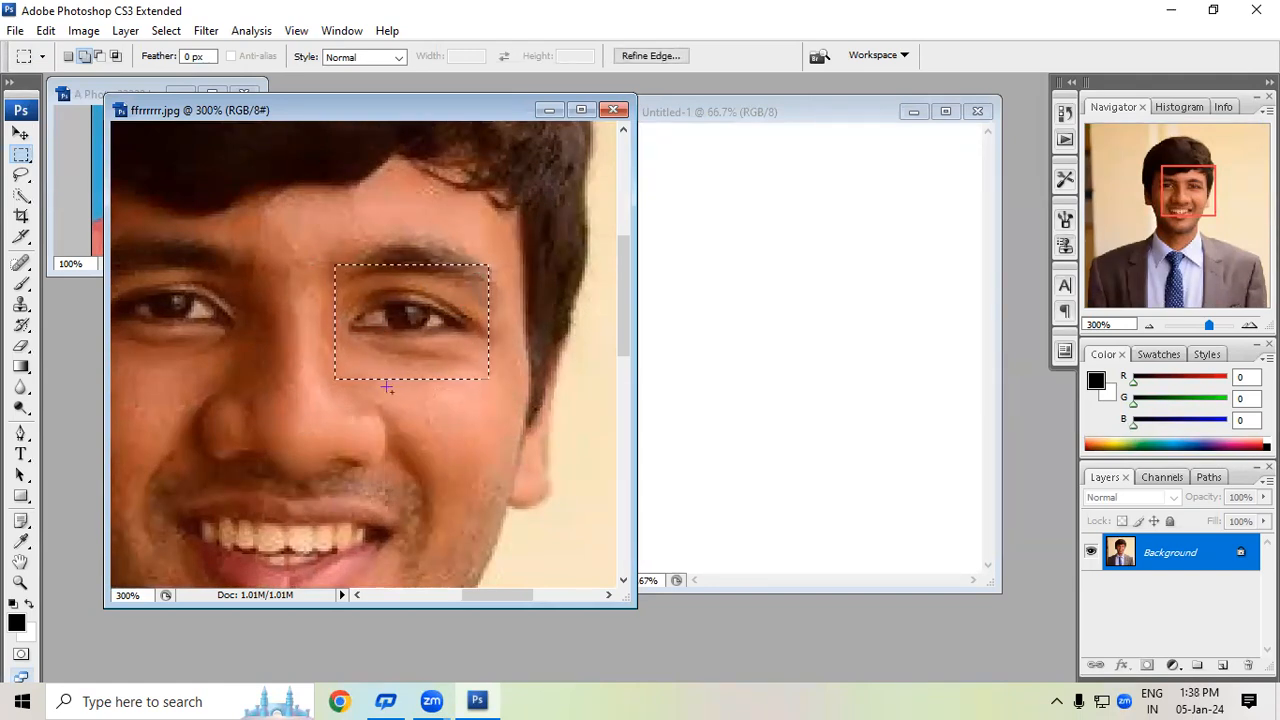
{"action": "left_click", "coordinate": [20, 133]}
{"action": "left_click_drag", "start_coordinate": [357, 300], "coordinate": [660, 336]}
{"action": "left_click_drag", "start_coordinate": [703, 289], "coordinate": [711, 299]}
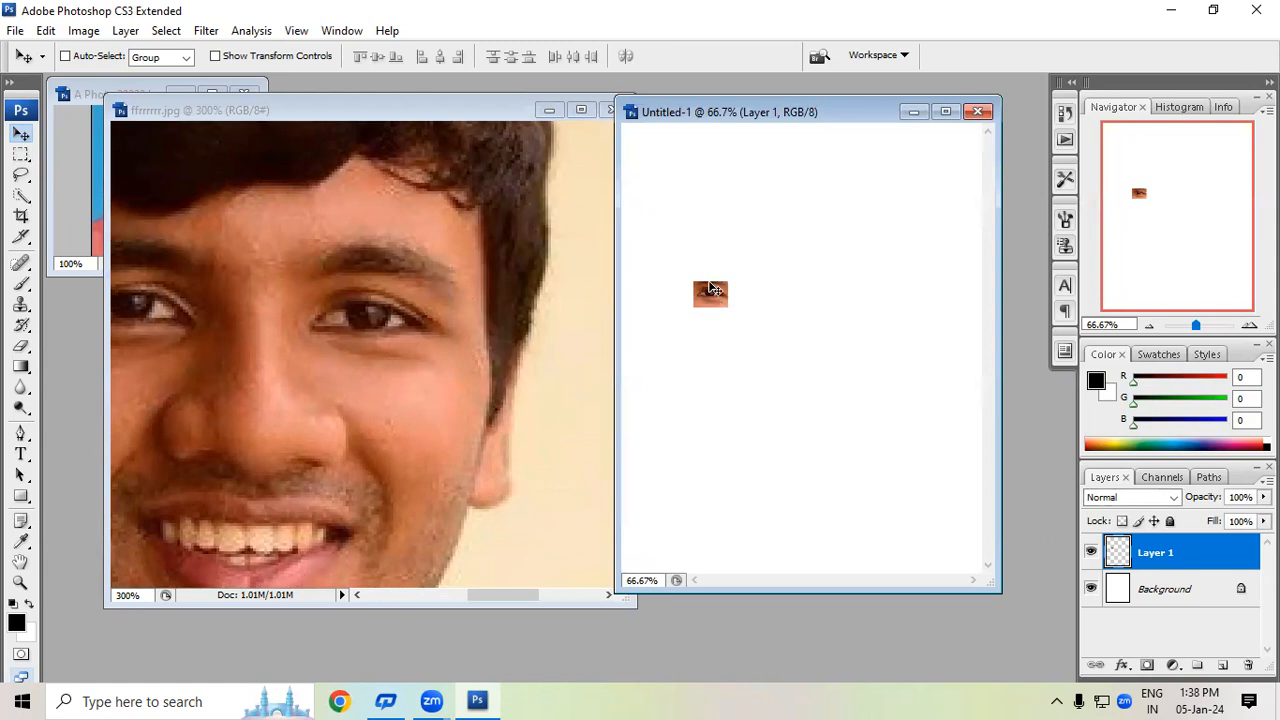
{"action": "key", "text": "ctrl+z"}
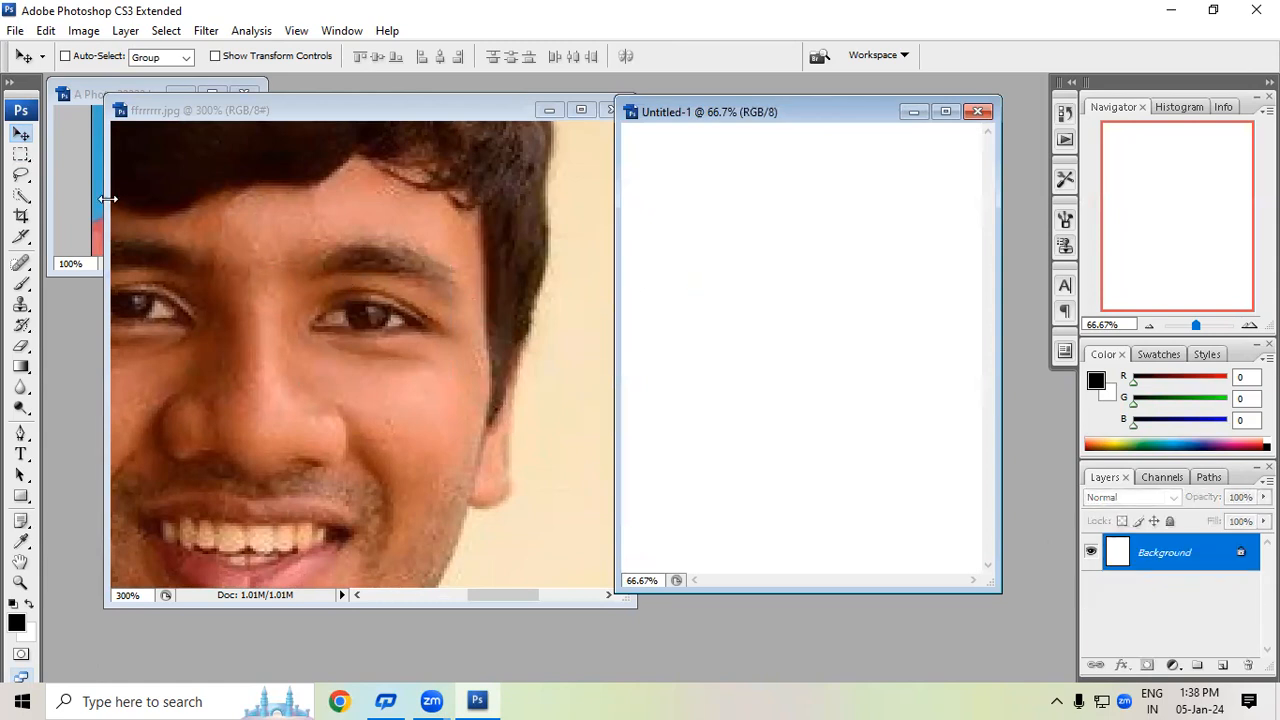
Step: Add a rectangle reaching toward the nose bridge to the right-hand eye selection, and deselect everything
{"action": "left_click", "coordinate": [21, 154]}
{"action": "left_click_drag", "start_coordinate": [208, 243], "coordinate": [418, 398]}
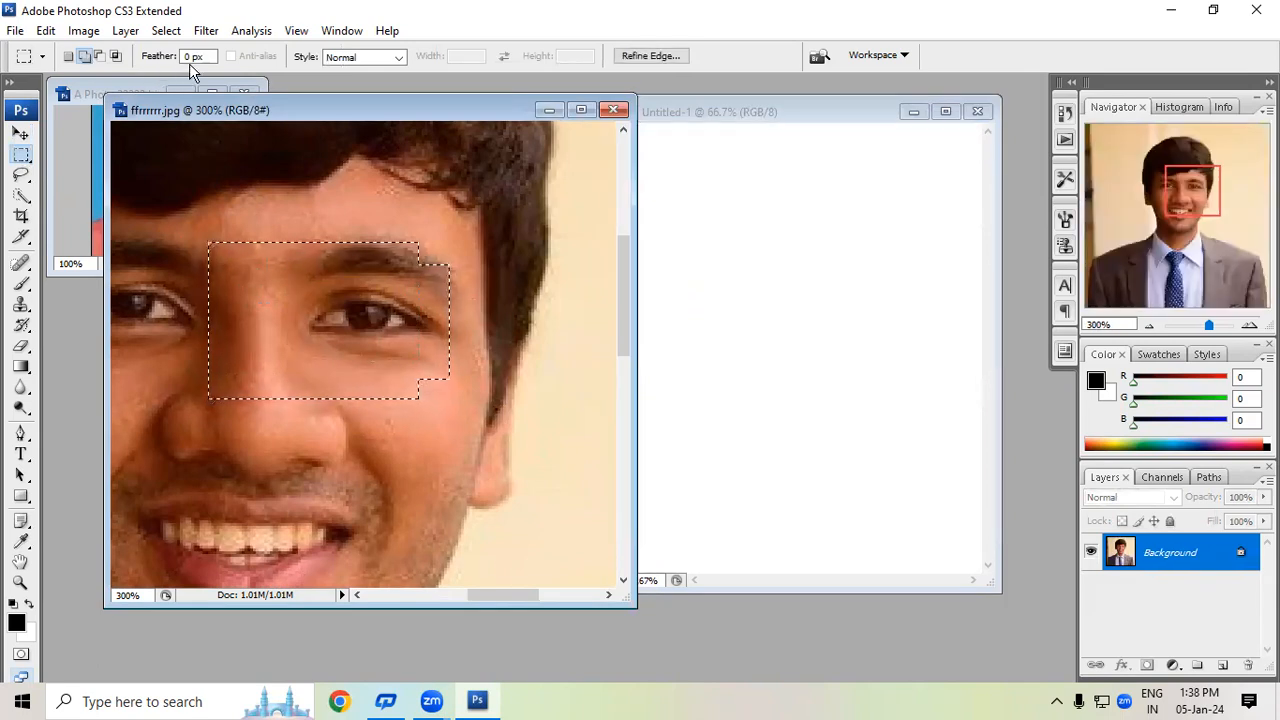
{"action": "key", "text": "ctrl+d"}
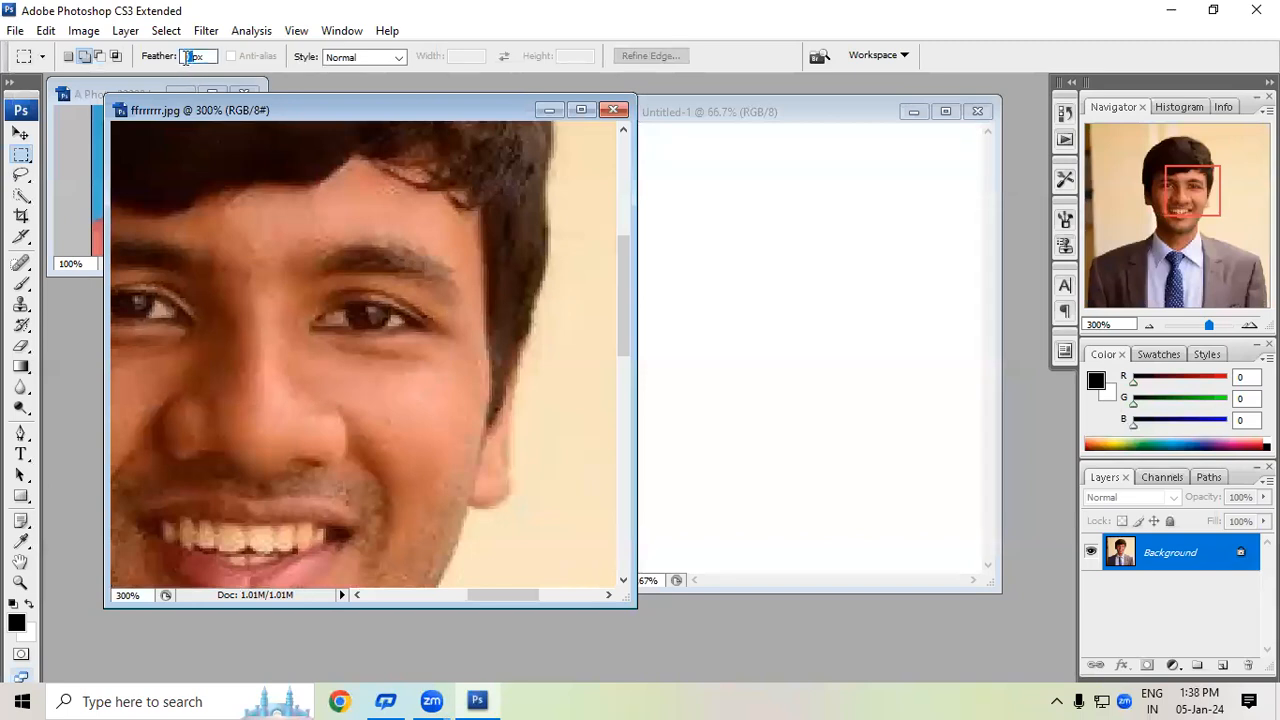
Step: Set the Rectangular Marquee's Feather to 15 px and draw a selection around the right-hand eye
{"action": "type", "text": "15"}
{"action": "left_click", "coordinate": [20, 134]}
{"action": "left_click", "coordinate": [21, 153]}
{"action": "left_click_drag", "start_coordinate": [438, 360], "coordinate": [440, 372]}
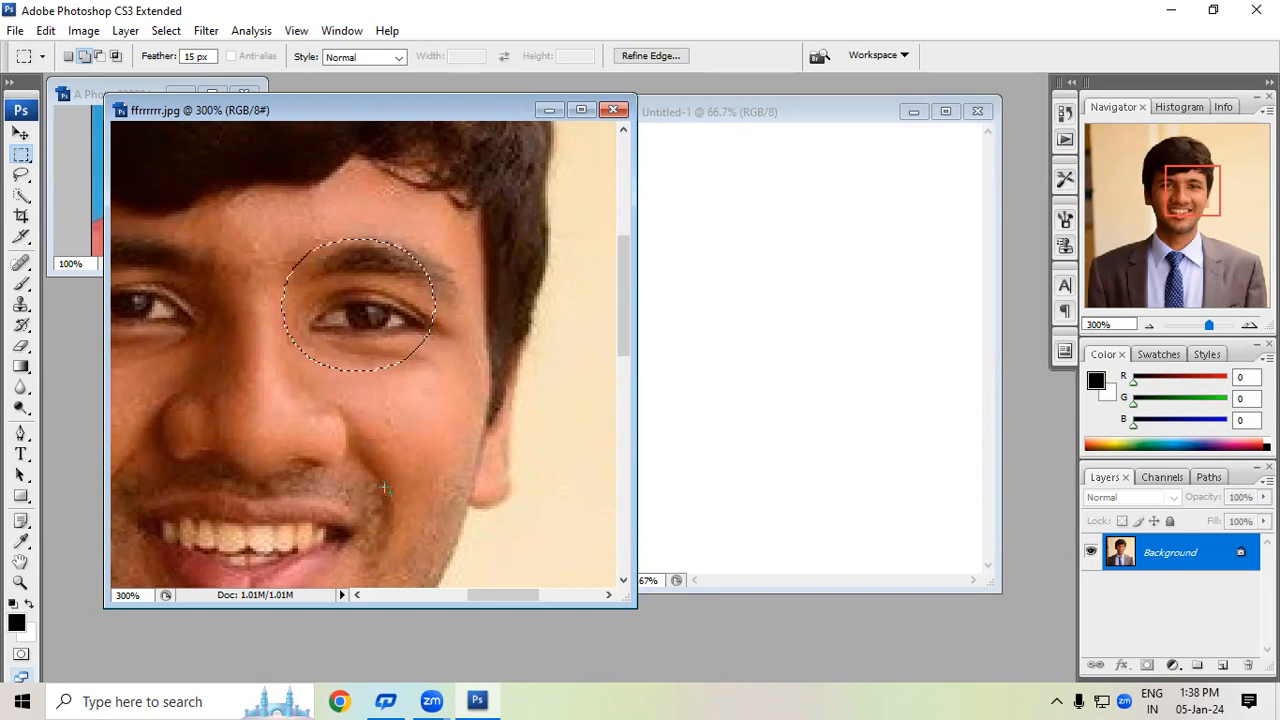
Step: Copy the feathered eye into Untitled-1 and enlarge it with transform controls to about 318% width and 365% height
{"action": "left_click", "coordinate": [20, 135]}
{"action": "left_click_drag", "start_coordinate": [380, 314], "coordinate": [752, 350]}
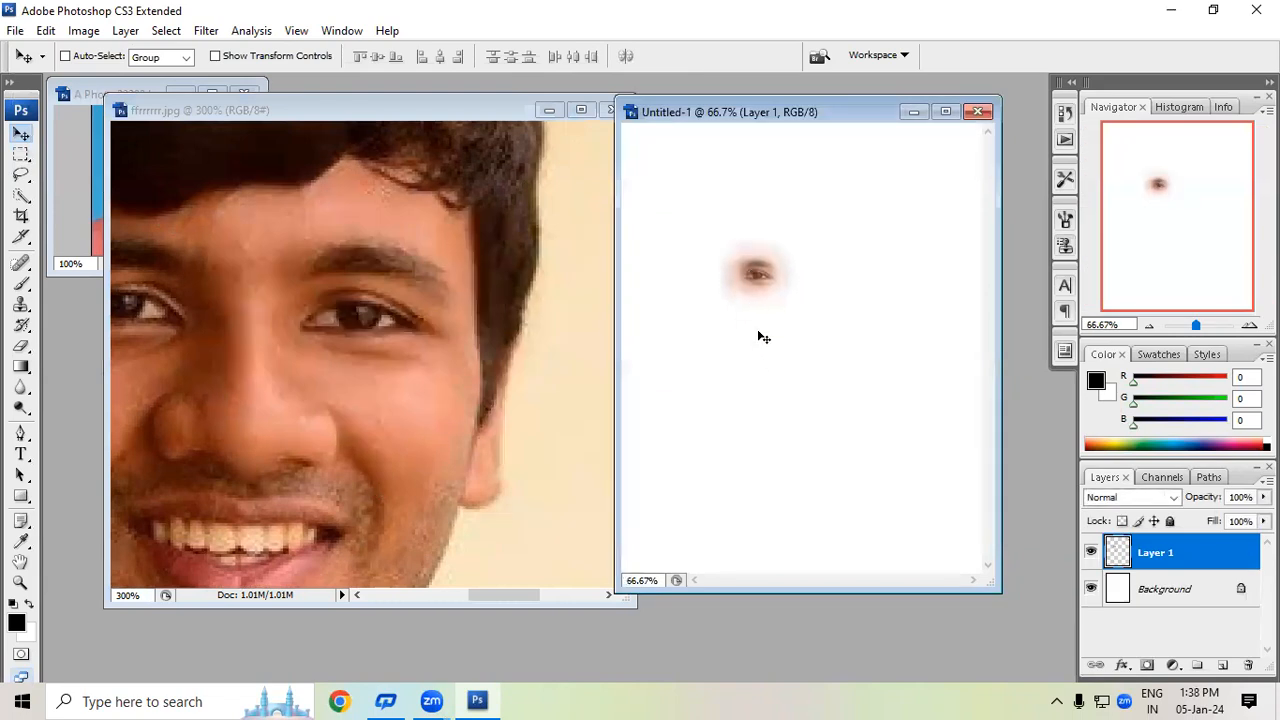
{"action": "left_click", "coordinate": [214, 56]}
{"action": "left_click_drag", "start_coordinate": [795, 311], "coordinate": [926, 463]}
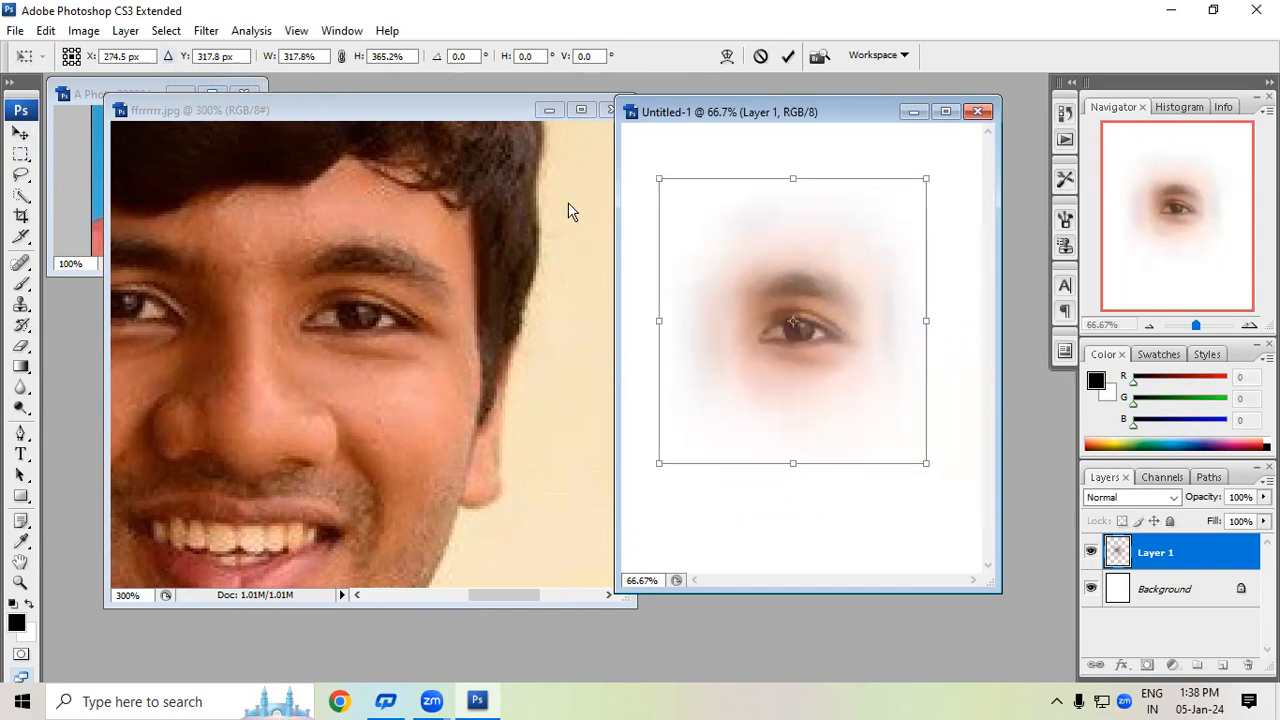
{"action": "double_click", "coordinate": [811, 294]}
{"action": "left_click", "coordinate": [215, 57]}
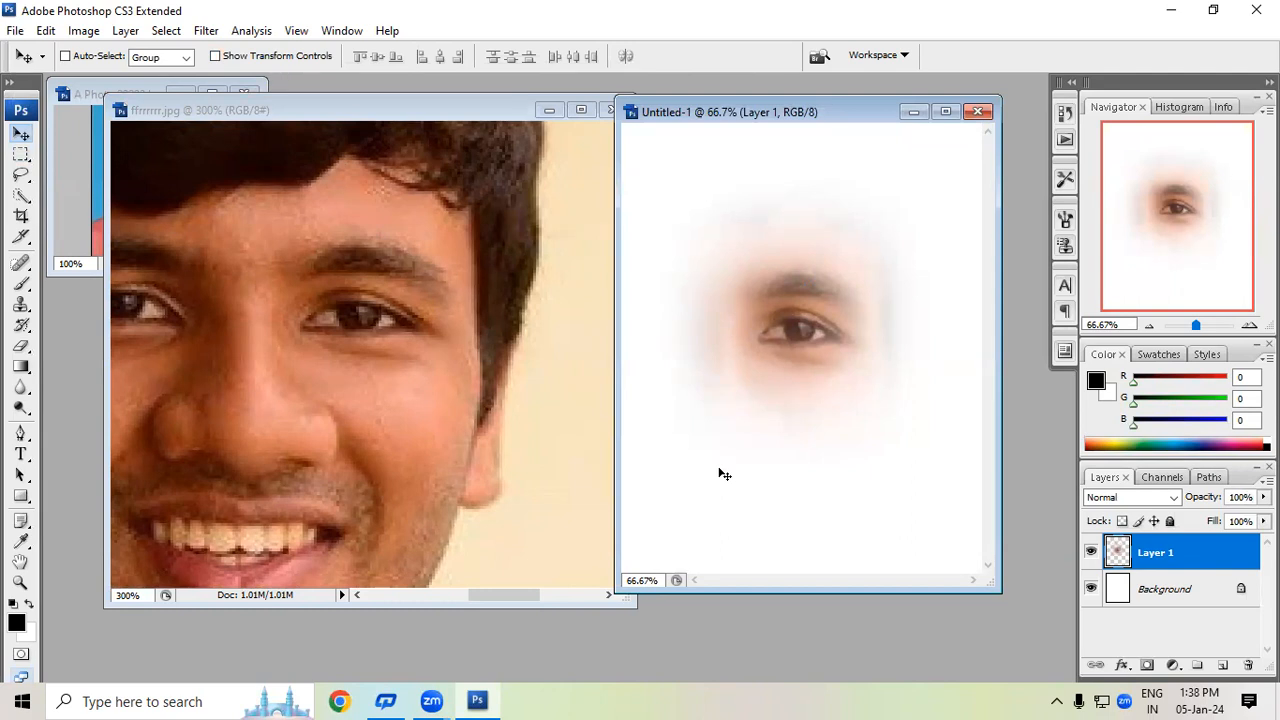
Step: Undo the eye's enlargement and its copy in Untitled-1, and return to ffrrrrrr.jpg
{"action": "key", "text": "ctrl+z"}
{"action": "key", "text": "ctrl+z"}
{"action": "key", "text": "ctrl+z"}
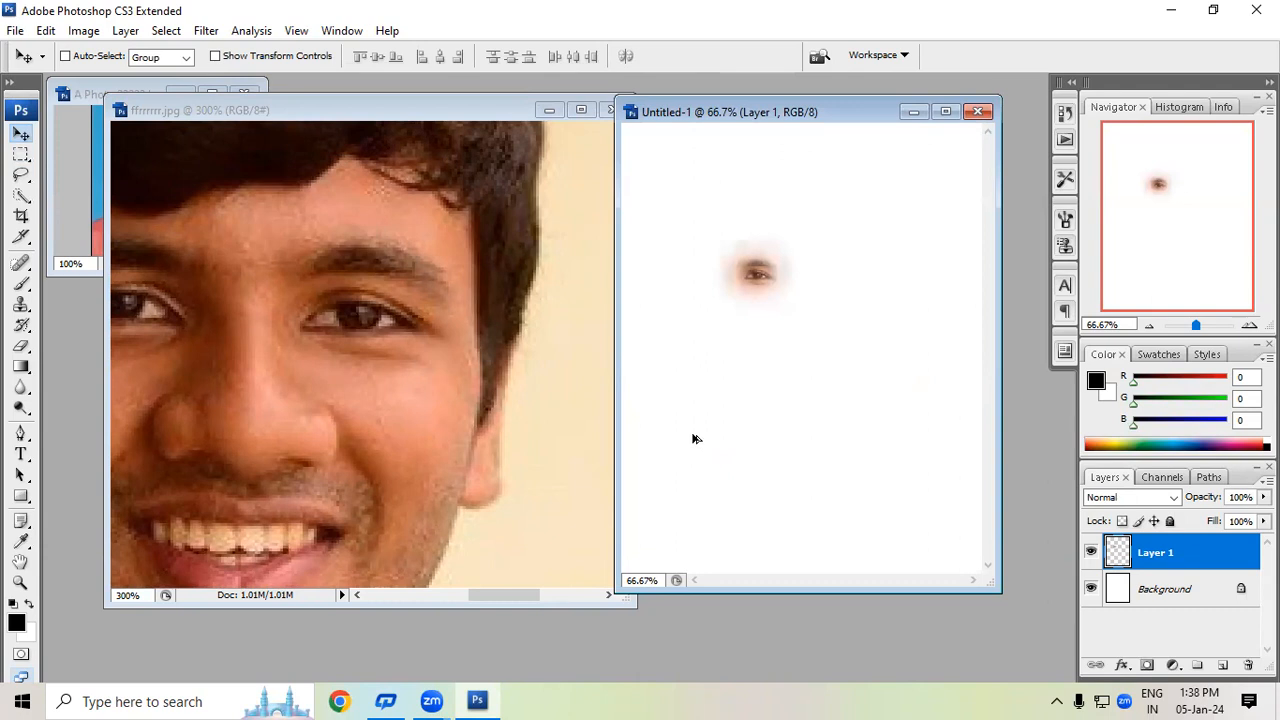
{"action": "key", "text": "ctrl+alt+z"}
{"action": "key", "text": "ctrl+alt+z"}
{"action": "left_click", "coordinate": [249, 214]}
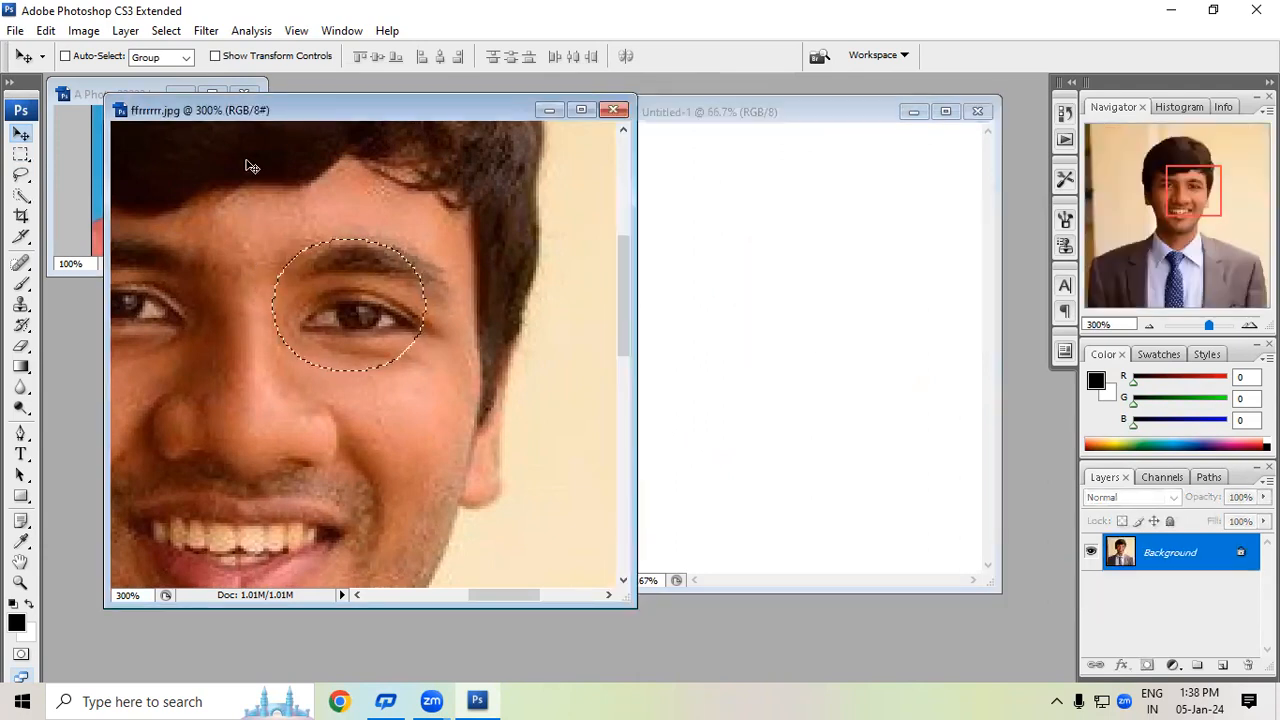
Step: Set the Rectangular Marquee's Feather to 0 px and deselect the feathered eye area
{"action": "key", "text": "m"}
{"action": "double_click", "coordinate": [195, 56]}
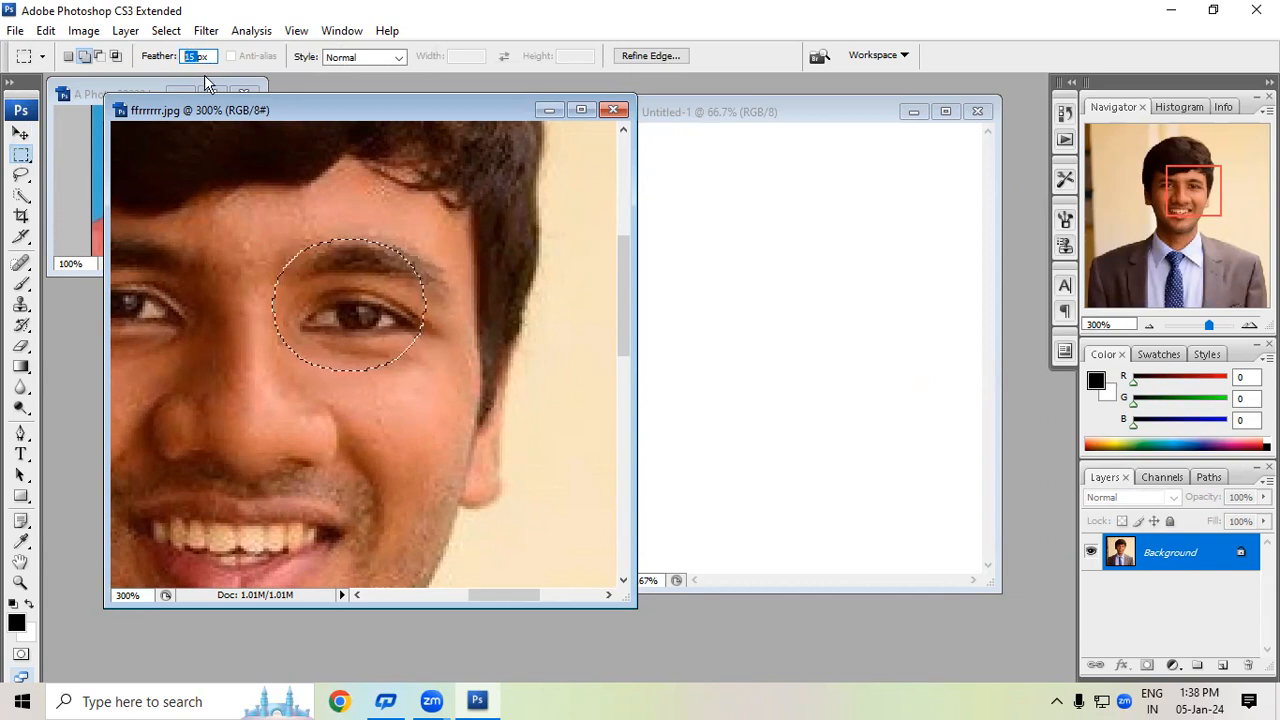
{"action": "type", "text": "00"}
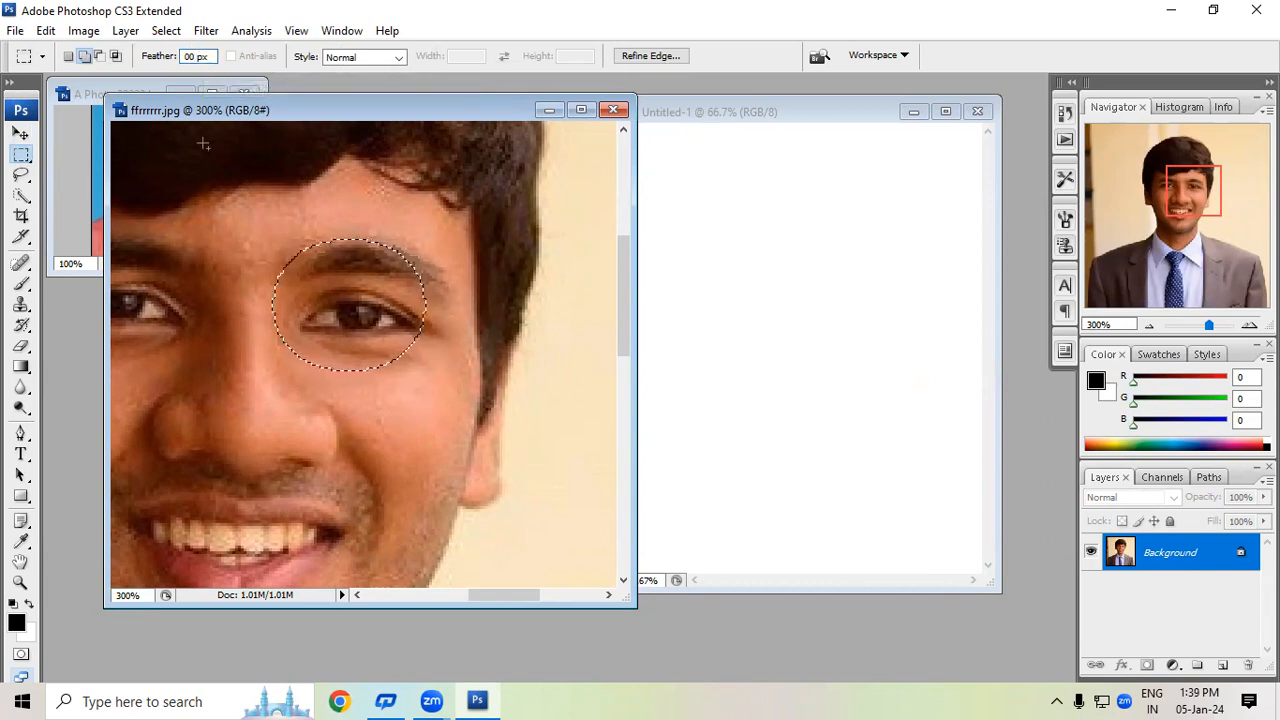
{"action": "left_click", "coordinate": [201, 147]}
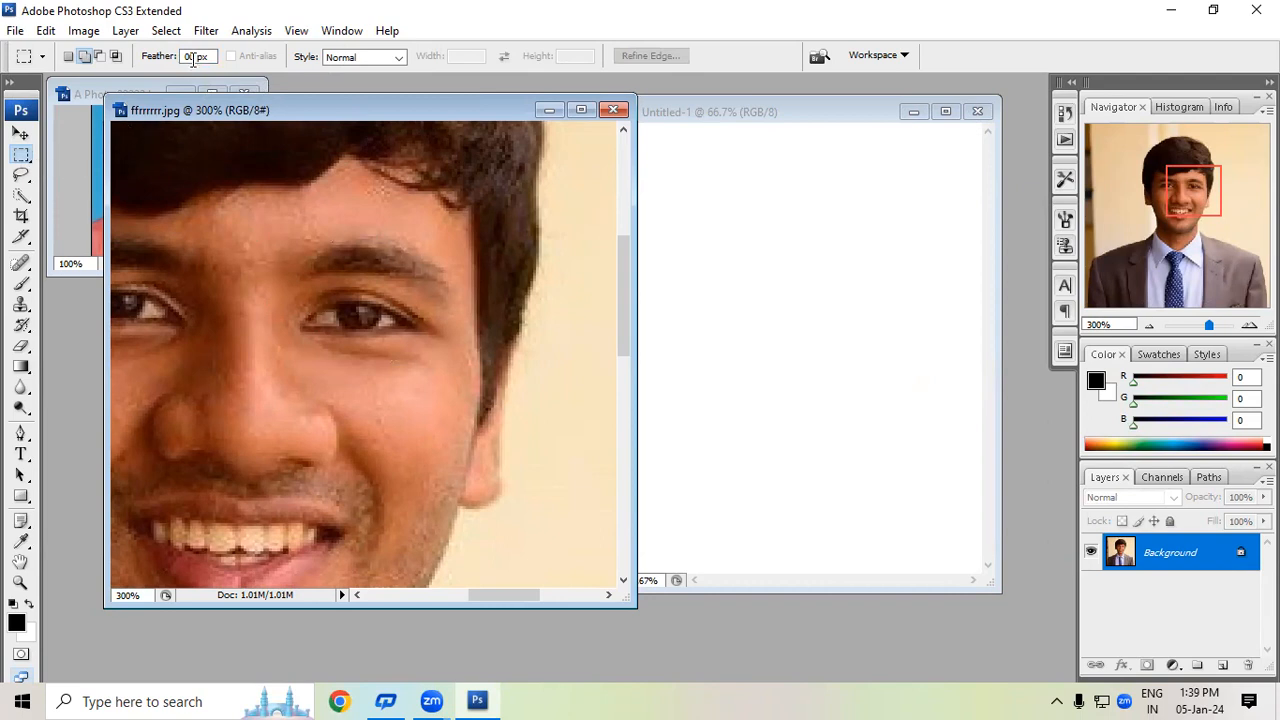
{"action": "key", "text": "BackSpace"}
Step: Marquee the right-hand eye and add four smaller rectangles, two toward the hair, one below and one toward the nose
{"action": "left_click_drag", "start_coordinate": [462, 384], "coordinate": [445, 401]}
{"action": "left_click_drag", "start_coordinate": [326, 310], "coordinate": [533, 371]}
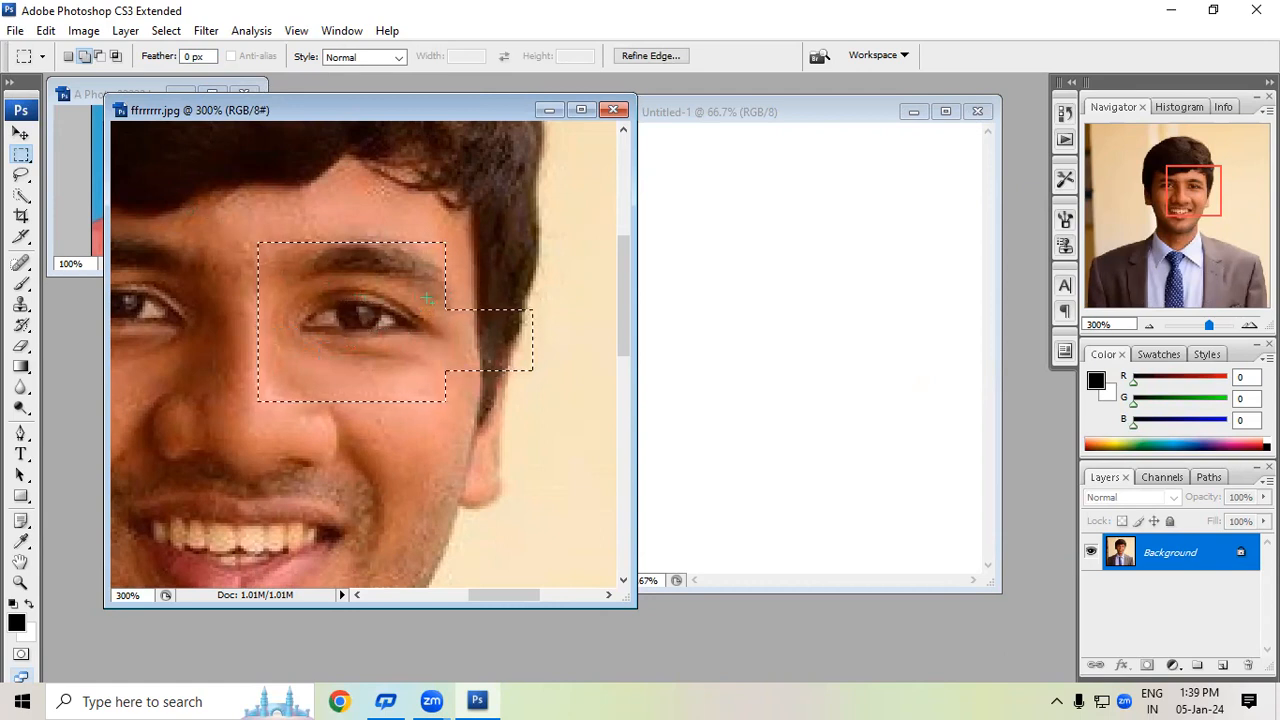
{"action": "left_click_drag", "start_coordinate": [484, 284], "coordinate": [495, 286]}
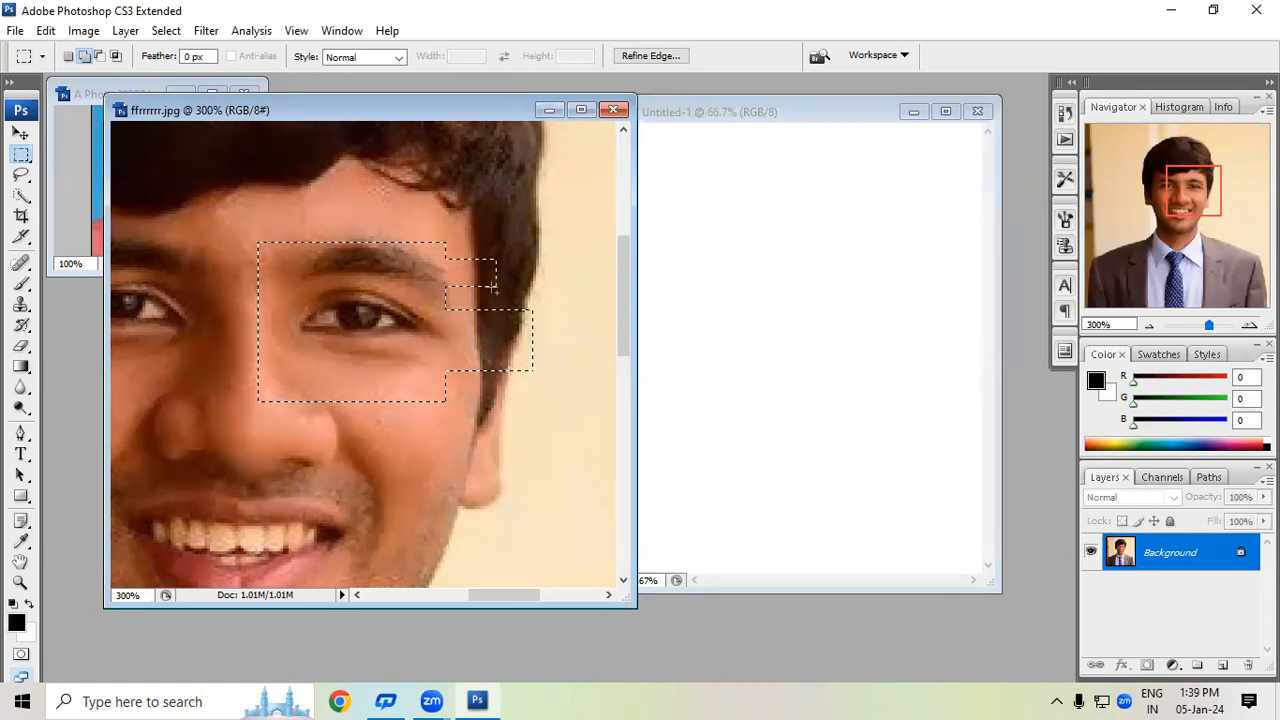
{"action": "left_click_drag", "start_coordinate": [372, 458], "coordinate": [372, 458]}
{"action": "left_click_drag", "start_coordinate": [198, 346], "coordinate": [196, 346]}
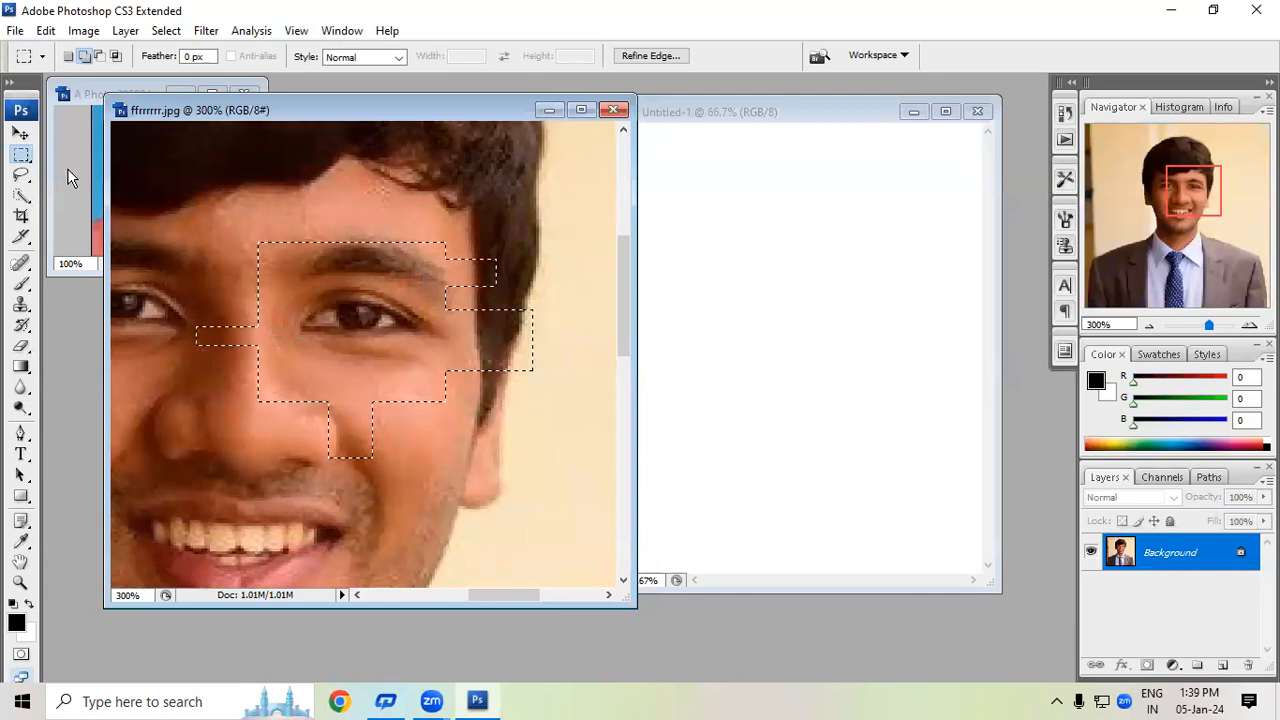
Step: Copy the irregular eye selection into Untitled-1, undo the copy, and return to ffrrrrrr.jpg
{"action": "left_click", "coordinate": [21, 133]}
{"action": "left_click_drag", "start_coordinate": [350, 295], "coordinate": [700, 347]}
{"action": "left_click_drag", "start_coordinate": [748, 295], "coordinate": [748, 295]}
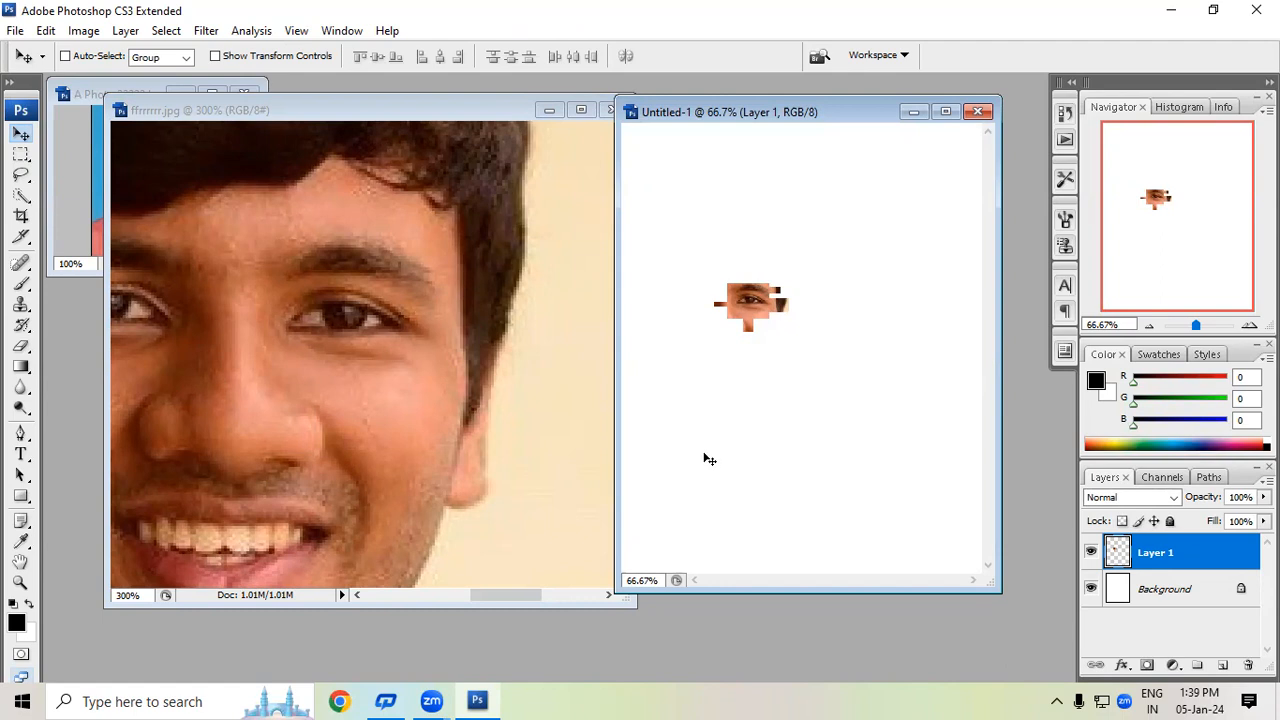
{"action": "key", "text": "ctrl+z"}
{"action": "left_click", "coordinate": [214, 291]}
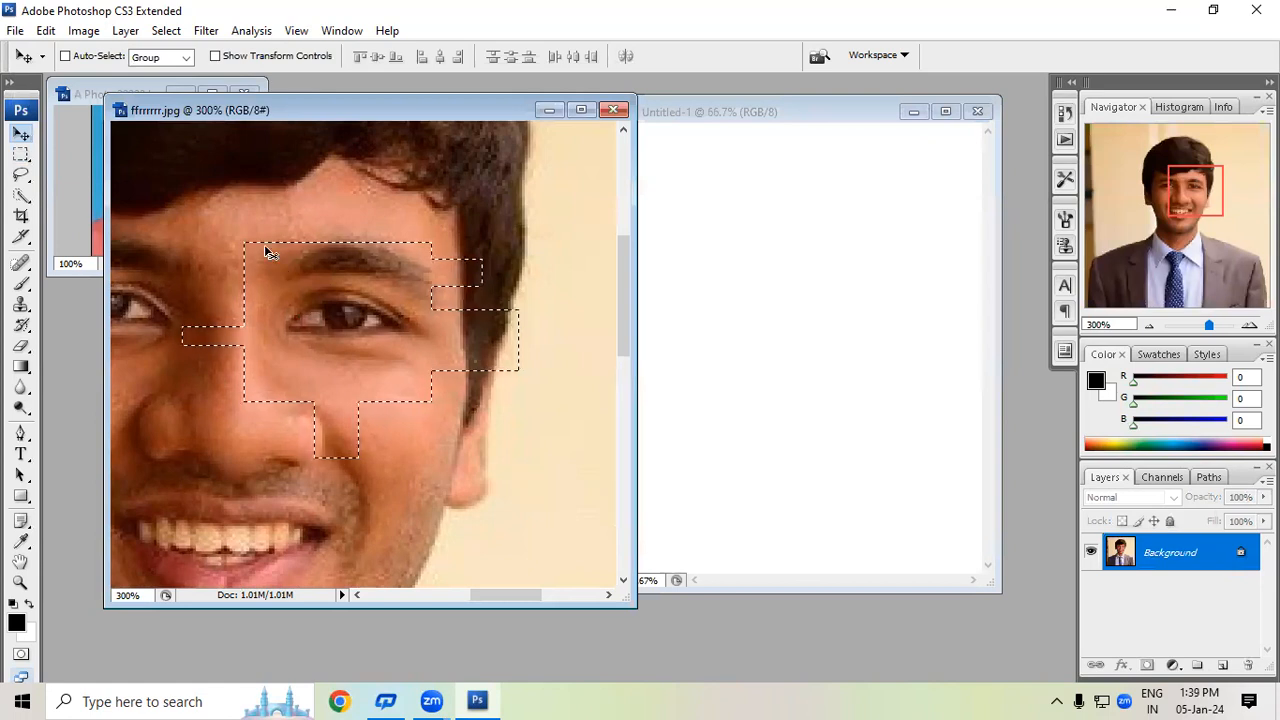
Step: Deselect the irregular area and draw a round selection around the right-hand eye with the Elliptical Marquee tool
{"action": "left_click", "coordinate": [166, 30]}
{"action": "left_click", "coordinate": [182, 69]}
{"action": "left_click", "coordinate": [22, 155]}
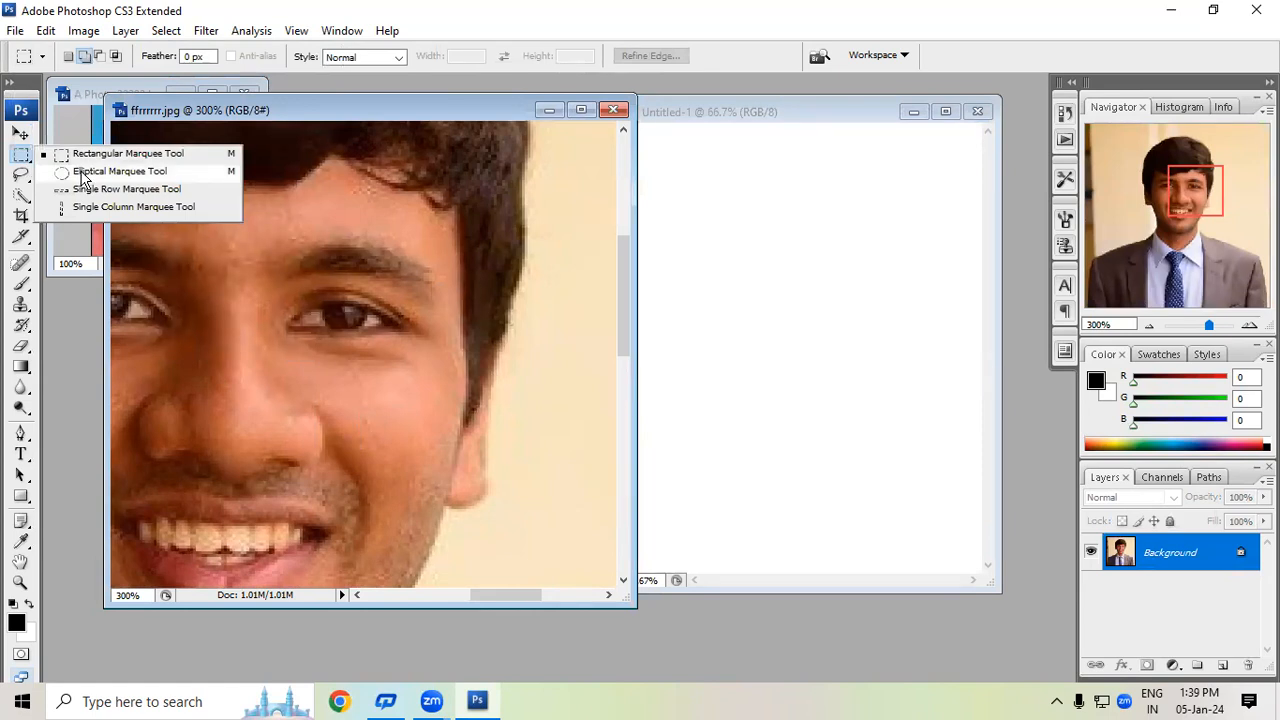
{"action": "left_click", "coordinate": [83, 175]}
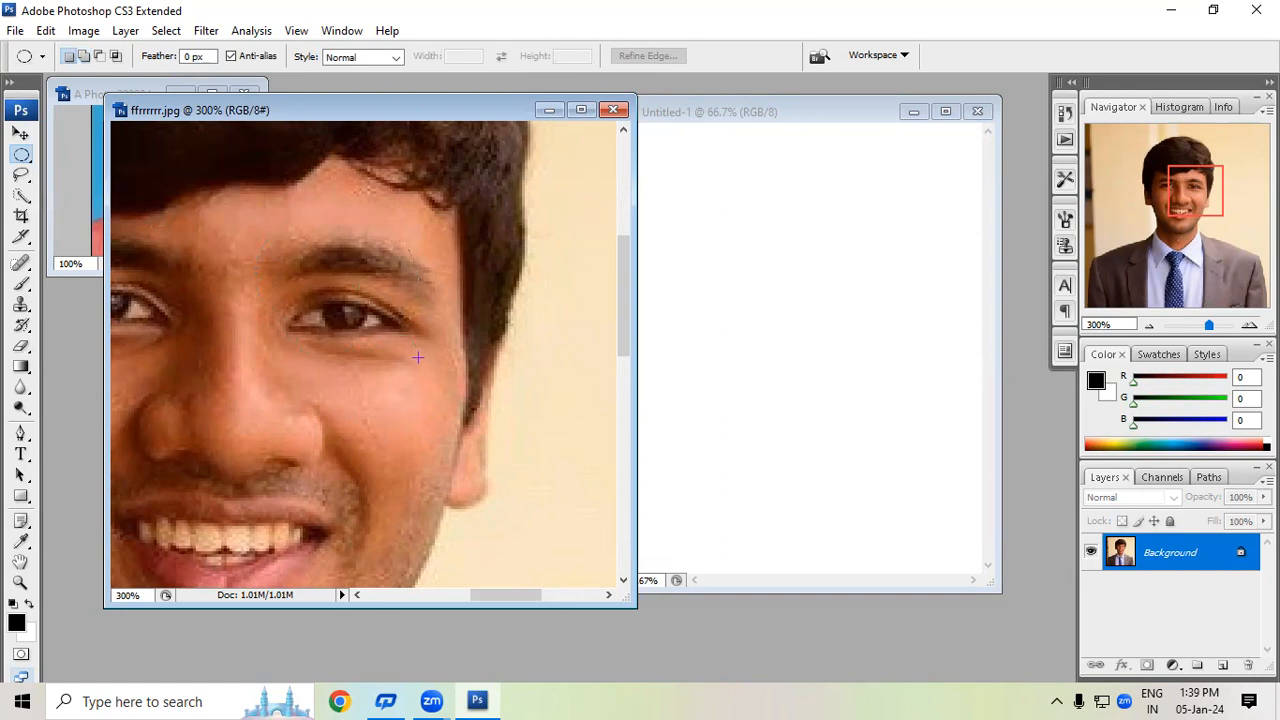
{"action": "left_click_drag", "start_coordinate": [437, 393], "coordinate": [444, 396]}
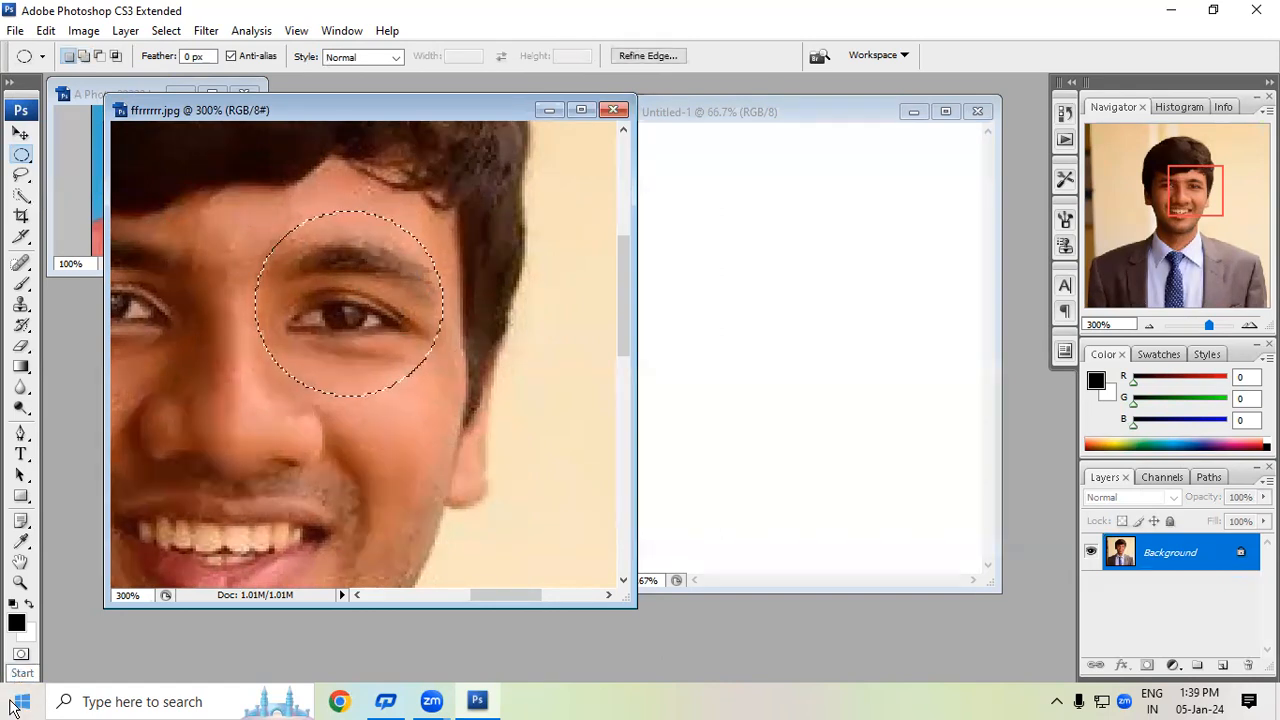
Step: Deselect the round area and draw a rectangular selection around the right-hand eye with the Rectangular Marquee tool
{"action": "left_click", "coordinate": [165, 34]}
{"action": "left_click", "coordinate": [182, 68]}
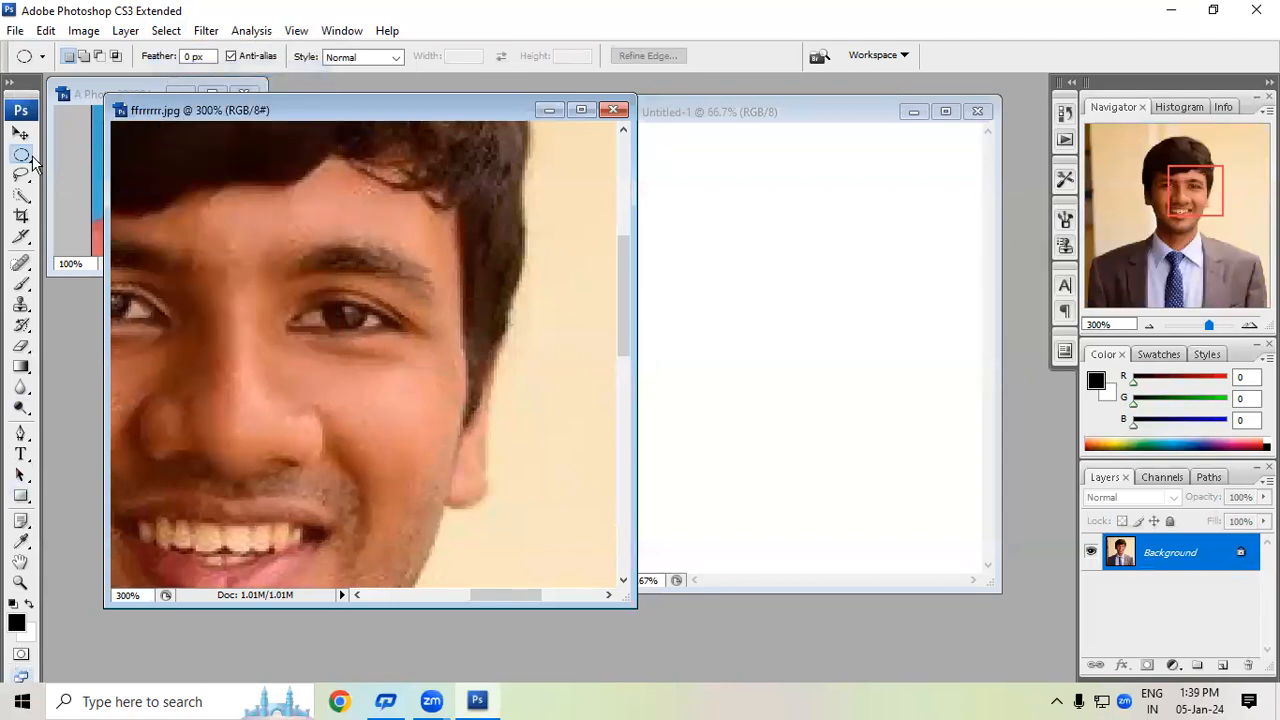
{"action": "right_click", "coordinate": [31, 160]}
{"action": "left_click", "coordinate": [110, 154]}
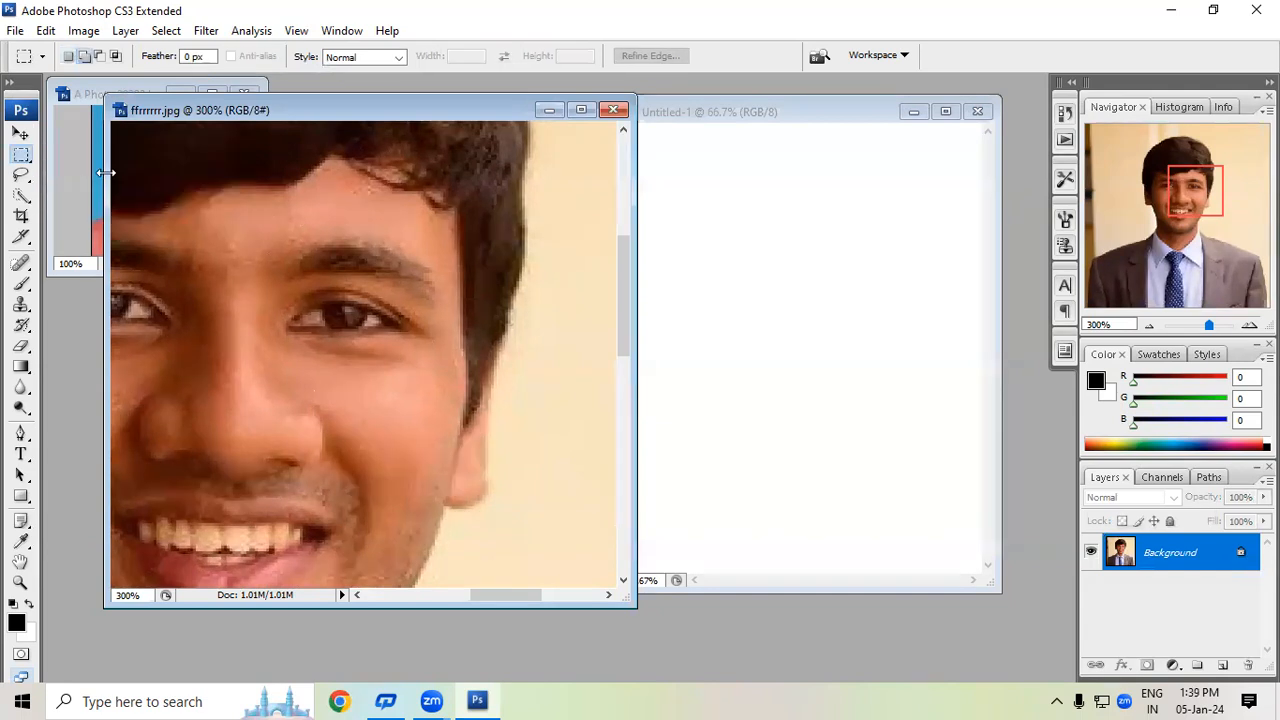
{"action": "left_click_drag", "start_coordinate": [415, 388], "coordinate": [417, 390]}
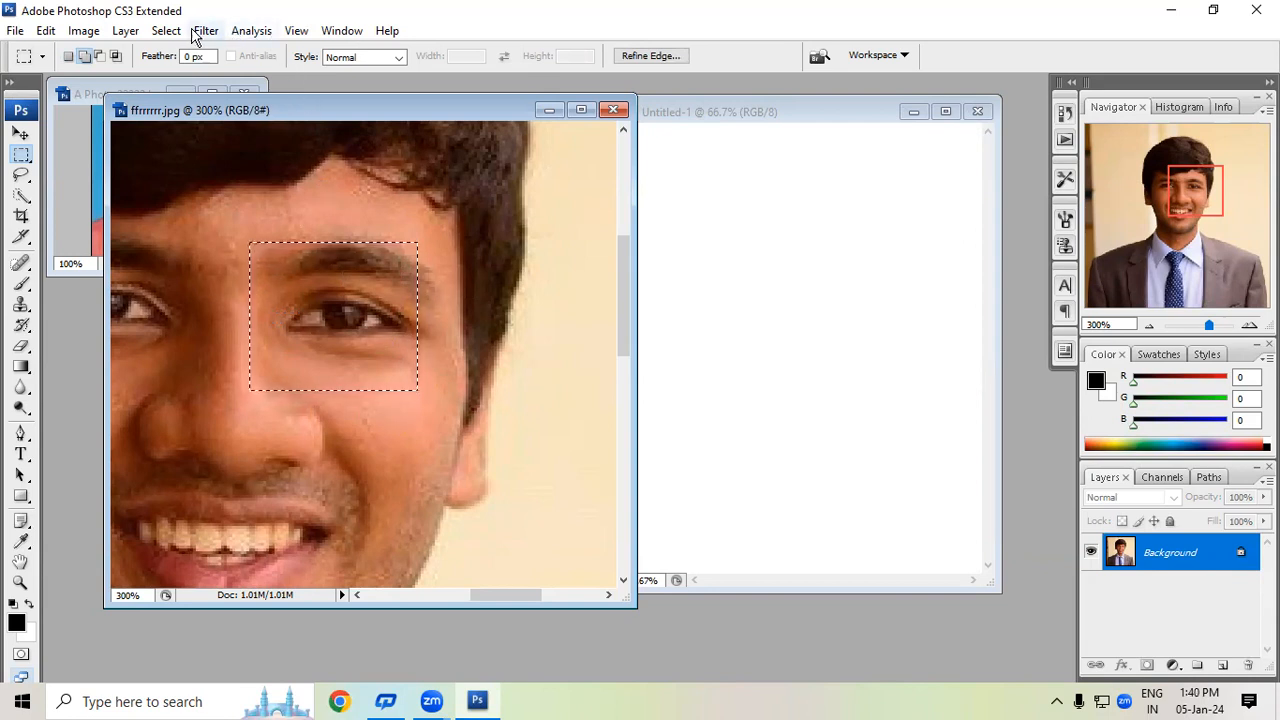
Step: Replace the rectangular selection with an Elliptical Marquee selection and reposition its outline so it centres on the right-hand eye
{"action": "left_click", "coordinate": [166, 31]}
{"action": "left_click", "coordinate": [190, 67]}
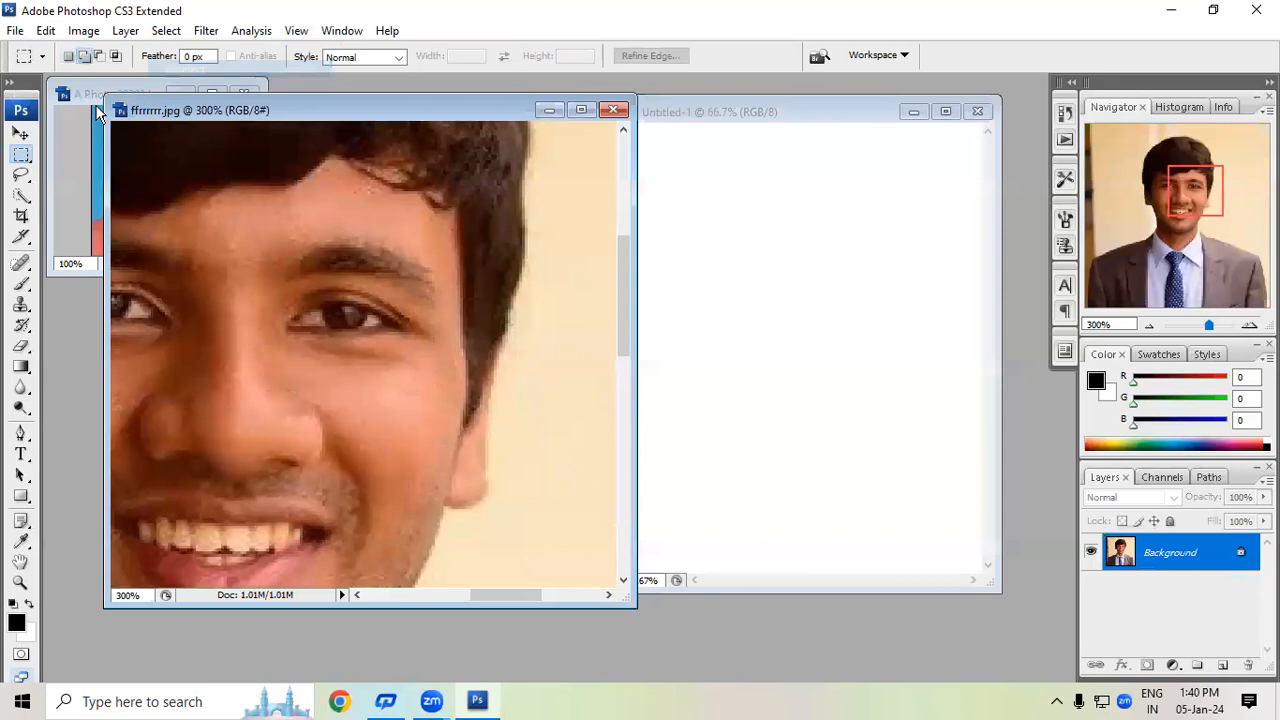
{"action": "right_click", "coordinate": [28, 157]}
{"action": "left_click", "coordinate": [110, 168]}
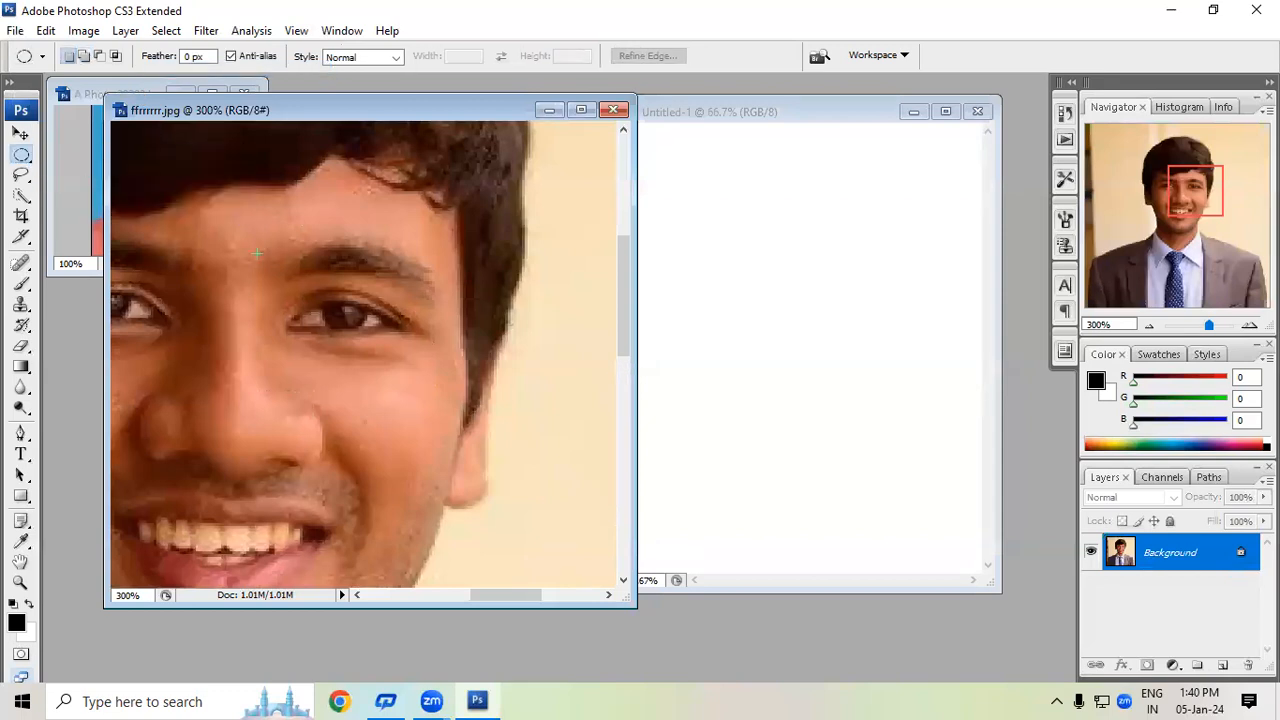
{"action": "left_click_drag", "start_coordinate": [395, 401], "coordinate": [402, 406]}
{"action": "left_click_drag", "start_coordinate": [322, 340], "coordinate": [352, 324]}
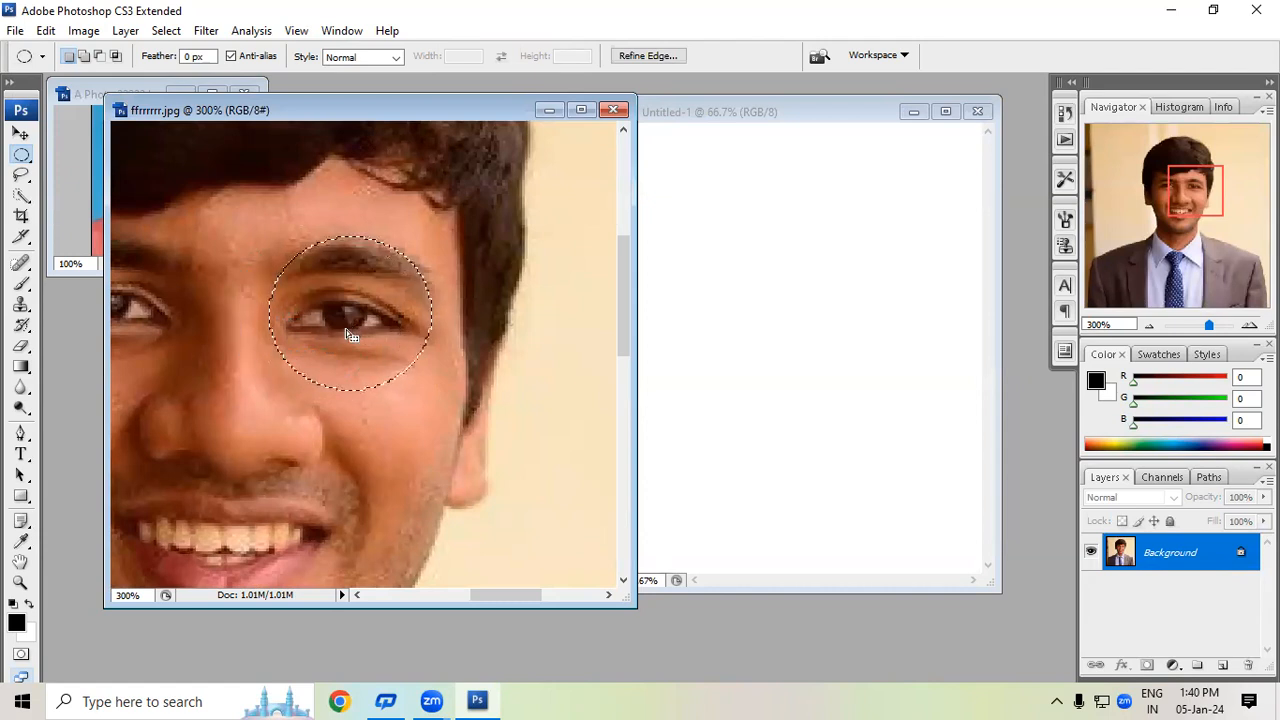
Step: Copy the round eye selection into Untitled-1, undo the copy, and reactivate the Elliptical Marquee tool in ffrrrrrr.jpg
{"action": "left_click", "coordinate": [21, 133]}
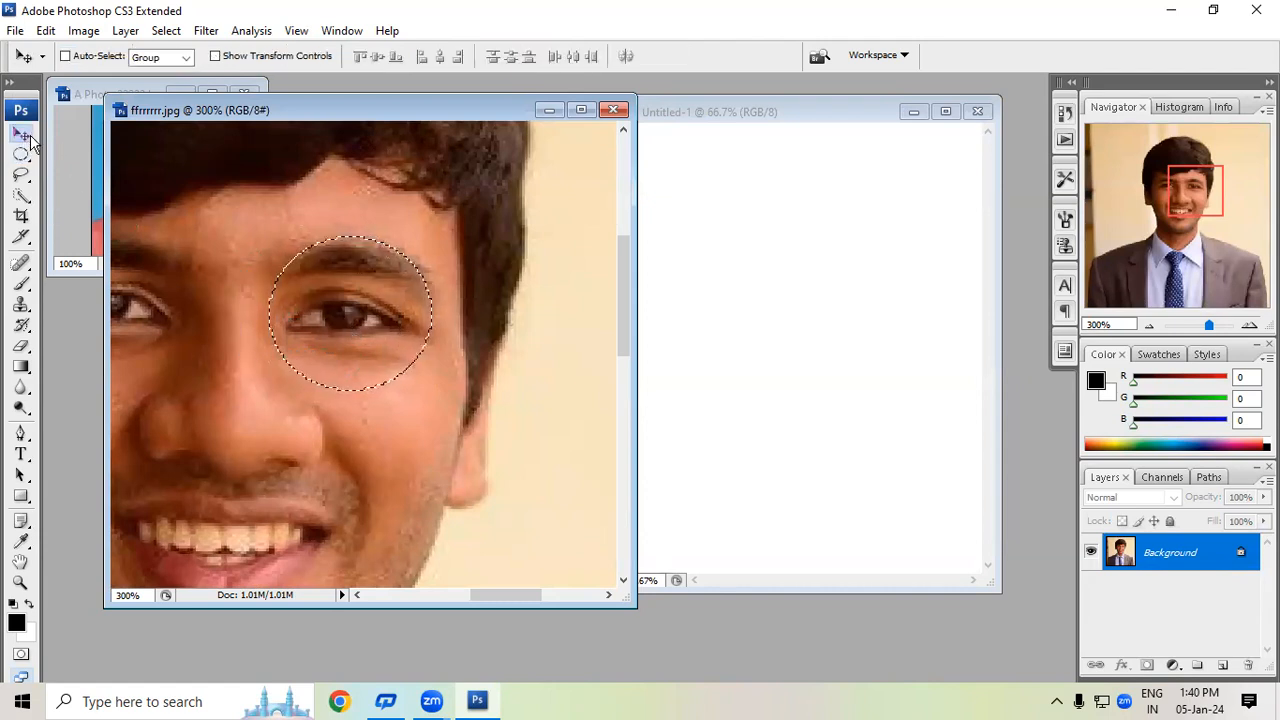
{"action": "left_click_drag", "start_coordinate": [370, 325], "coordinate": [684, 396]}
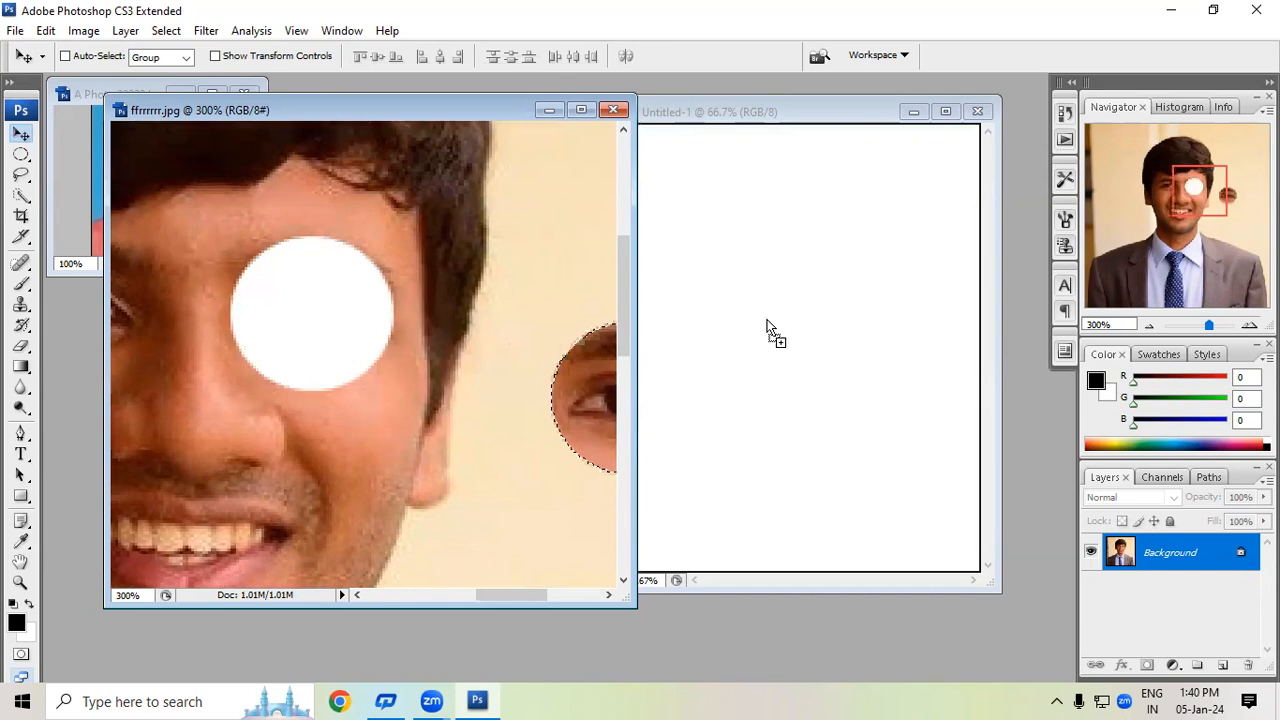
{"action": "left_click_drag", "start_coordinate": [767, 330], "coordinate": [767, 333]}
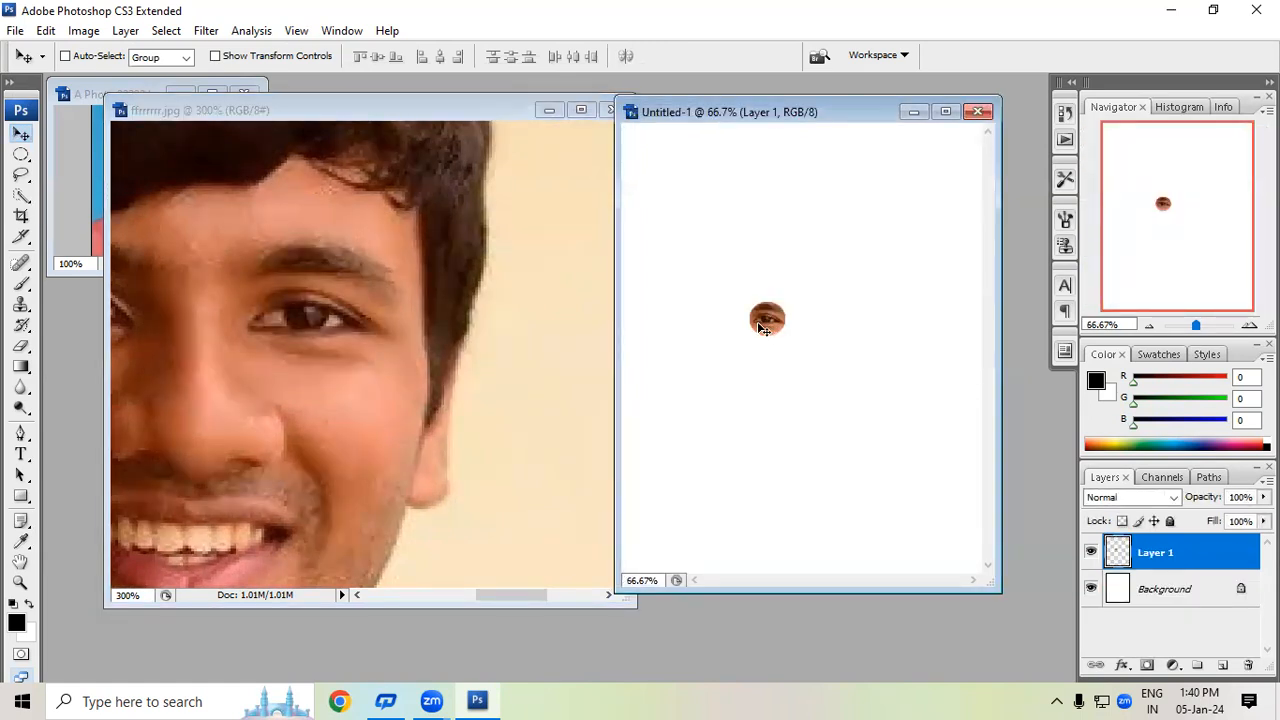
{"action": "key", "text": "ctrl+z"}
{"action": "left_click", "coordinate": [358, 311]}
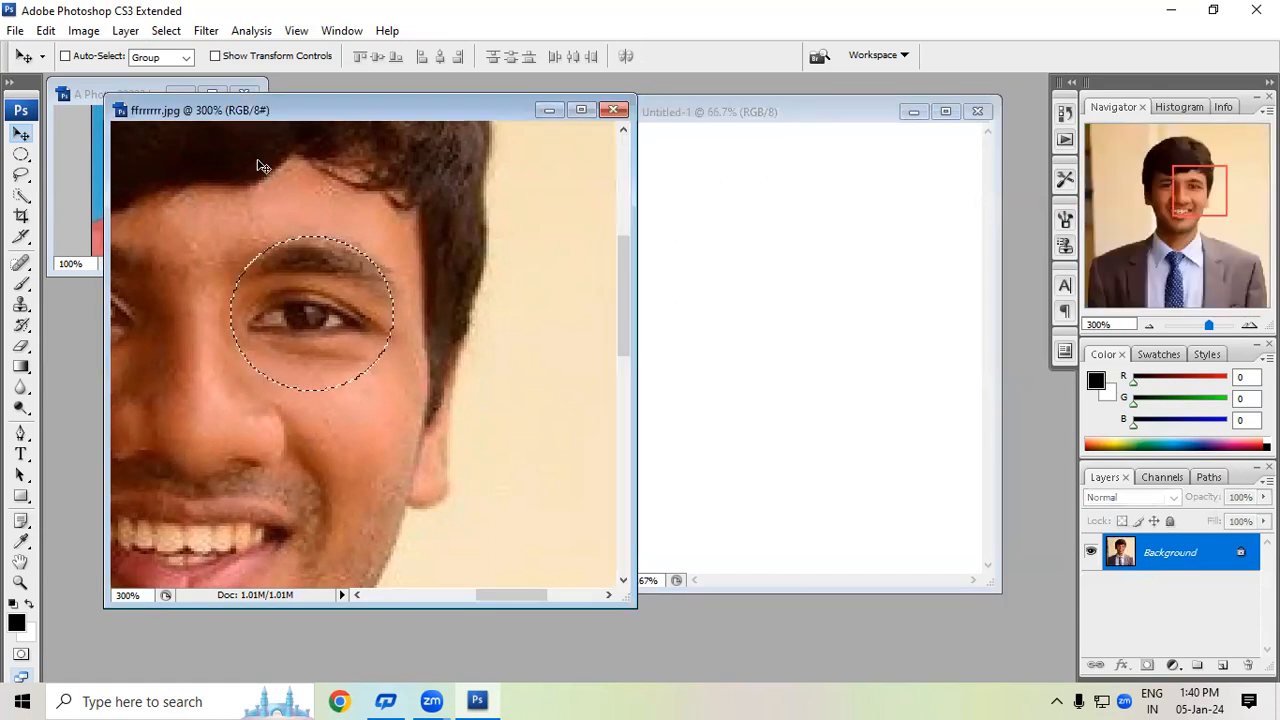
{"action": "left_click", "coordinate": [21, 154]}
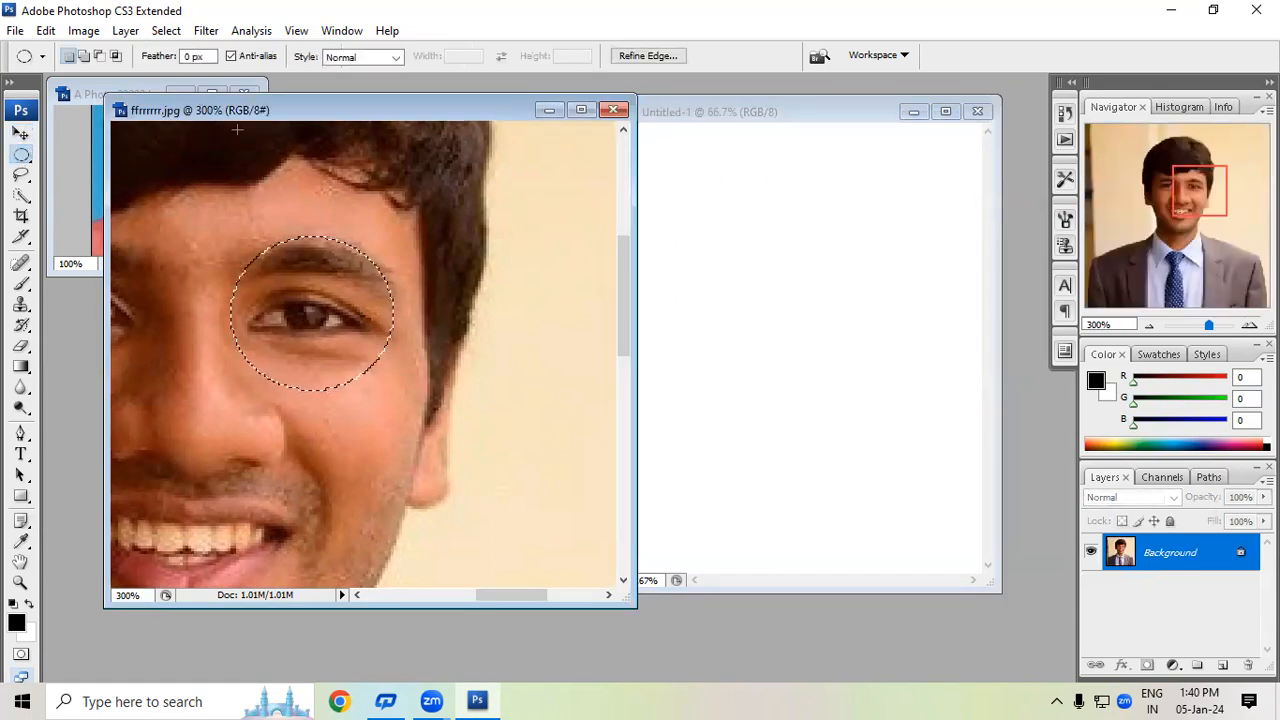
Step: Draw a round Elliptical Marquee selection with 10 px feather around the right-hand eye and copy it into Untitled-1
{"action": "left_click", "coordinate": [273, 192]}
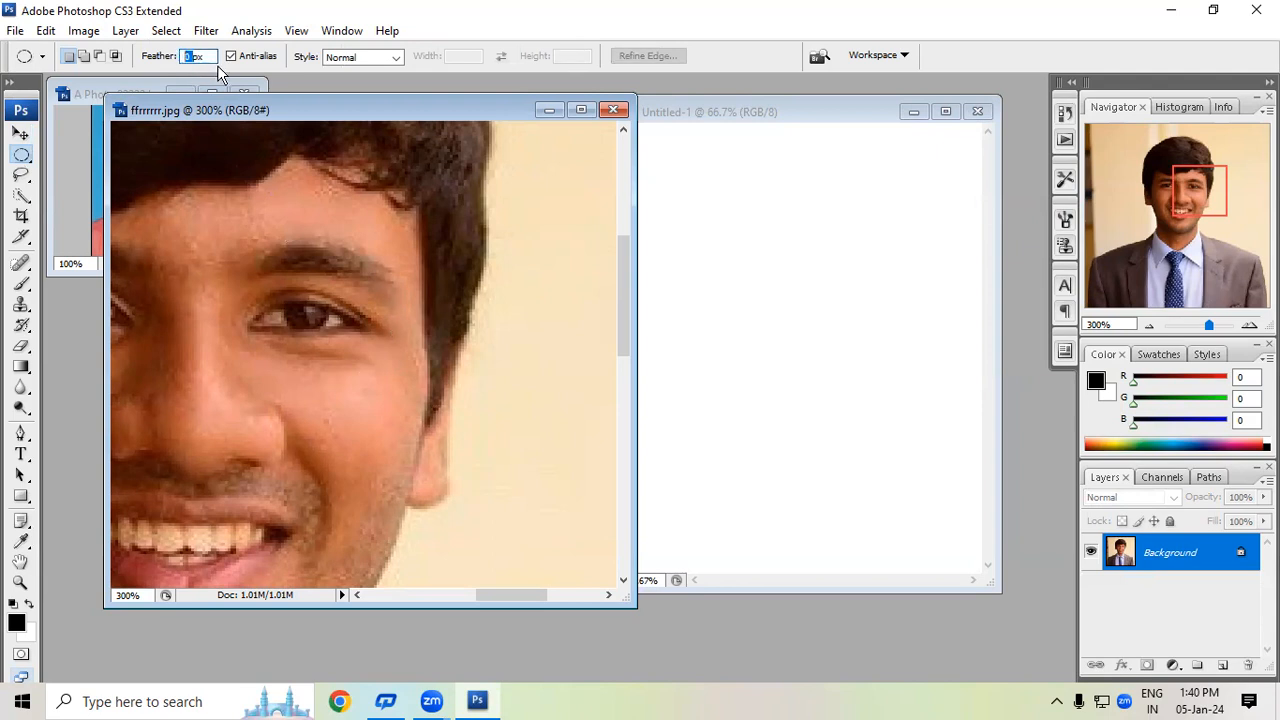
{"action": "type", "text": "10"}
{"action": "left_click_drag", "start_coordinate": [418, 432], "coordinate": [418, 432]}
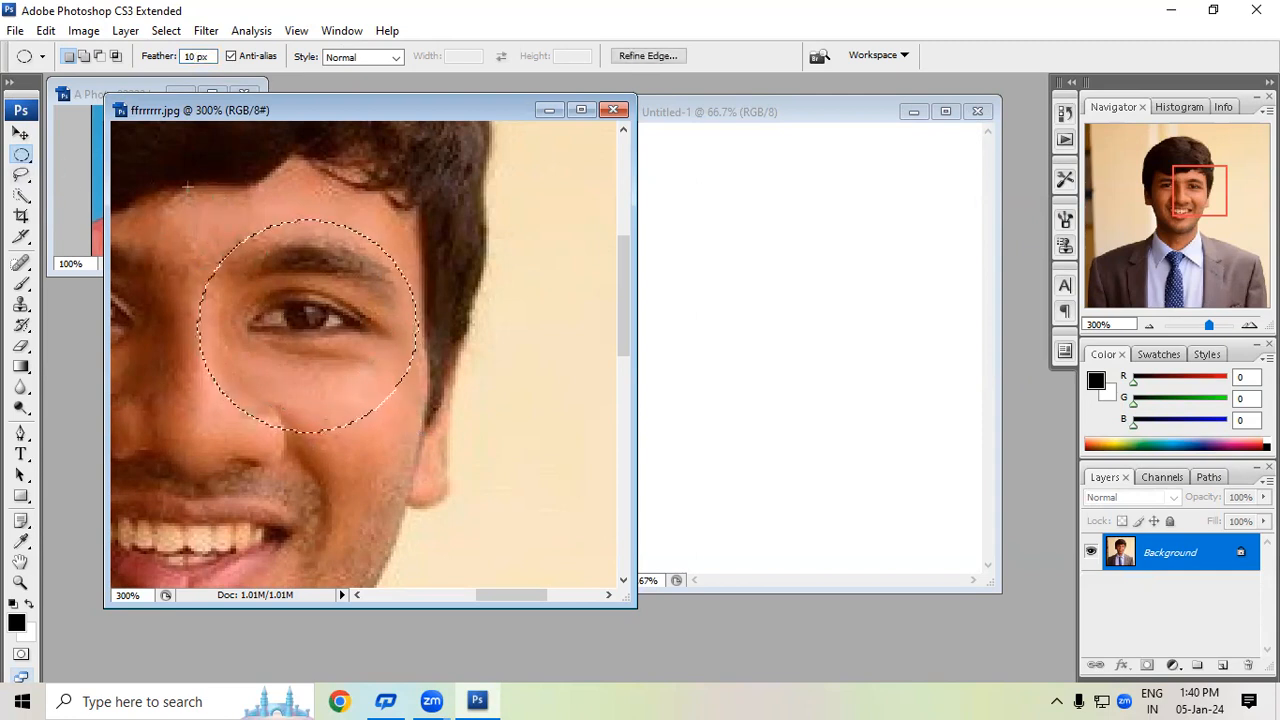
{"action": "left_click", "coordinate": [21, 133]}
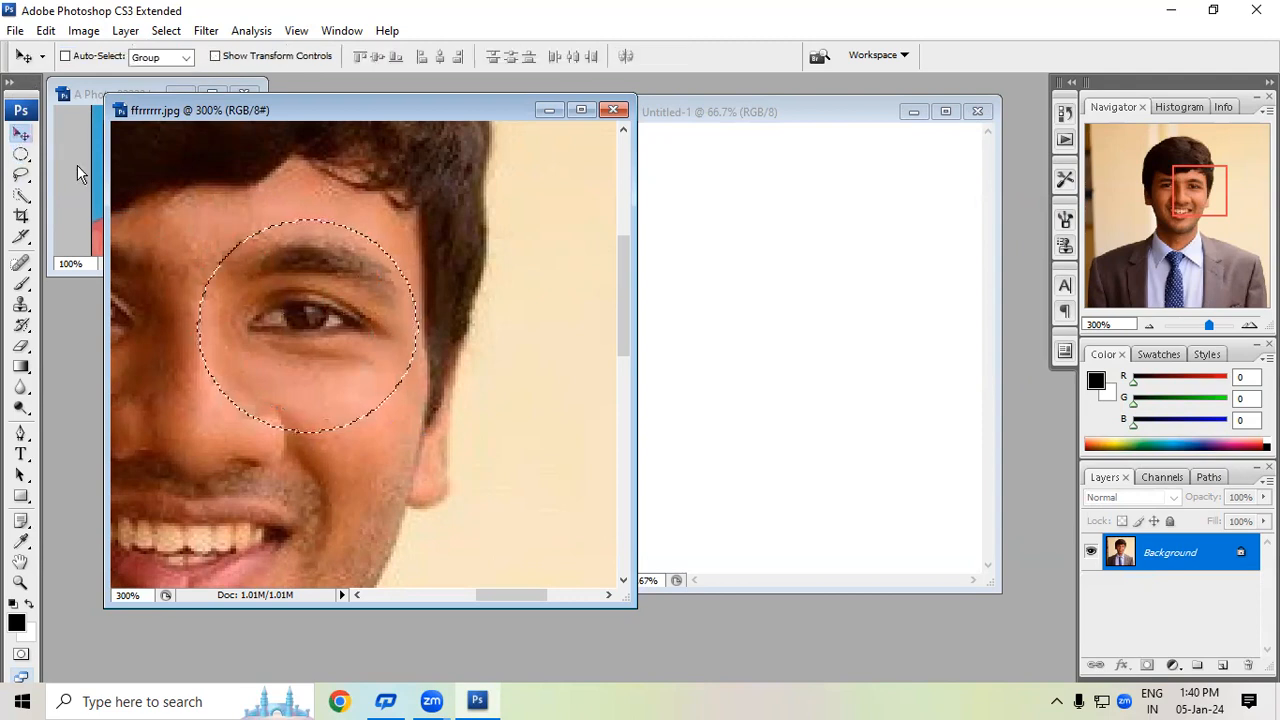
{"action": "left_click_drag", "start_coordinate": [400, 300], "coordinate": [758, 308]}
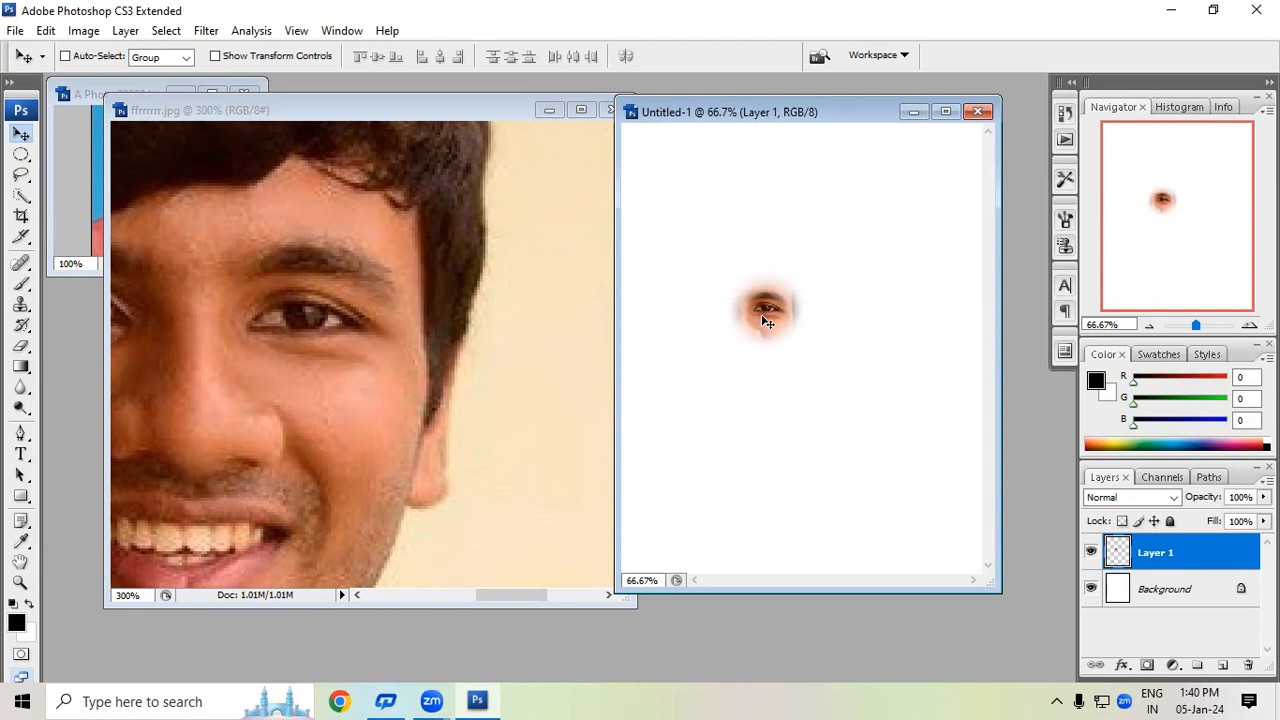
{"action": "left_click", "coordinate": [29, 161]}
{"action": "right_click", "coordinate": [29, 161]}
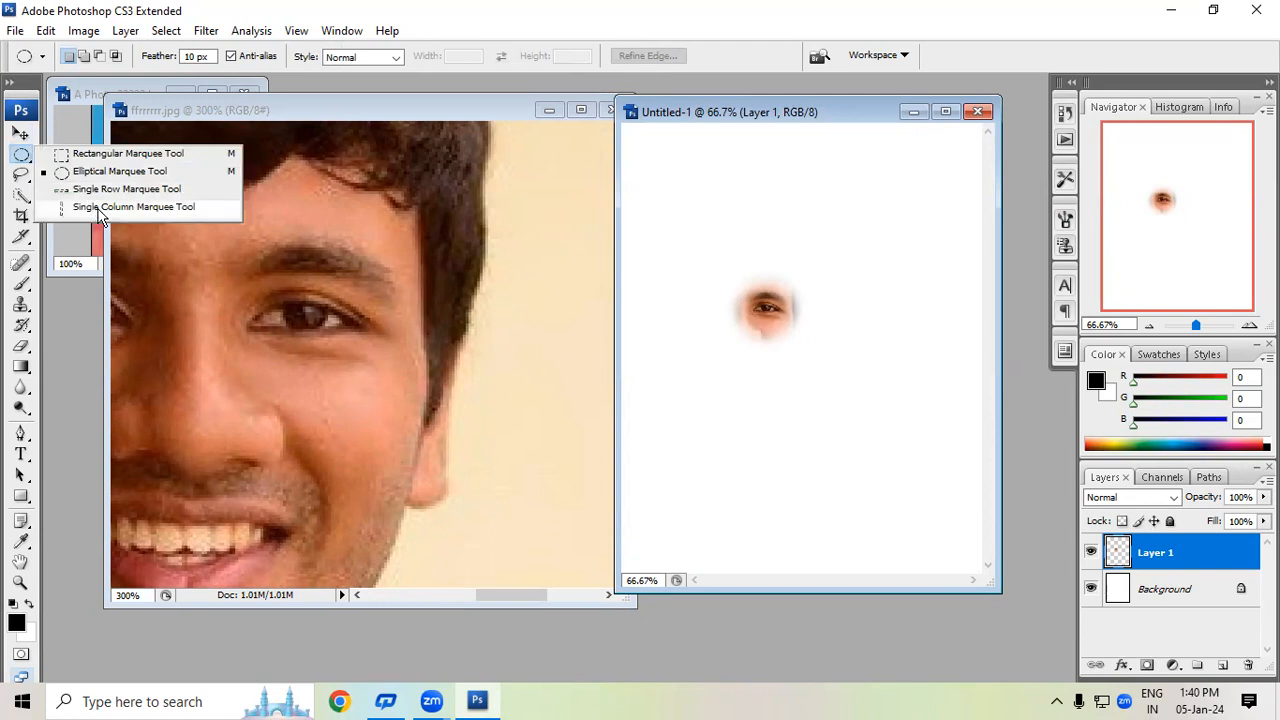
{"action": "left_click", "coordinate": [470, 320]}
{"action": "left_click", "coordinate": [750, 402]}
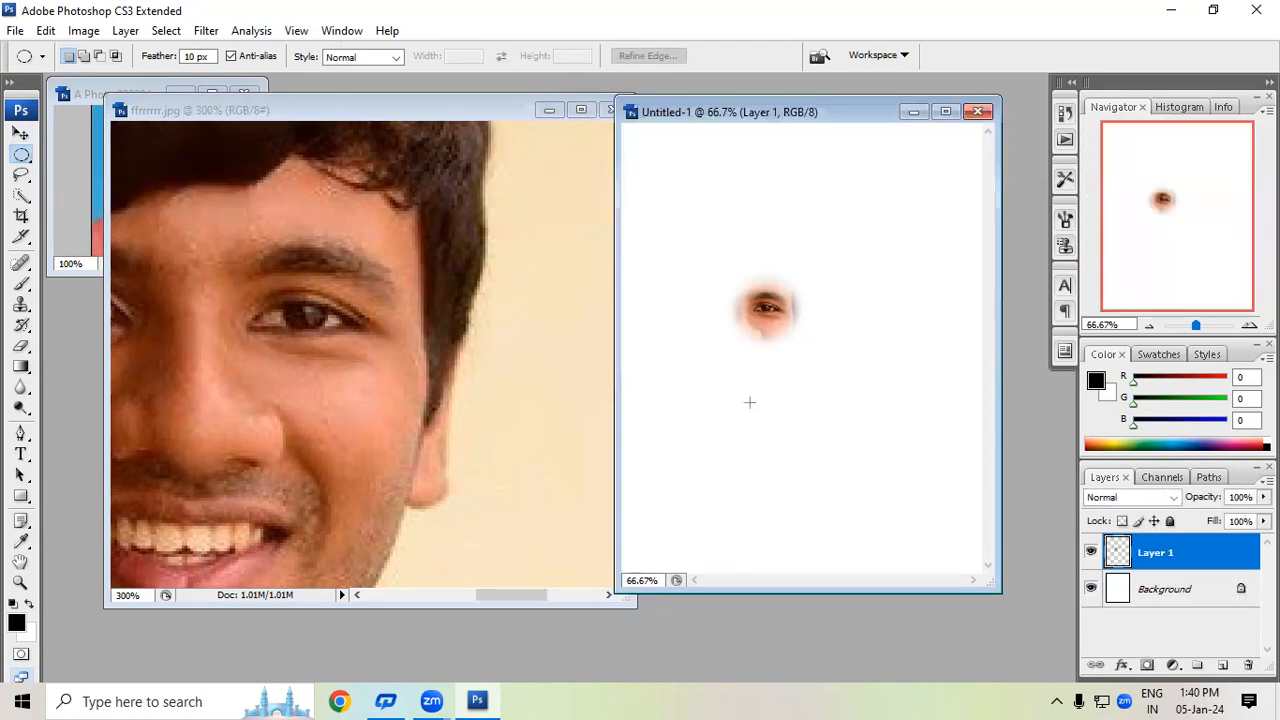
Step: Select a single pixel row across the portrait just above the mouth in ffrrrrrr.jpg with the Single Row Marquee tool
{"action": "left_click", "coordinate": [300, 265]}
{"action": "key", "text": "Return"}
{"action": "key", "text": "ctrl+minus"}
{"action": "key", "text": "ctrl+minus"}
{"action": "key", "text": "ctrl+minus"}
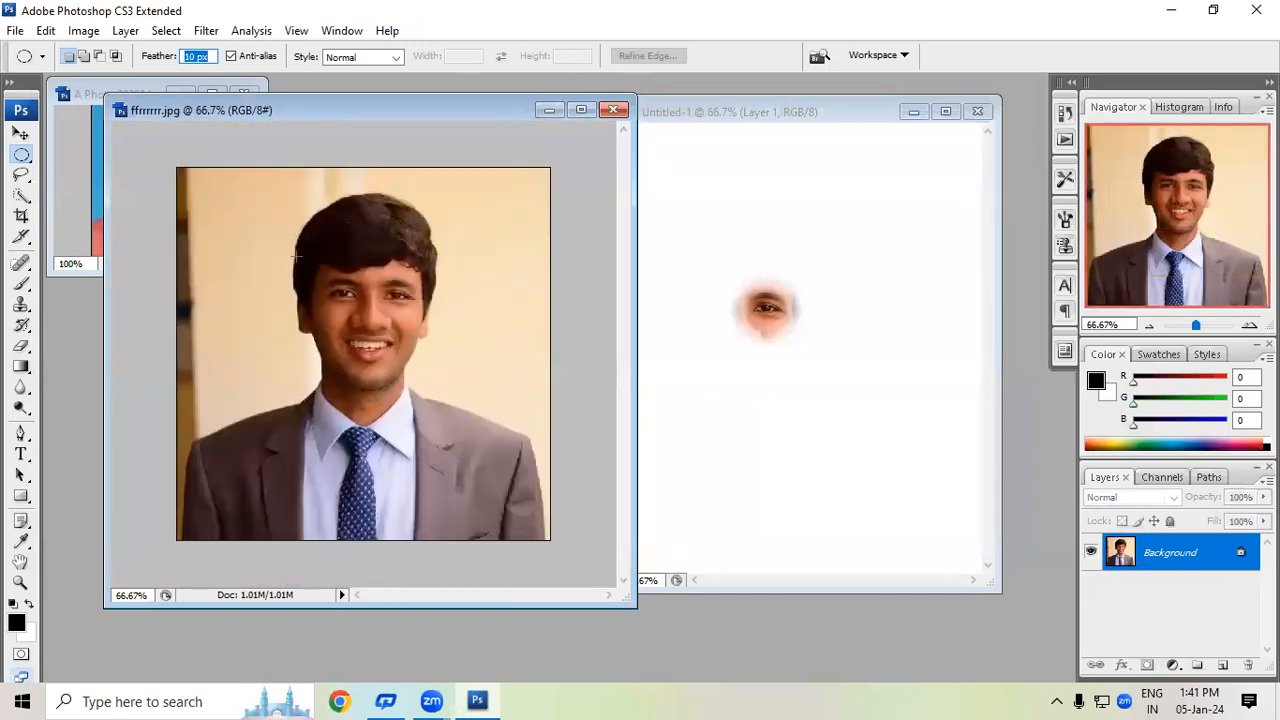
{"action": "right_click", "coordinate": [33, 166]}
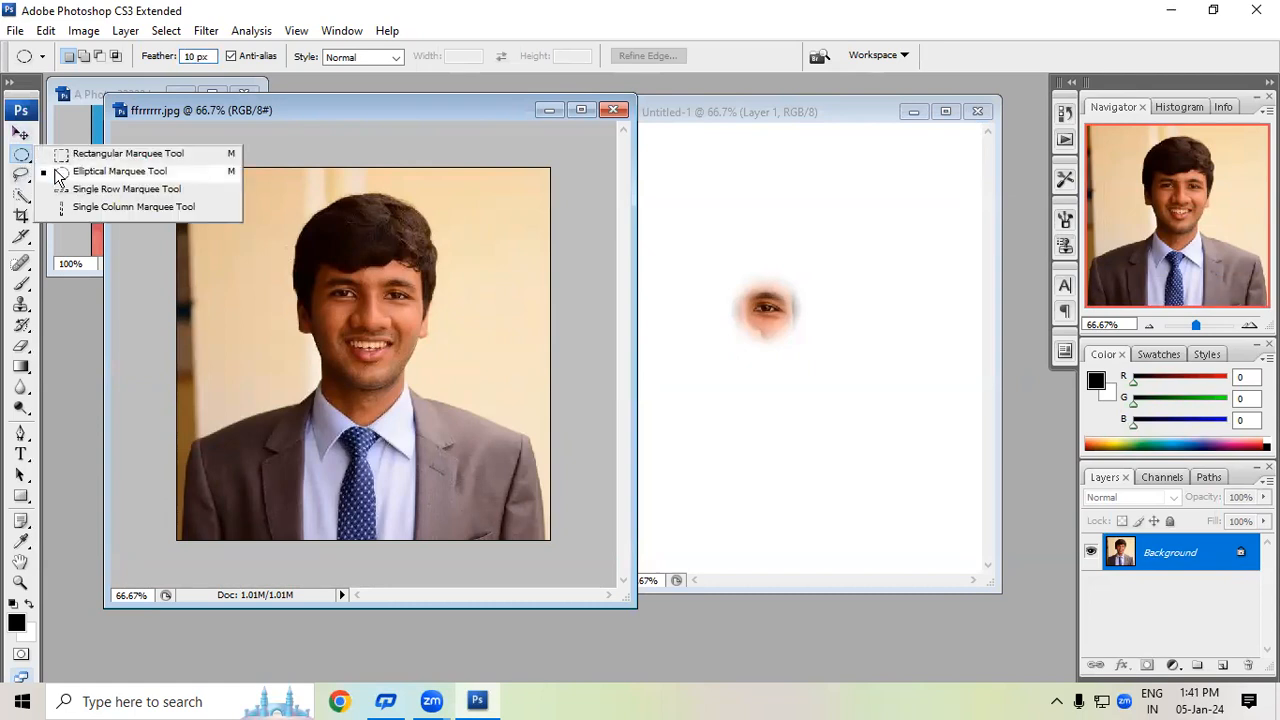
{"action": "left_click", "coordinate": [71, 195]}
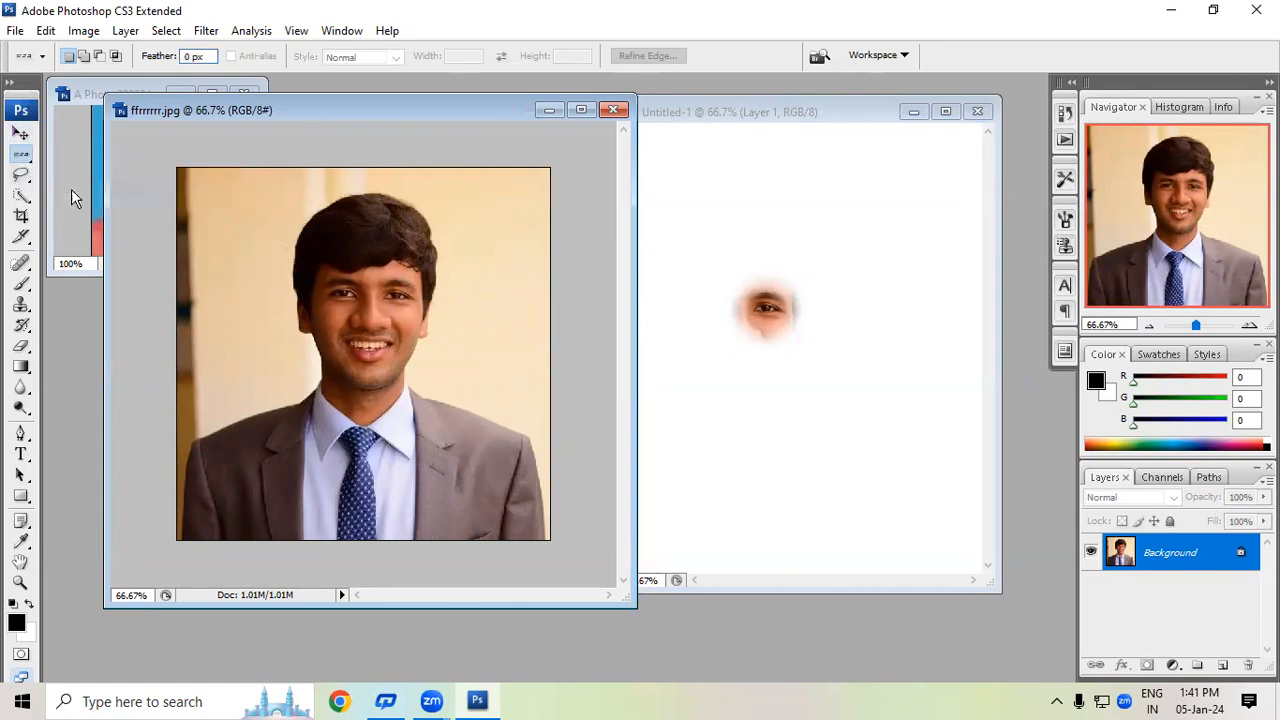
{"action": "left_click", "coordinate": [205, 343]}
{"action": "key", "text": "ctrl+d"}
{"action": "left_click_drag", "start_coordinate": [205, 343], "coordinate": [205, 338]}
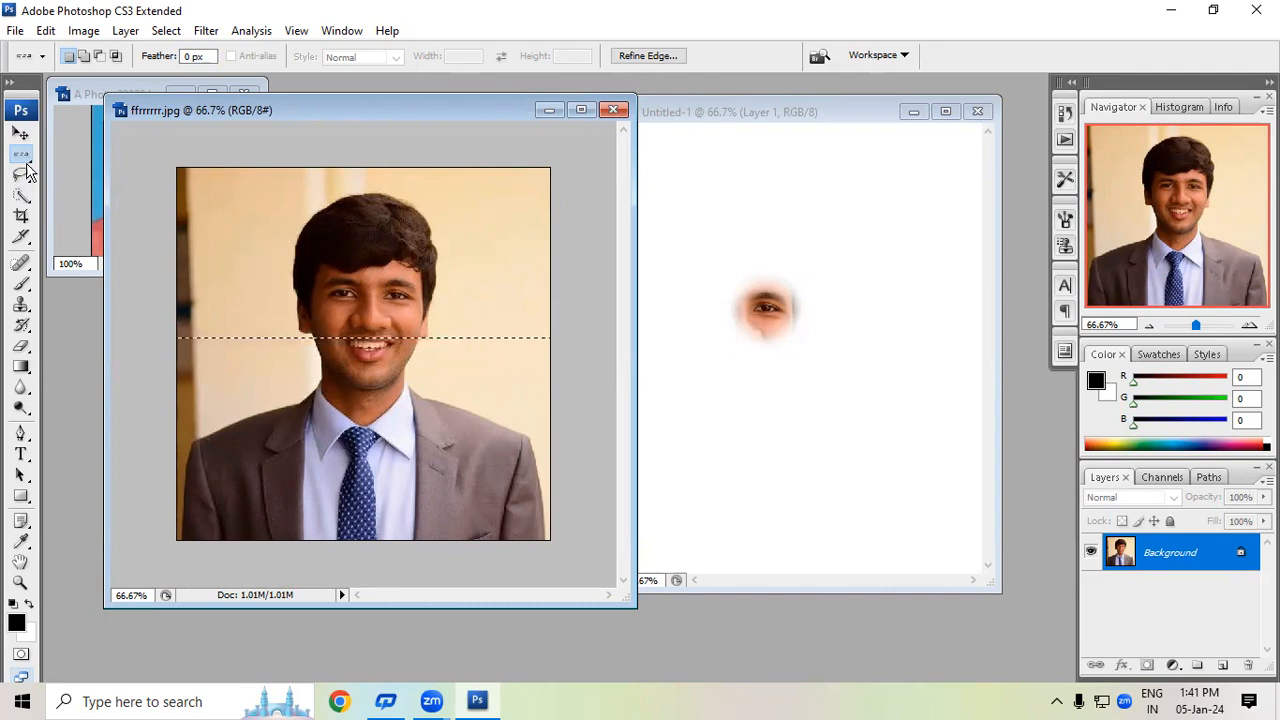
Step: Replace the row selection with a Single Row Marquee selection at eye level
{"action": "right_click", "coordinate": [21, 154]}
{"action": "left_click", "coordinate": [64, 186]}
{"action": "left_click", "coordinate": [380, 211]}
{"action": "left_click", "coordinate": [386, 301]}
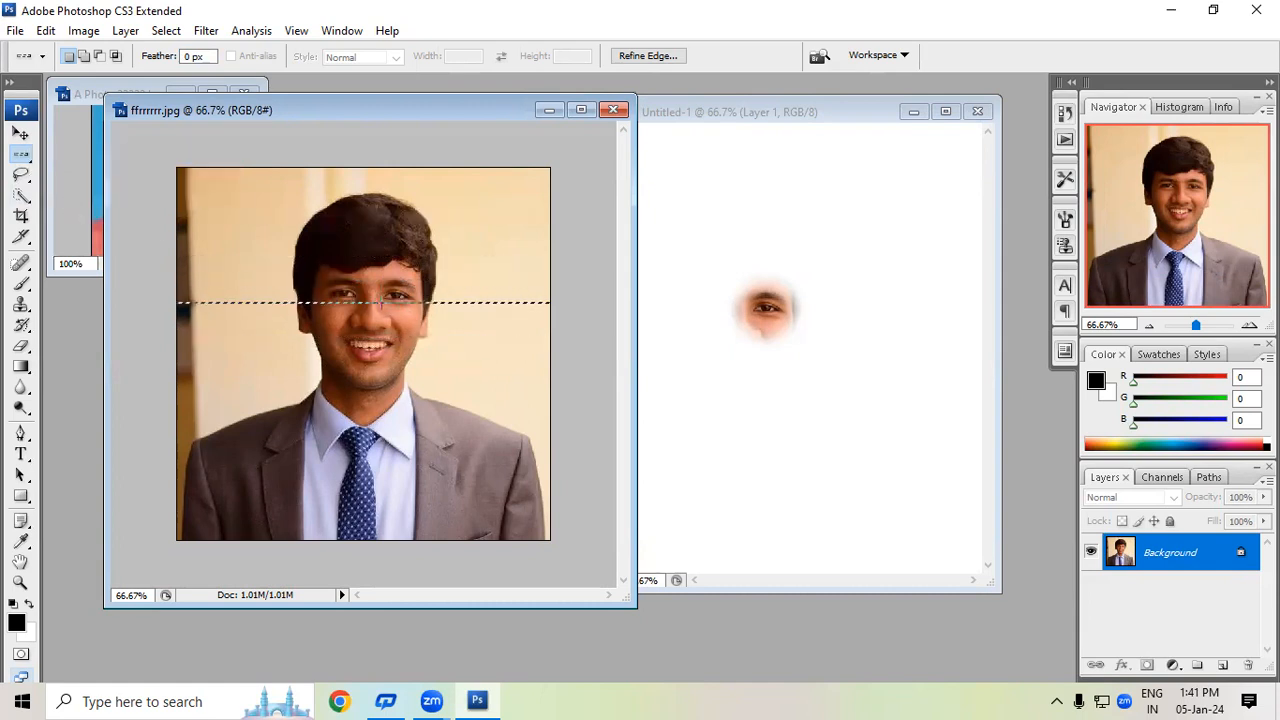
Step: Select a single pixel column through the middle of the face with the Single Column Marquee tool and deselect it
{"action": "right_click", "coordinate": [21, 154]}
{"action": "left_click", "coordinate": [64, 206]}
{"action": "left_click", "coordinate": [363, 310]}
{"action": "left_click", "coordinate": [372, 206]}
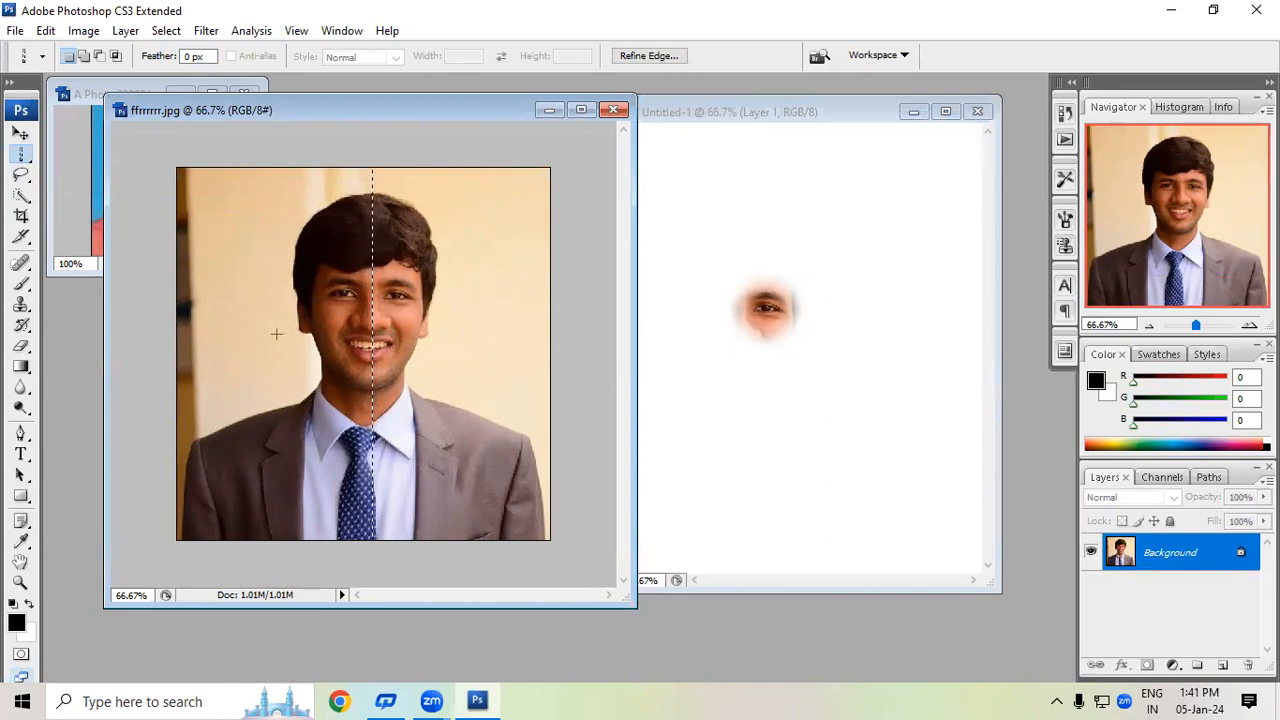
{"action": "left_click", "coordinate": [21, 154]}
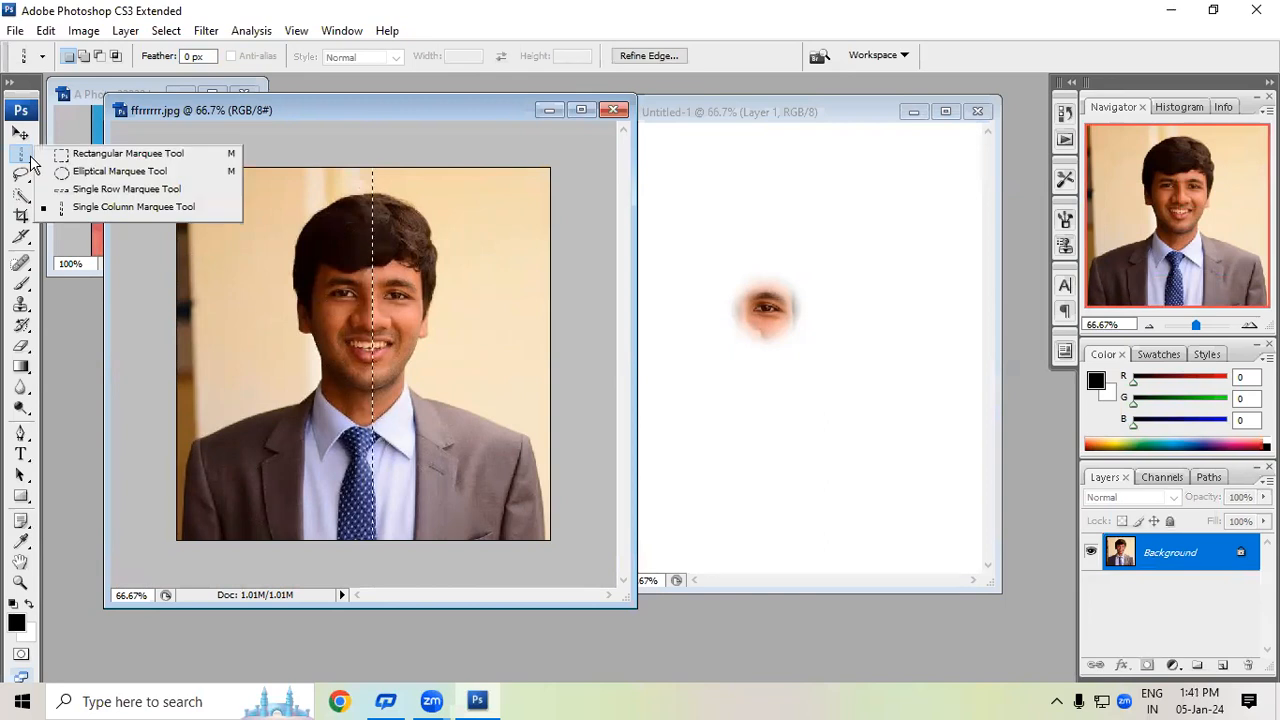
{"action": "left_click", "coordinate": [150, 210]}
{"action": "left_click", "coordinate": [150, 210]}
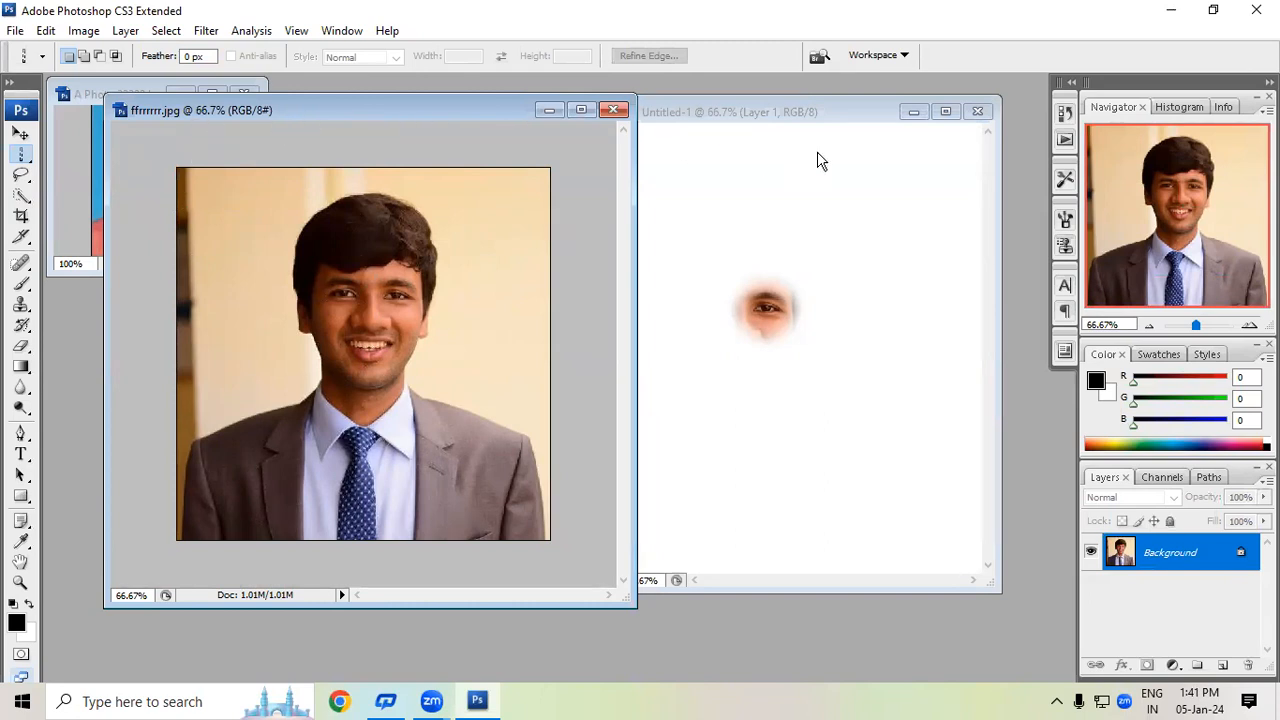
Step: Draw a freehand selection around the man's head, shoulders and suit with the Lasso tool
{"action": "left_click", "coordinate": [21, 133]}
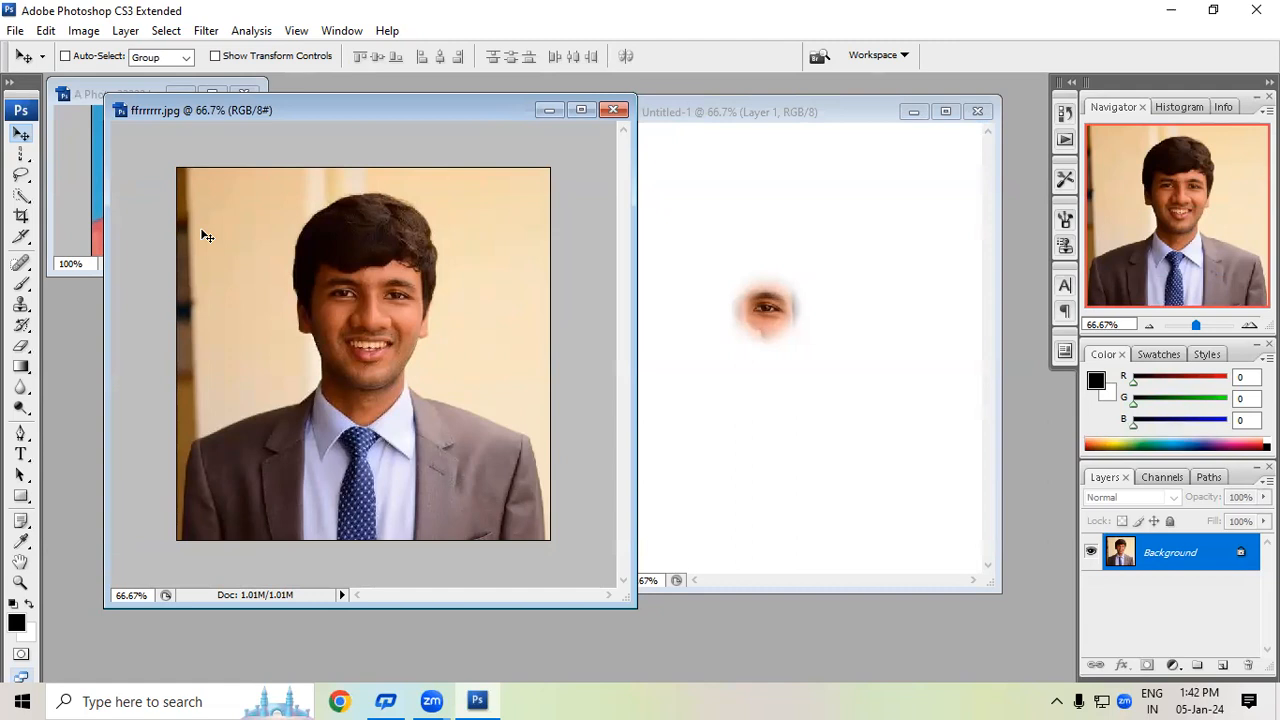
{"action": "left_click", "coordinate": [24, 176]}
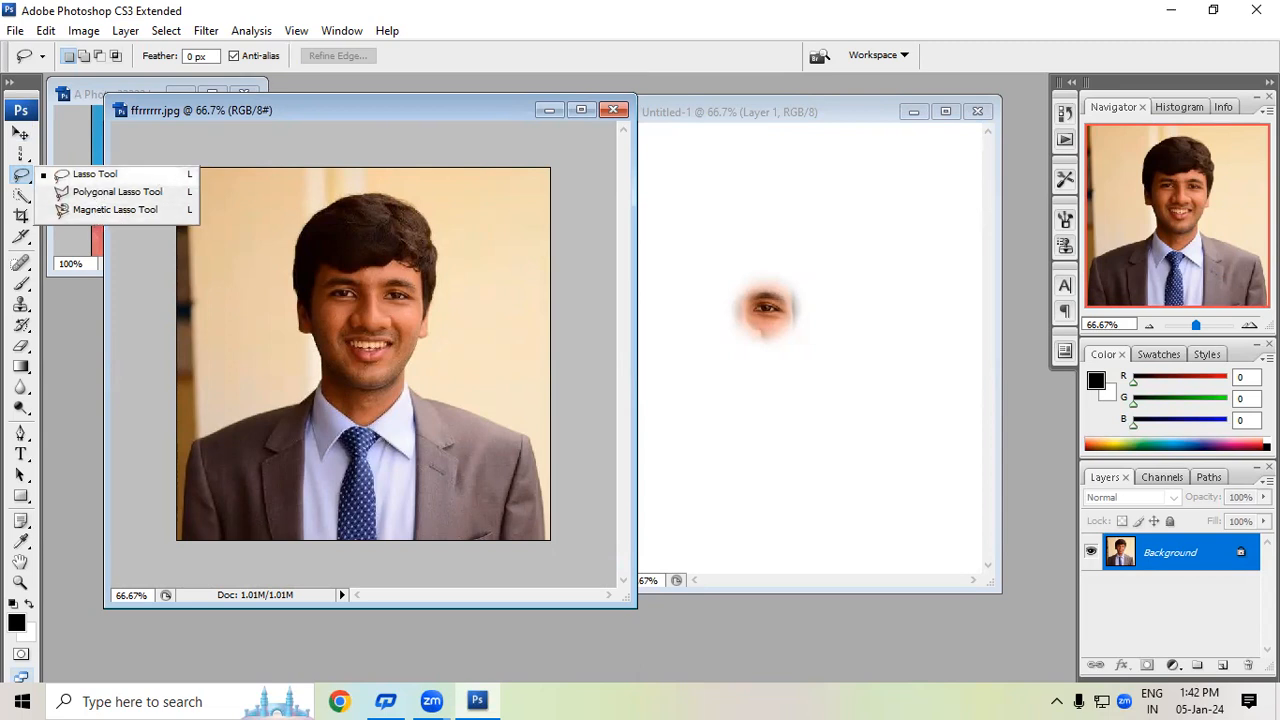
{"action": "left_click", "coordinate": [215, 110]}
{"action": "left_click", "coordinate": [20, 134]}
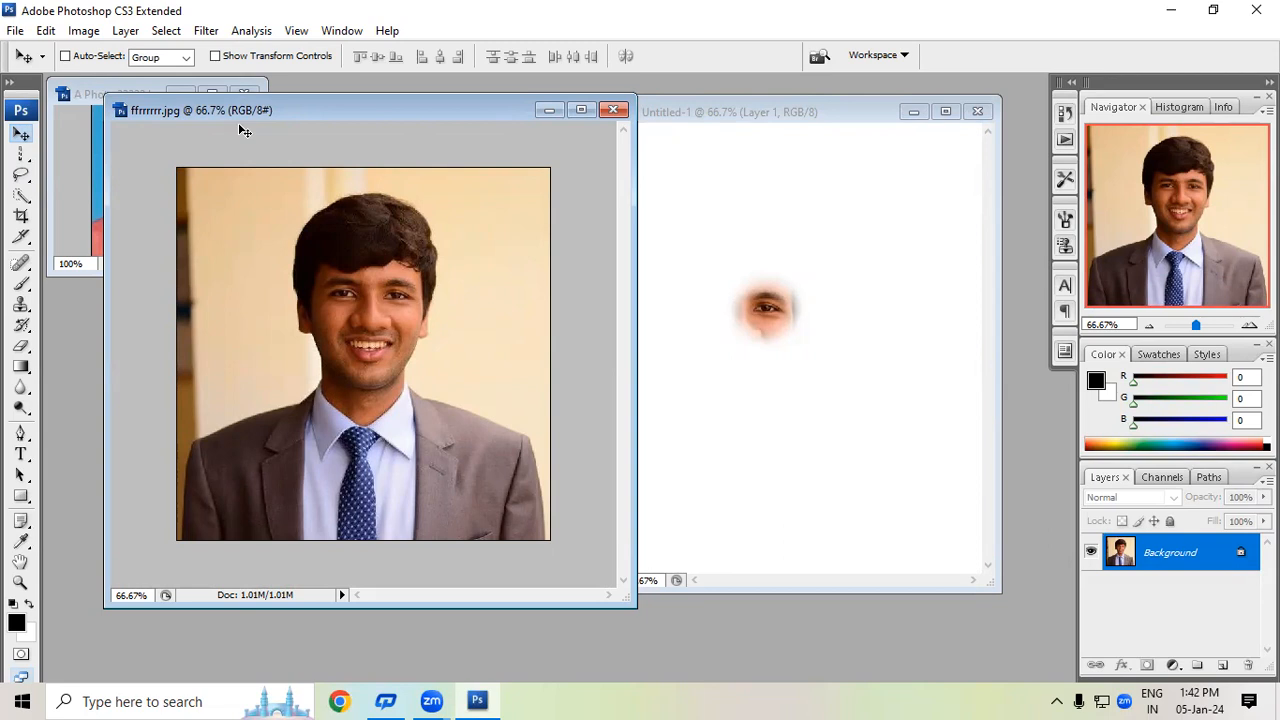
{"action": "left_click_drag", "start_coordinate": [21, 174], "coordinate": [57, 172]}
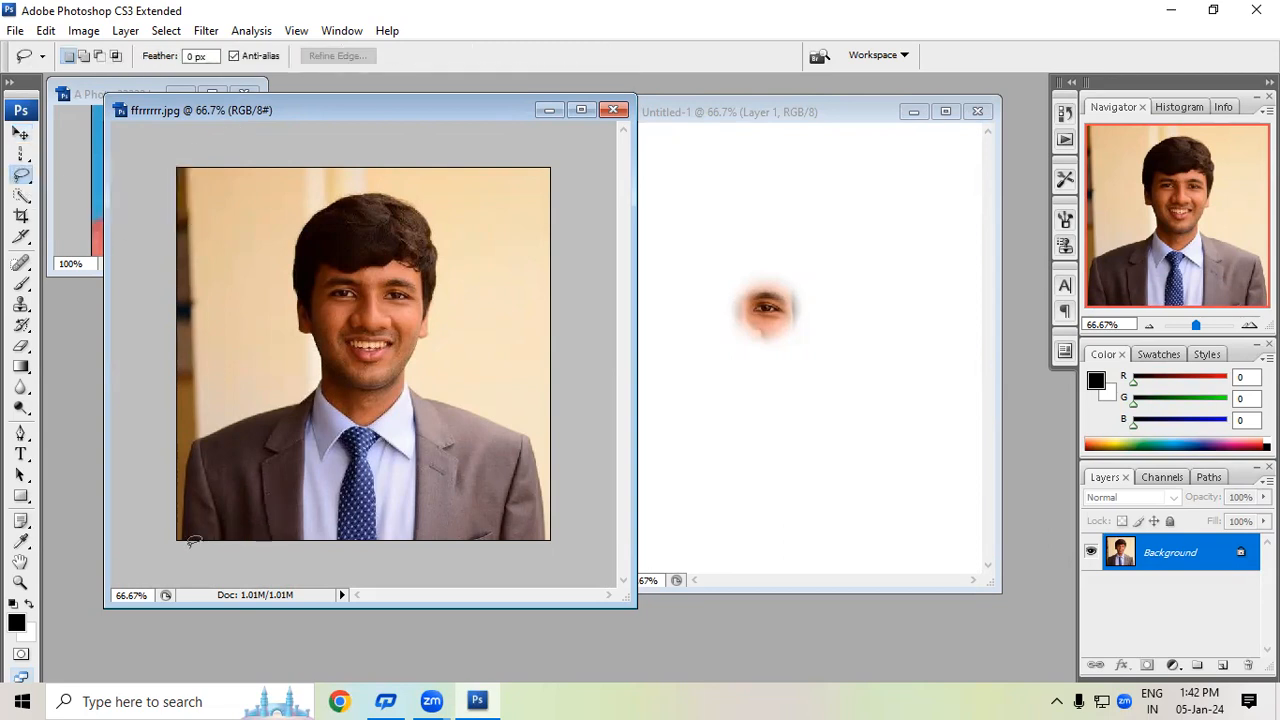
{"action": "mouse_move", "coordinate": [189, 482]}
{"action": "left_mouse_down"}
{"action": "mouse_move", "coordinate": [201, 440]}
{"action": "mouse_move", "coordinate": [306, 394]}
{"action": "left_mouse_up"}
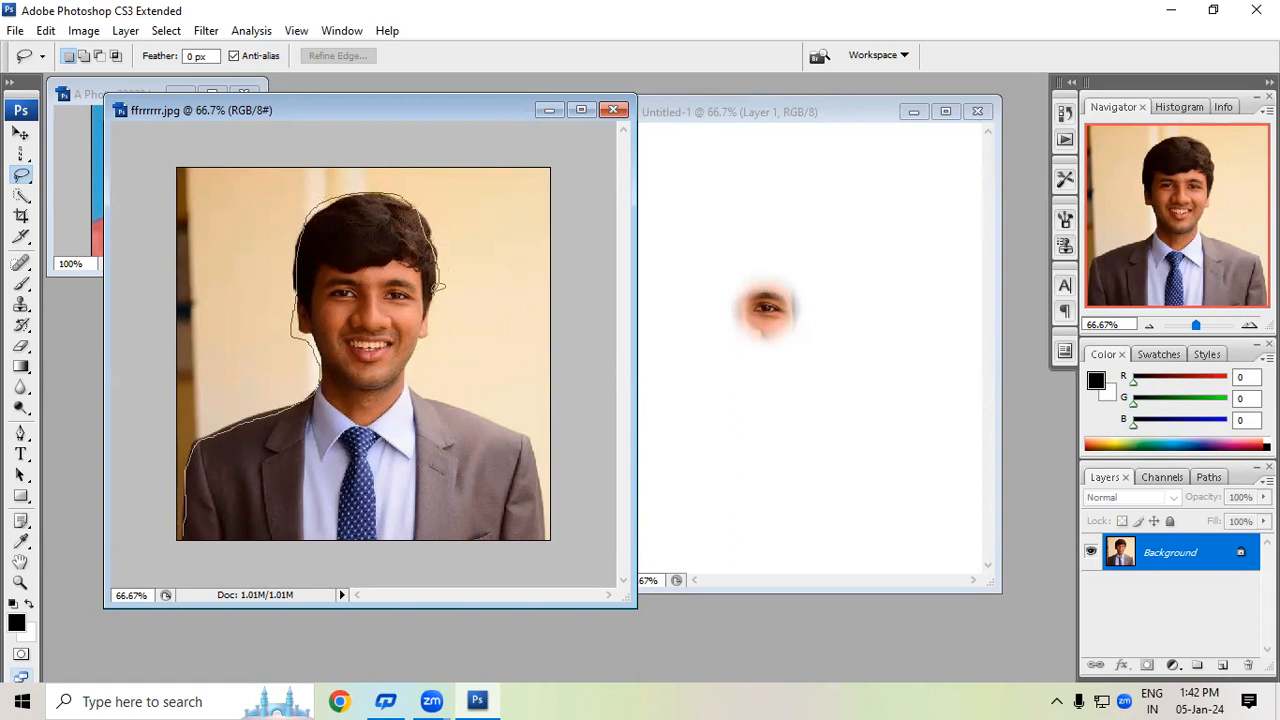
{"action": "mouse_move", "coordinate": [432, 318]}
{"action": "left_mouse_down"}
{"action": "mouse_move", "coordinate": [405, 385]}
{"action": "mouse_move", "coordinate": [465, 399]}
{"action": "left_mouse_up"}
{"action": "mouse_move", "coordinate": [541, 450]}
{"action": "left_mouse_down"}
{"action": "mouse_move", "coordinate": [553, 512]}
{"action": "mouse_move", "coordinate": [485, 538]}
{"action": "mouse_move", "coordinate": [216, 537]}
{"action": "mouse_move", "coordinate": [180, 524]}
{"action": "left_mouse_up"}
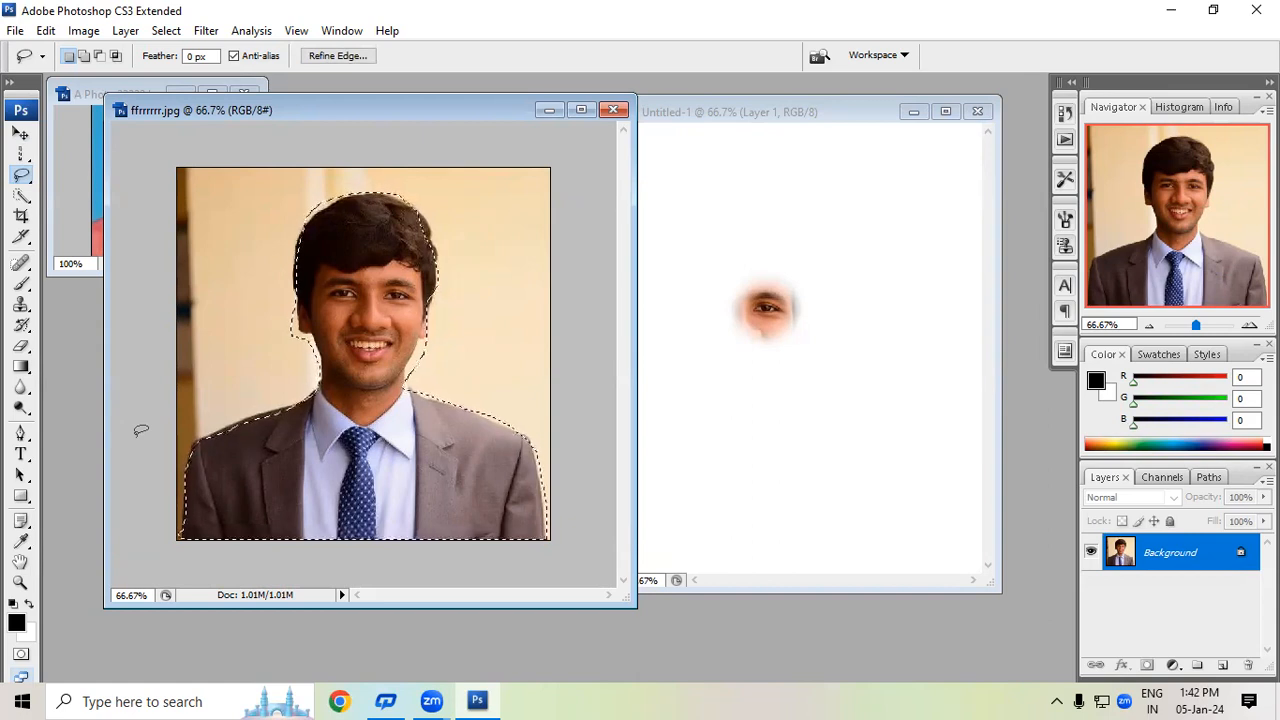
Step: Copy the lassoed figure from ffrrrrrr.jpg into Untitled-1 with the Move tool
{"action": "right_click", "coordinate": [30, 178]}
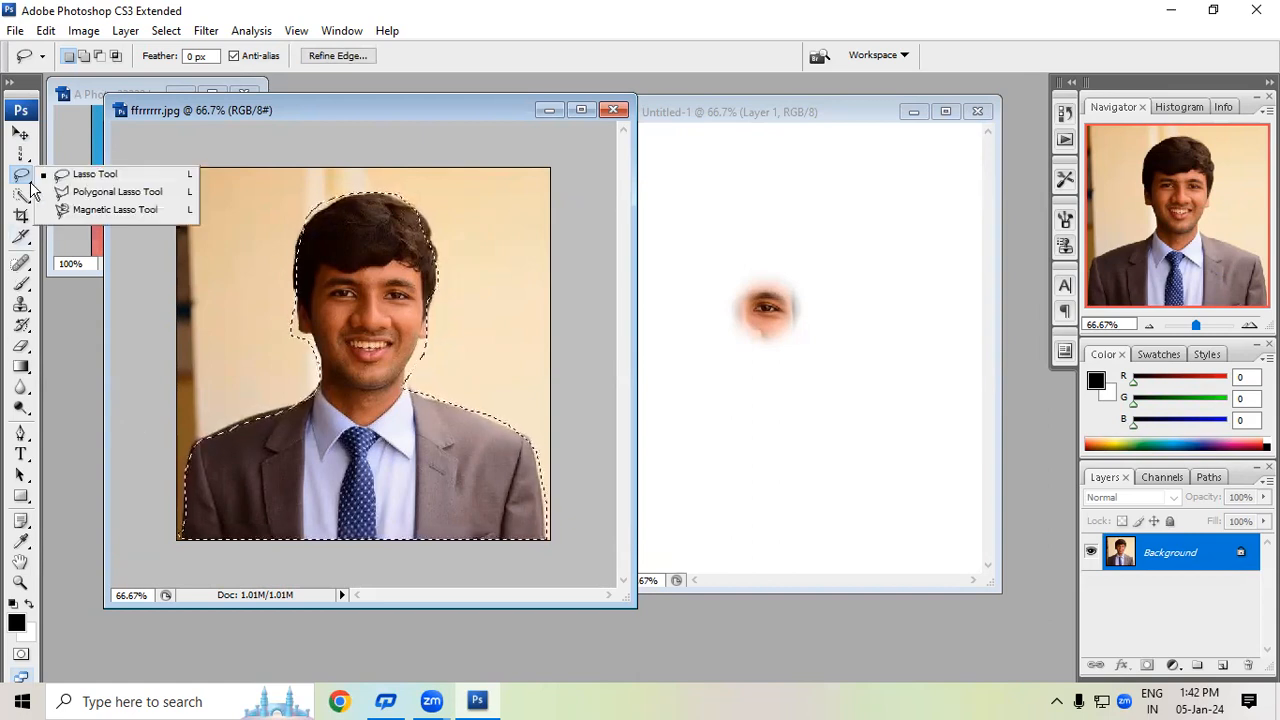
{"action": "left_click", "coordinate": [80, 158]}
{"action": "left_click", "coordinate": [20, 133]}
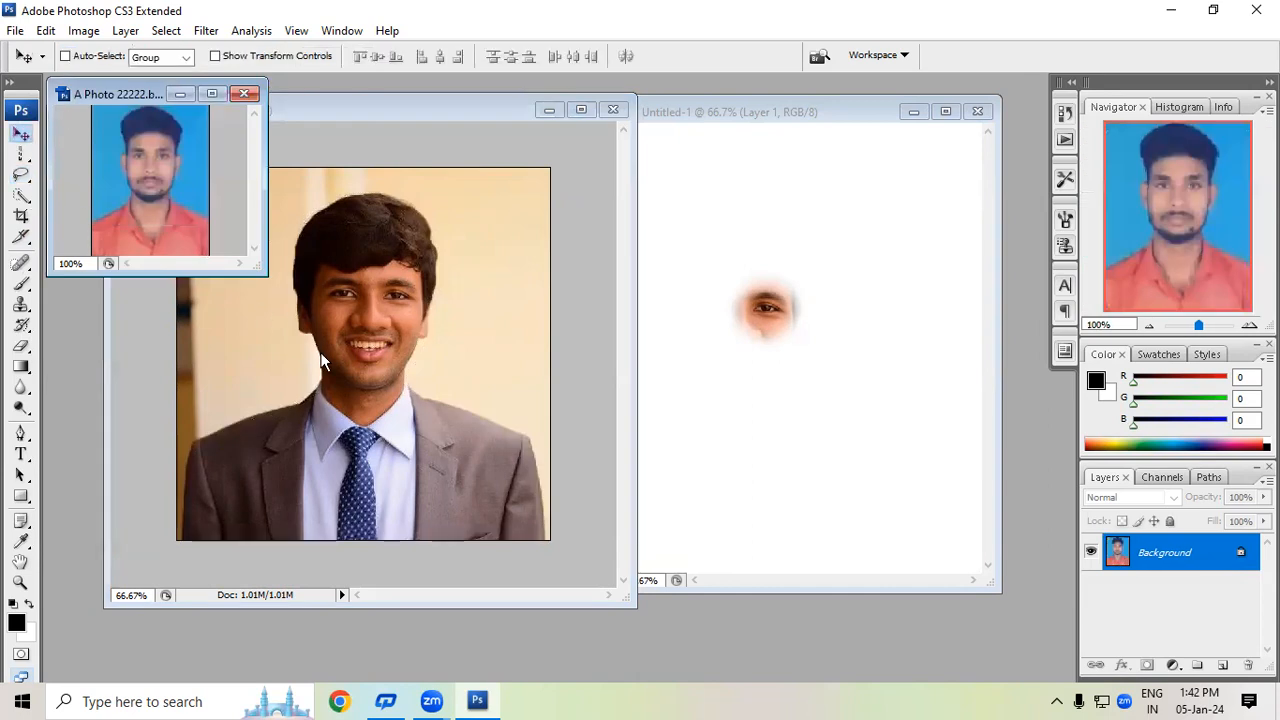
{"action": "left_click", "coordinate": [332, 371]}
{"action": "left_click_drag", "start_coordinate": [366, 352], "coordinate": [786, 334]}
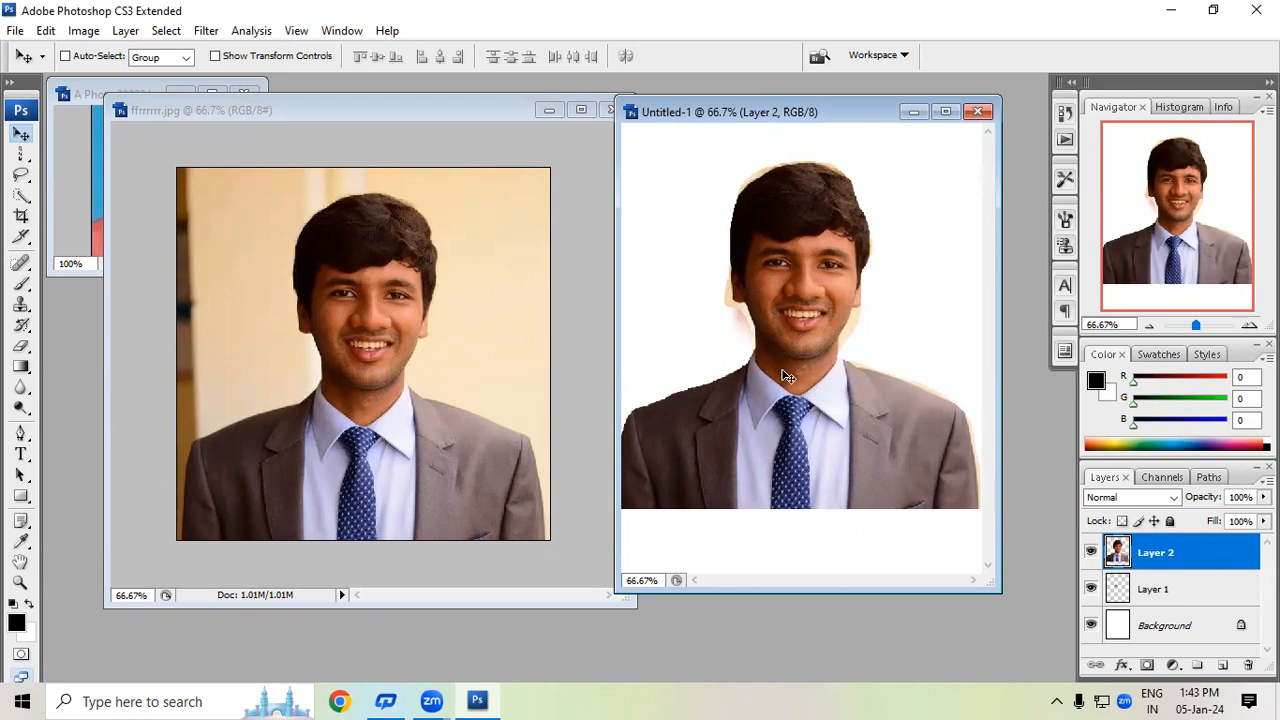
Step: Add a rectangular area around the head to the lasso selection in ffrrrrrr.jpg with the Rectangular Marquee tool
{"action": "left_click", "coordinate": [150, 112]}
{"action": "left_click", "coordinate": [21, 153]}
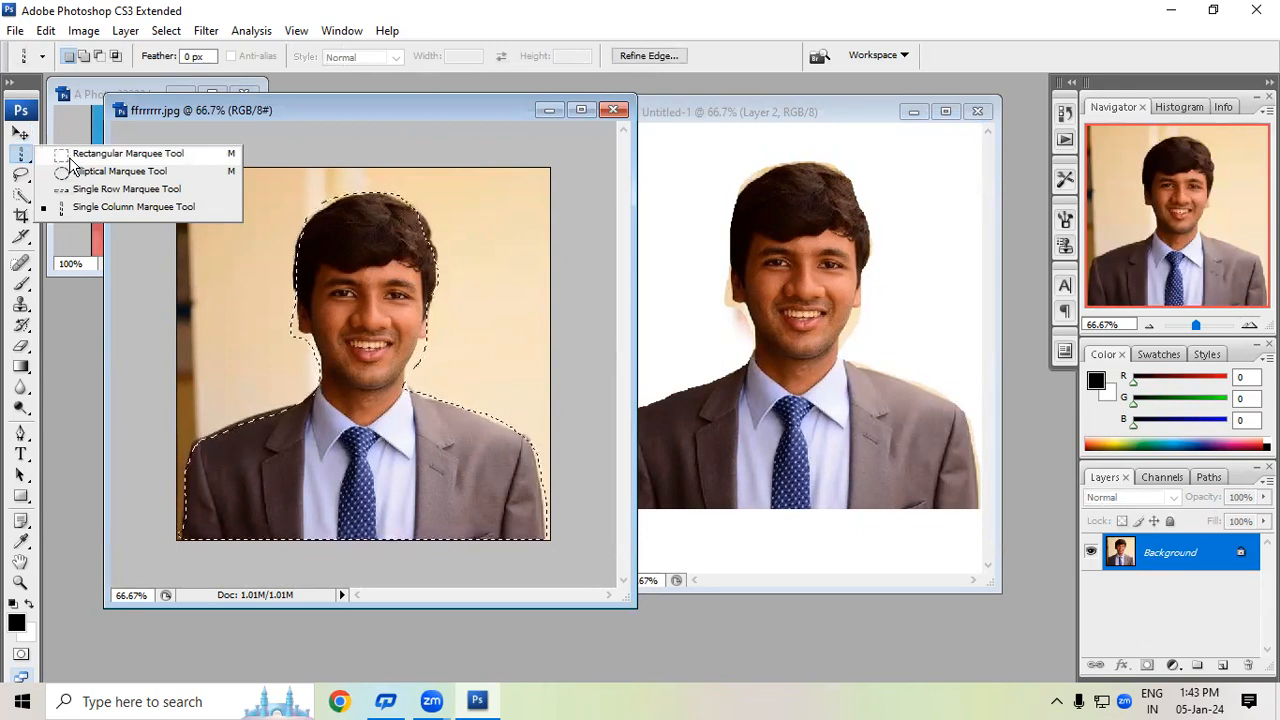
{"action": "left_click", "coordinate": [70, 157]}
{"action": "left_click_drag", "start_coordinate": [278, 210], "coordinate": [488, 403]}
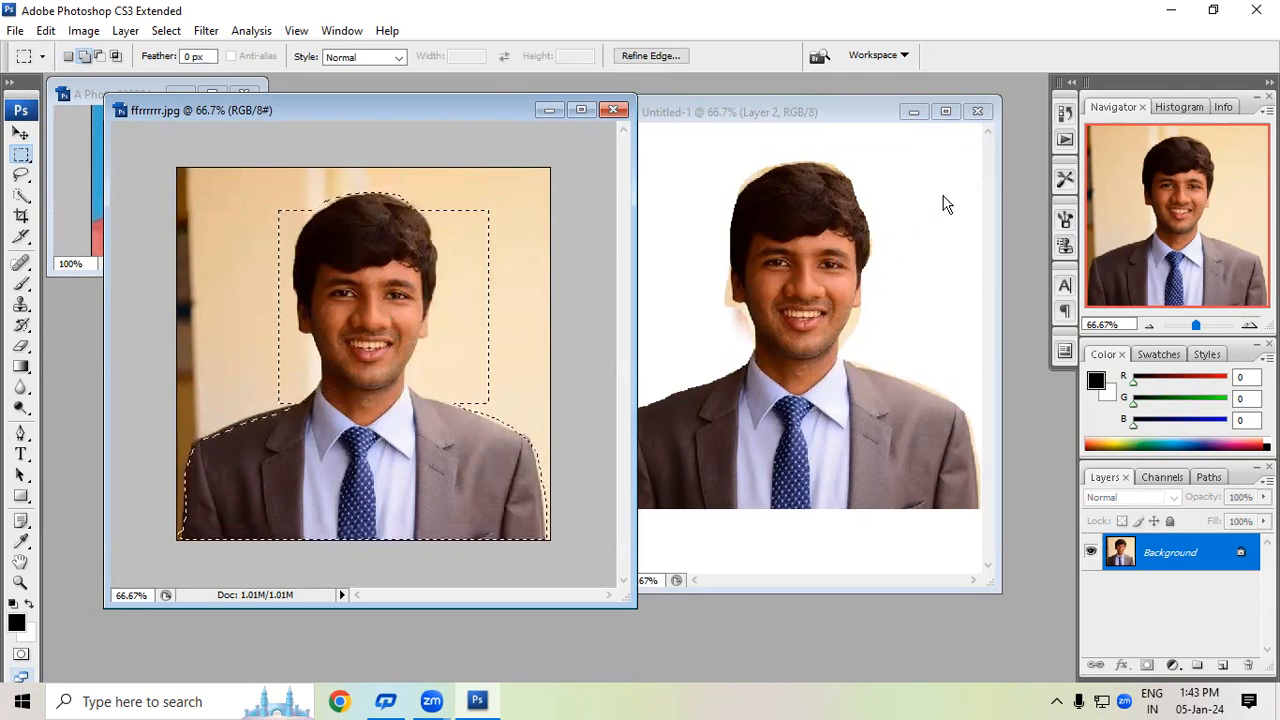
Step: Close Untitled-1, ffrrrrrr.jpg and the A Photo 22222 image, discarding the changes
{"action": "left_click", "coordinate": [977, 111]}
{"action": "left_click", "coordinate": [663, 280]}
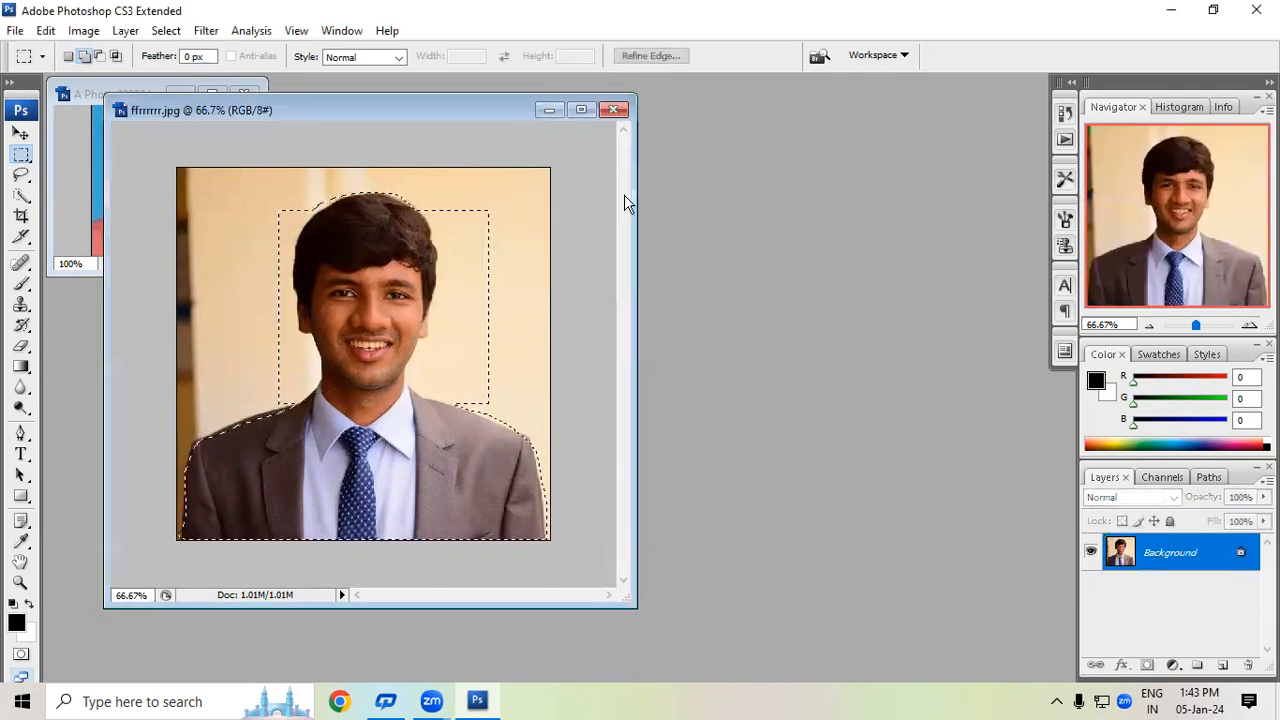
{"action": "left_click", "coordinate": [613, 109]}
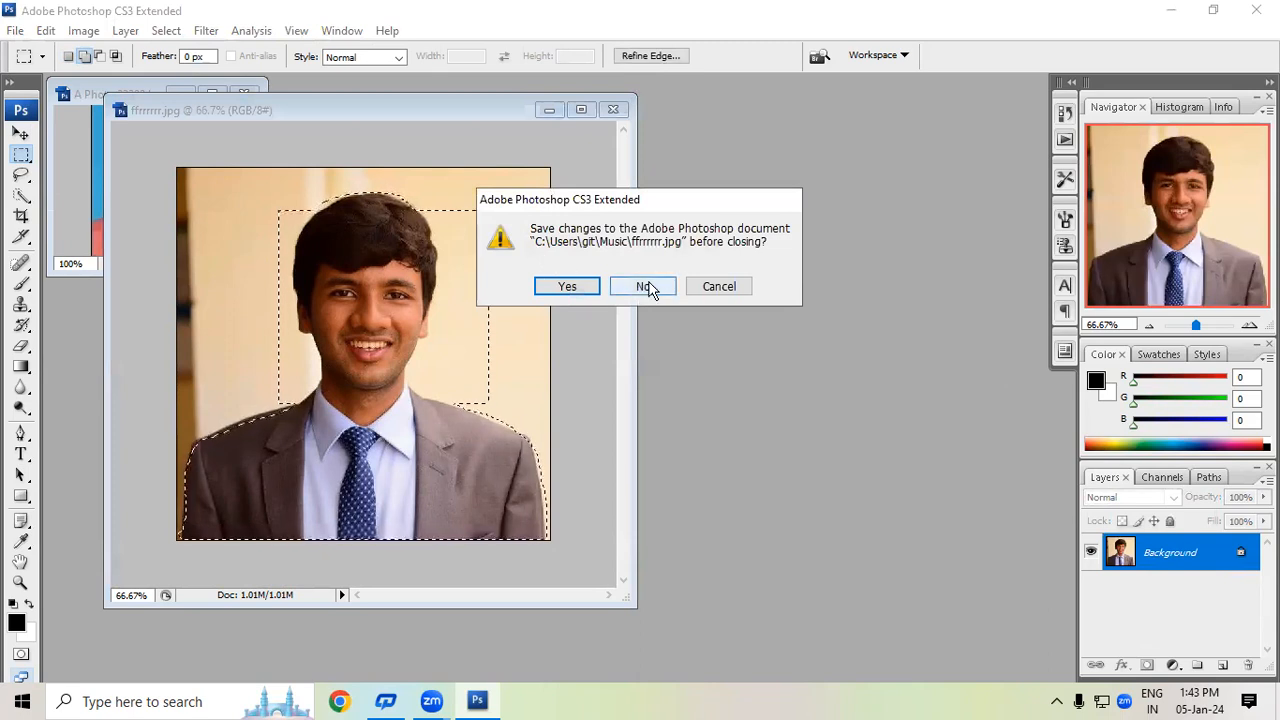
{"action": "left_click", "coordinate": [652, 286]}
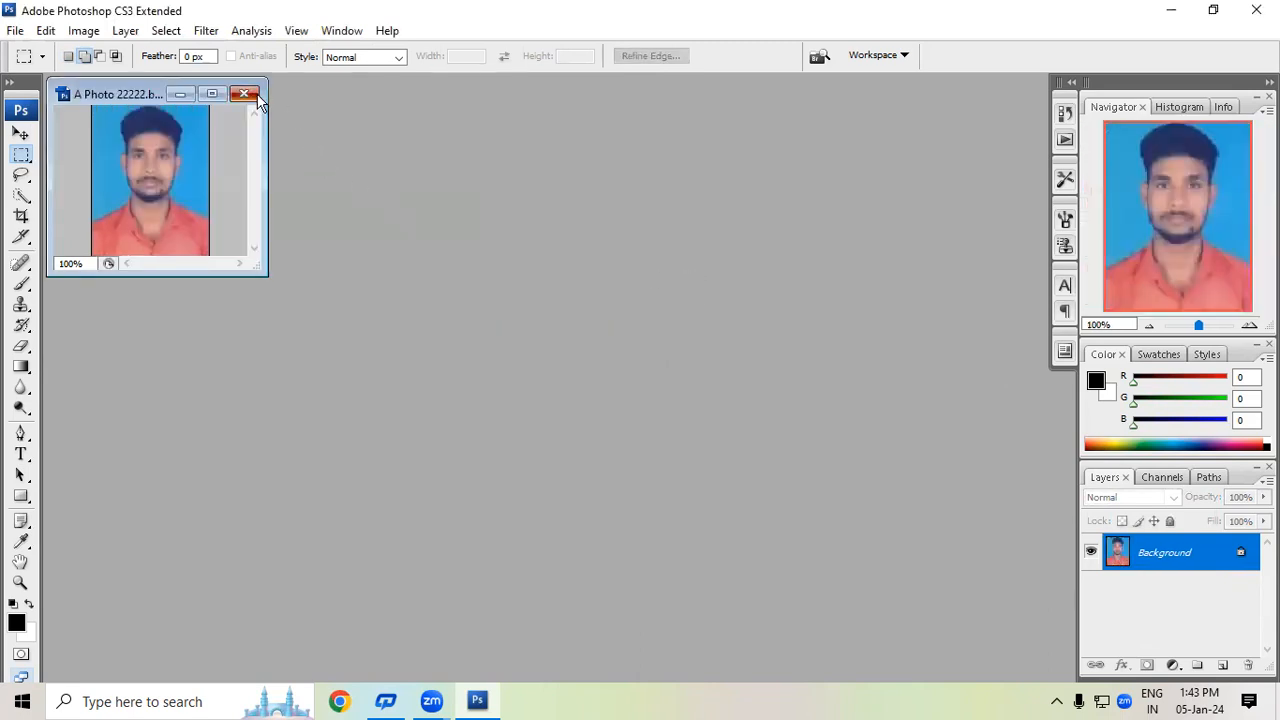
{"action": "left_click", "coordinate": [244, 93]}
Step: Start a new document and set its width and height units to inches
{"action": "left_click", "coordinate": [15, 30]}
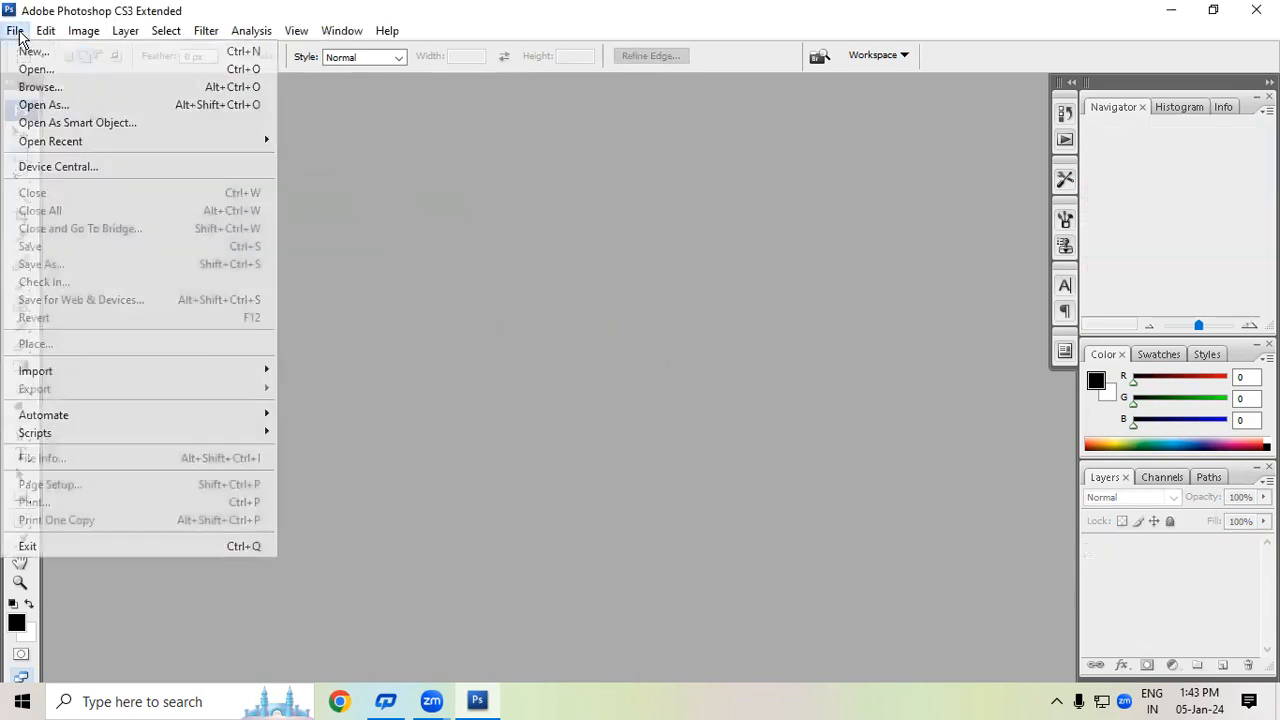
{"action": "left_click", "coordinate": [47, 56]}
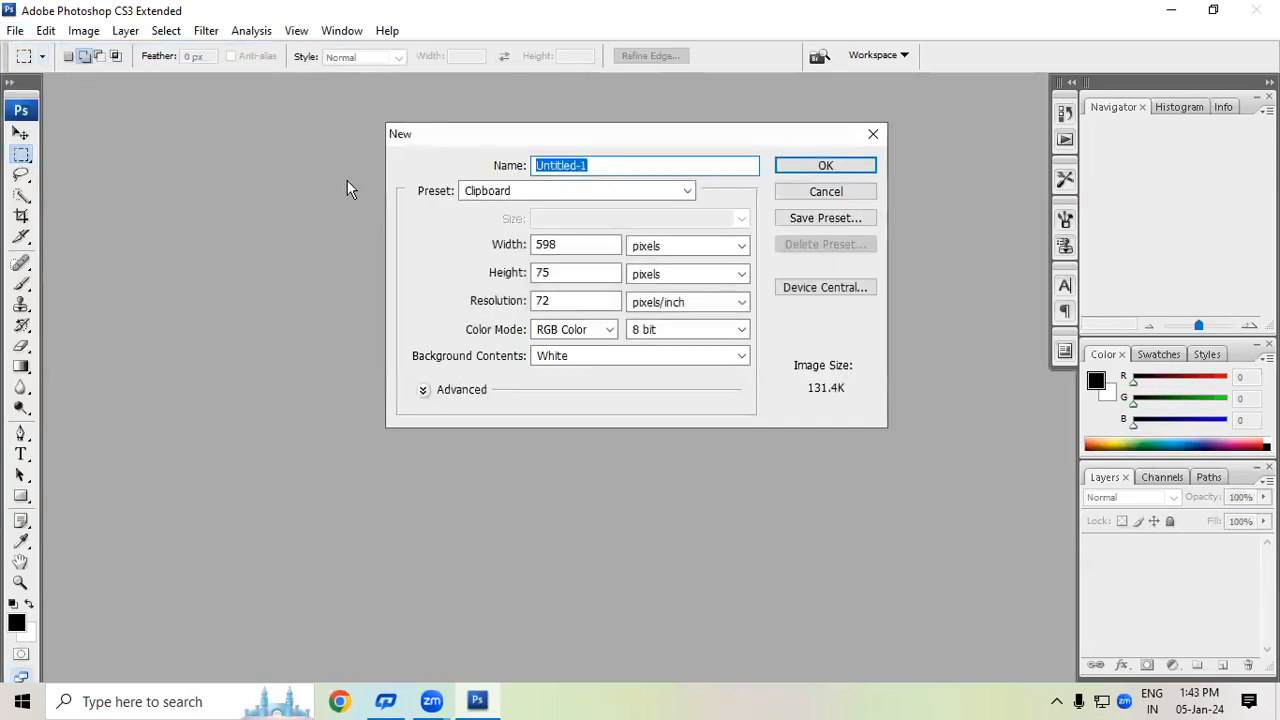
{"action": "left_click_drag", "start_coordinate": [502, 127], "coordinate": [393, 106]}
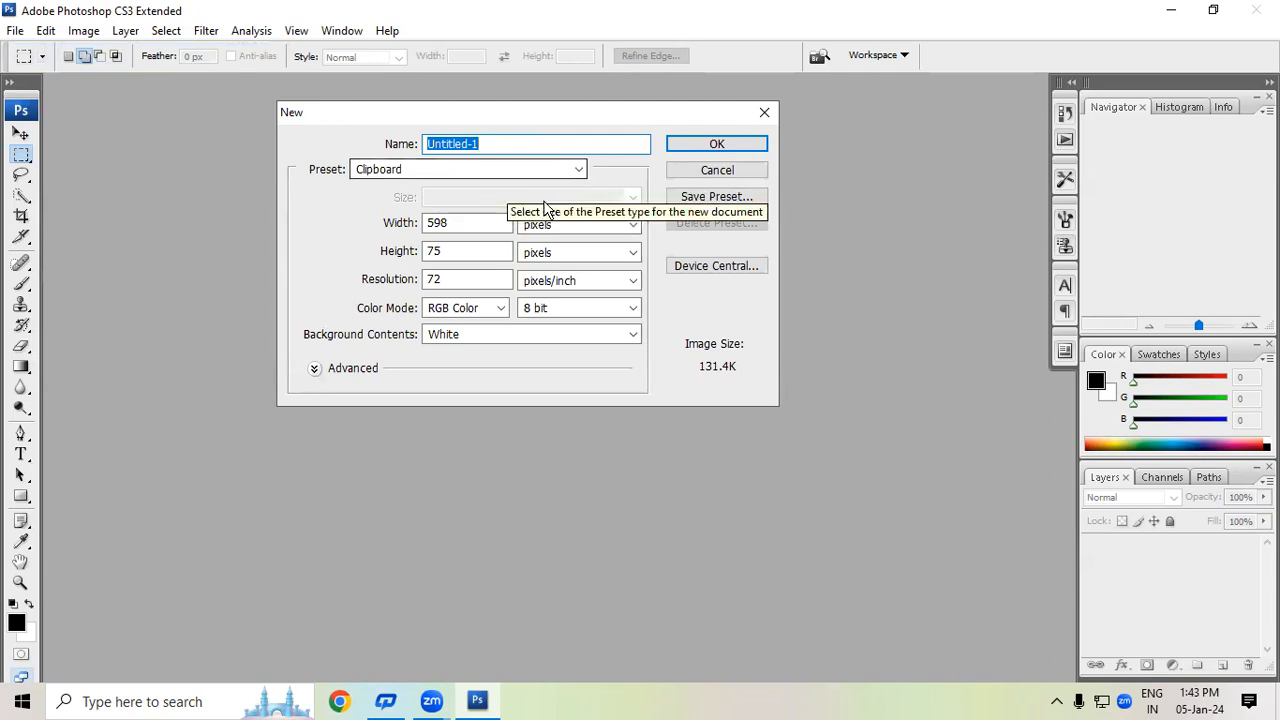
{"action": "left_click", "coordinate": [633, 225]}
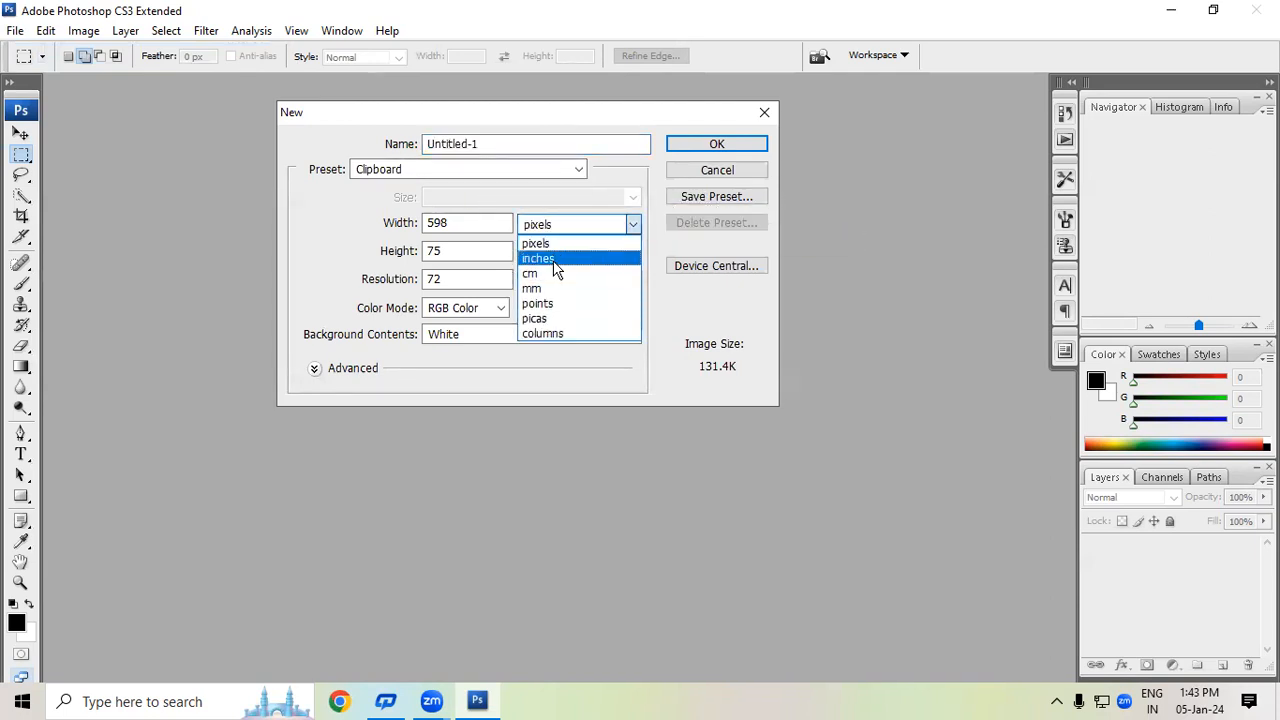
{"action": "left_click", "coordinate": [560, 259]}
Step: Create the document at 10.1 inches wide and 10 inches high, and move its window aside to free workspace
{"action": "left_click_drag", "start_coordinate": [497, 224], "coordinate": [410, 223]}
{"action": "key", "text": "BackSpace"}
{"action": "key", "text": "ctrl+z"}
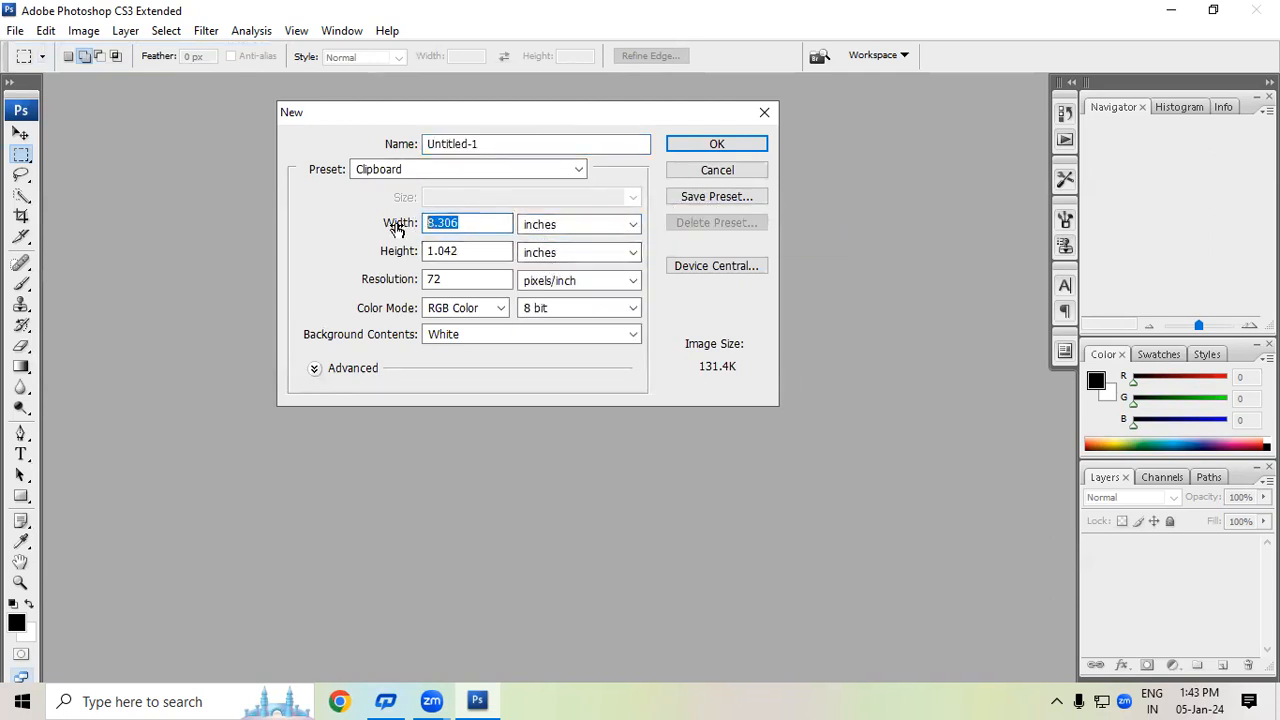
{"action": "type", "text": "10"}
{"action": "left_click_drag", "start_coordinate": [397, 229], "coordinate": [403, 227]}
{"action": "left_click", "coordinate": [398, 259]}
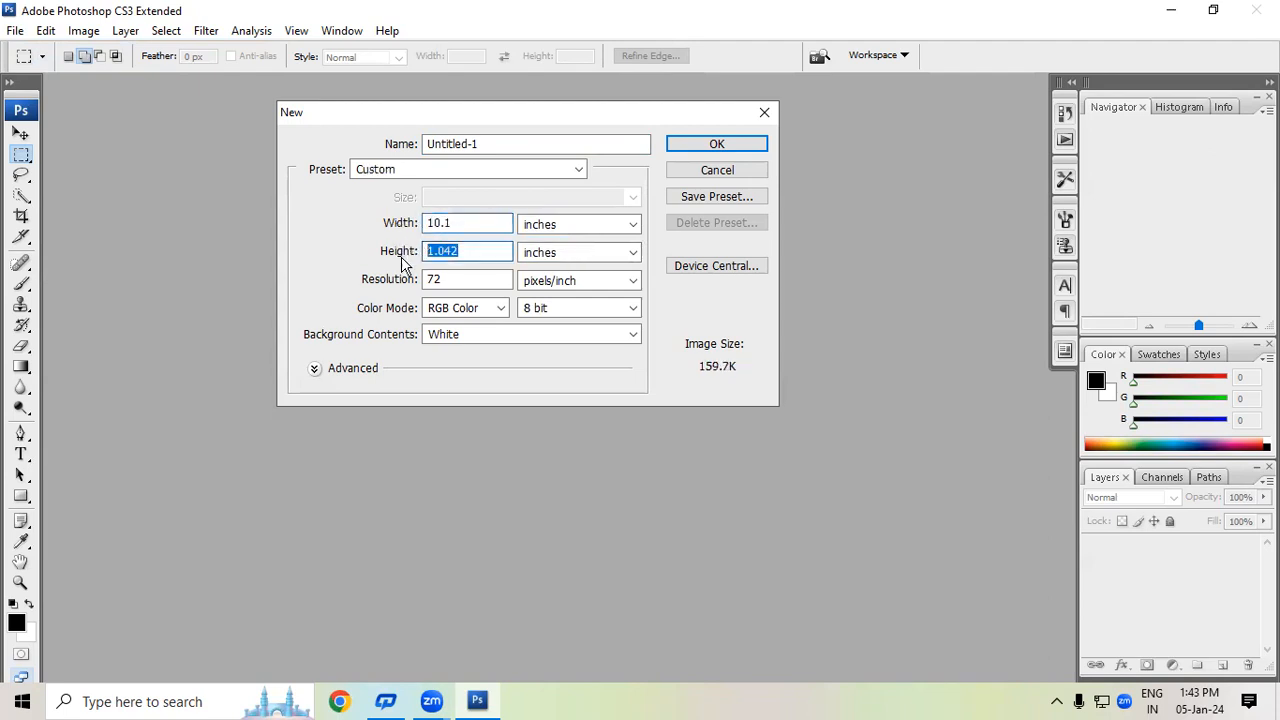
{"action": "type", "text": "10"}
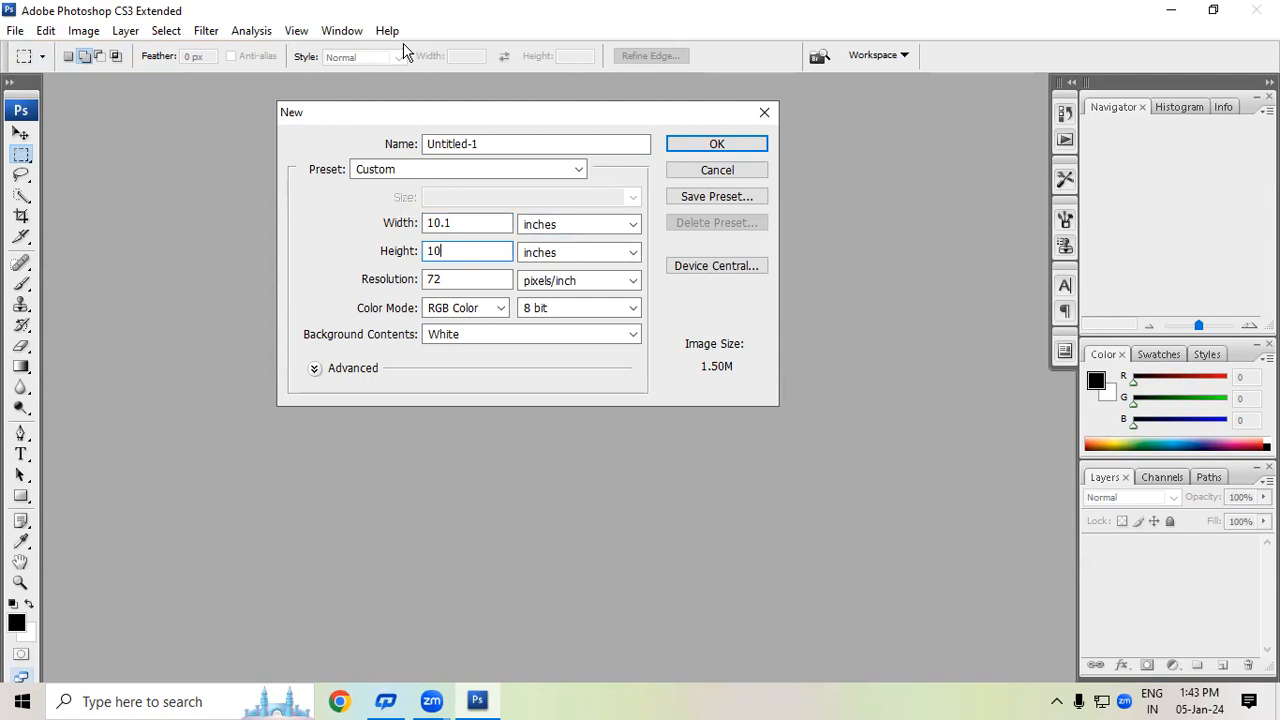
{"action": "left_click", "coordinate": [716, 146]}
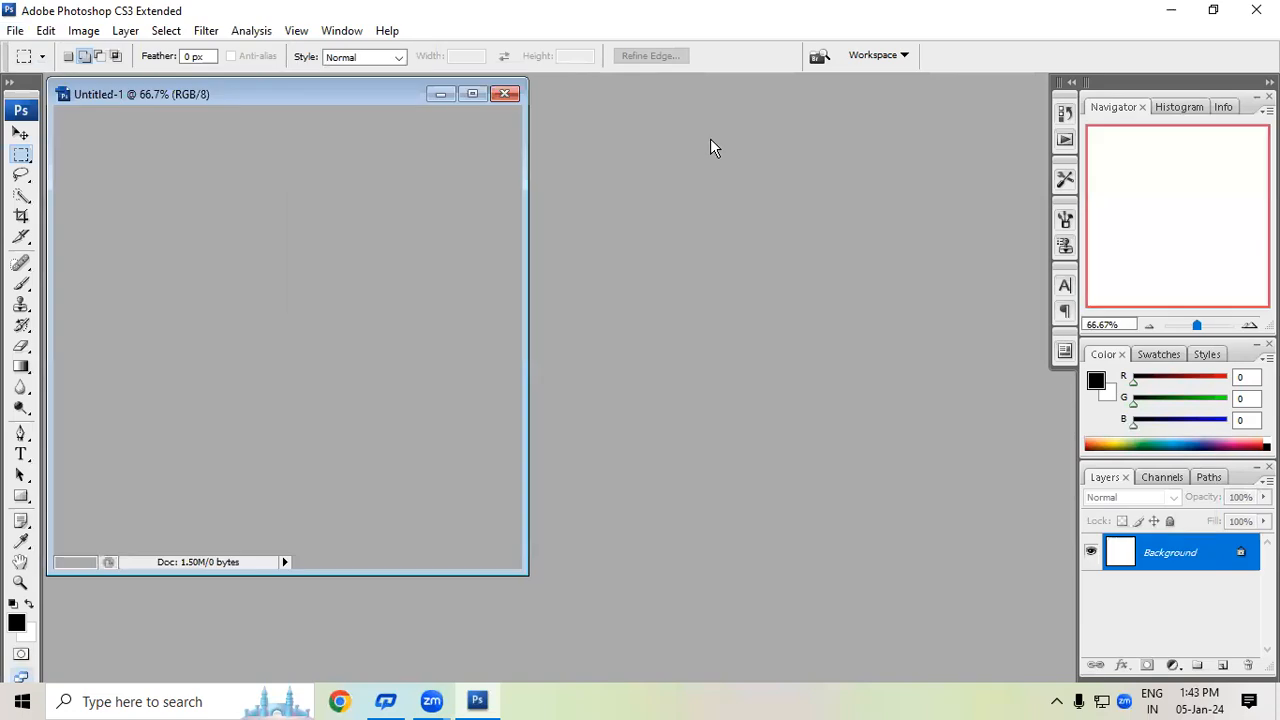
{"action": "left_click_drag", "start_coordinate": [305, 104], "coordinate": [786, 118]}
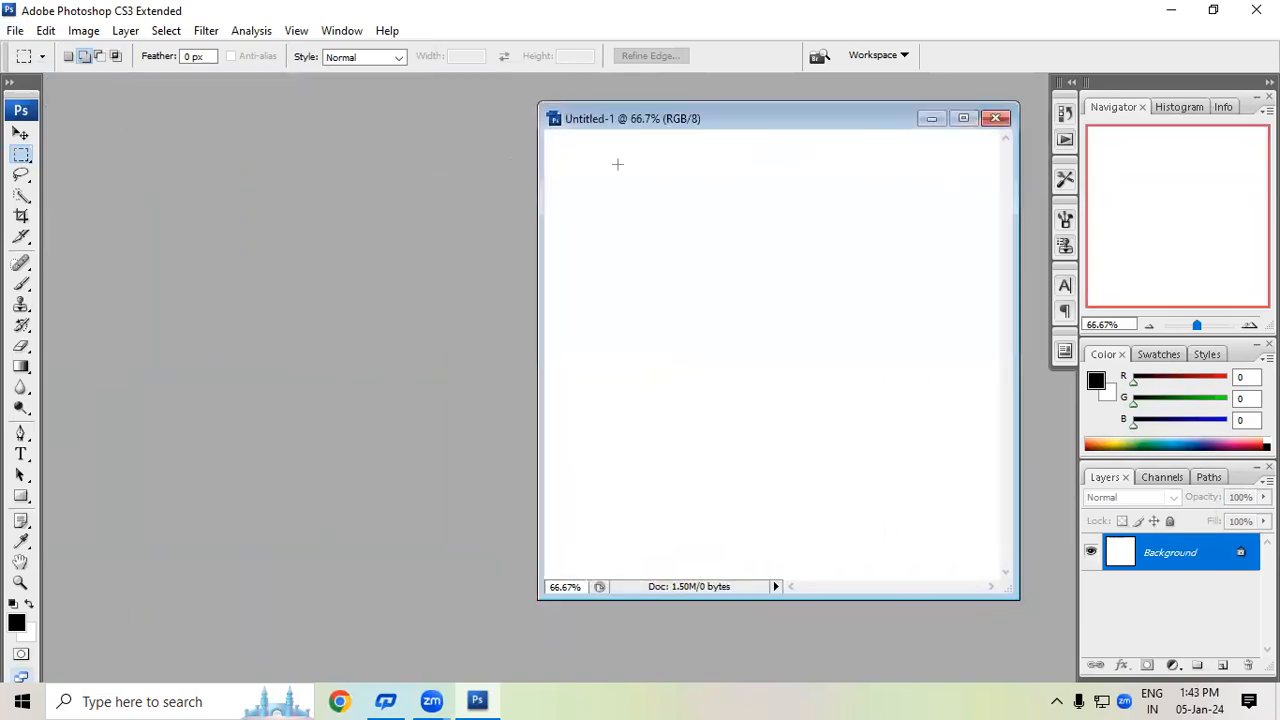
Step: Open ffrrrrrr.jpg from the Music folder alongside Untitled-1
{"action": "double_click", "coordinate": [187, 232]}
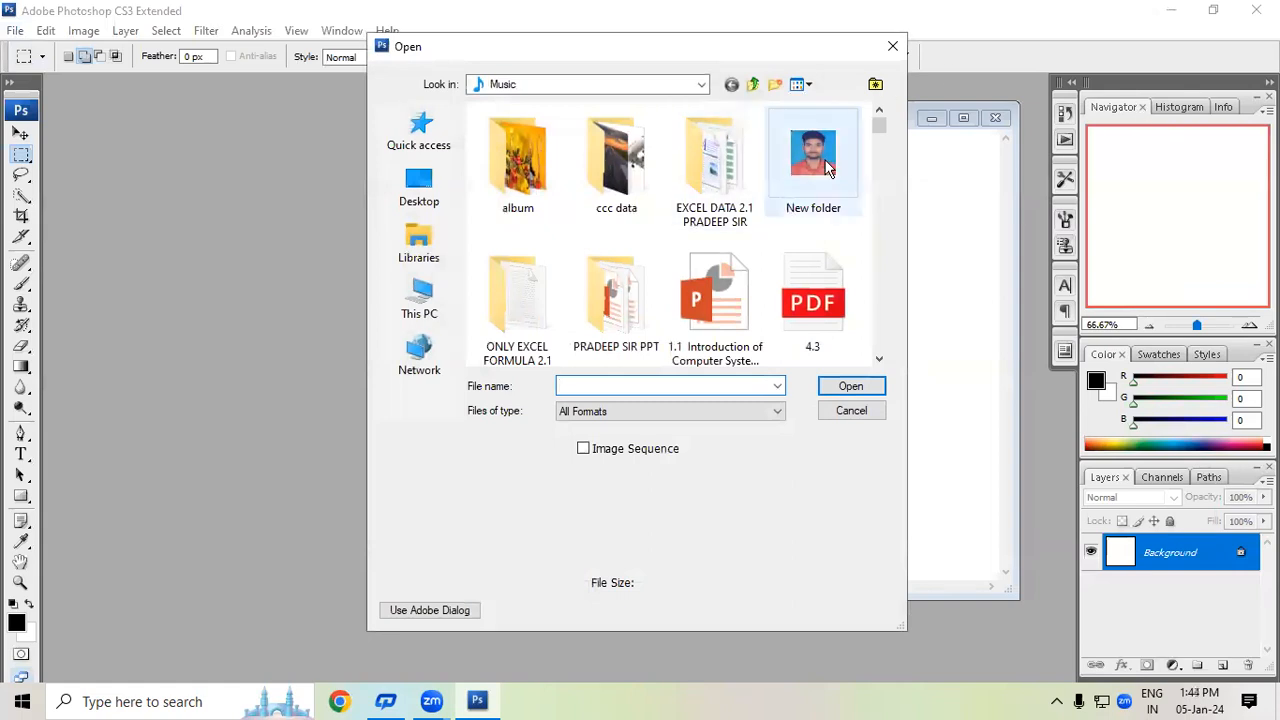
{"action": "left_click_drag", "start_coordinate": [875, 125], "coordinate": [850, 216]}
{"action": "double_click", "coordinate": [848, 216]}
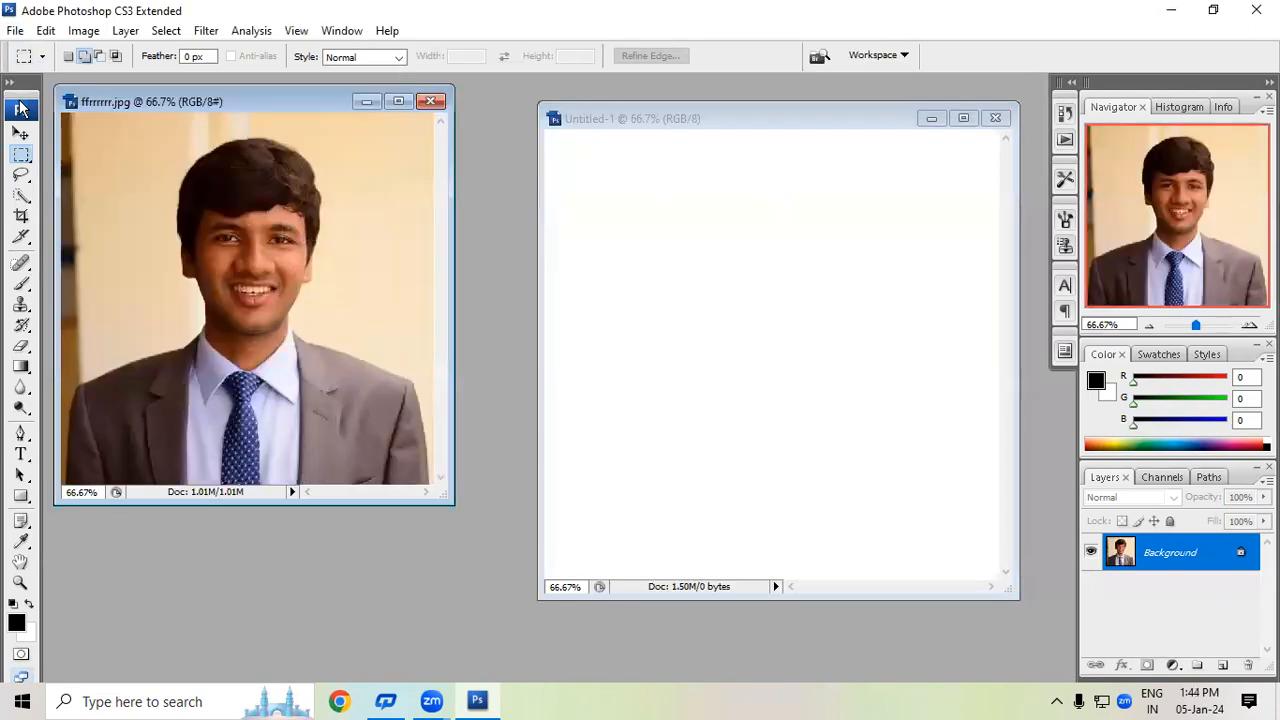
Step: Copy the whole ffrrrrrr.jpg portrait into Untitled-1 with the Move tool and delete the copied layer
{"action": "left_click", "coordinate": [20, 133]}
{"action": "left_click_drag", "start_coordinate": [186, 279], "coordinate": [740, 289]}
{"action": "left_click_drag", "start_coordinate": [693, 236], "coordinate": [698, 298]}
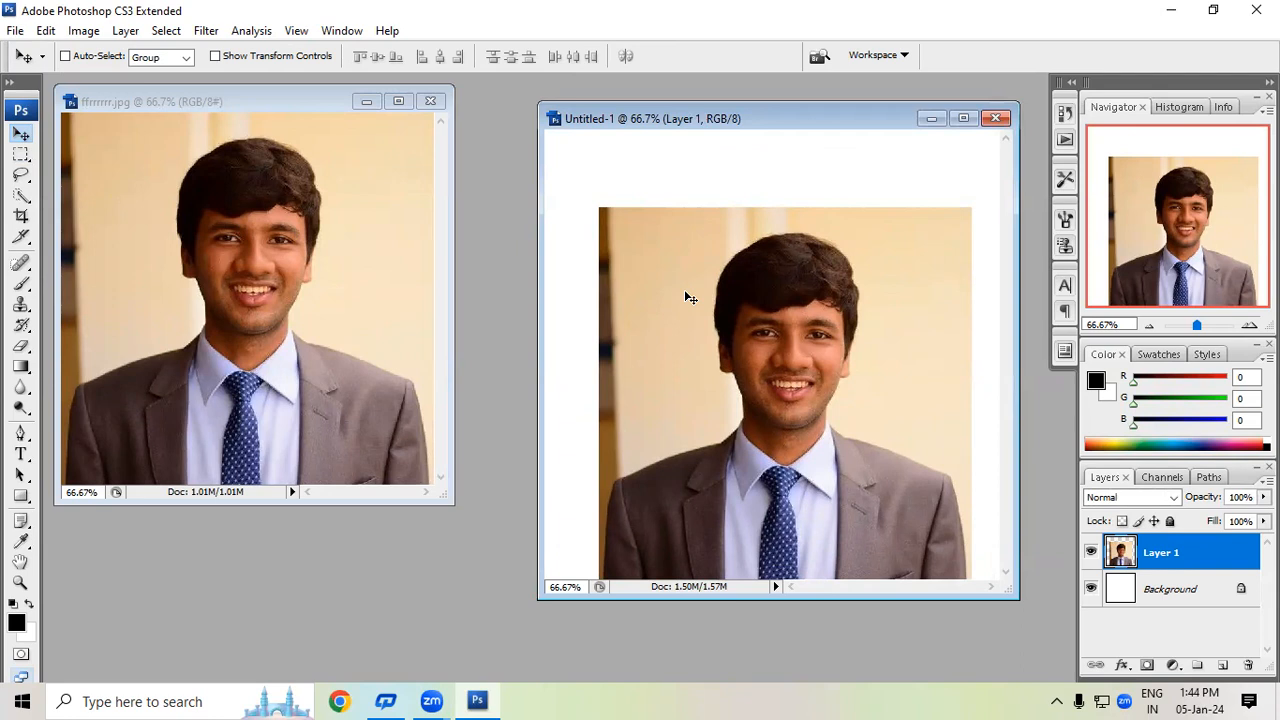
{"action": "key", "text": "Delete"}
Step: Maximize ffrrrrrr.jpg and draw a rectangular selection around the man's head with the Rectangular Marquee tool
{"action": "left_click", "coordinate": [397, 103]}
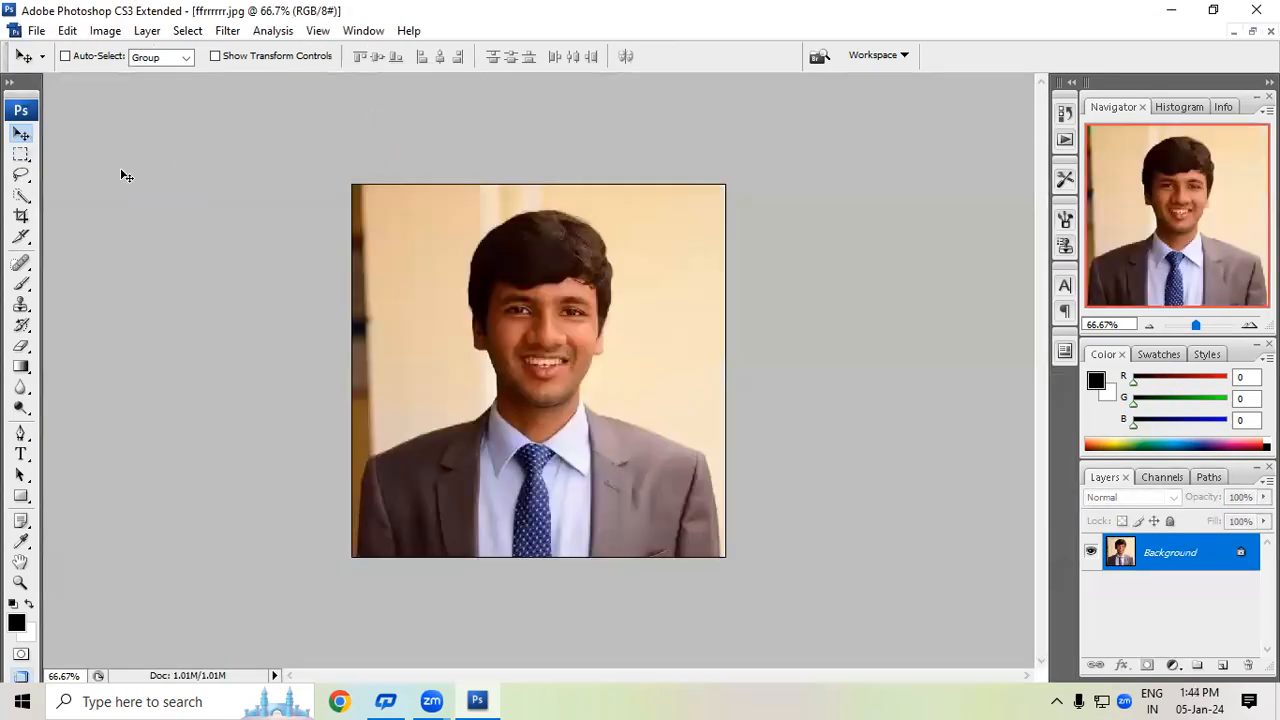
{"action": "left_click", "coordinate": [21, 155]}
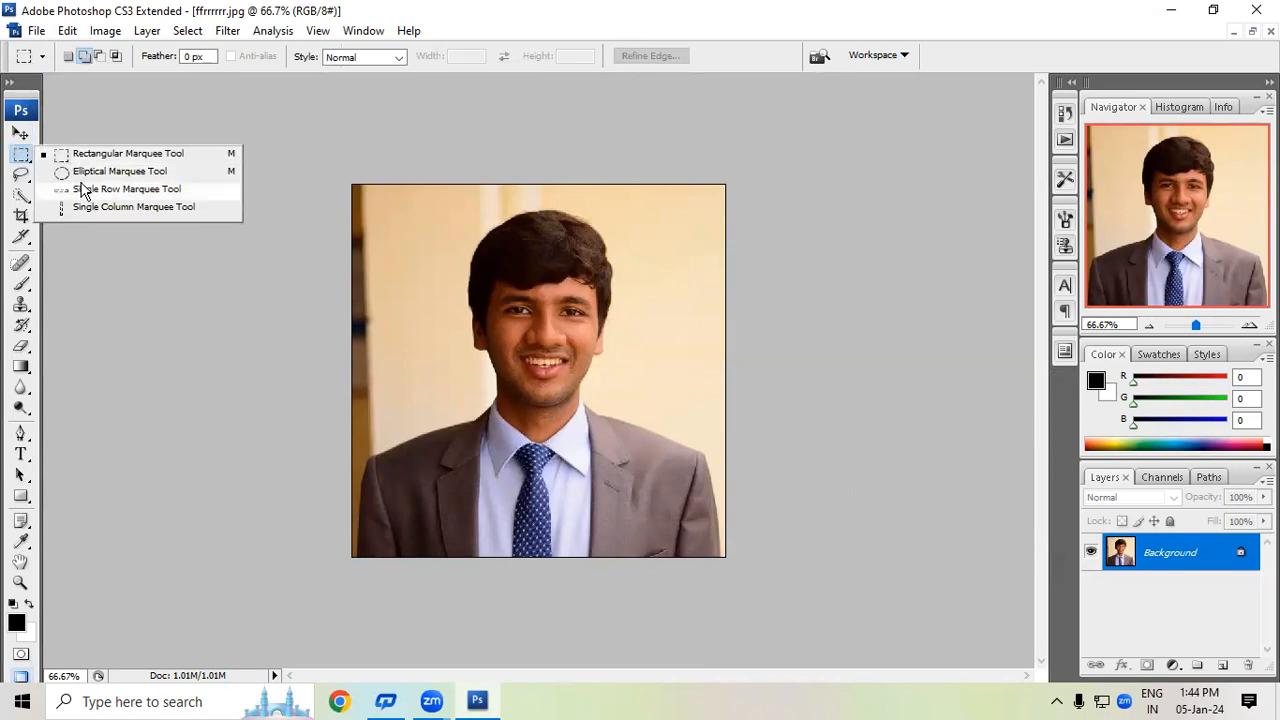
{"action": "left_click", "coordinate": [100, 153]}
{"action": "left_click_drag", "start_coordinate": [413, 209], "coordinate": [647, 424]}
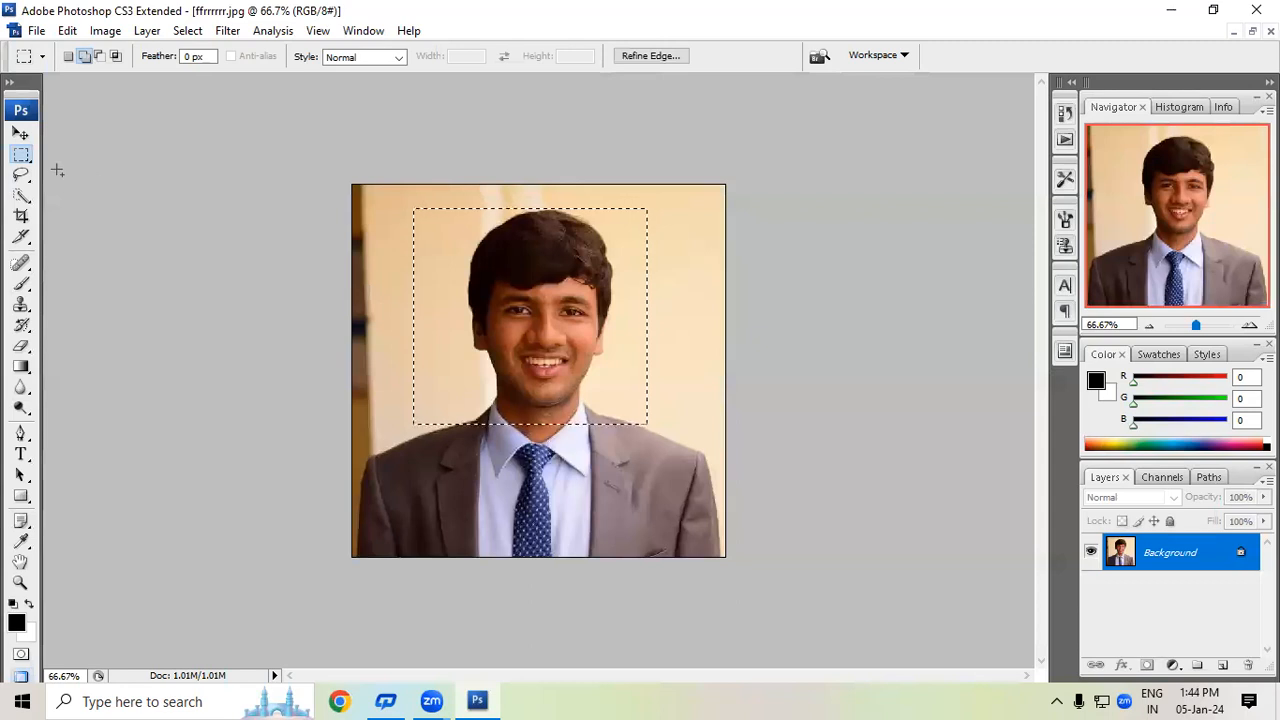
Step: Replace the rectangular selection with an elliptical one around the man's face, using the Elliptical Marquee tool with 10 px feather
{"action": "left_click", "coordinate": [22, 157]}
{"action": "left_click", "coordinate": [82, 174]}
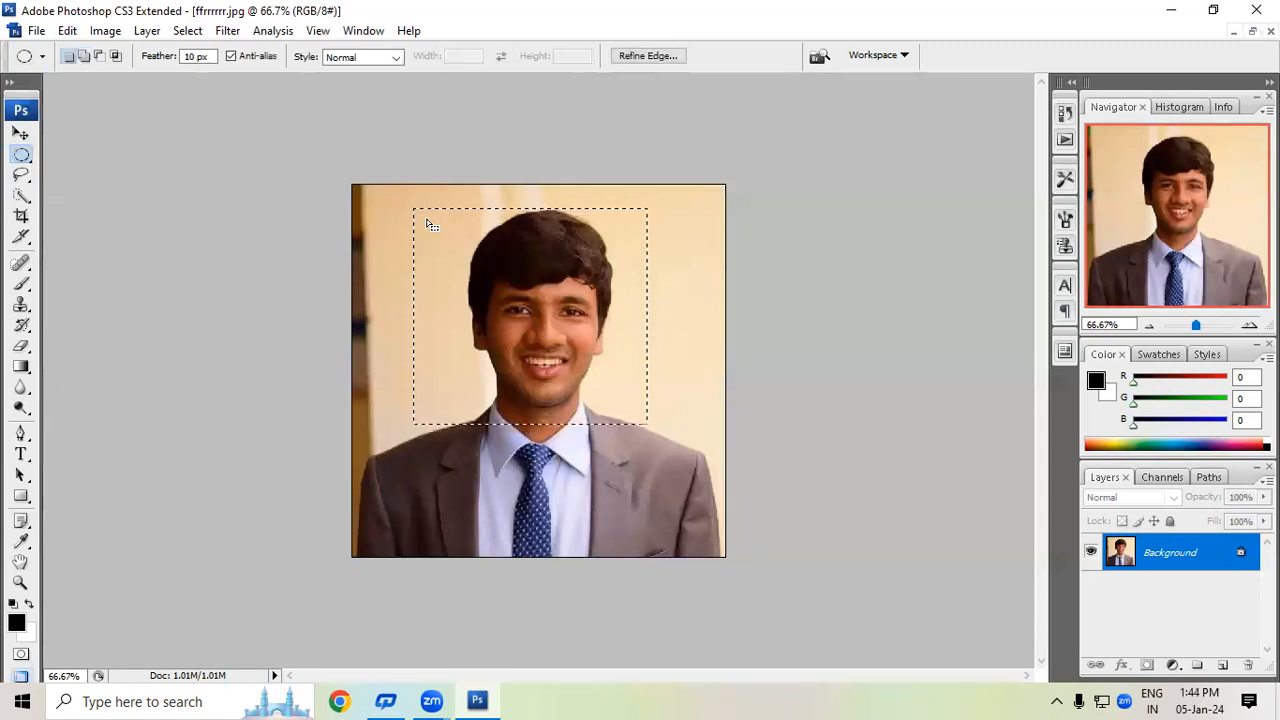
{"action": "left_click", "coordinate": [436, 286]}
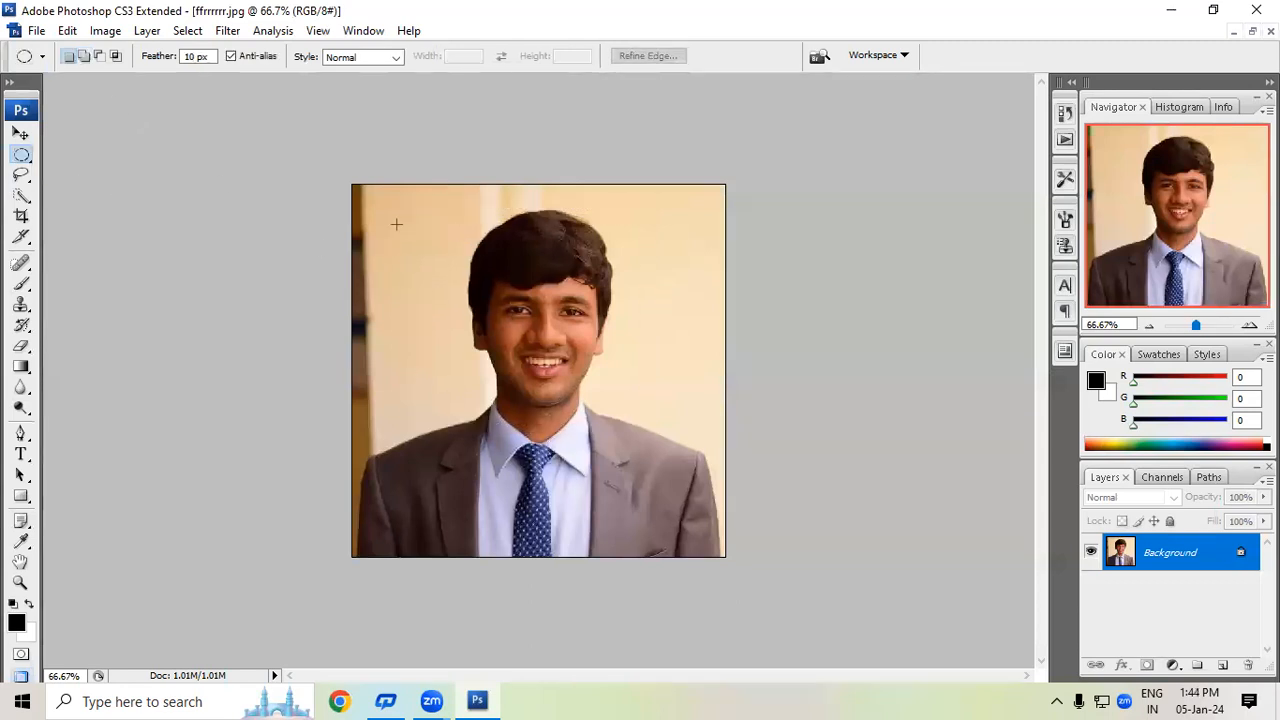
{"action": "left_click_drag", "start_coordinate": [400, 216], "coordinate": [628, 446]}
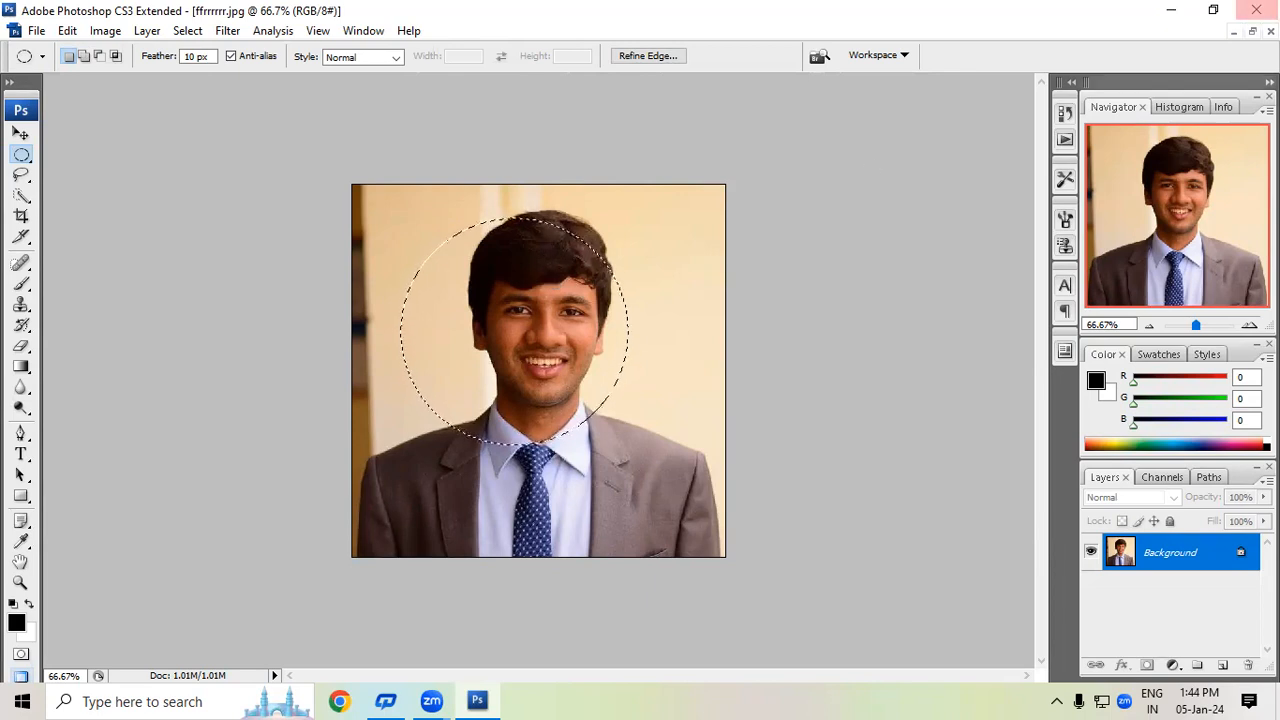
Step: Restore the ffrrrrrr.jpg window, clear its selection and make Untitled-1 the active document
{"action": "left_click", "coordinate": [1252, 32]}
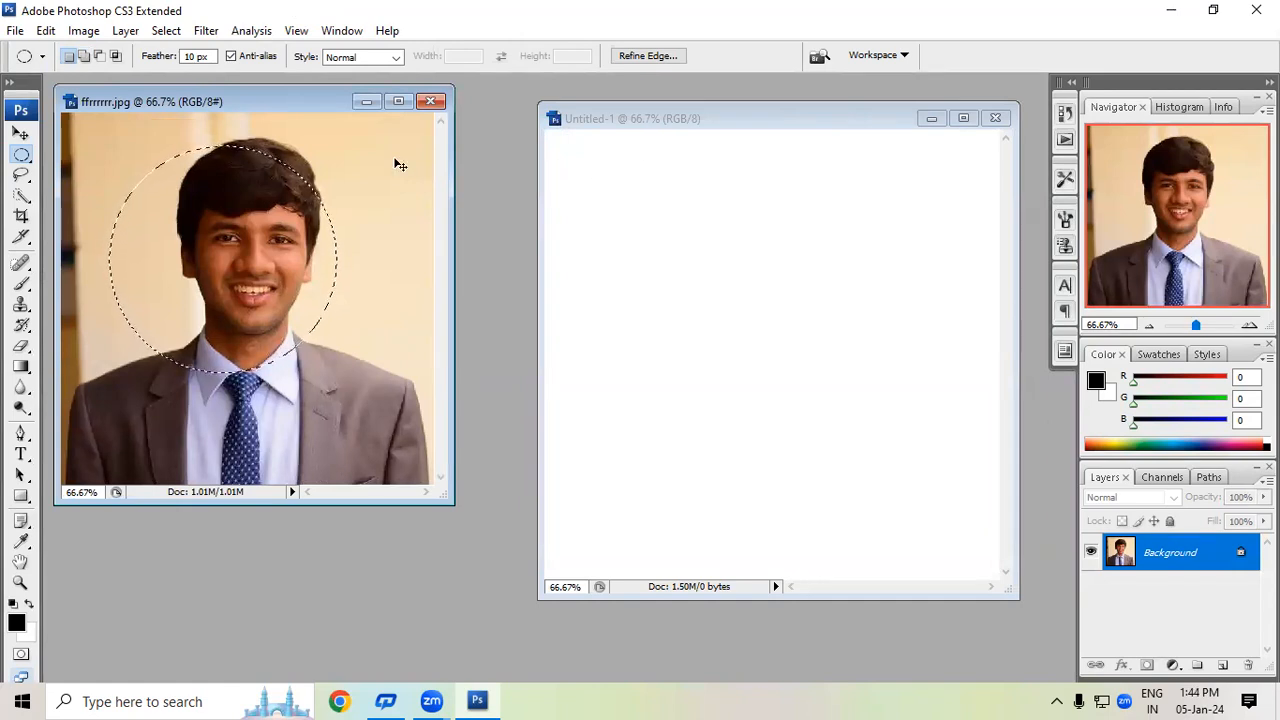
{"action": "key", "text": "ctrl+d"}
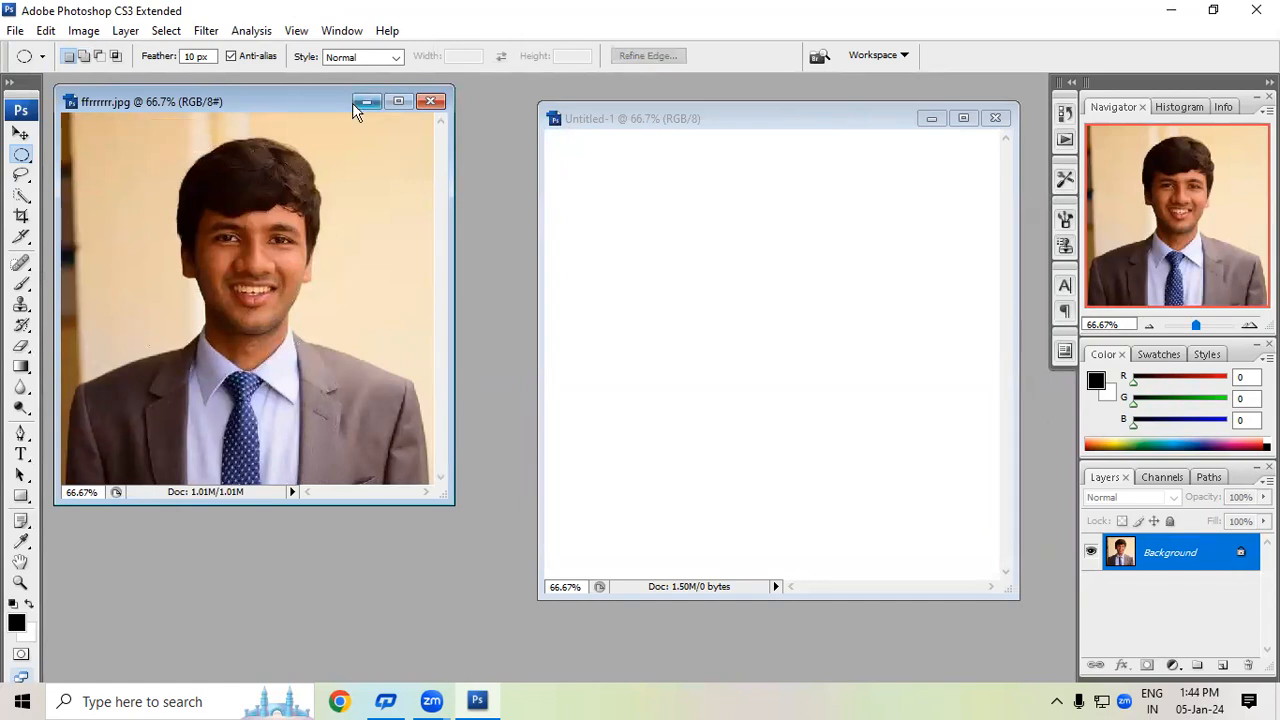
{"action": "left_click", "coordinate": [683, 121]}
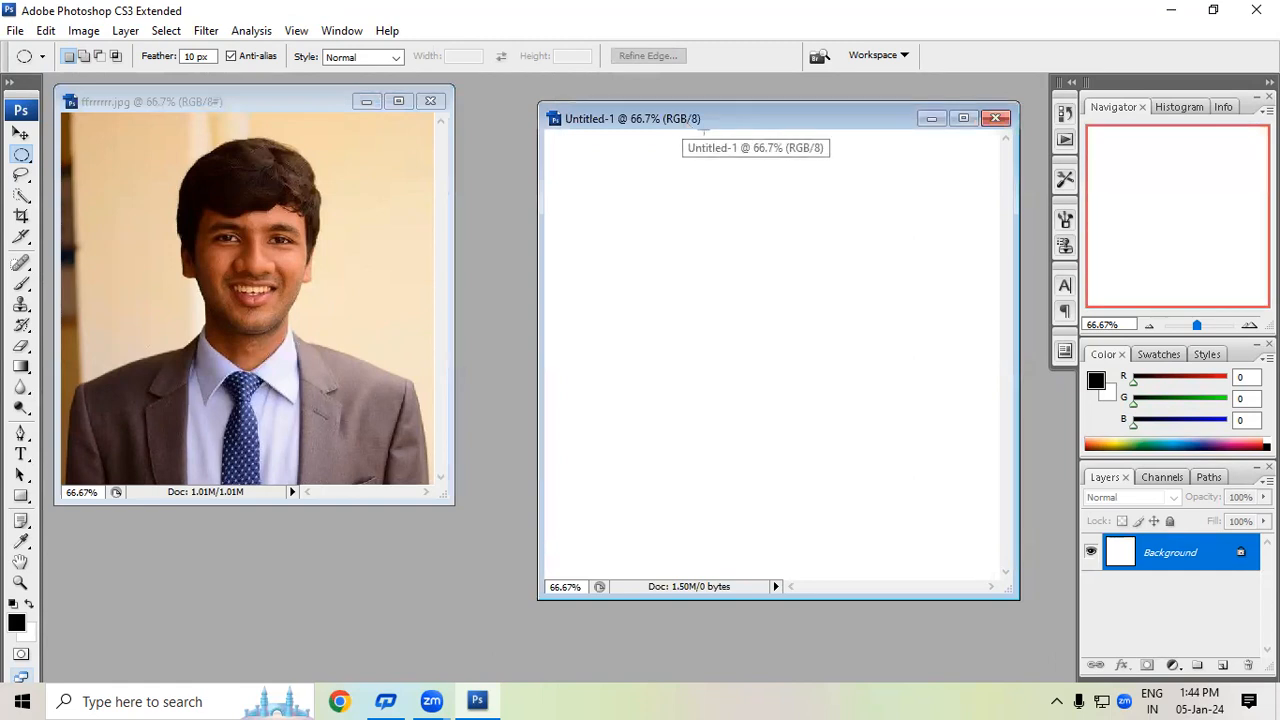
{"action": "left_click", "coordinate": [995, 118]}
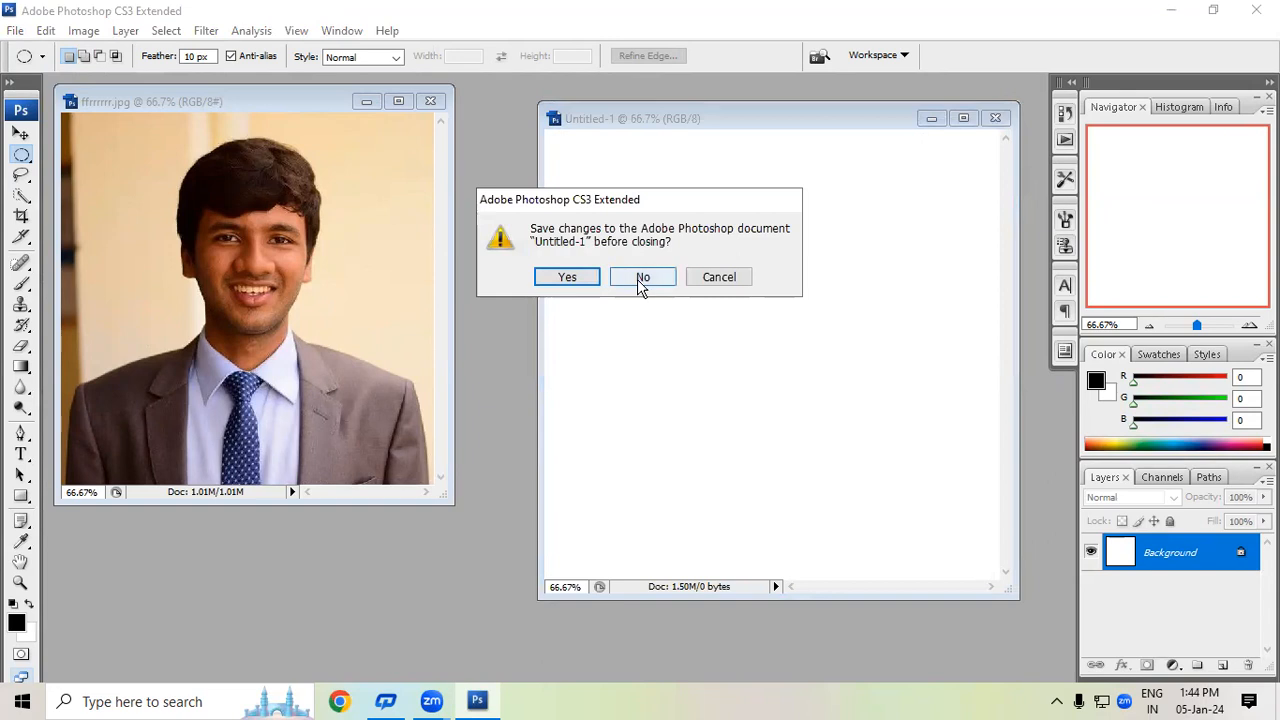
{"action": "left_click", "coordinate": [709, 285]}
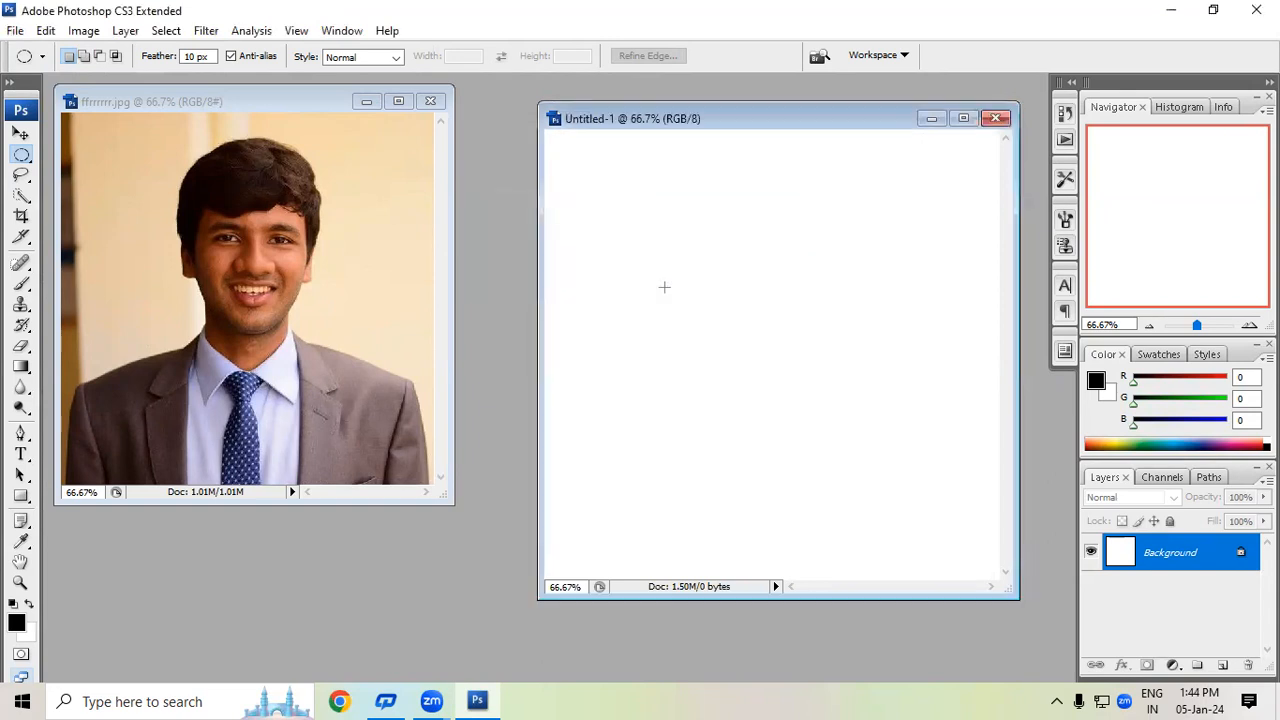
{"action": "left_click", "coordinate": [29, 630]}
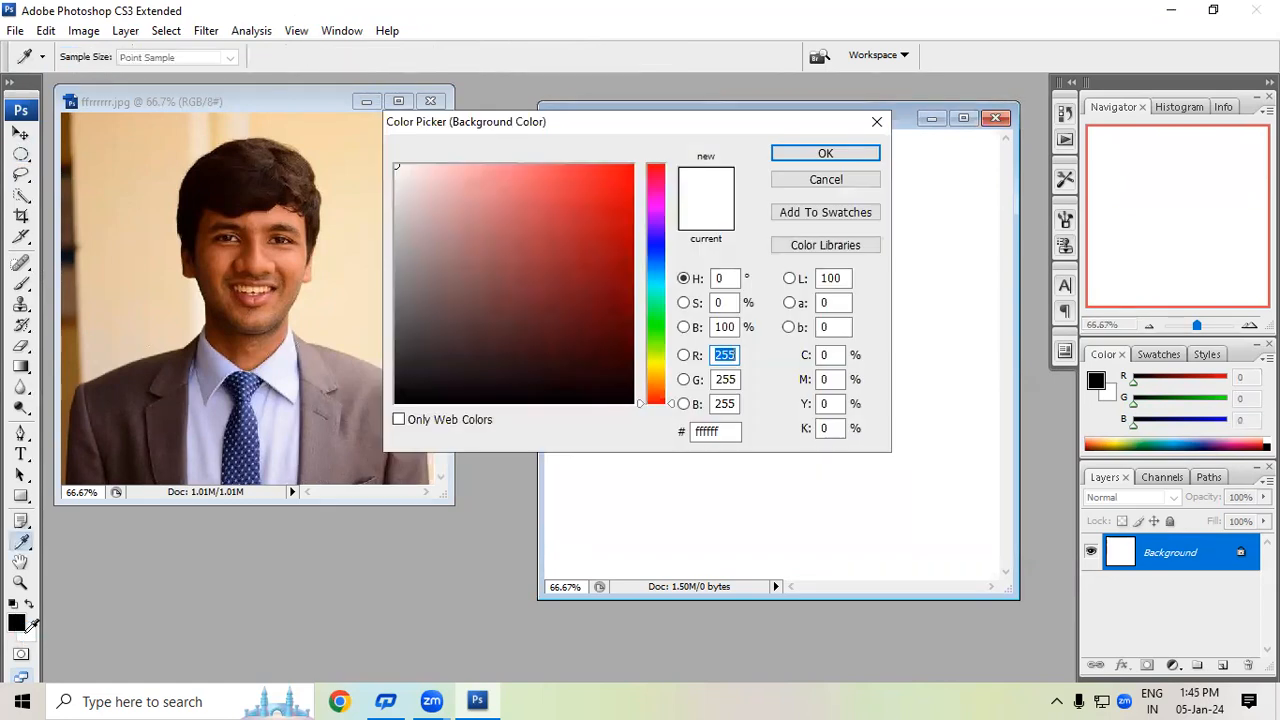
{"action": "left_click", "coordinate": [876, 124]}
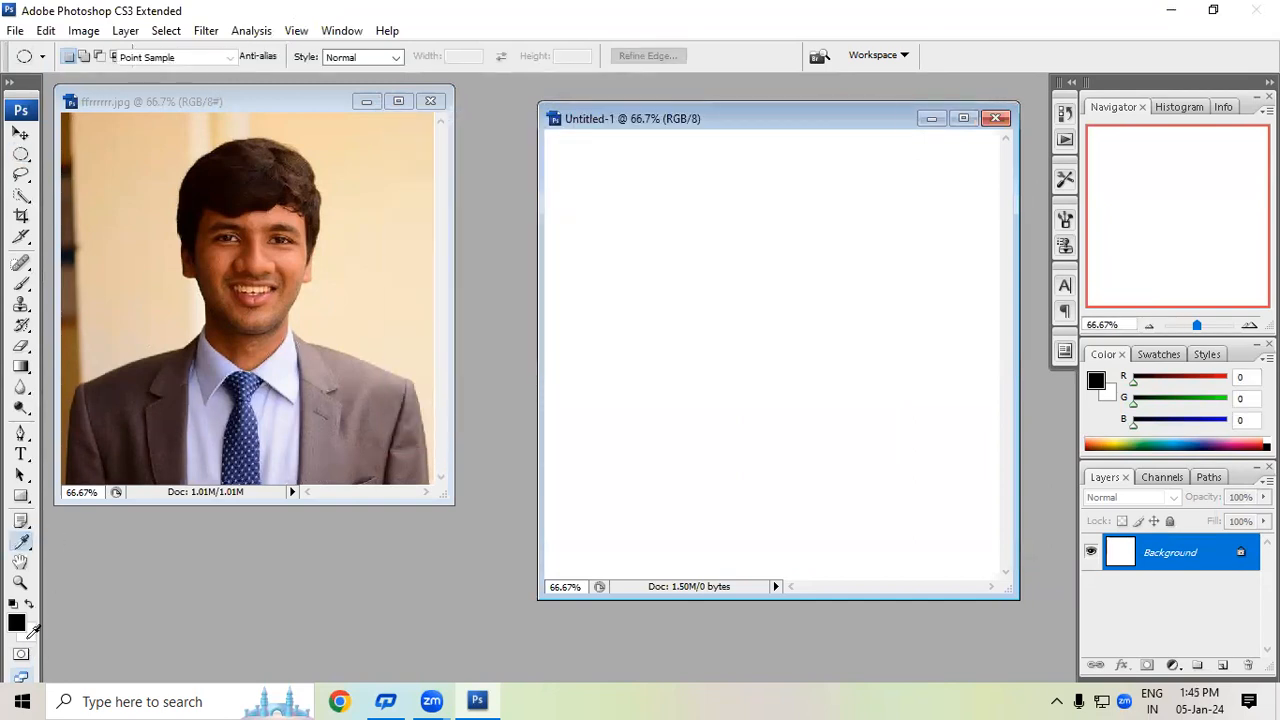
Step: Set the background colour to blue #244bf6 and fill Untitled-1 with it
{"action": "left_click", "coordinate": [31, 629]}
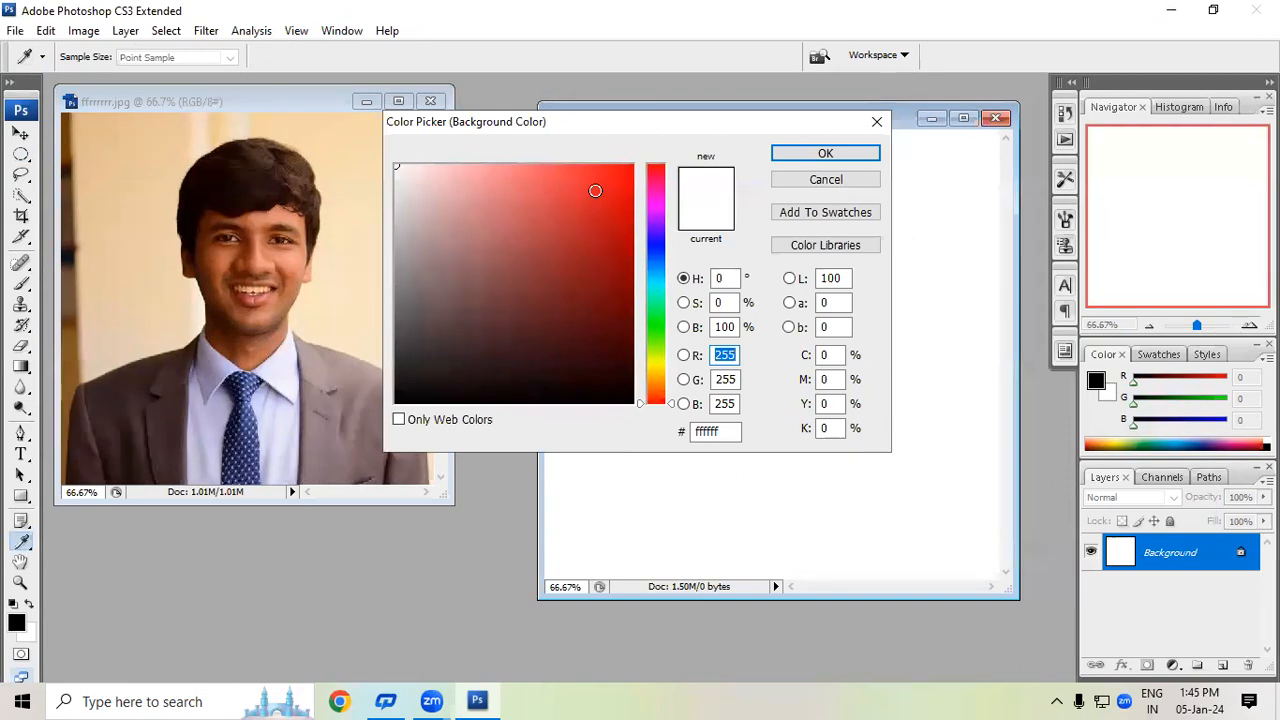
{"action": "left_click_drag", "start_coordinate": [656, 245], "coordinate": [599, 173]}
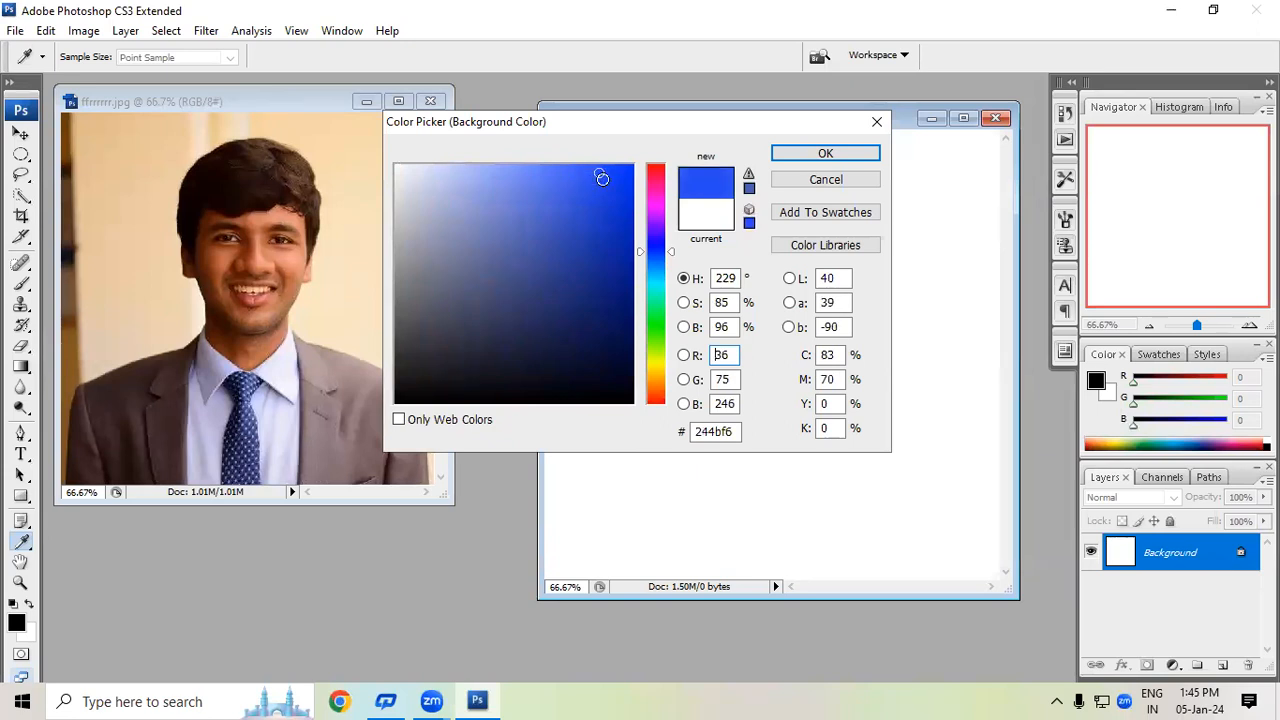
{"action": "left_click", "coordinate": [828, 154]}
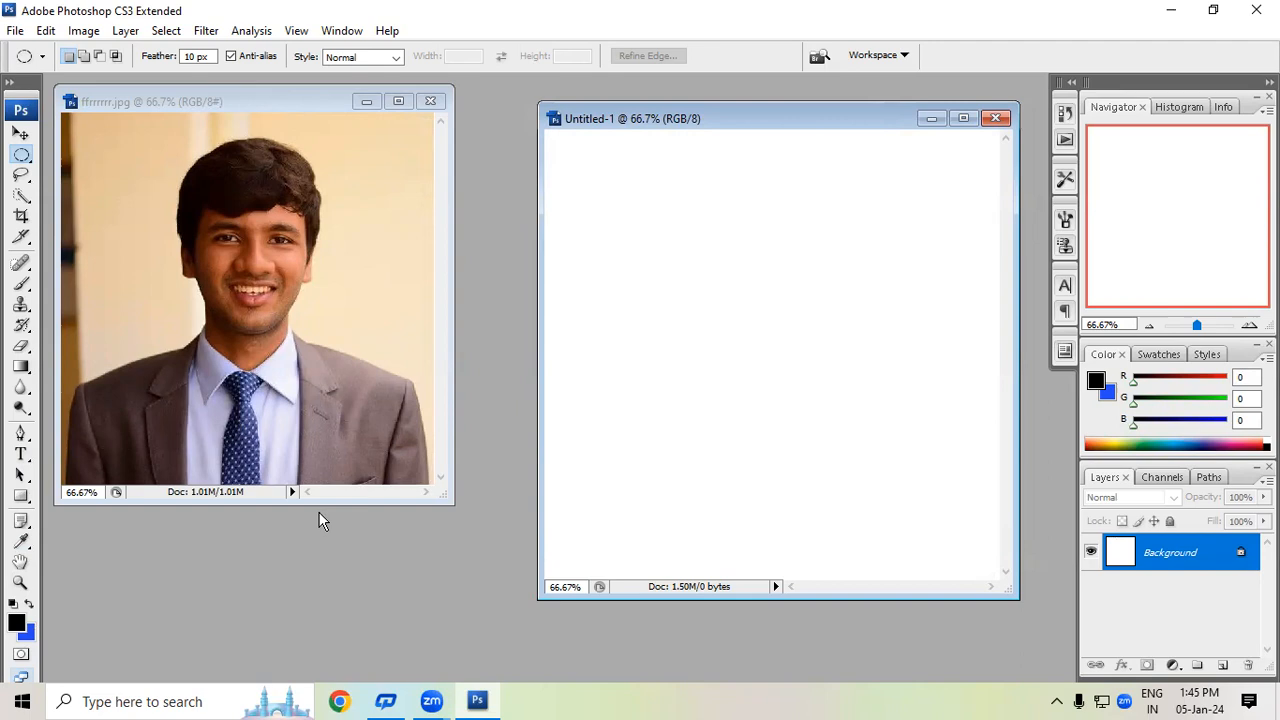
{"action": "key", "text": "ctrl+BackSpace"}
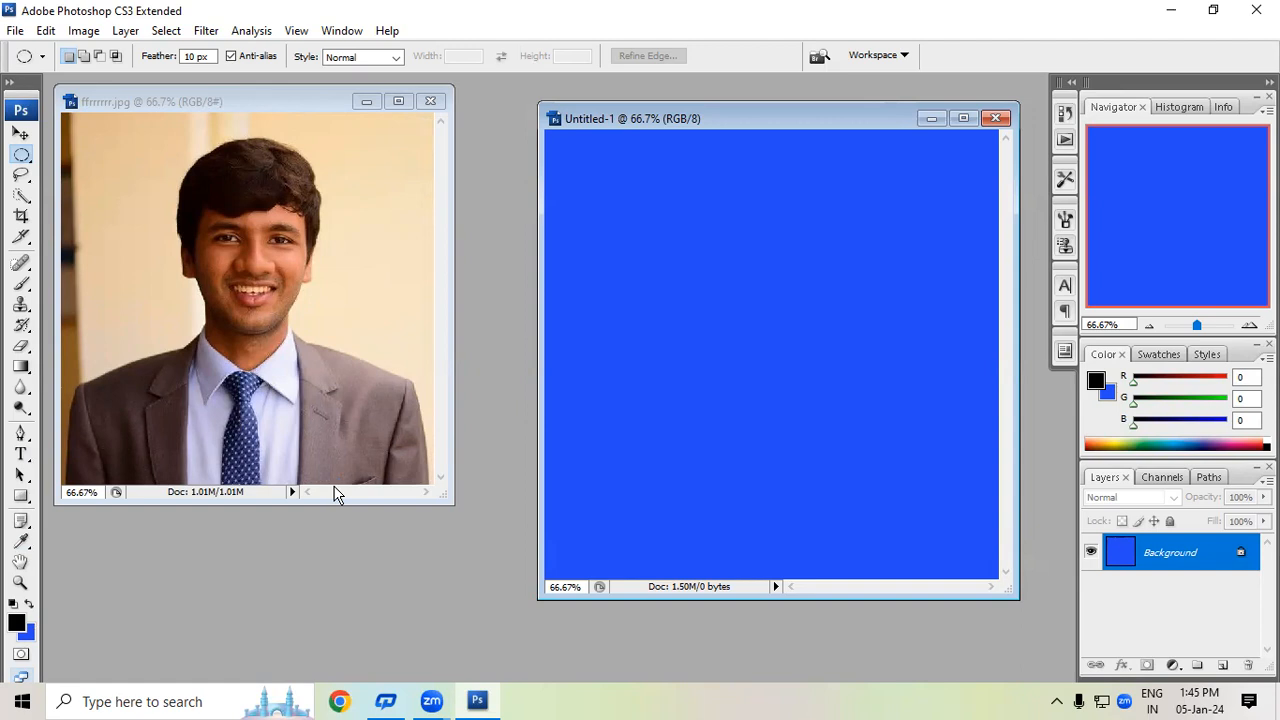
Step: Fill Untitled-1 with the black foreground colour and refill it with the blue background colour
{"action": "key", "text": "alt+BackSpace"}
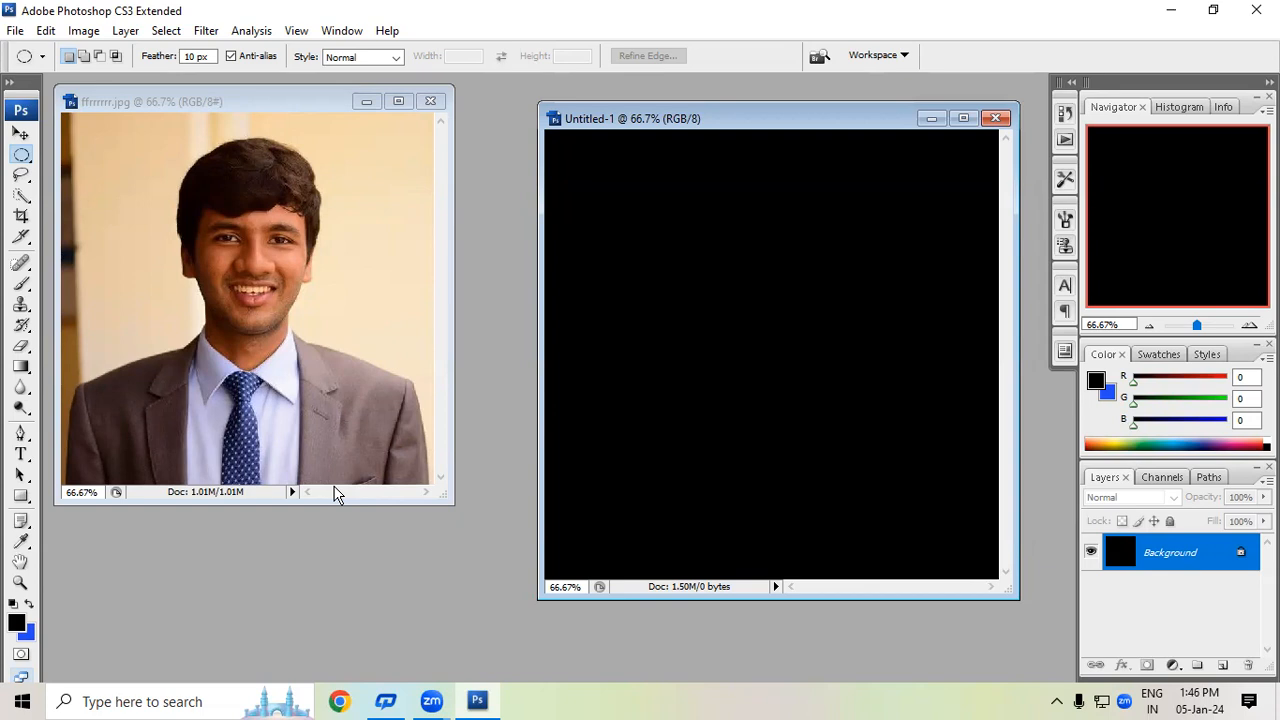
{"action": "key", "text": "ctrl+BackSpace"}
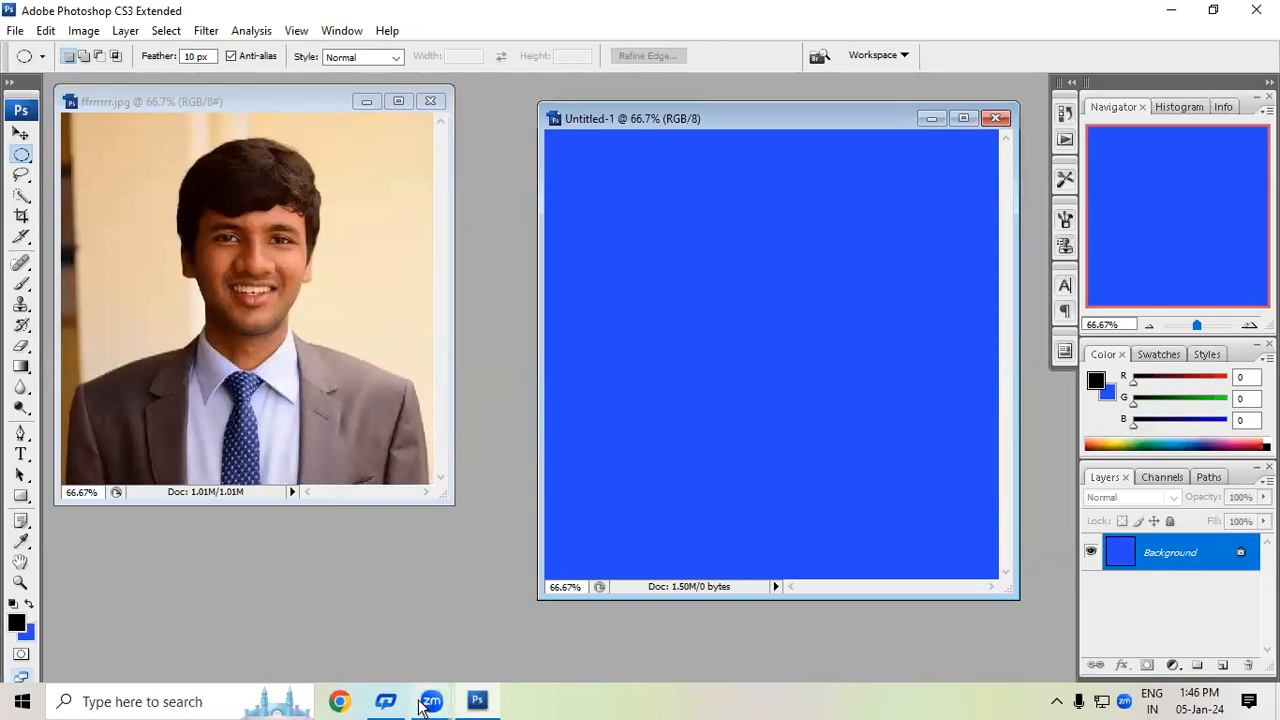
Step: Change the background colour to a medium green and fill Untitled-1 with it
{"action": "left_click", "coordinate": [28, 634]}
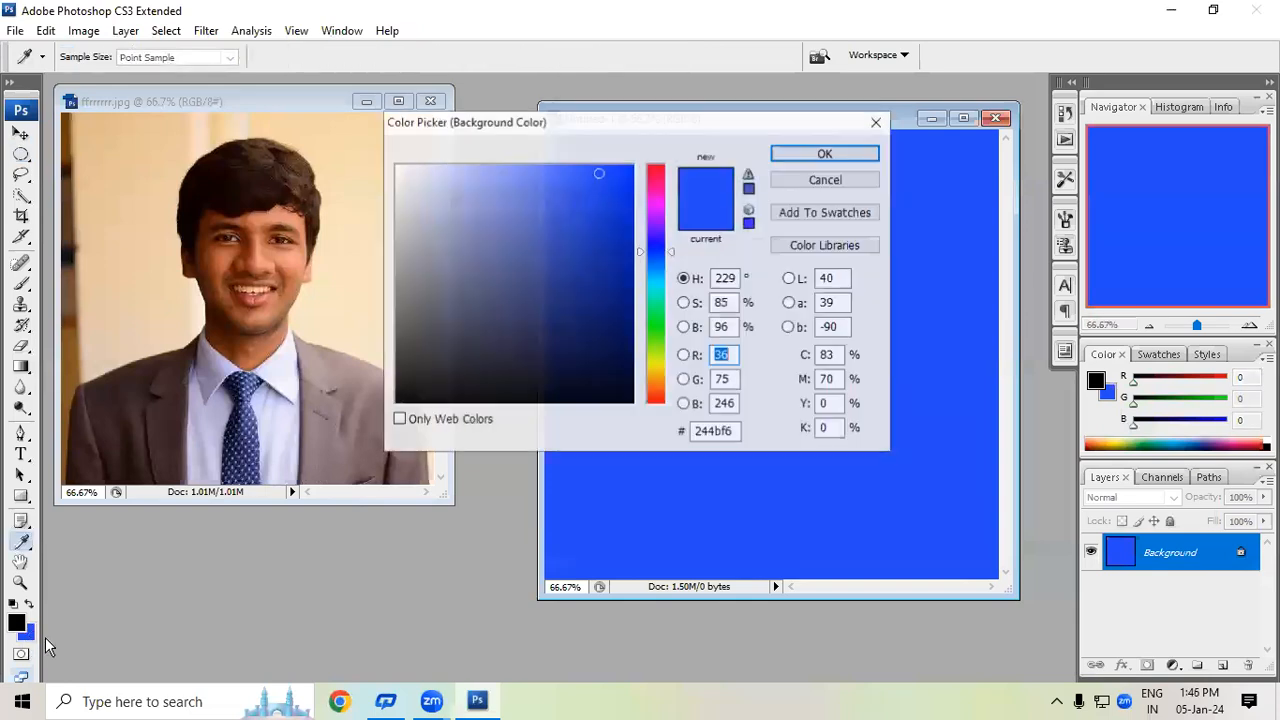
{"action": "left_click_drag", "start_coordinate": [650, 338], "coordinate": [655, 313]}
{"action": "left_click_drag", "start_coordinate": [598, 175], "coordinate": [581, 189]}
{"action": "left_click", "coordinate": [825, 153]}
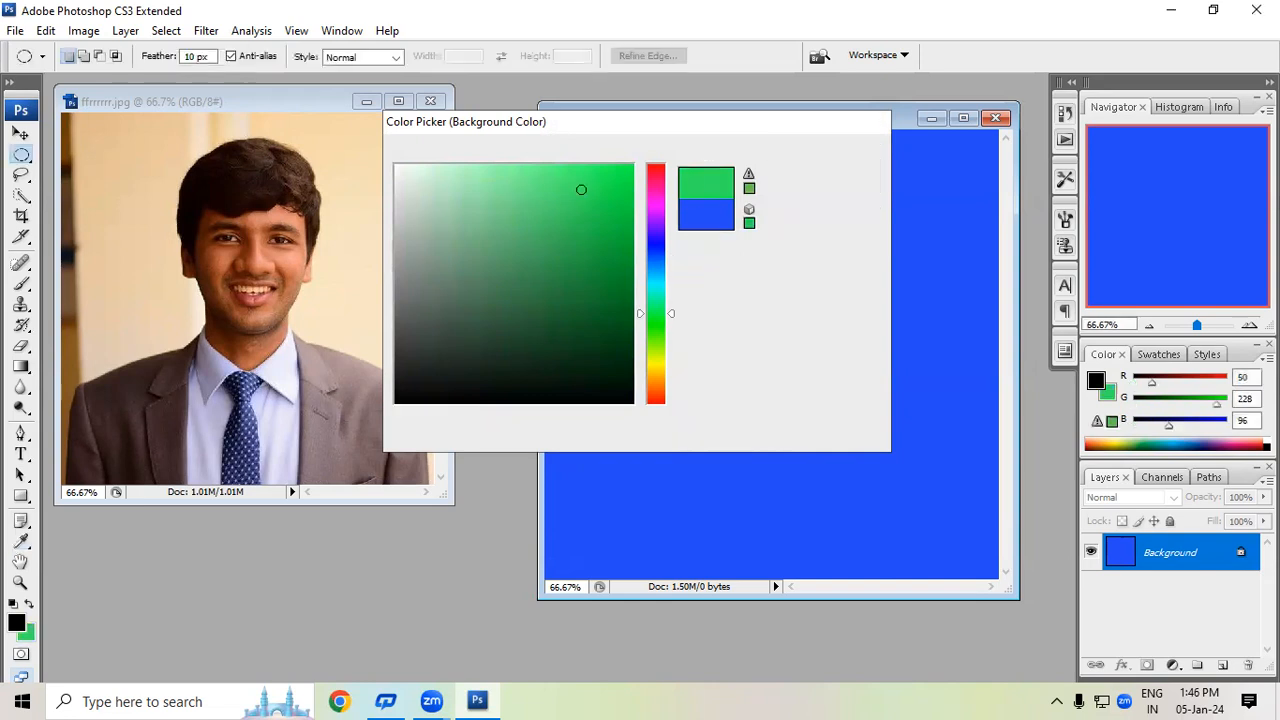
{"action": "key", "text": "ctrl+BackSpace"}
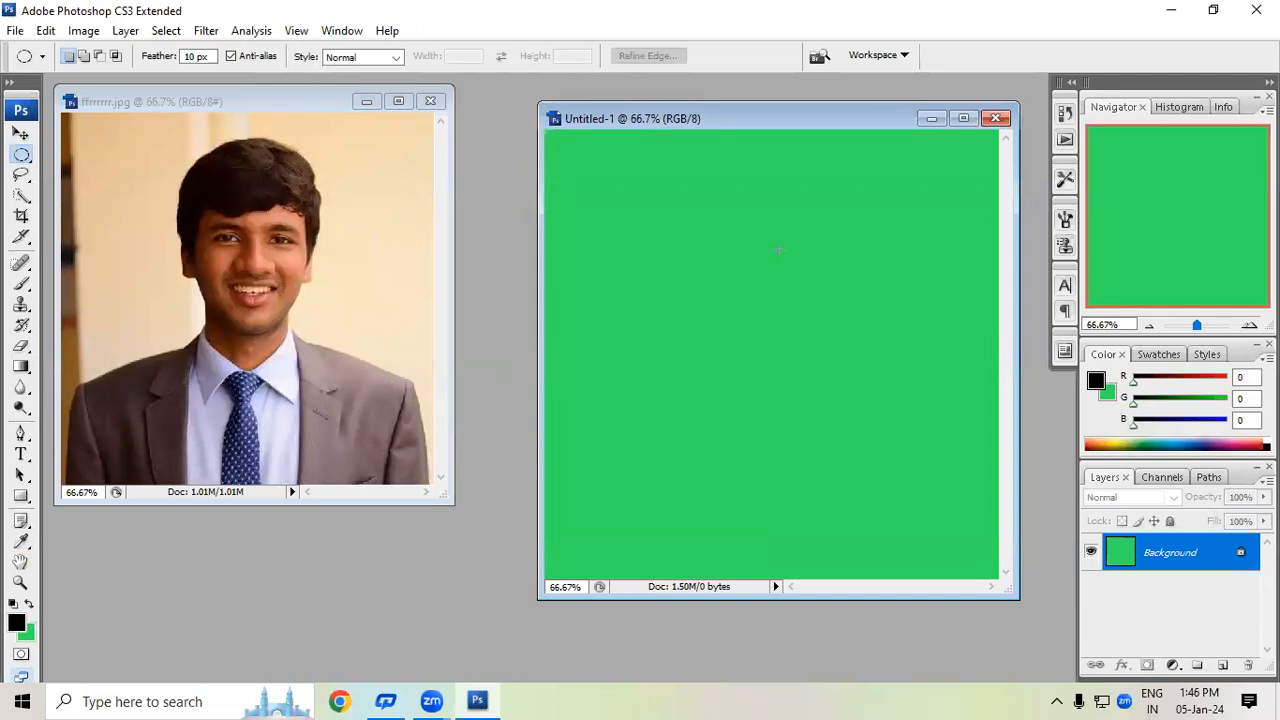
Step: Set the foreground colour to bright red, R 249, G 1, B 48
{"action": "left_click", "coordinate": [20, 540]}
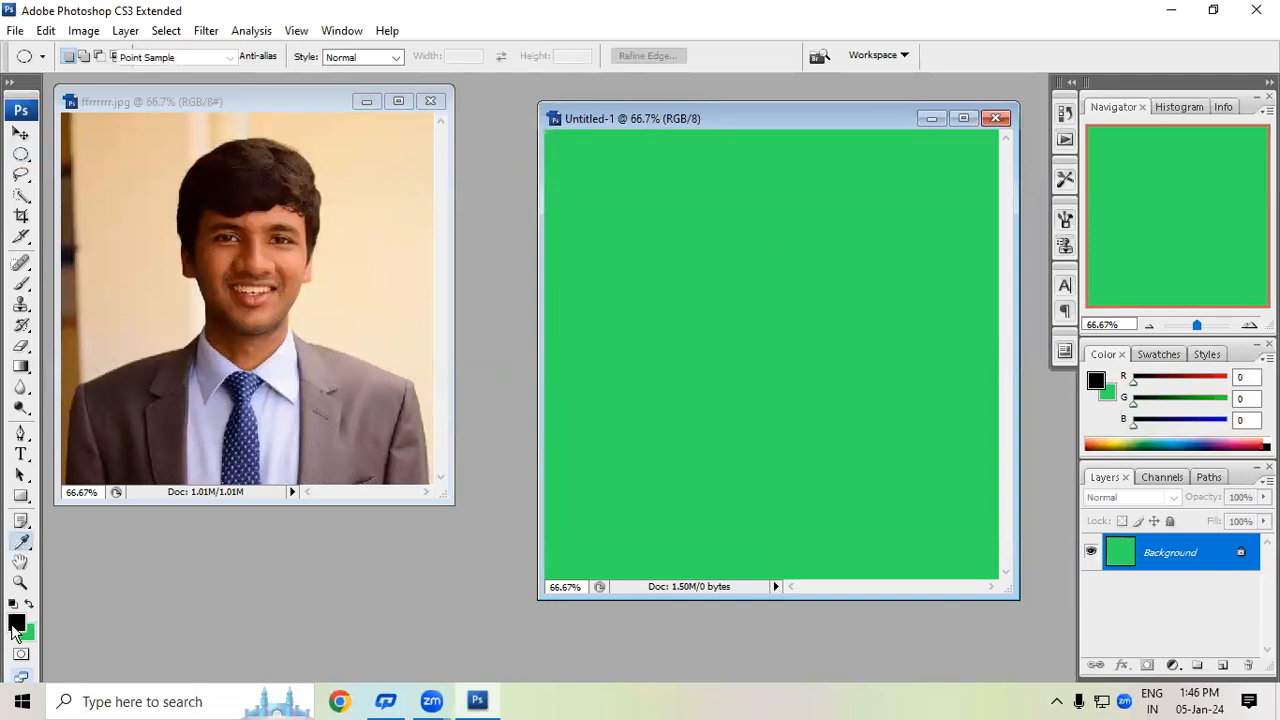
{"action": "left_click", "coordinate": [16, 620]}
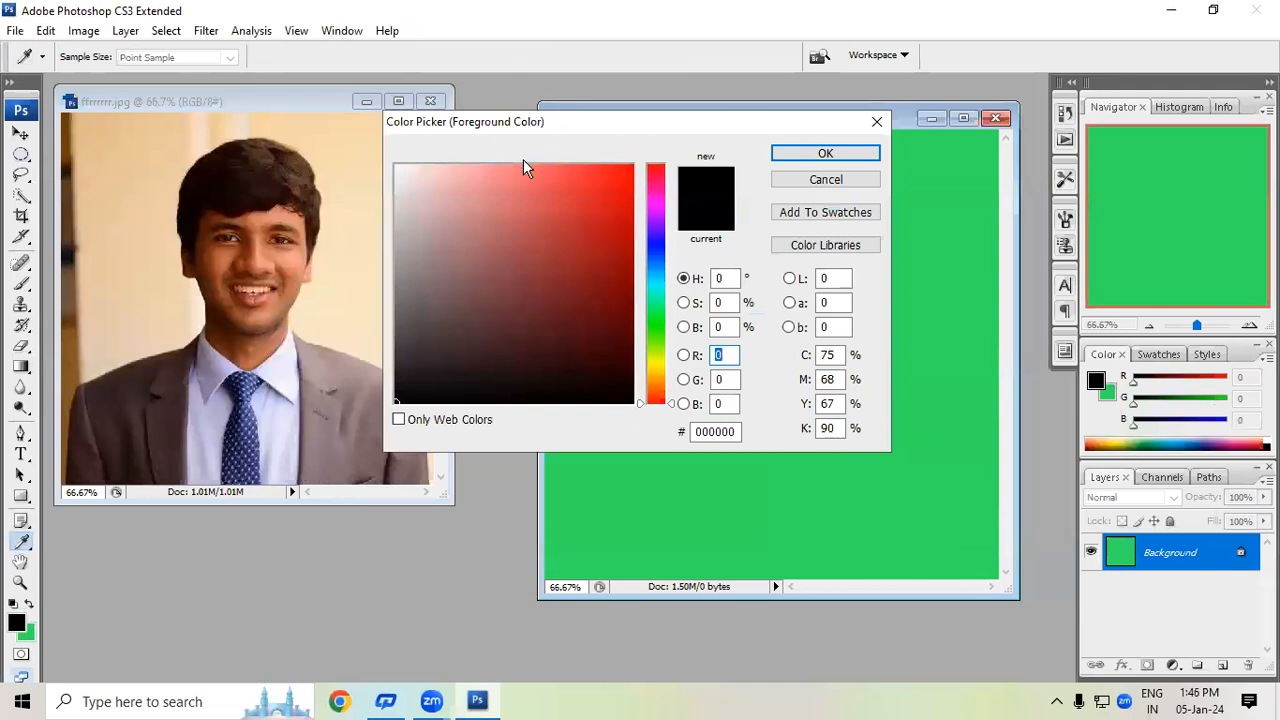
{"action": "left_click", "coordinate": [655, 173]}
{"action": "left_click_drag", "start_coordinate": [633, 177], "coordinate": [638, 171]}
{"action": "left_click", "coordinate": [825, 153]}
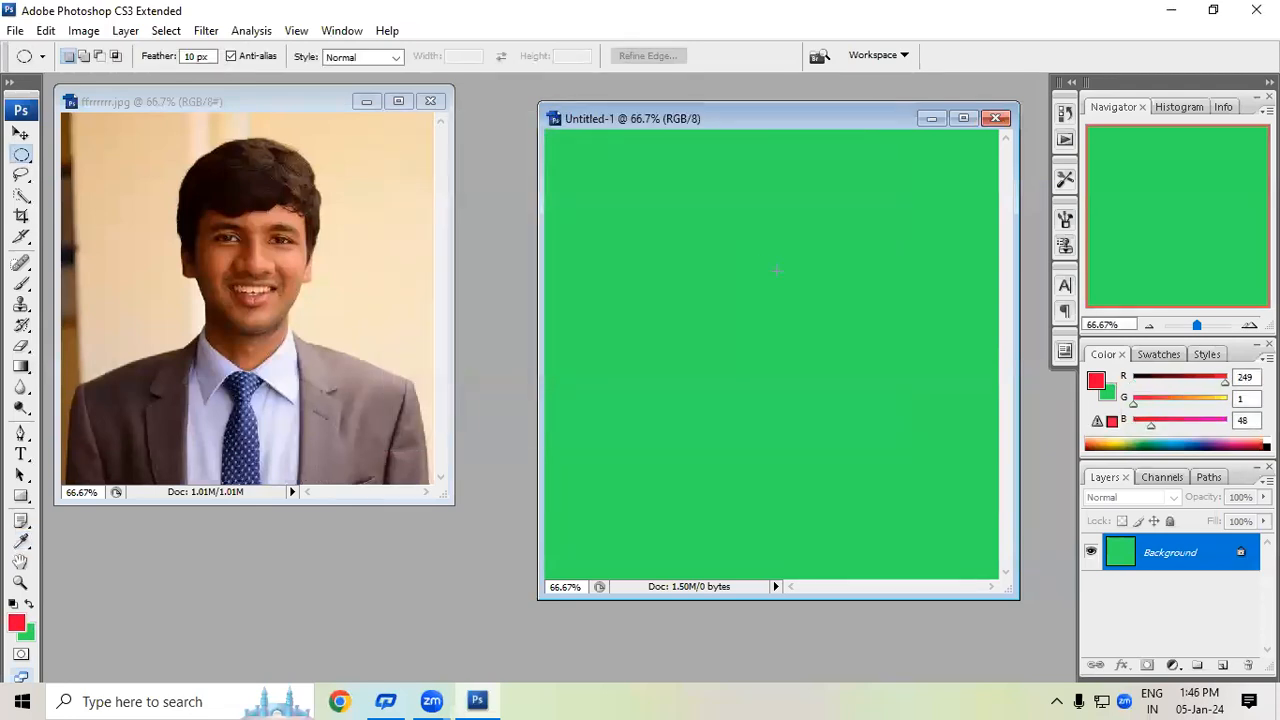
Step: Fill Untitled-1 with the red foreground colour and refill it with the green background colour
{"action": "key", "text": "alt"}
{"action": "key", "text": "alt+BackSpace"}
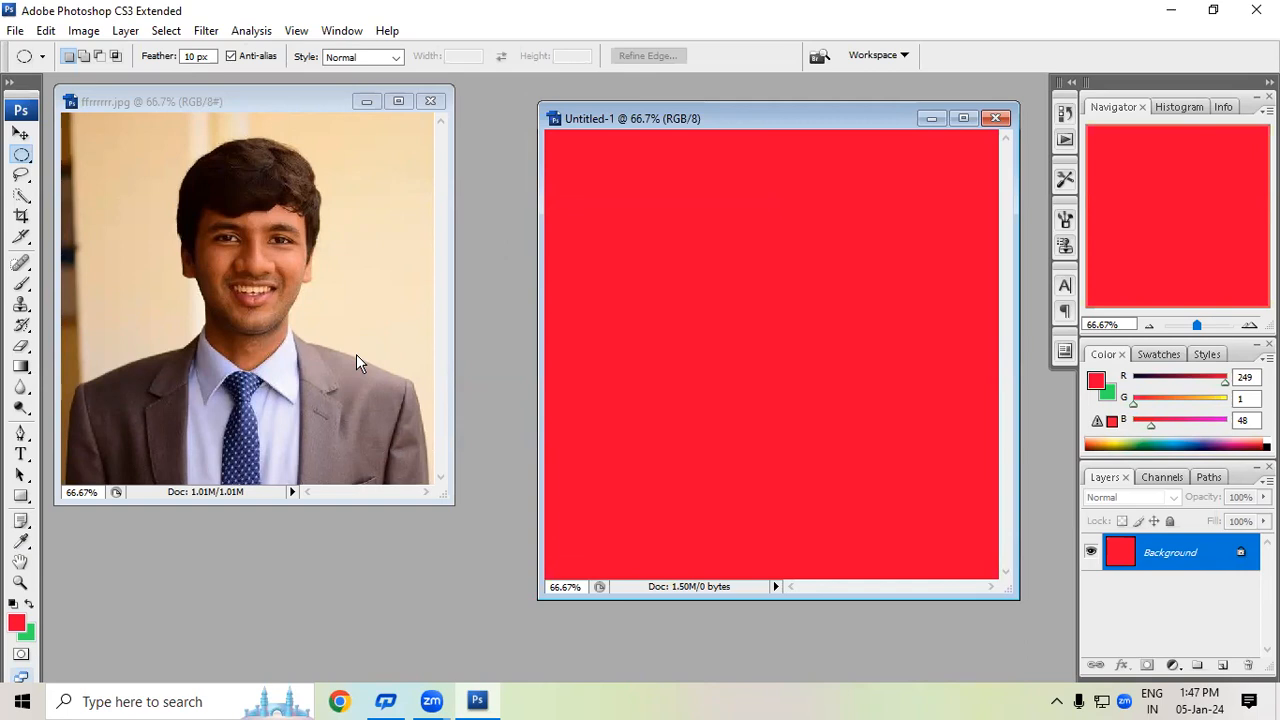
{"action": "key", "text": "ctrl+BackSpace"}
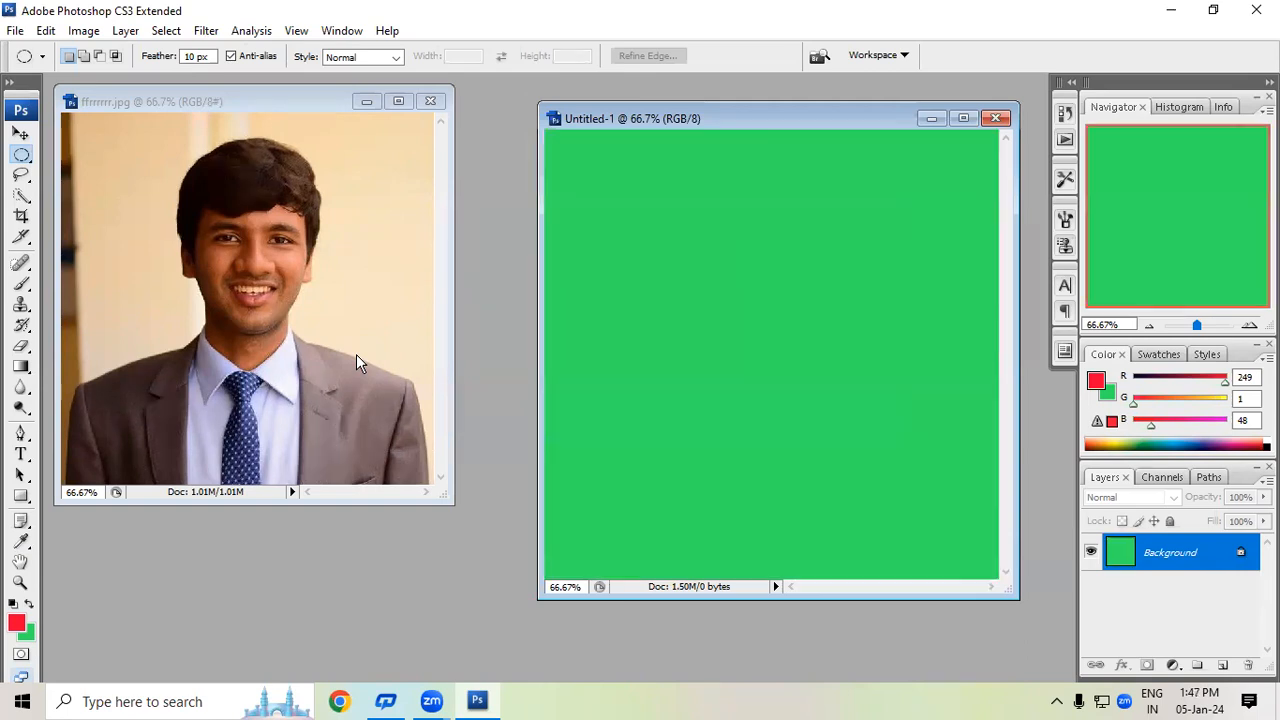
Step: Maximise ffrrrrrr.jpg and trace a freehand Lasso selection with 0 px feather around the man's head and suit
{"action": "left_click", "coordinate": [238, 108]}
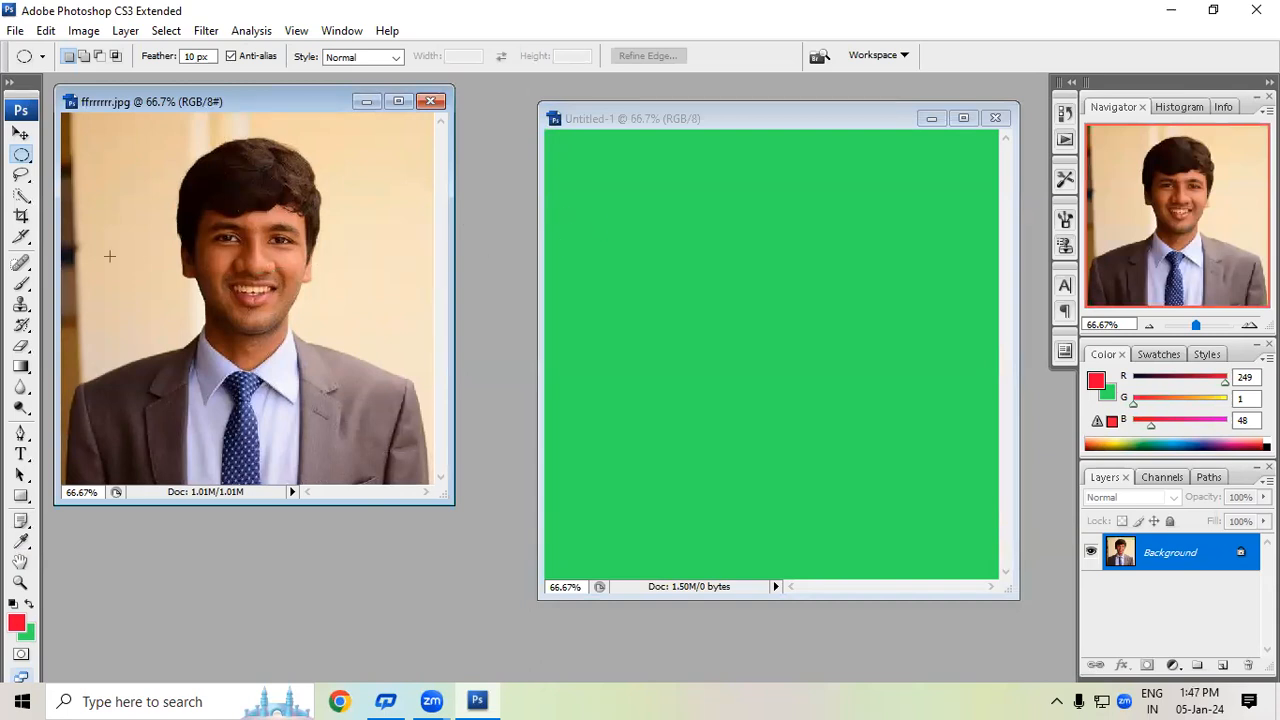
{"action": "mouse_move", "coordinate": [21, 175]}
{"action": "left_mouse_down"}
{"action": "mouse_move", "coordinate": [40, 190]}
{"action": "mouse_move", "coordinate": [82, 175]}
{"action": "left_mouse_up"}
{"action": "left_click", "coordinate": [398, 101]}
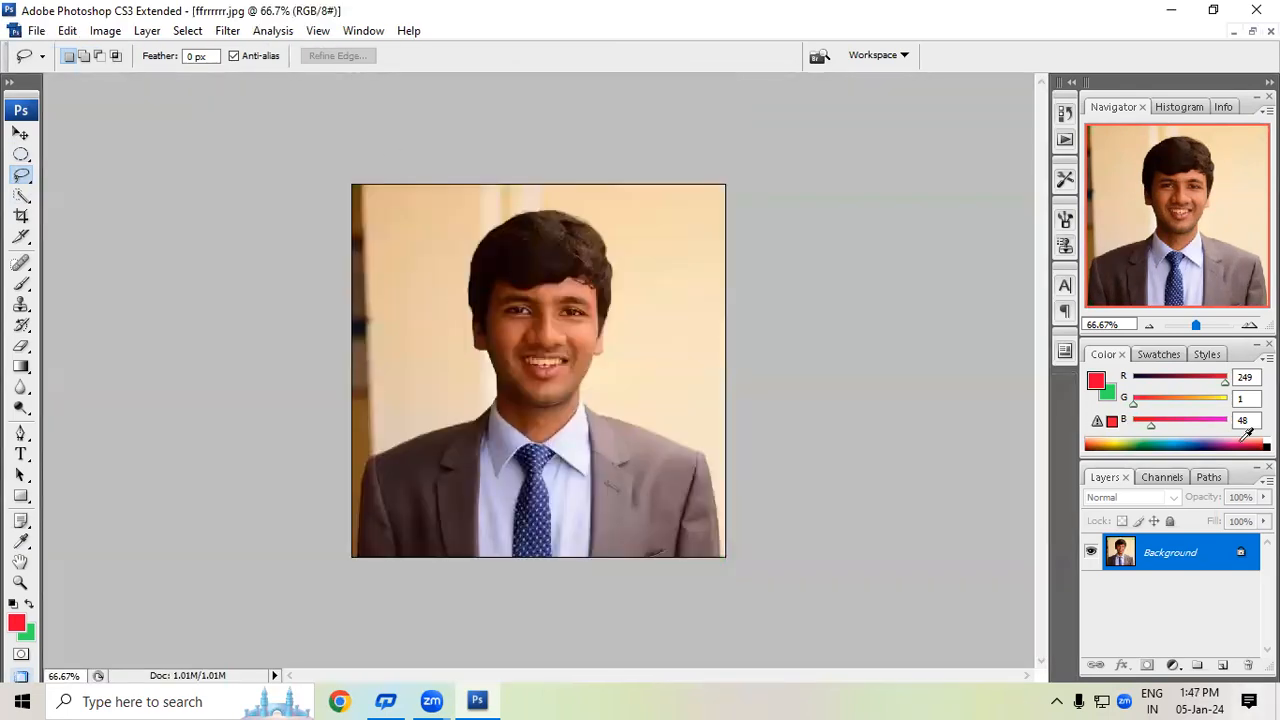
{"action": "key", "text": "ctrl+plus"}
{"action": "key", "text": "ctrl+plus"}
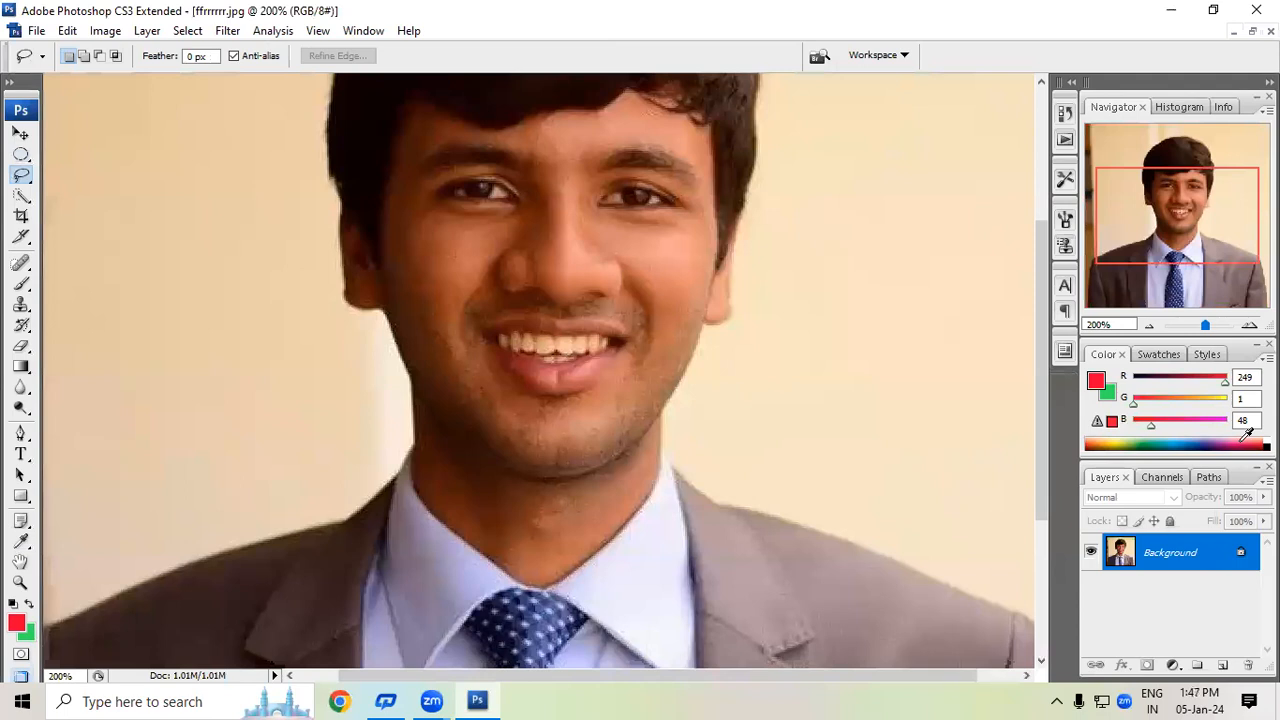
{"action": "key", "text": "ctrl+minus"}
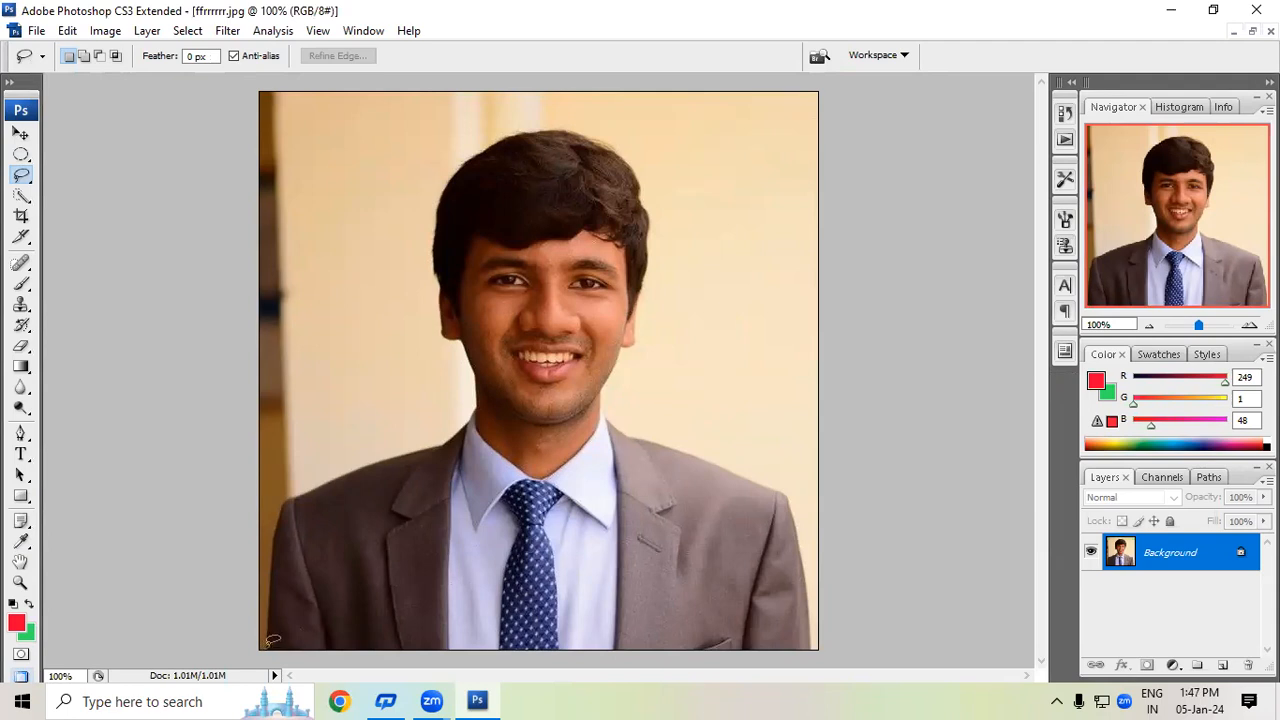
{"action": "mouse_move", "coordinate": [270, 643]}
{"action": "left_mouse_down"}
{"action": "mouse_move", "coordinate": [285, 497]}
{"action": "mouse_move", "coordinate": [468, 419]}
{"action": "mouse_move", "coordinate": [474, 371]}
{"action": "mouse_move", "coordinate": [441, 320]}
{"action": "mouse_move", "coordinate": [440, 191]}
{"action": "mouse_move", "coordinate": [492, 131]}
{"action": "mouse_move", "coordinate": [598, 132]}
{"action": "mouse_move", "coordinate": [650, 209]}
{"action": "mouse_move", "coordinate": [638, 322]}
{"action": "mouse_move", "coordinate": [608, 405]}
{"action": "mouse_move", "coordinate": [635, 430]}
{"action": "mouse_move", "coordinate": [798, 491]}
{"action": "mouse_move", "coordinate": [812, 632]}
{"action": "mouse_move", "coordinate": [800, 646]}
{"action": "mouse_move", "coordinate": [622, 646]}
{"action": "mouse_move", "coordinate": [267, 636]}
{"action": "left_mouse_up"}
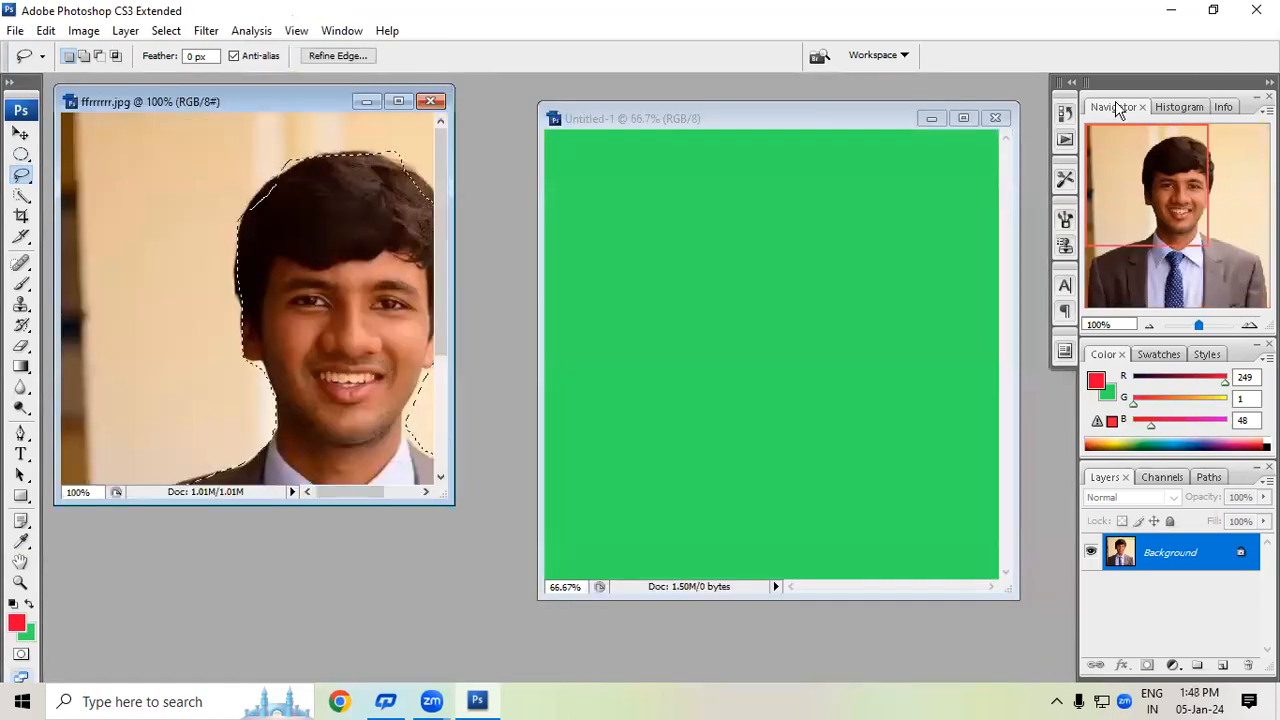
Step: Move the selected man from ffrrrrrr.jpg onto the green Untitled-1 canvas, placing him near the bottom centre
{"action": "left_click", "coordinate": [21, 133]}
{"action": "left_click_drag", "start_coordinate": [310, 263], "coordinate": [753, 331]}
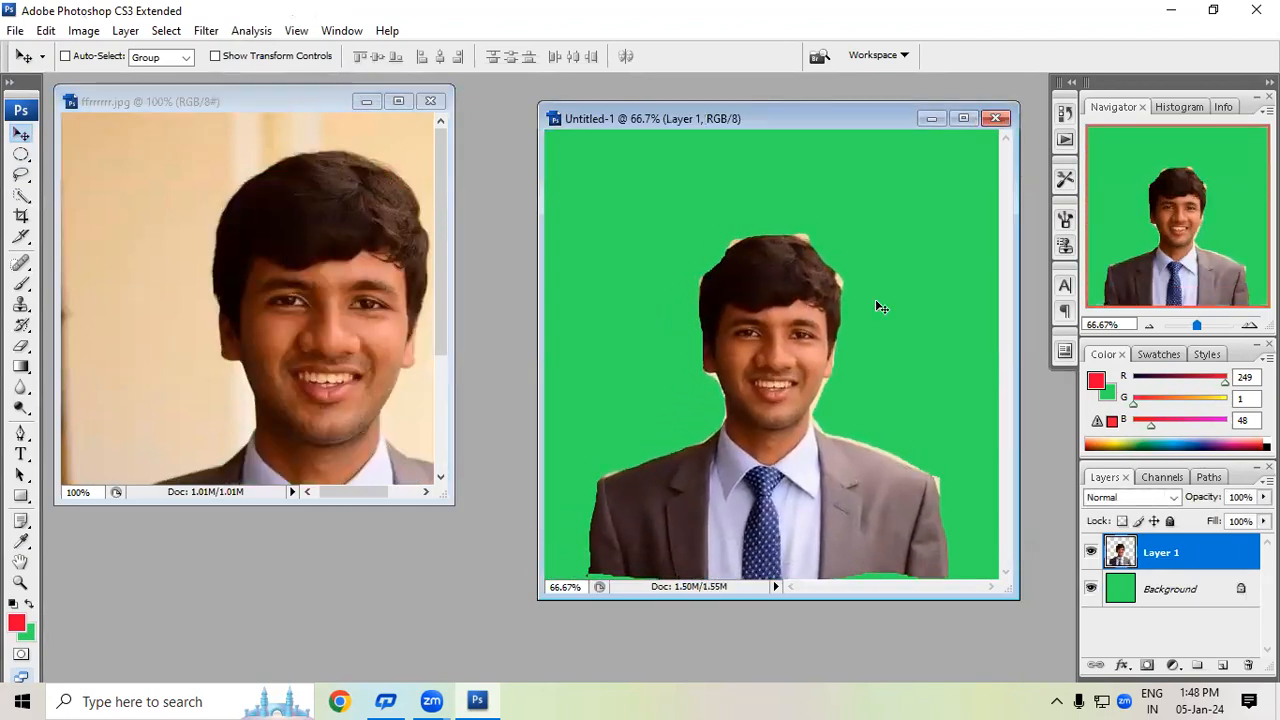